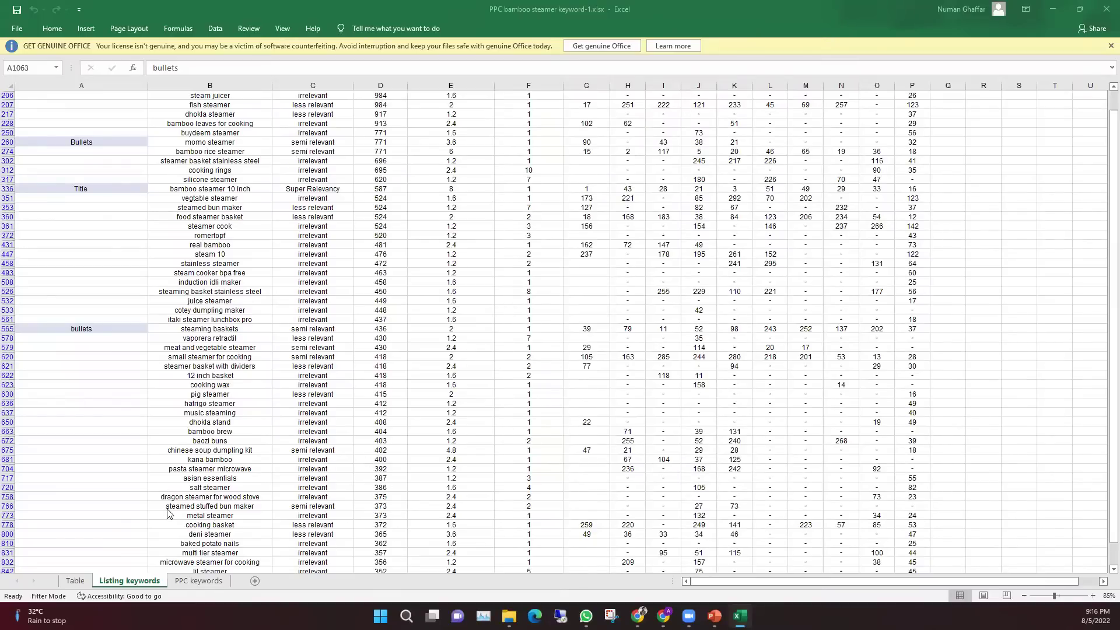
Open the PPC keywords sheet and dismiss the Office licence warning bar
{"action": "scroll", "coordinate": [172, 514], "scroll_direction": "up", "scroll_amount": 5}
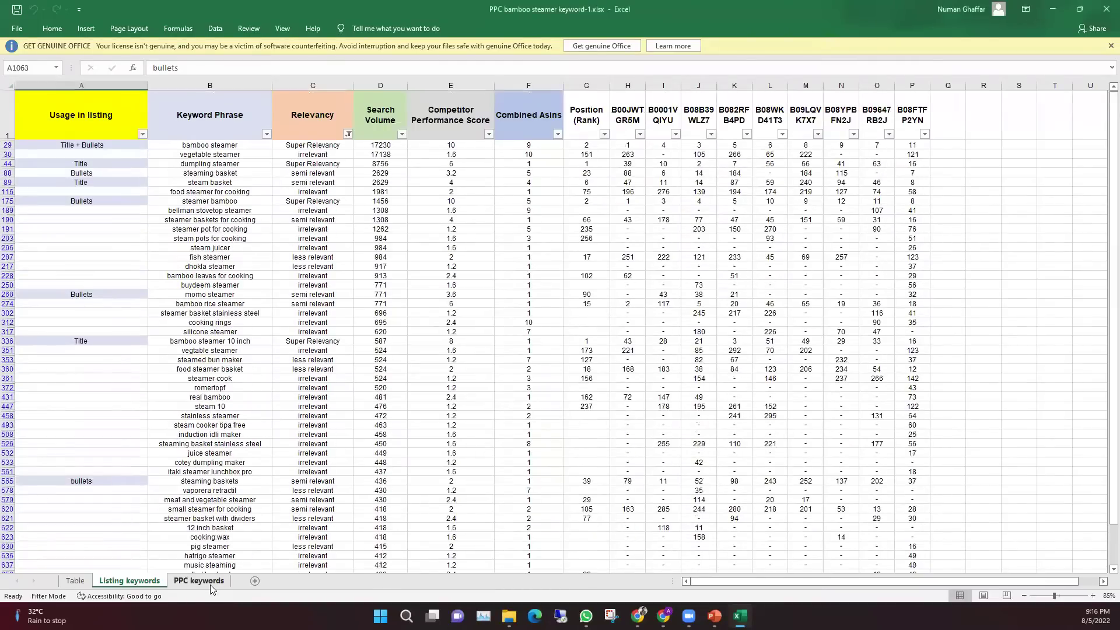
{"action": "left_click", "coordinate": [199, 582]}
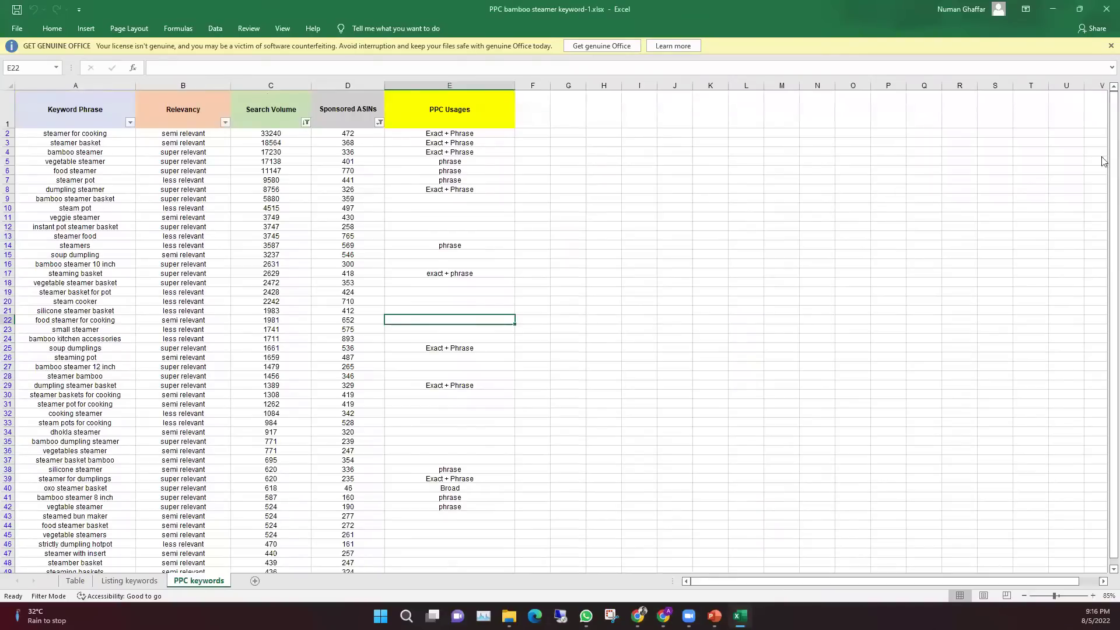
{"action": "left_click", "coordinate": [1110, 46]}
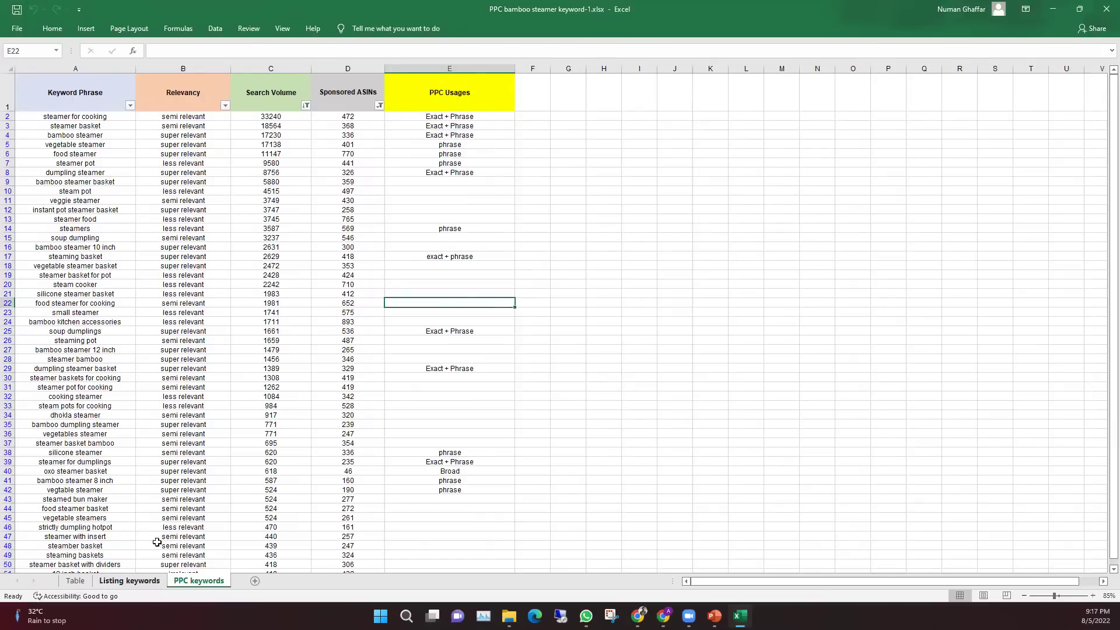
Widen the Sponsored ASINs column on the Table sheet so its header fits on one line
{"action": "left_click", "coordinate": [129, 581]}
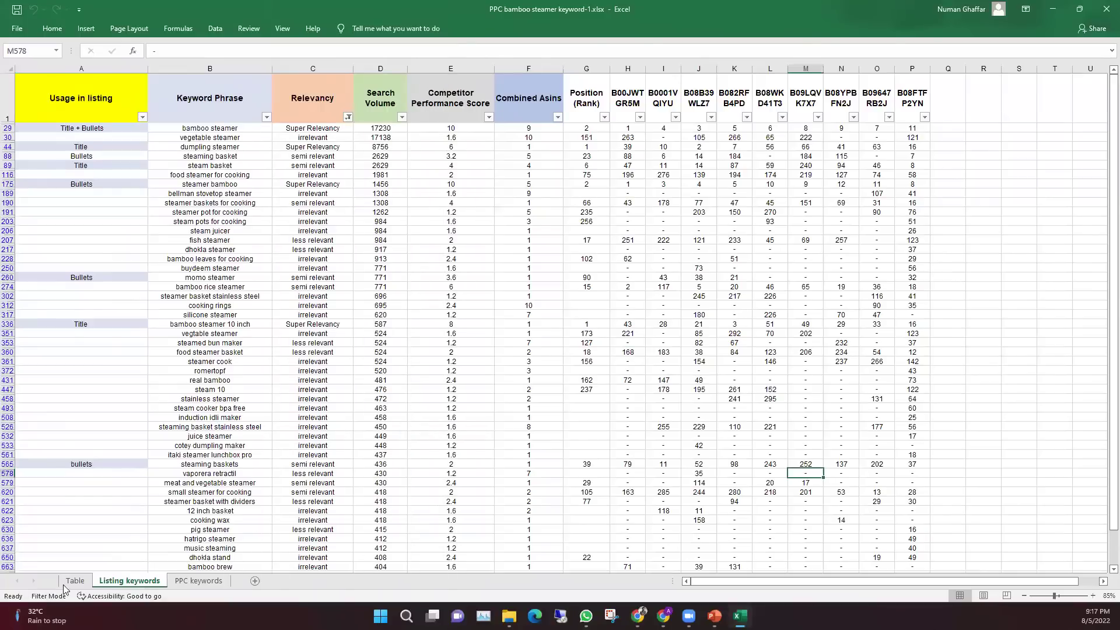
{"action": "left_click", "coordinate": [76, 580]}
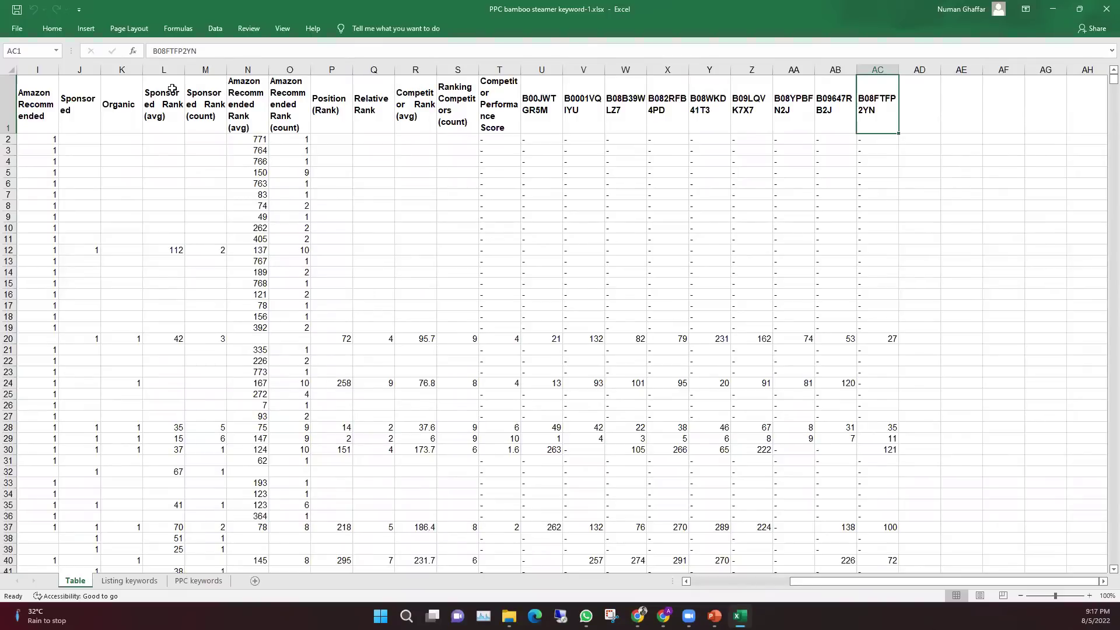
{"action": "left_click_drag", "start_coordinate": [878, 582], "coordinate": [737, 601]}
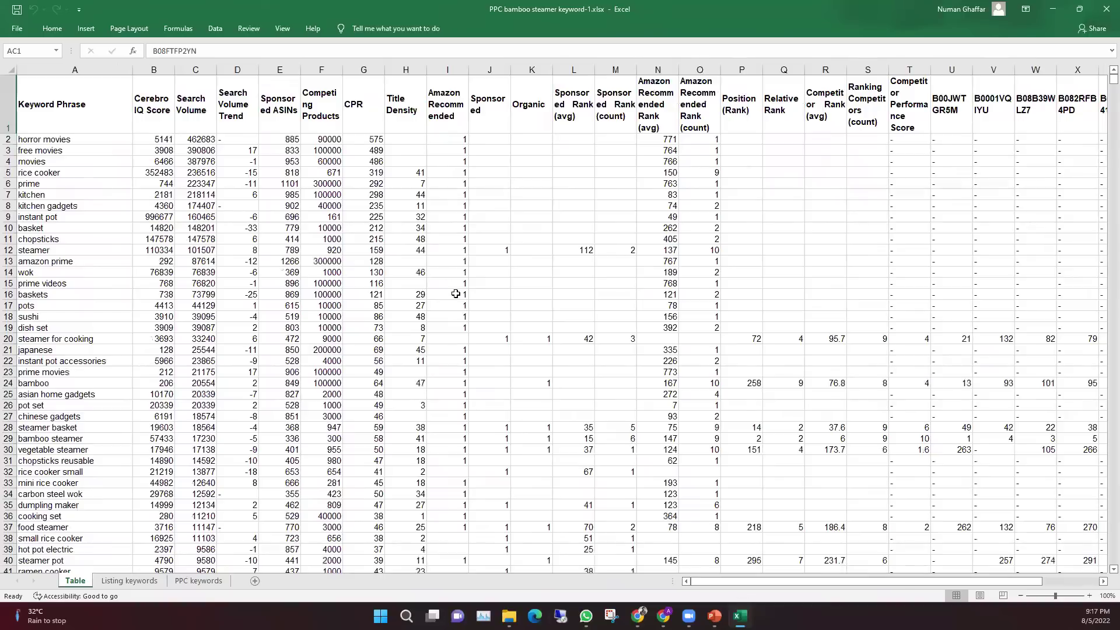
{"action": "left_click_drag", "start_coordinate": [302, 67], "coordinate": [360, 68]}
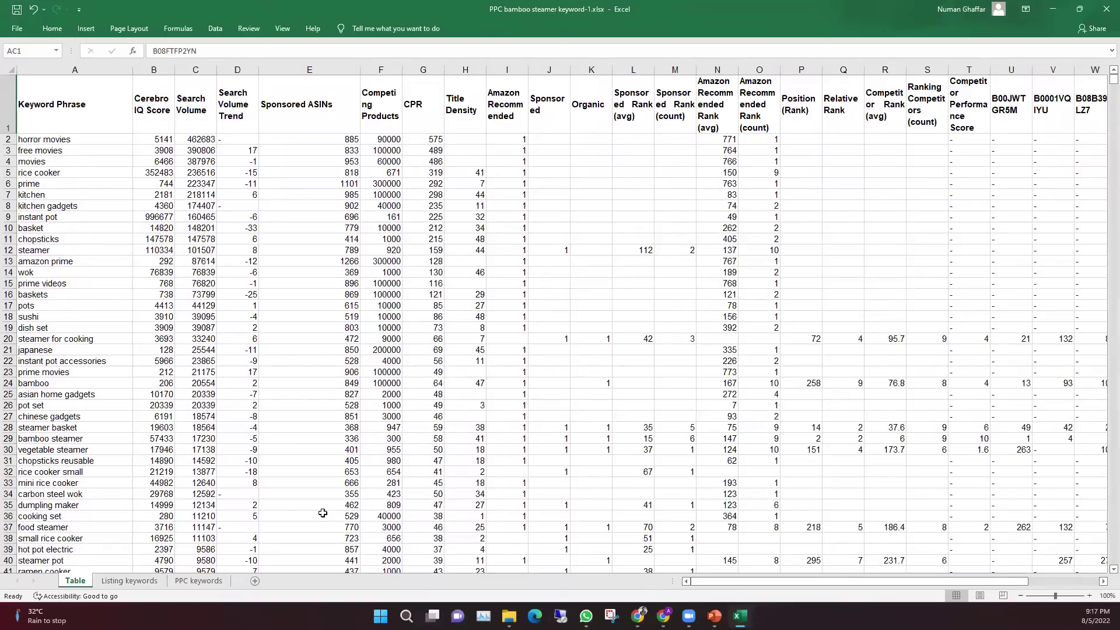
Go over the Relevancy, Search Volume, Sponsored ASINs and PPC Usages headers on the PPC keywords sheet
{"action": "left_click", "coordinate": [222, 579]}
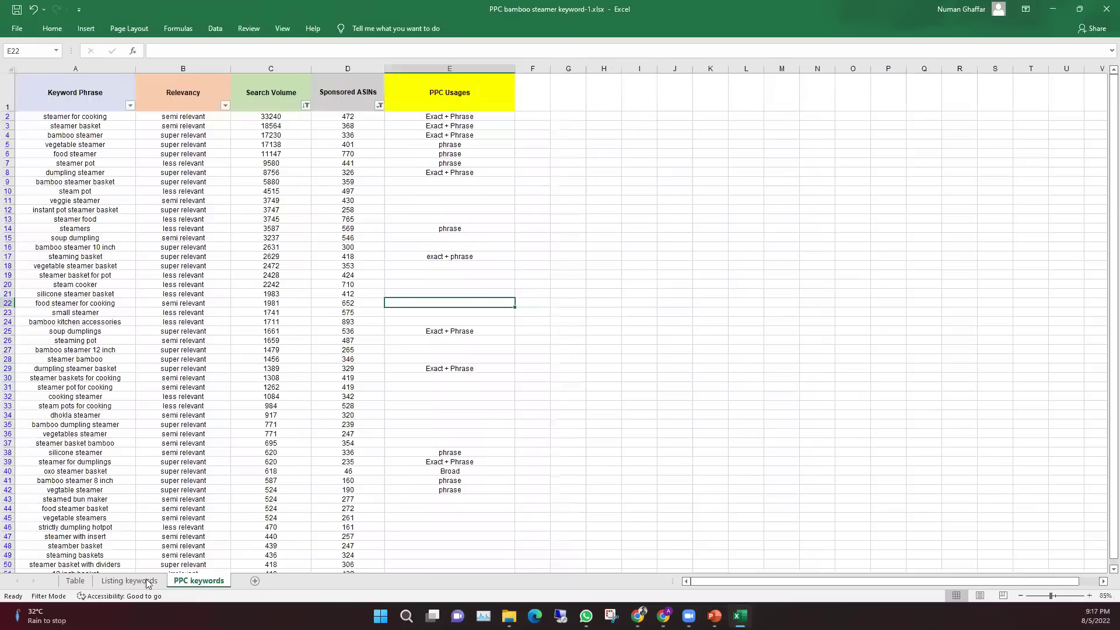
{"action": "left_click", "coordinate": [205, 81]}
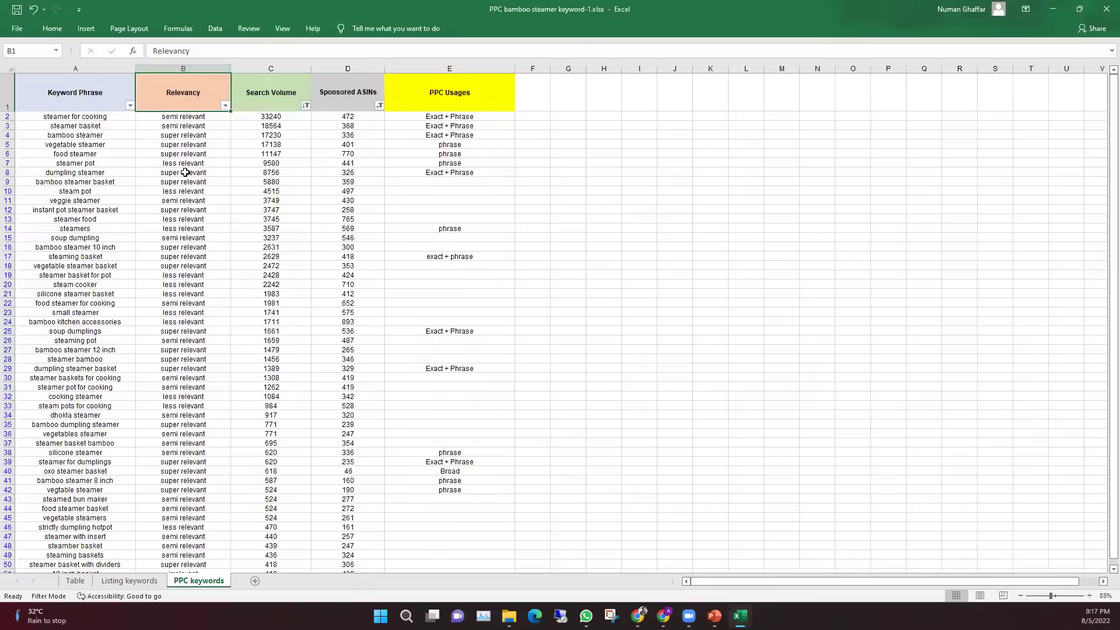
{"action": "left_click", "coordinate": [295, 83]}
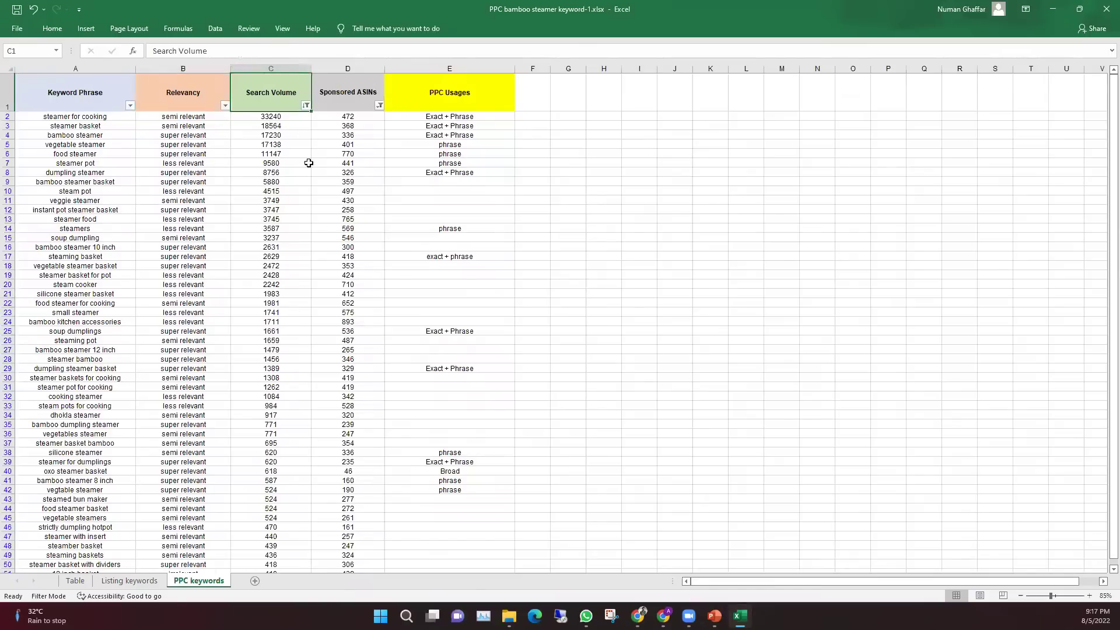
{"action": "left_click", "coordinate": [352, 87]}
{"action": "left_click", "coordinate": [445, 95]}
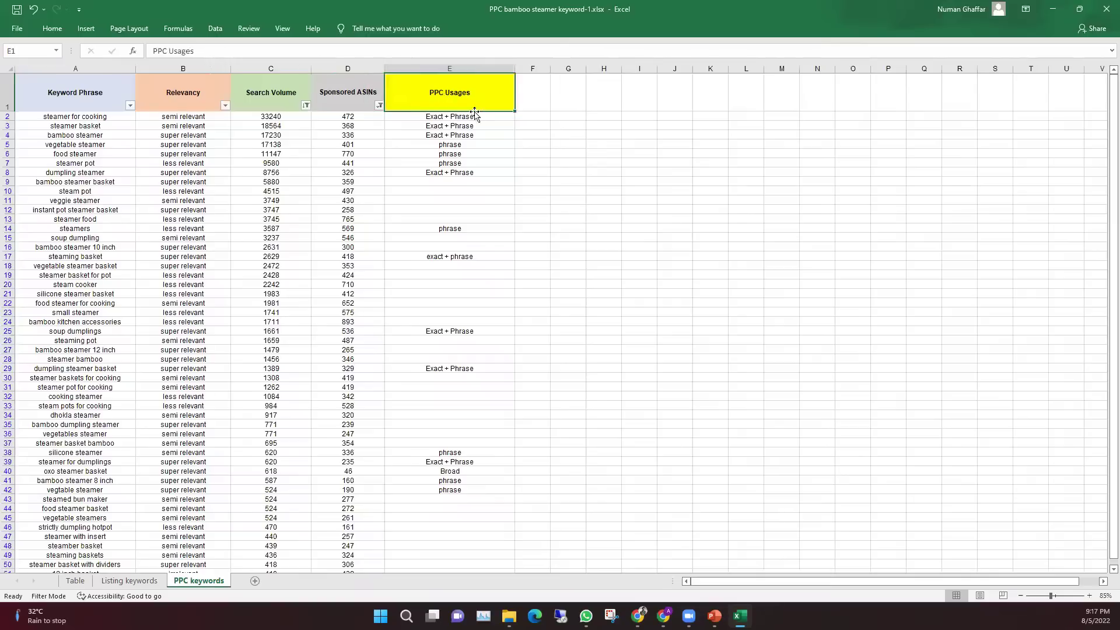
Examine the PPC Usages entries of the first keywords, ending with the "steamer for cooking" row
{"action": "left_click", "coordinate": [476, 200]}
{"action": "left_click", "coordinate": [477, 134]}
{"action": "left_click", "coordinate": [475, 125]}
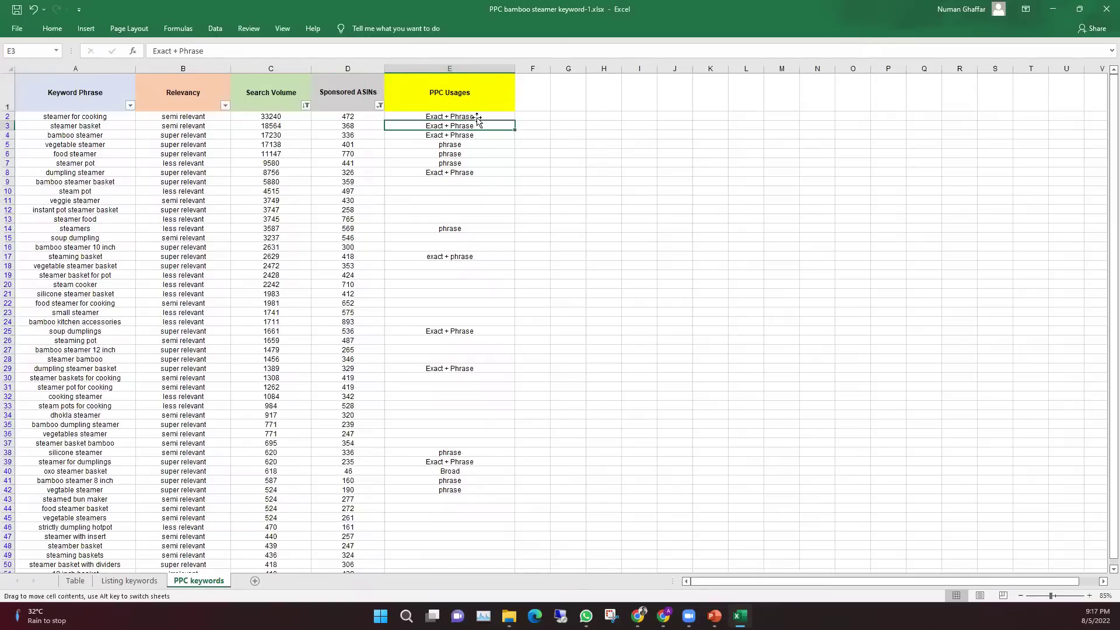
{"action": "left_click", "coordinate": [474, 116]}
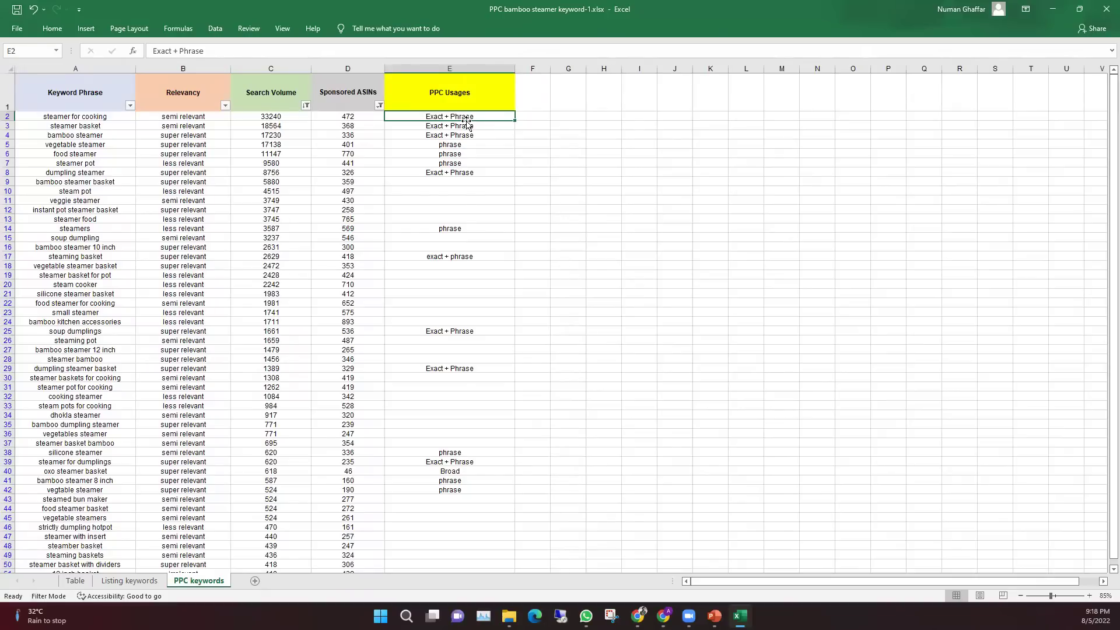
{"action": "left_click", "coordinate": [46, 116]}
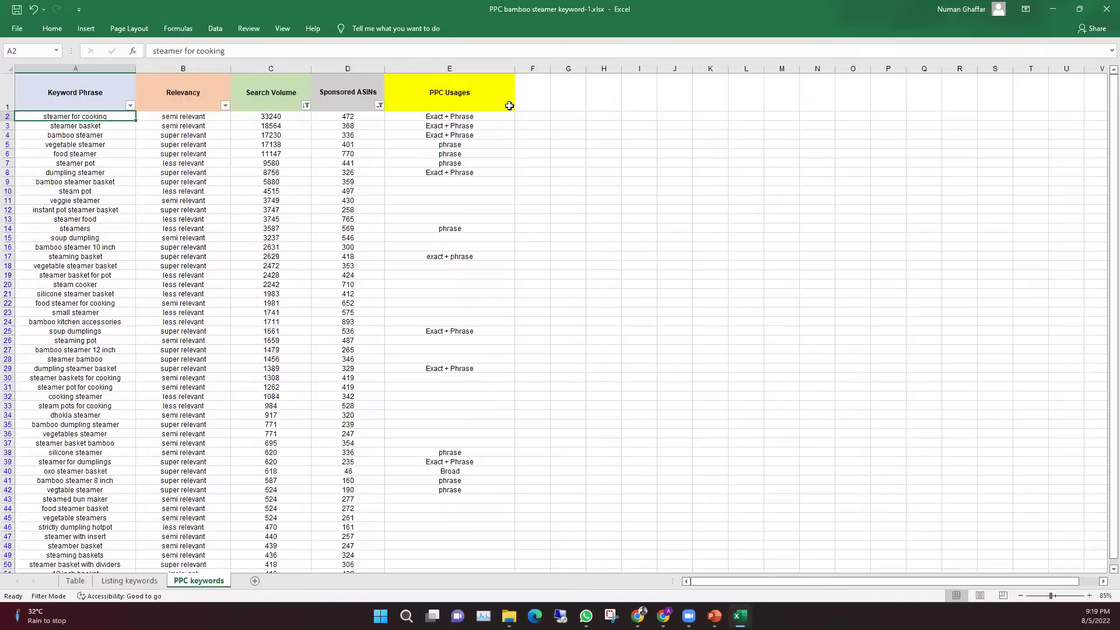
Compare the Sponsored ASINs figures of the first three keywords with that of the last keyword, "dim sum bamboo steamer"
{"action": "left_click", "coordinate": [343, 115]}
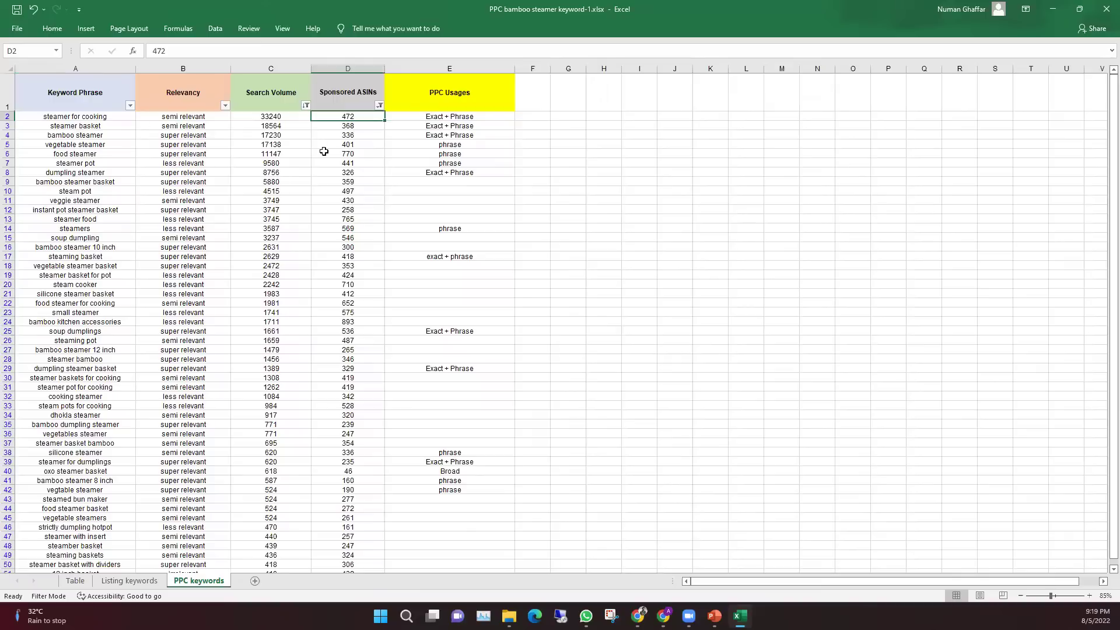
{"action": "left_click", "coordinate": [375, 127]}
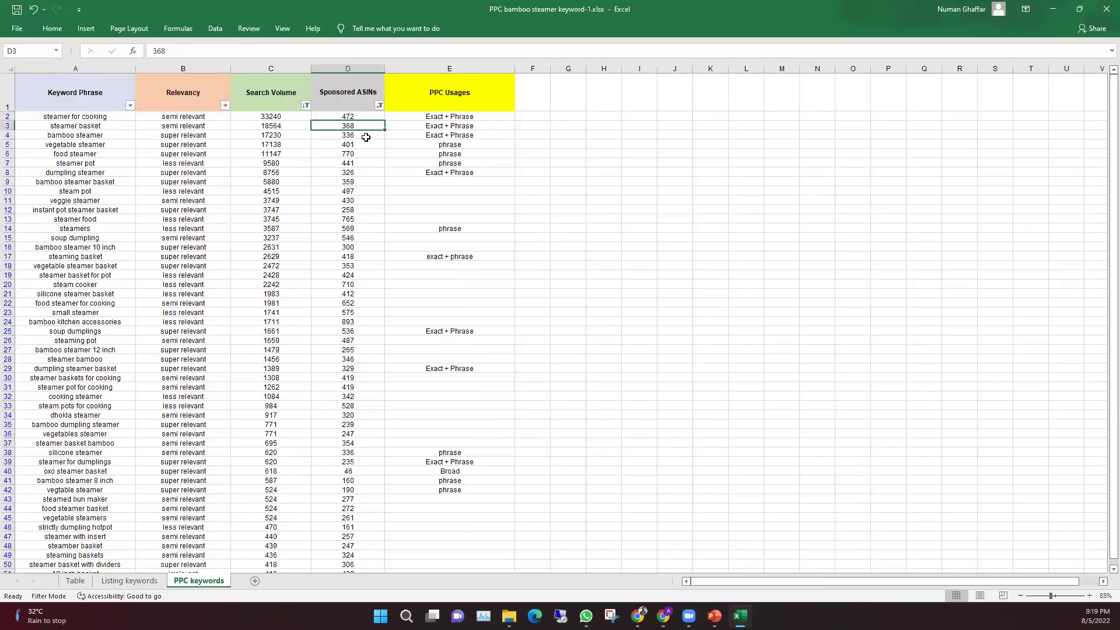
{"action": "left_click", "coordinate": [365, 136]}
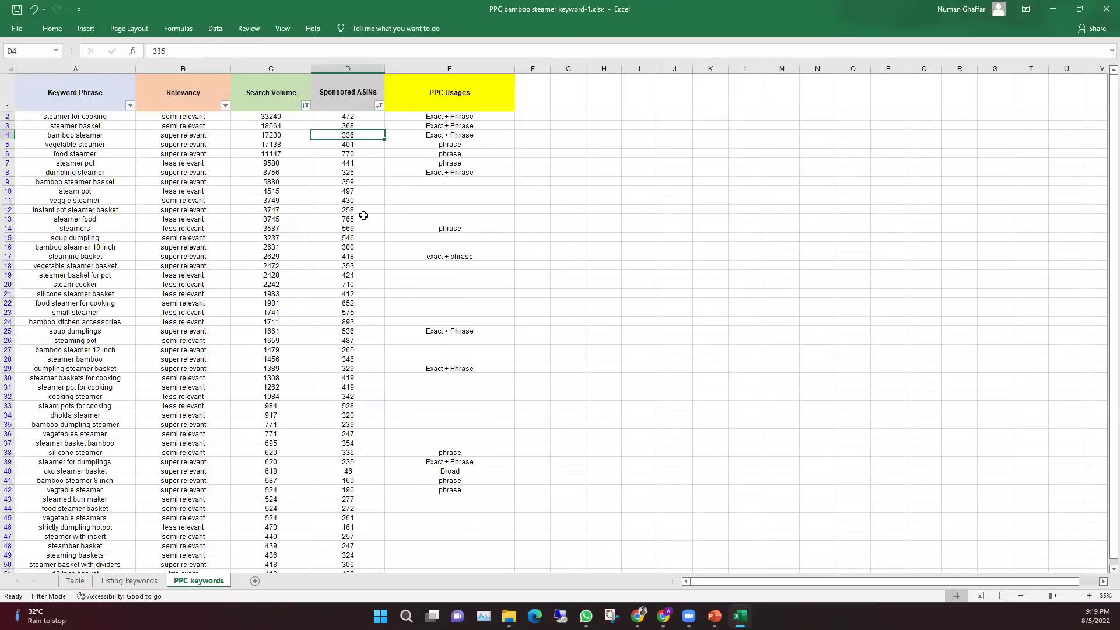
{"action": "scroll", "coordinate": [373, 237], "scroll_direction": "down", "scroll_amount": 6}
{"action": "scroll", "coordinate": [373, 280], "scroll_direction": "down", "scroll_amount": 10}
{"action": "left_click", "coordinate": [363, 442]}
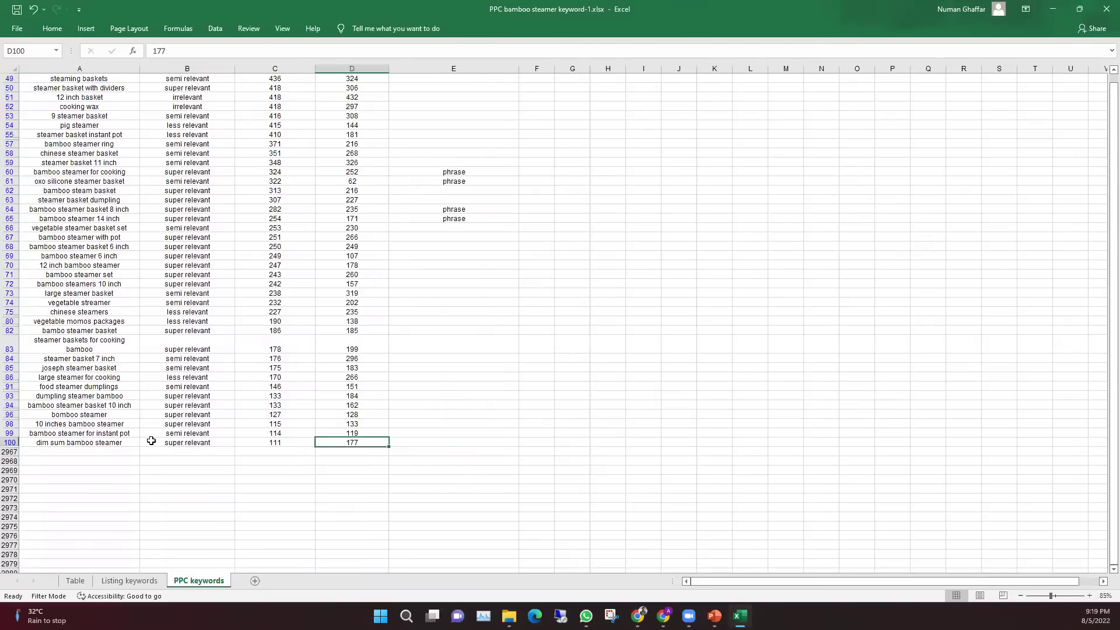
{"action": "left_click", "coordinate": [61, 442]}
{"action": "left_click", "coordinate": [368, 444]}
{"action": "scroll", "coordinate": [368, 446], "scroll_direction": "up", "scroll_amount": 15}
{"action": "scroll", "coordinate": [370, 442], "scroll_direction": "up", "scroll_amount": 1}
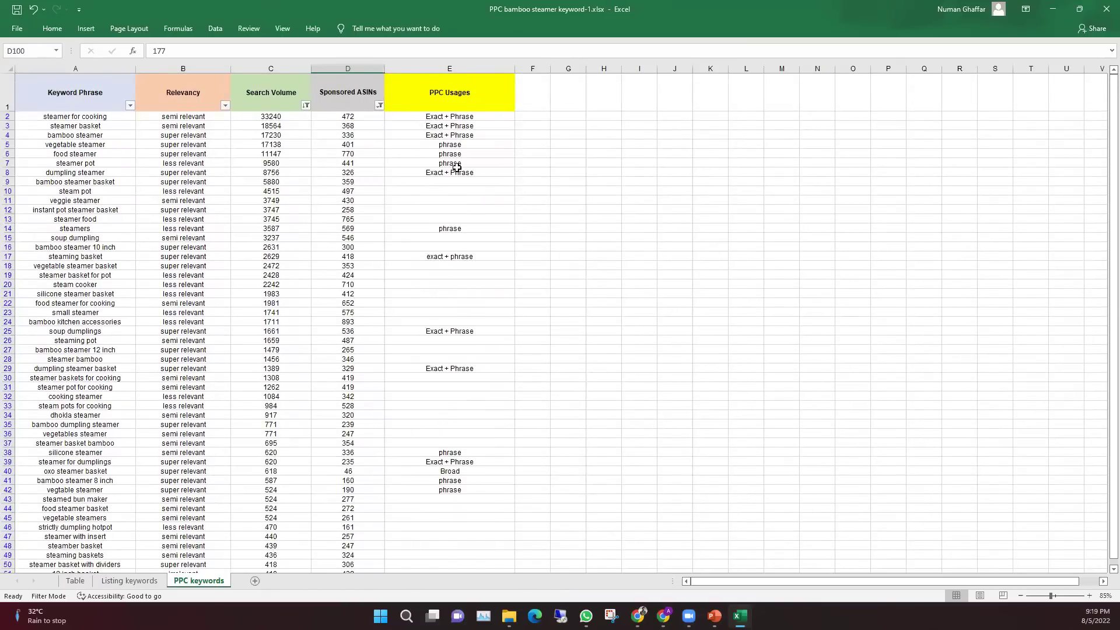
Review the PPC Usages down the keyword list and check the search volume and empty usage cell of the last keyword
{"action": "scroll", "coordinate": [468, 369], "scroll_direction": "down", "scroll_amount": 8}
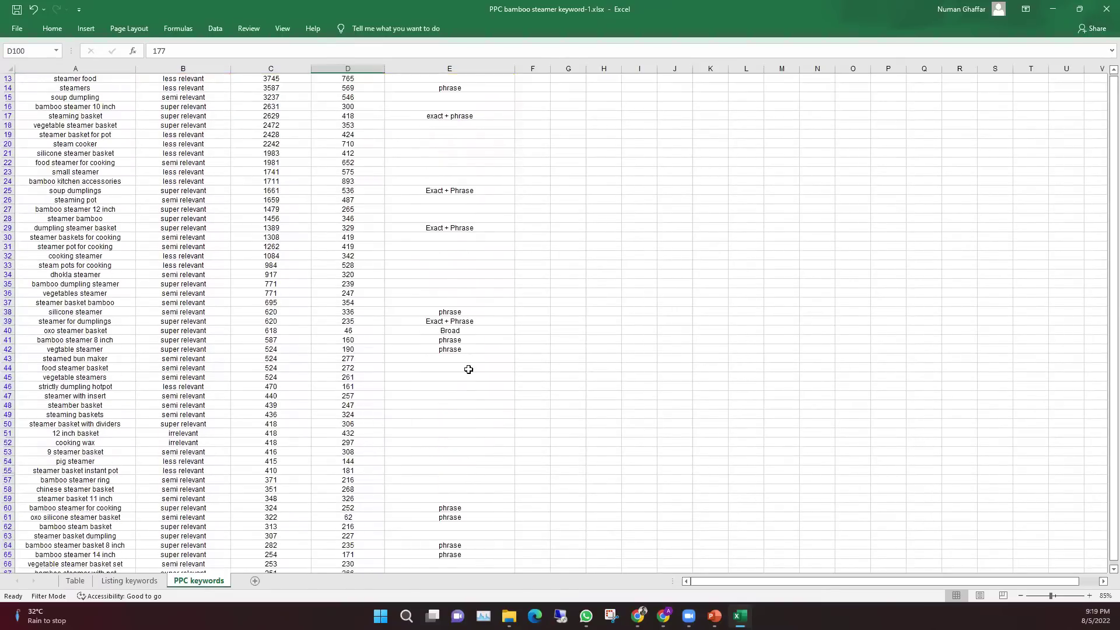
{"action": "scroll", "coordinate": [455, 385], "scroll_direction": "up", "scroll_amount": 3}
{"action": "scroll", "coordinate": [449, 342], "scroll_direction": "down", "scroll_amount": 7}
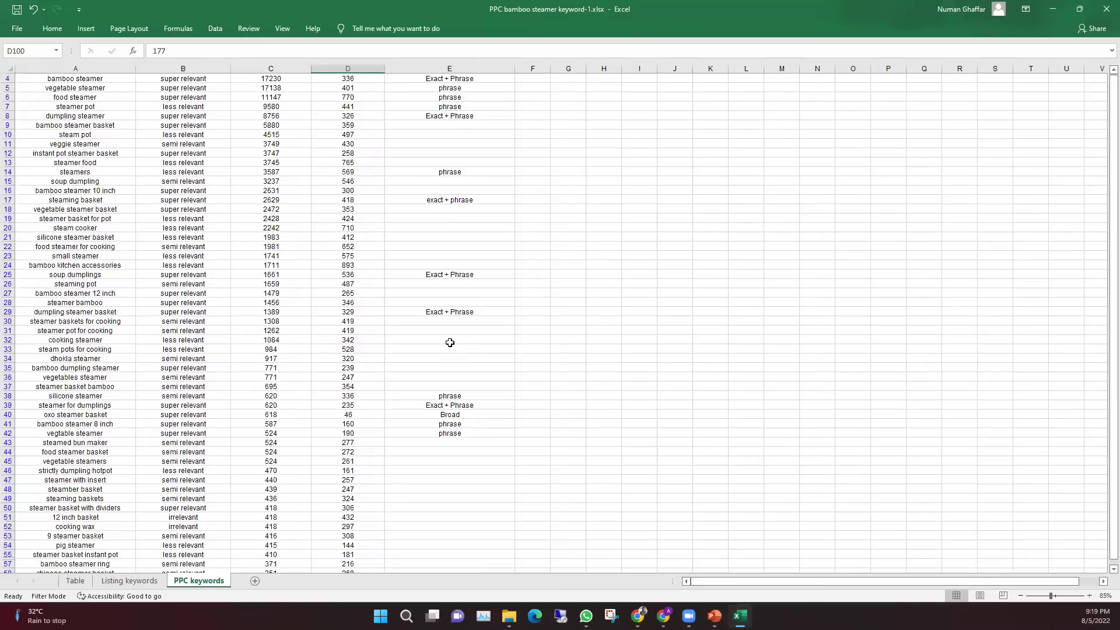
{"action": "scroll", "coordinate": [446, 354], "scroll_direction": "down", "scroll_amount": 5}
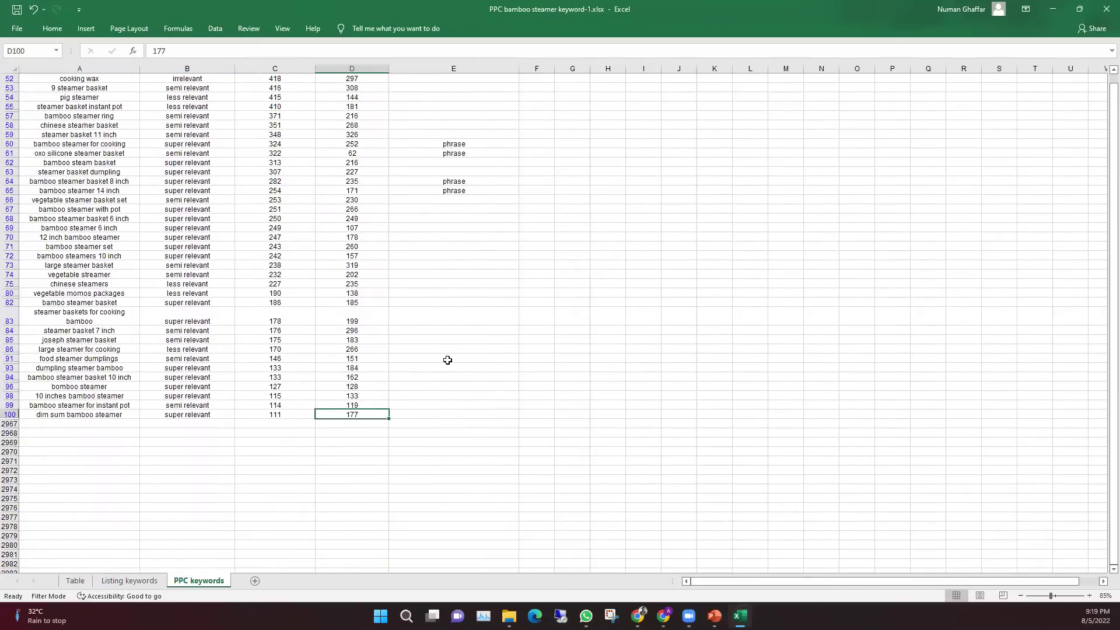
{"action": "left_click", "coordinate": [59, 424]}
{"action": "left_click", "coordinate": [93, 413]}
{"action": "left_click", "coordinate": [306, 414]}
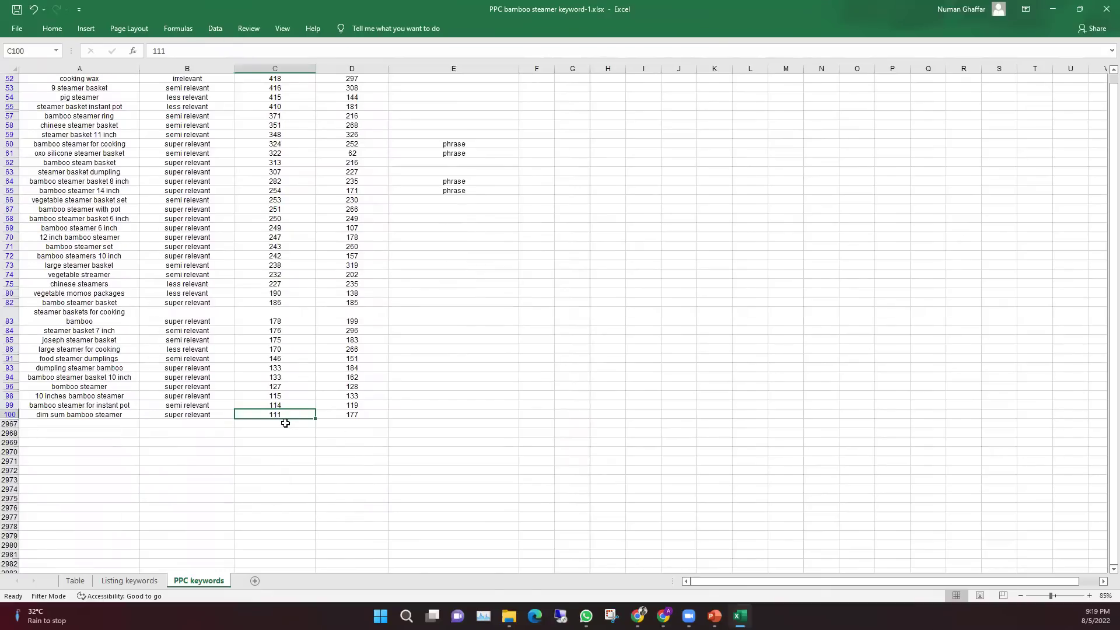
{"action": "left_click", "coordinate": [429, 417]}
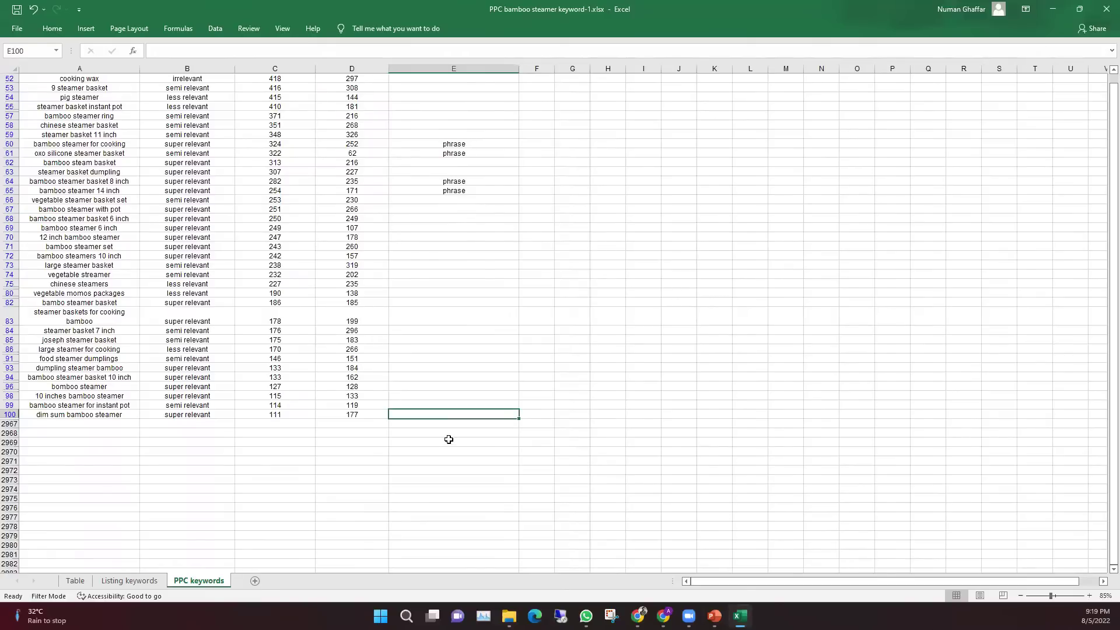
{"action": "scroll", "coordinate": [449, 439], "scroll_direction": "up", "scroll_amount": 17}
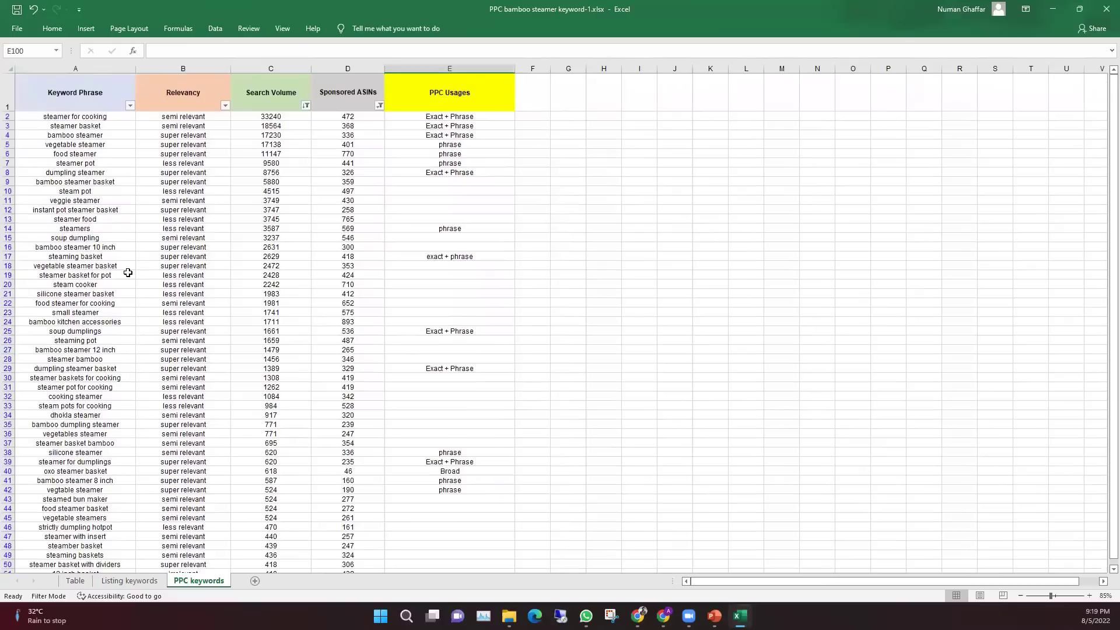
Compare the "bamboo steamer" keyword and its PPC usage with the "dim sum bamboo steamer" keyword in the last row
{"action": "left_click", "coordinate": [79, 135]}
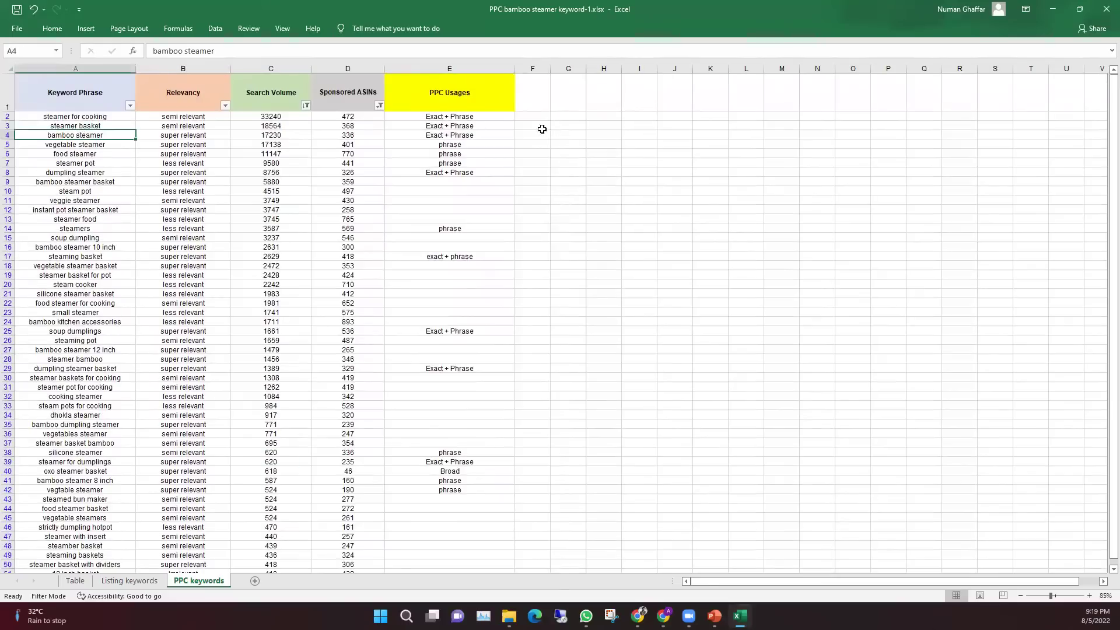
{"action": "left_click", "coordinate": [495, 137]}
{"action": "scroll", "coordinate": [600, 312], "scroll_direction": "down", "scroll_amount": 13}
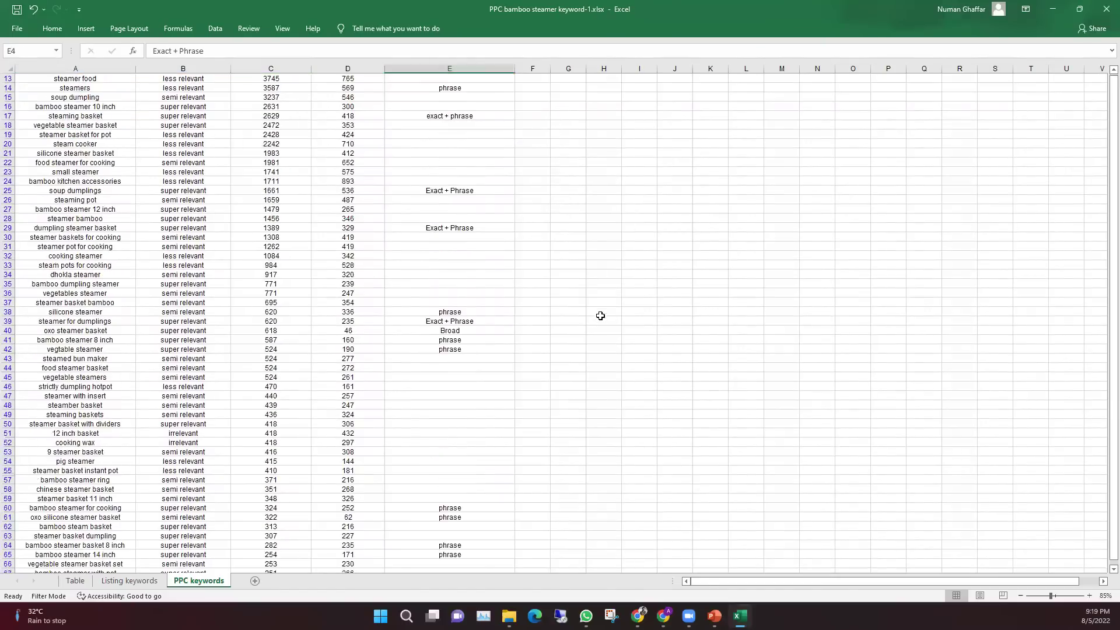
{"action": "scroll", "coordinate": [529, 369], "scroll_direction": "down", "scroll_amount": 4}
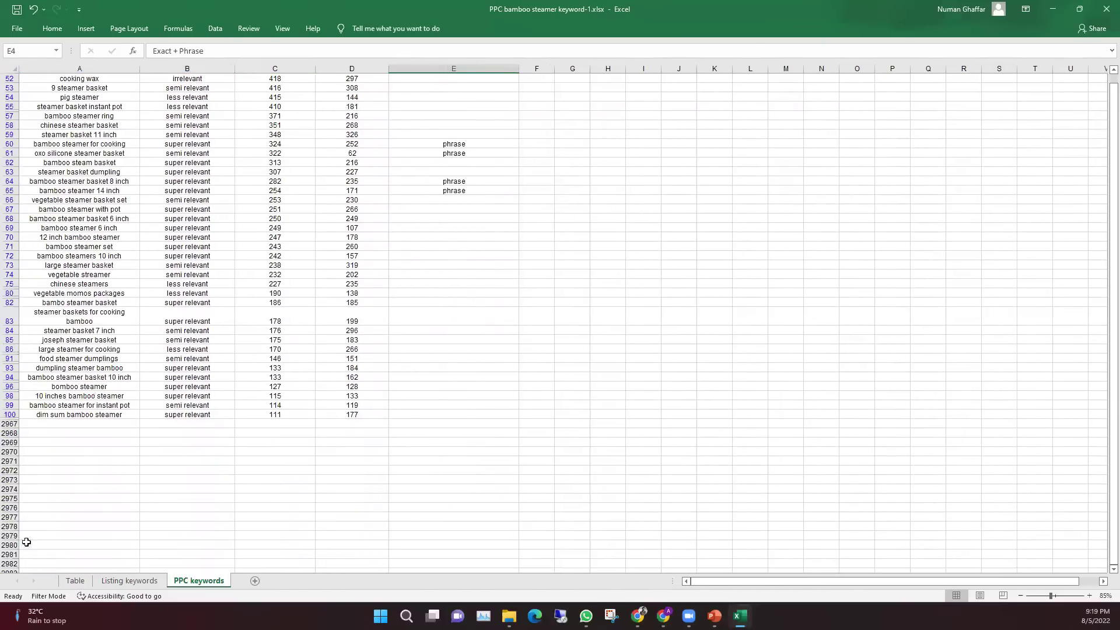
{"action": "left_click", "coordinate": [120, 416]}
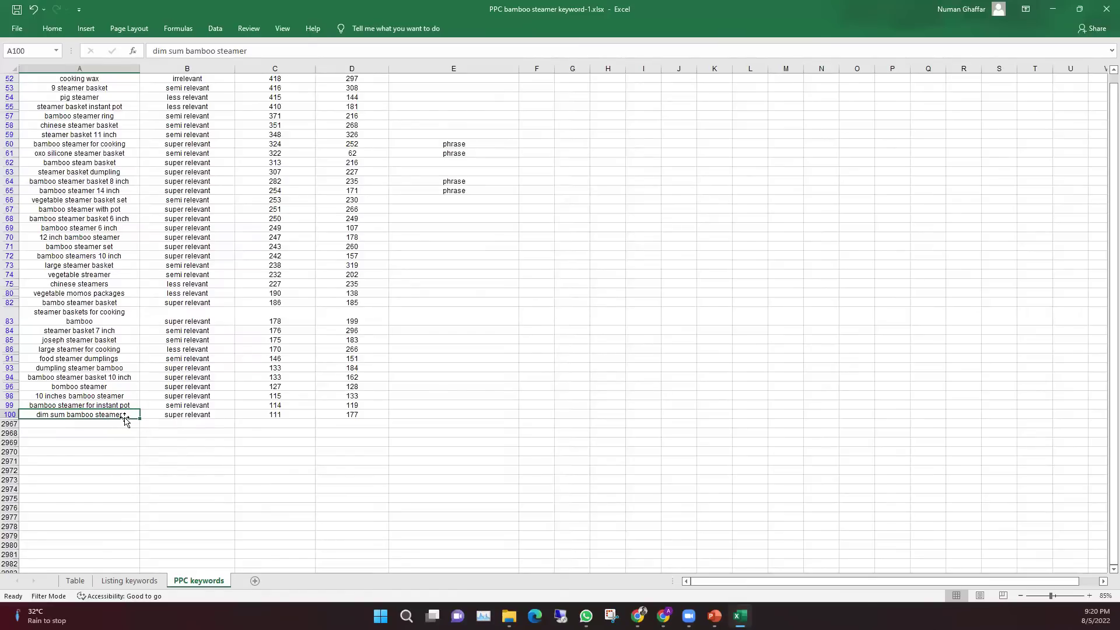
{"action": "scroll", "coordinate": [126, 420], "scroll_direction": "up", "scroll_amount": 5}
{"action": "scroll", "coordinate": [126, 420], "scroll_direction": "up", "scroll_amount": 12}
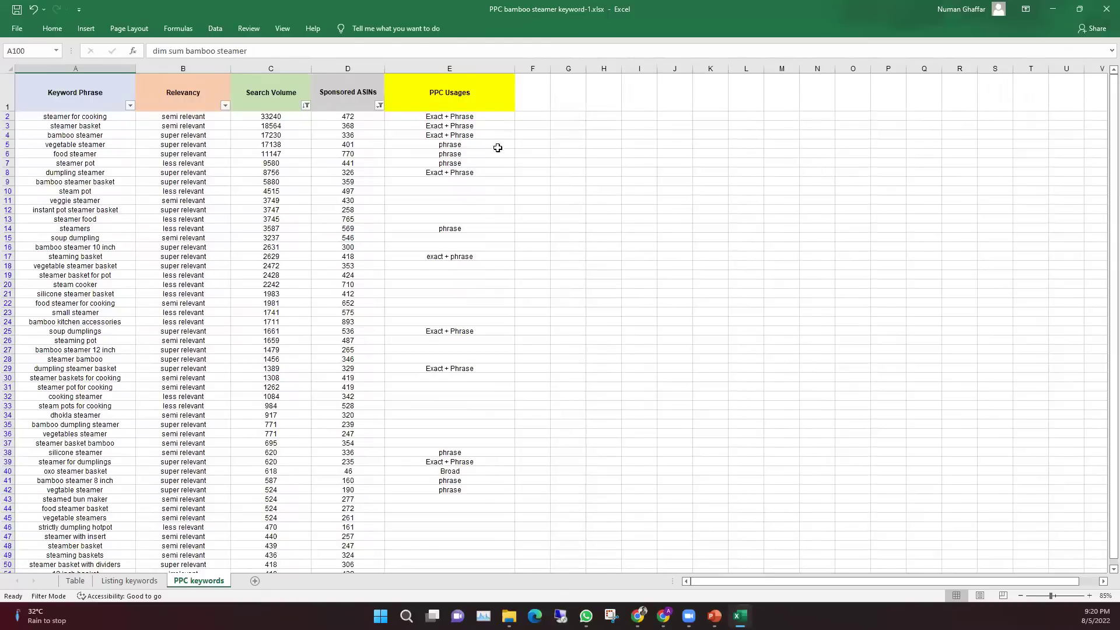
Remove the existing filters from the header row of the PPC keywords sheet
{"action": "left_click", "coordinate": [9, 100]}
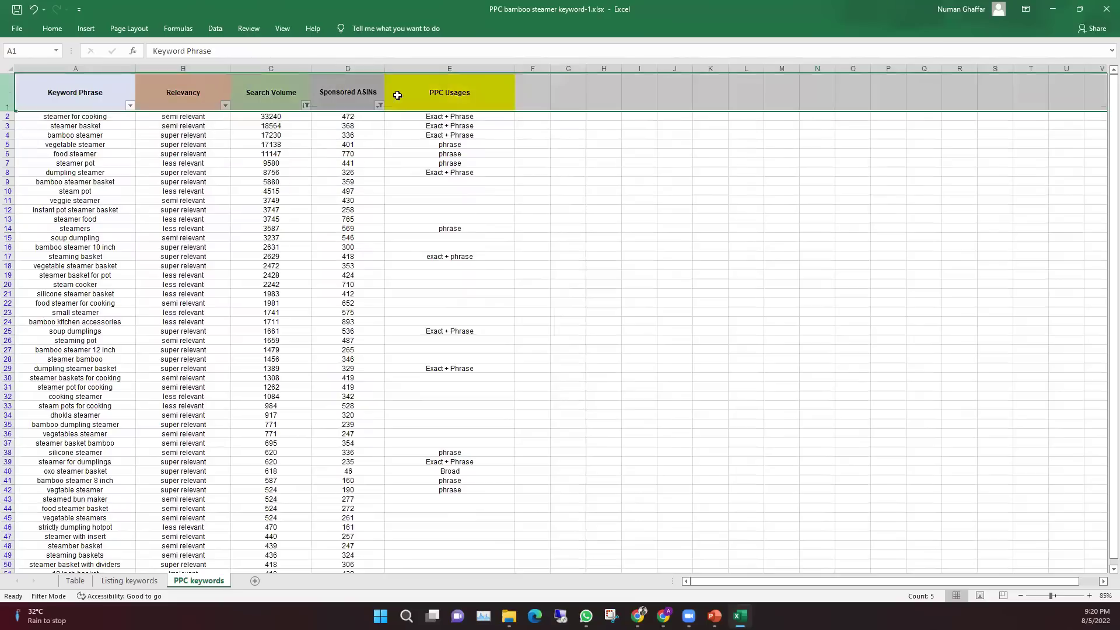
{"action": "left_click", "coordinate": [215, 29]}
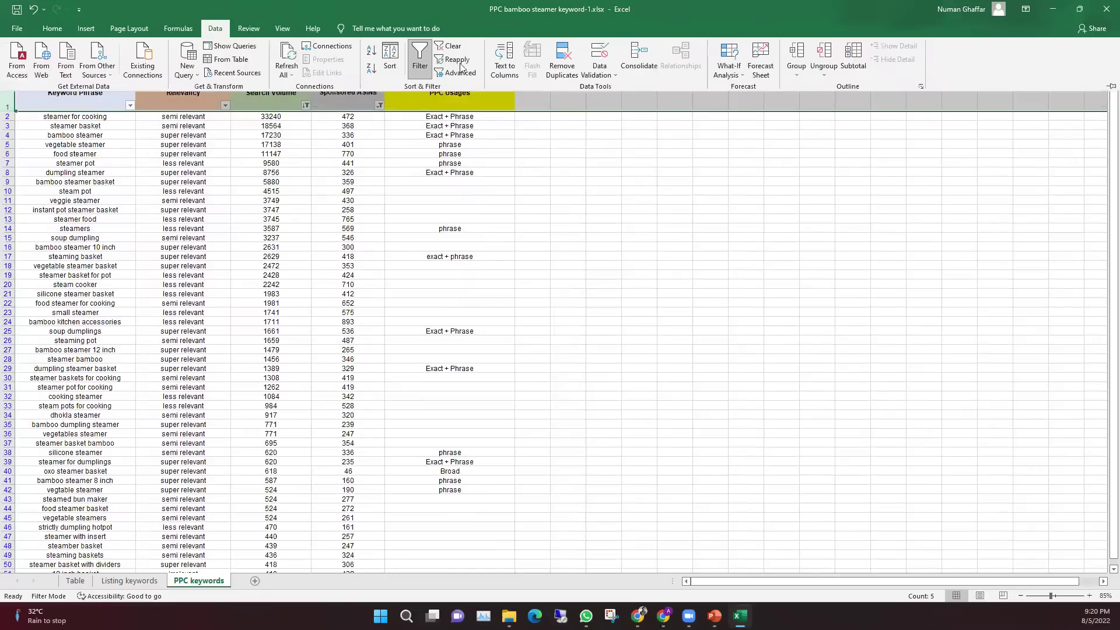
{"action": "left_click", "coordinate": [417, 67]}
{"action": "left_click", "coordinate": [417, 68]}
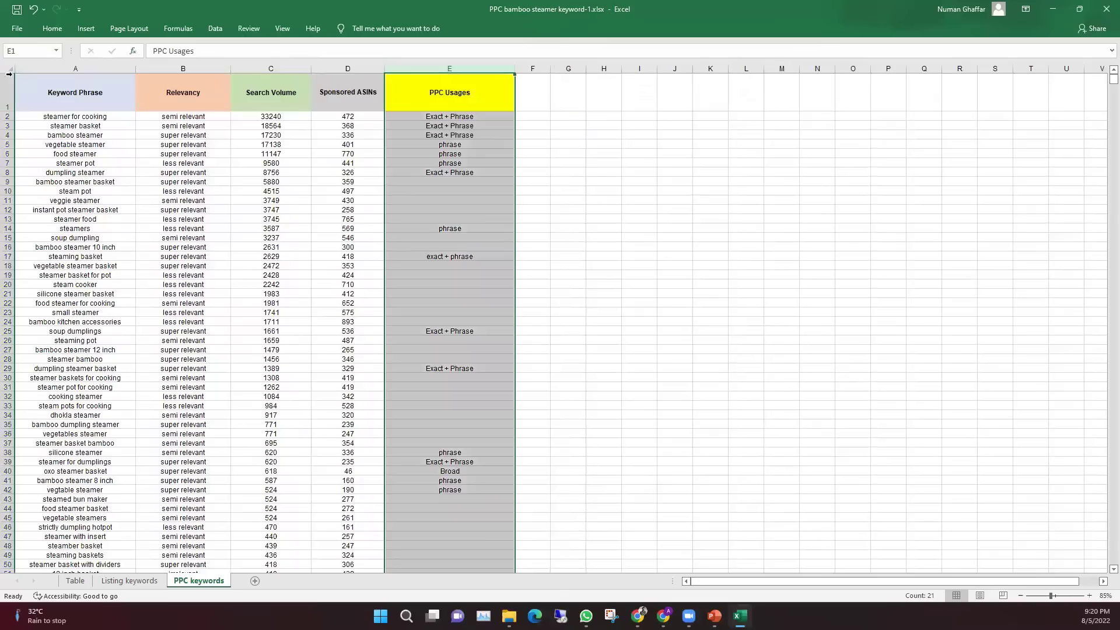
Add filters to the header row of the PPC keywords sheet
{"action": "left_click", "coordinate": [8, 100]}
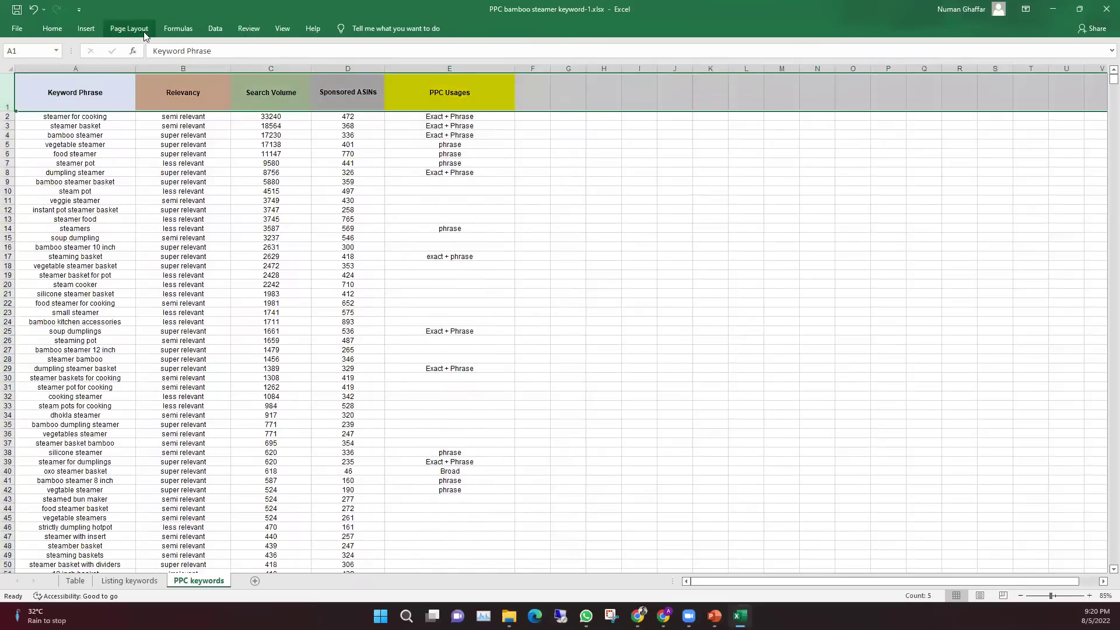
{"action": "left_click", "coordinate": [215, 30]}
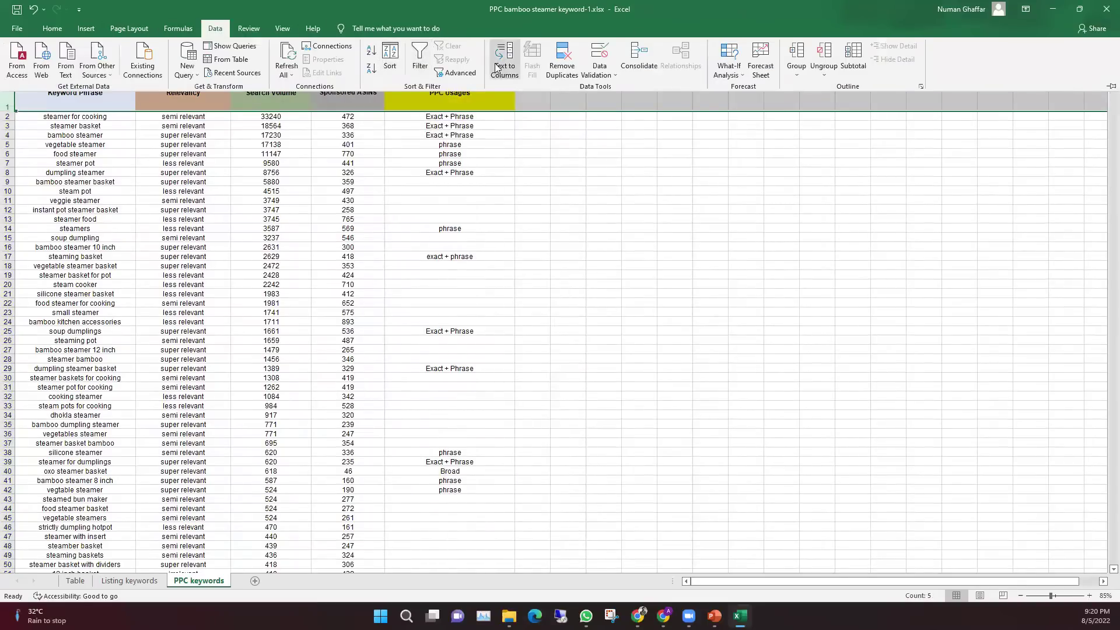
{"action": "left_click", "coordinate": [419, 61]}
{"action": "left_click", "coordinate": [575, 227]}
Filter the PPC Usages column to exclude blank cells, keeping Broad, Exact + Phrase and phrase
{"action": "left_click", "coordinate": [509, 105]}
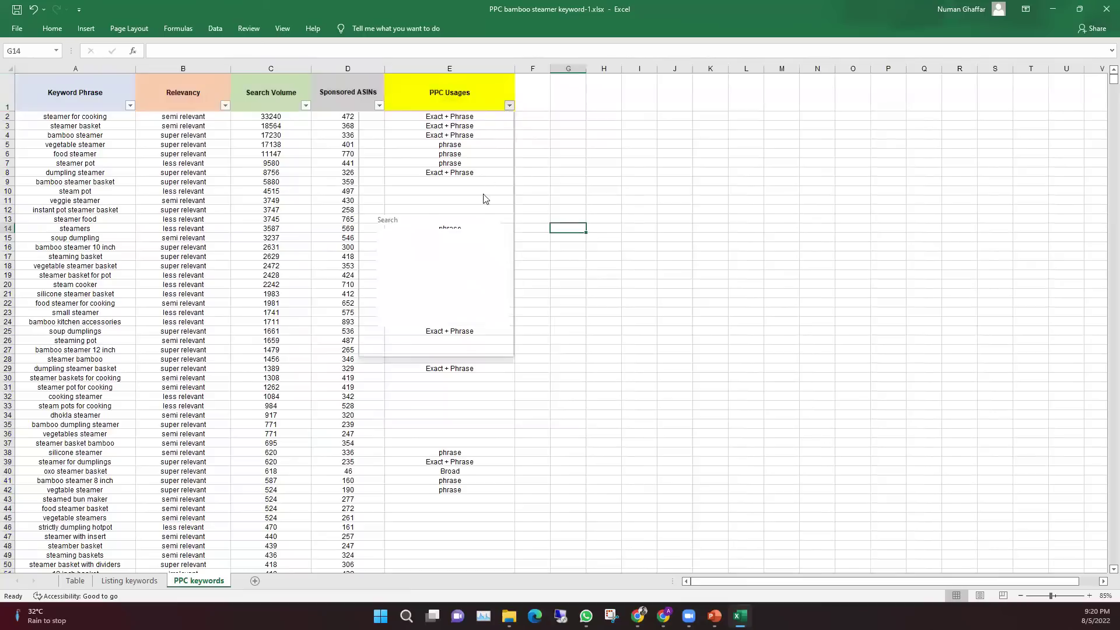
{"action": "left_click", "coordinate": [402, 276]}
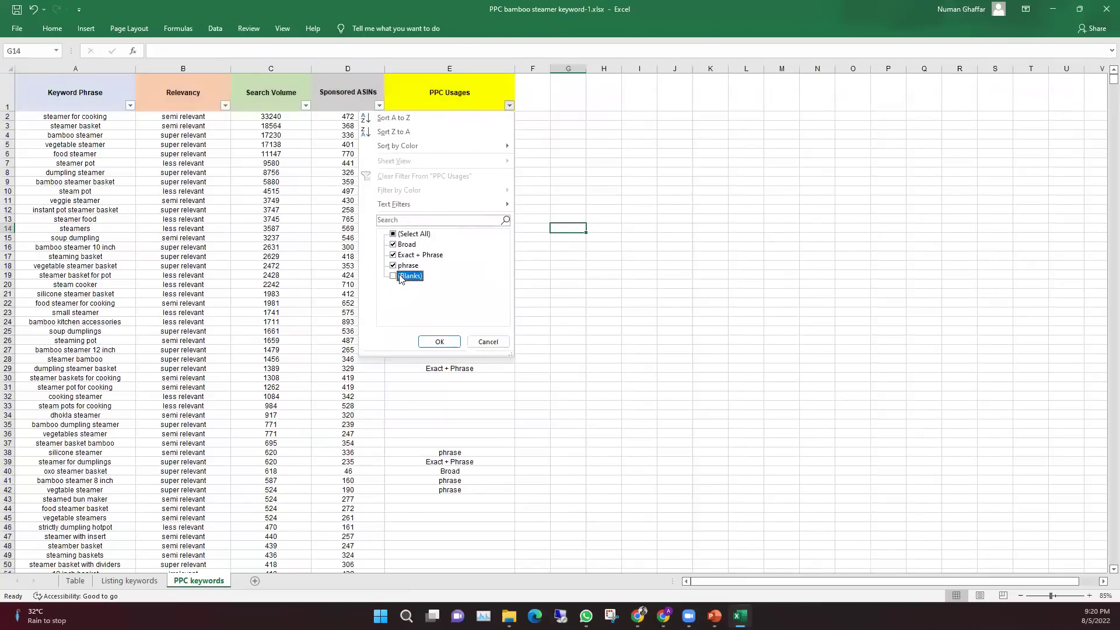
{"action": "left_click", "coordinate": [435, 342]}
{"action": "left_click", "coordinate": [642, 322]}
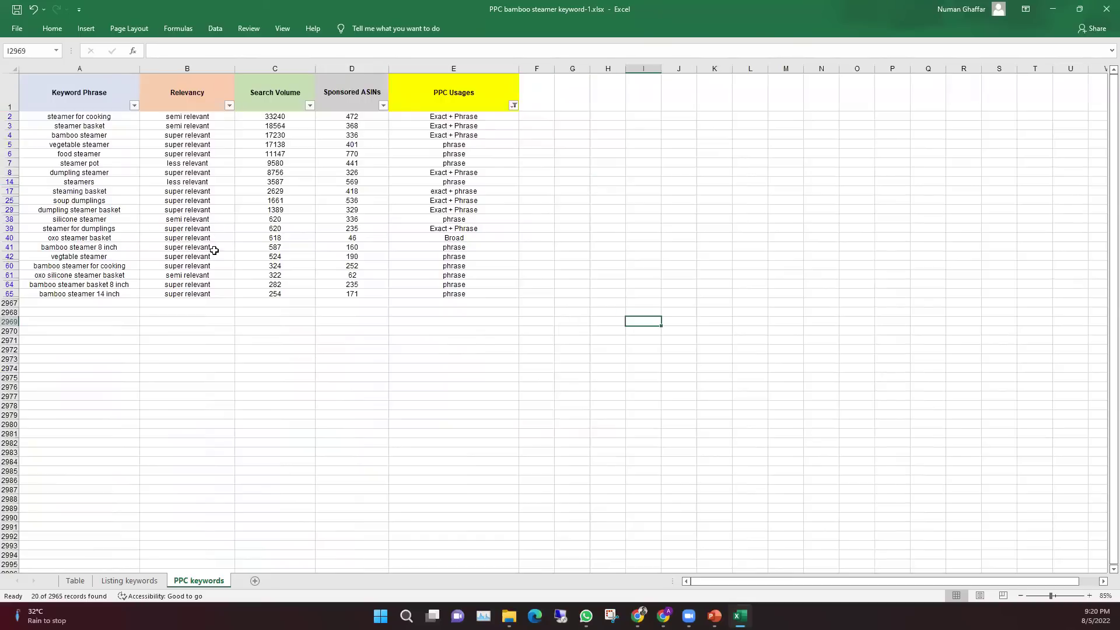
Review the keyword phrases left in the filtered list and the PPC Usages assigned to them
{"action": "left_click", "coordinate": [109, 66]}
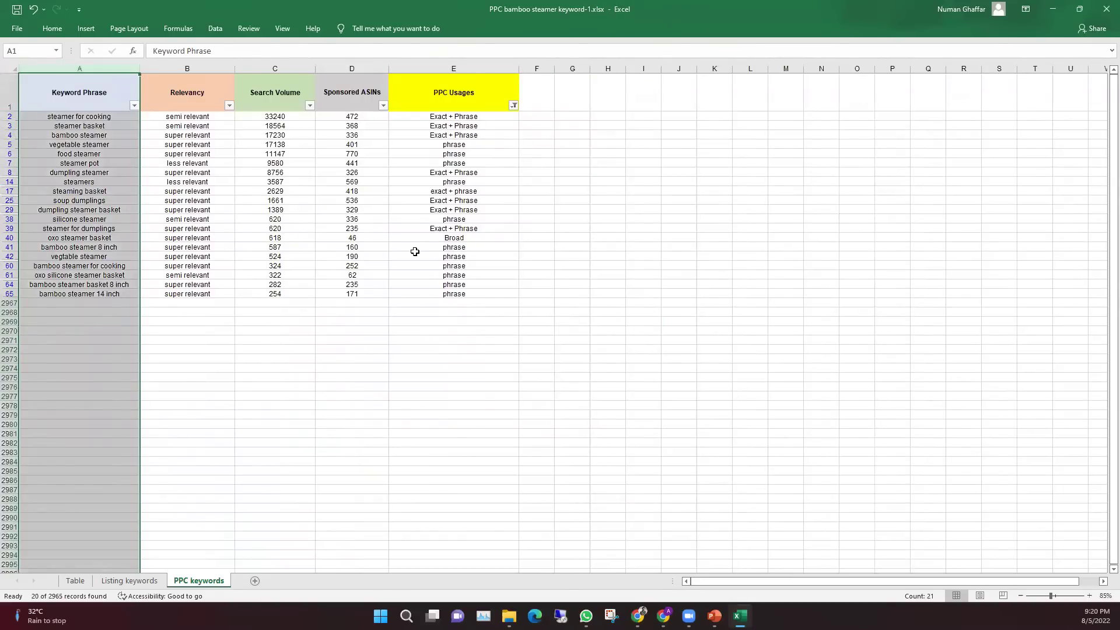
{"action": "left_click", "coordinate": [432, 315]}
{"action": "left_click_drag", "start_coordinate": [489, 116], "coordinate": [480, 290]}
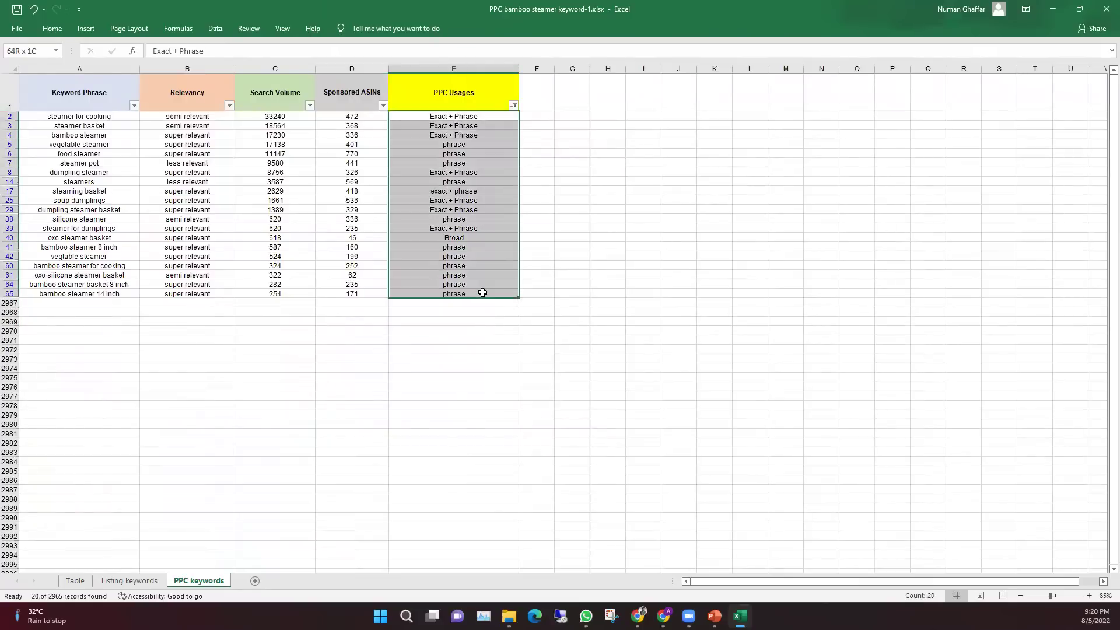
{"action": "left_click", "coordinate": [679, 330]}
{"action": "left_click_drag", "start_coordinate": [496, 116], "coordinate": [502, 232]}
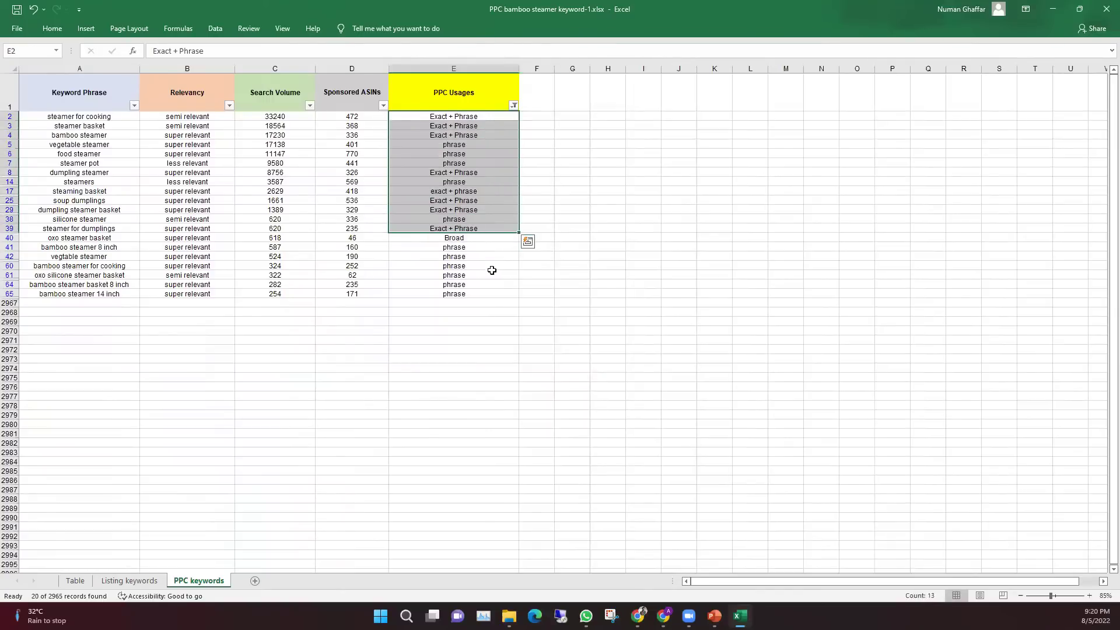
{"action": "left_click", "coordinate": [490, 302]}
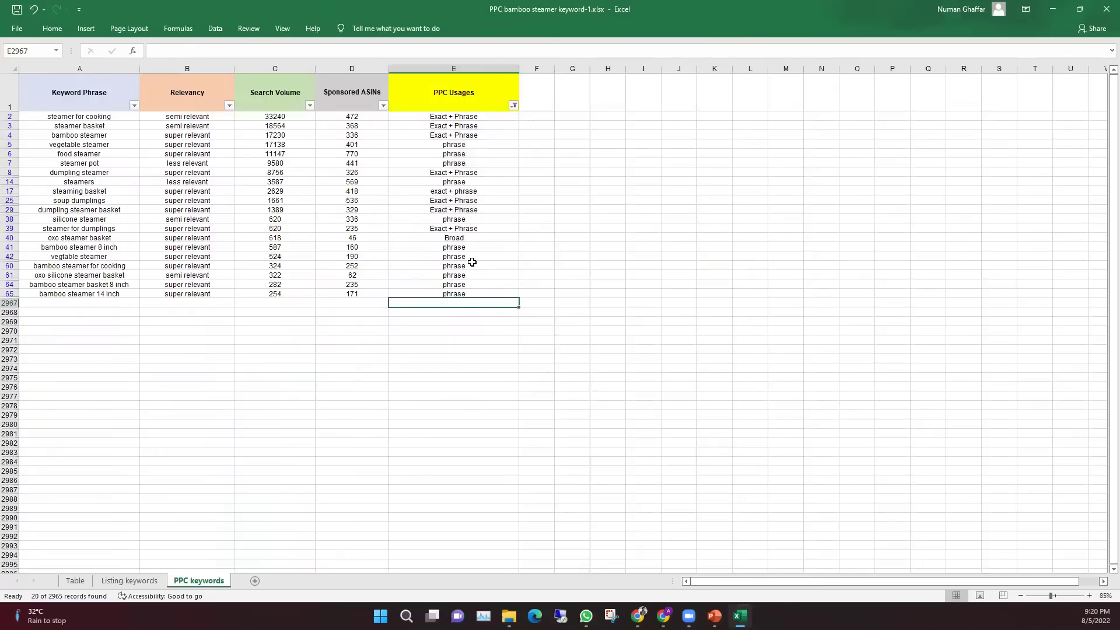
Compare the match types in the filtered PPC Usages column, from "steamer for cooking" down to the Broad entry of "oxo steamer basket"
{"action": "left_click", "coordinate": [492, 128]}
{"action": "left_click", "coordinate": [497, 145]}
{"action": "left_click", "coordinate": [593, 207]}
{"action": "left_click", "coordinate": [493, 105]}
{"action": "left_click", "coordinate": [489, 120]}
{"action": "left_click", "coordinate": [487, 109]}
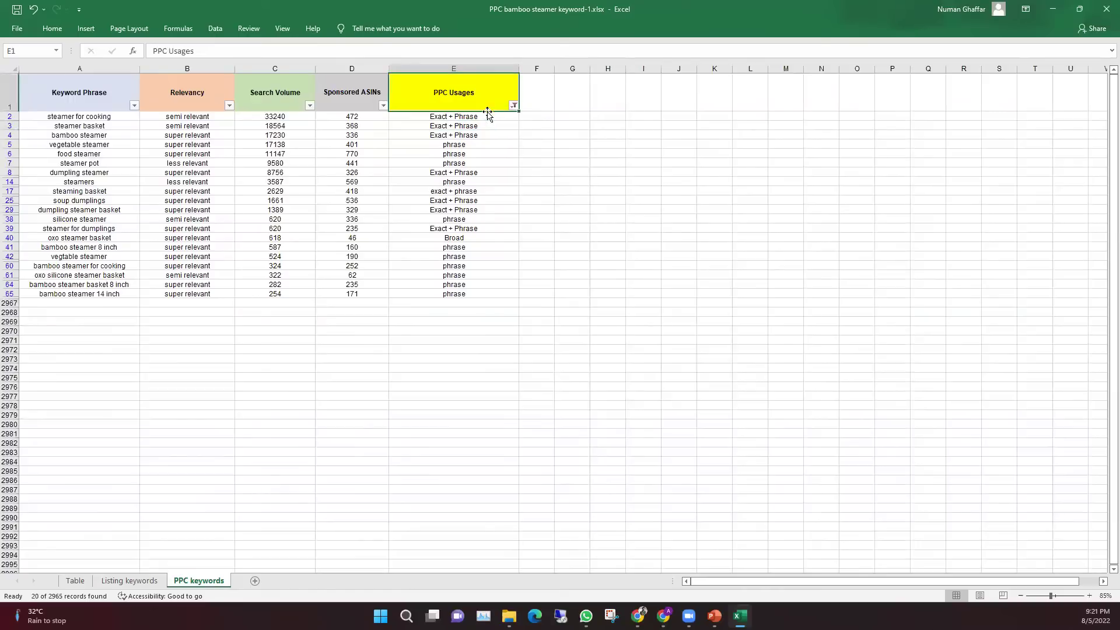
{"action": "left_click", "coordinate": [488, 118]}
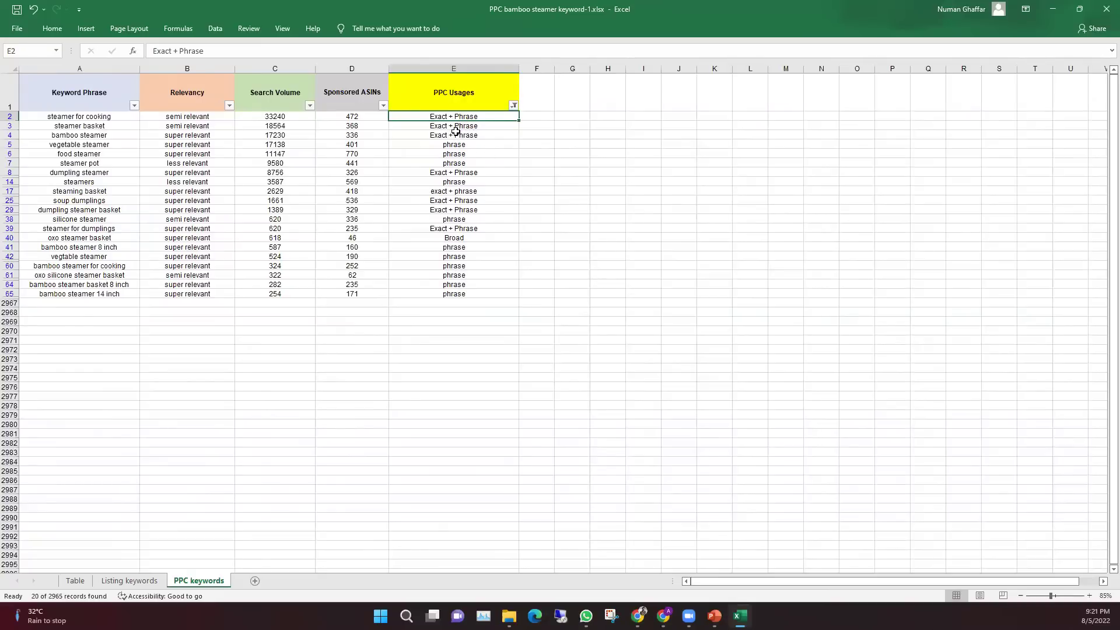
{"action": "left_click", "coordinate": [508, 238]}
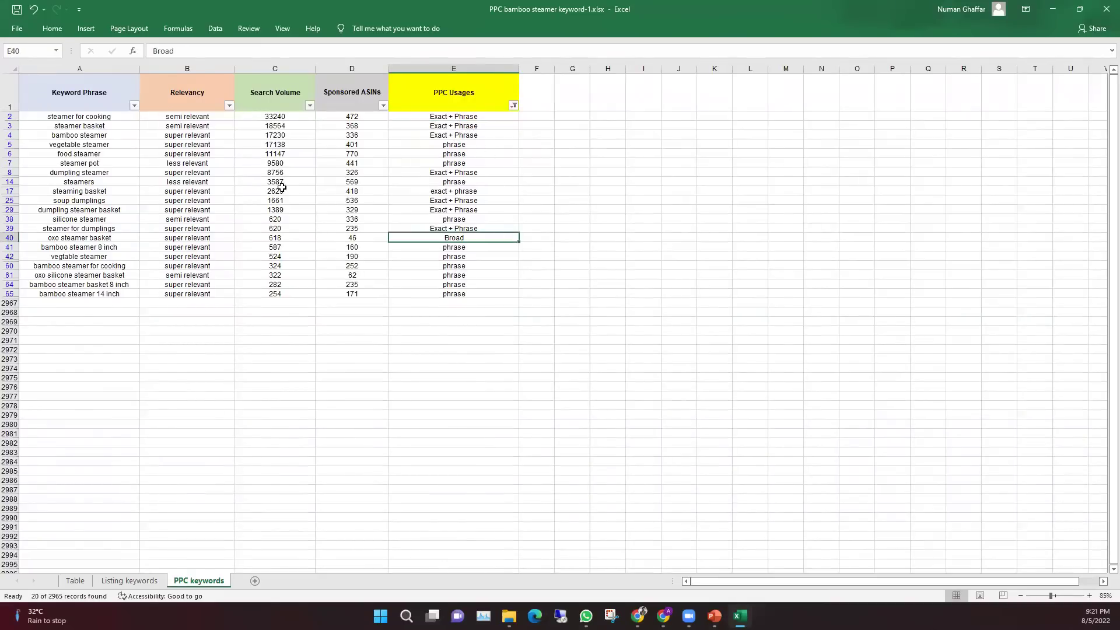
{"action": "left_click", "coordinate": [104, 116]}
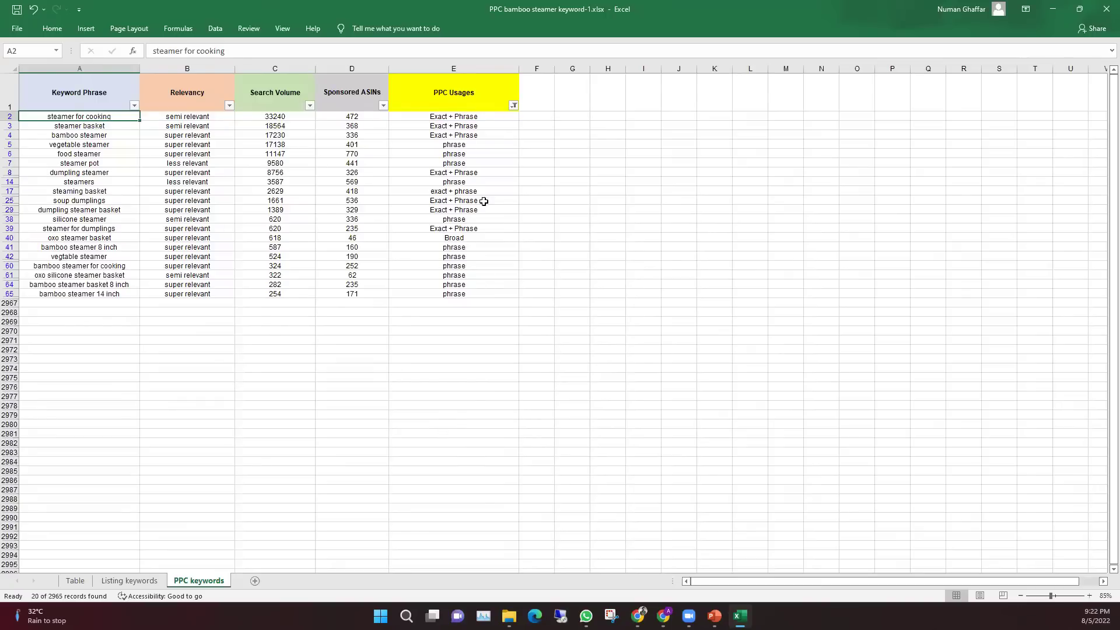
{"action": "left_click_drag", "start_coordinate": [453, 116], "coordinate": [454, 154]}
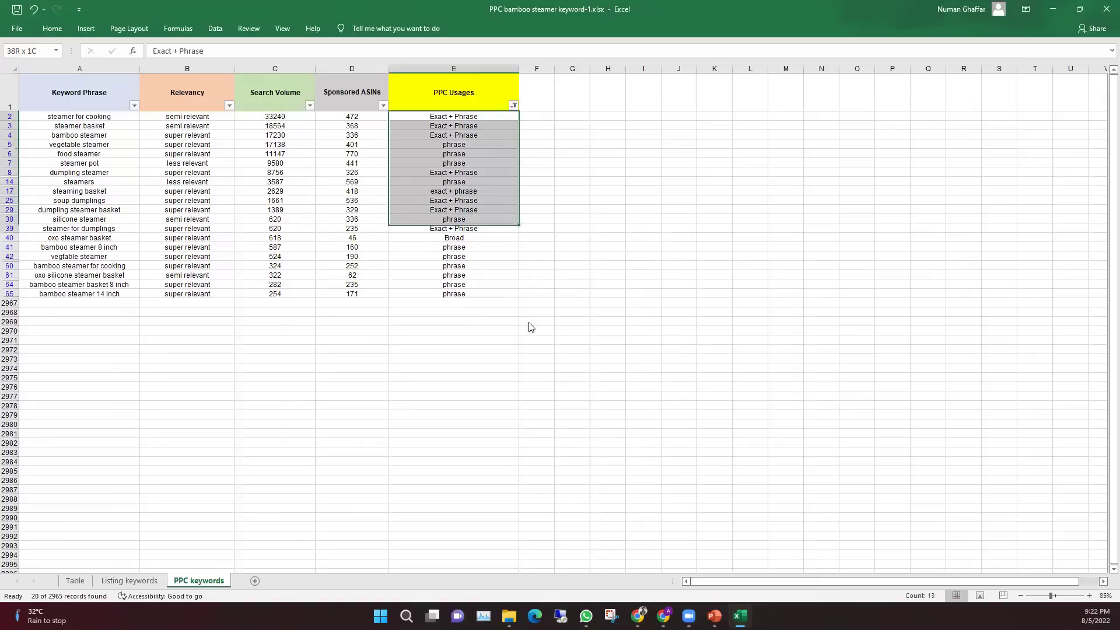
{"action": "left_click", "coordinate": [453, 414]}
Close the bamboo steamer keyword workbook and enable editing in the MK-Candysofa new PPC kw workbook
{"action": "left_click", "coordinate": [1106, 9]}
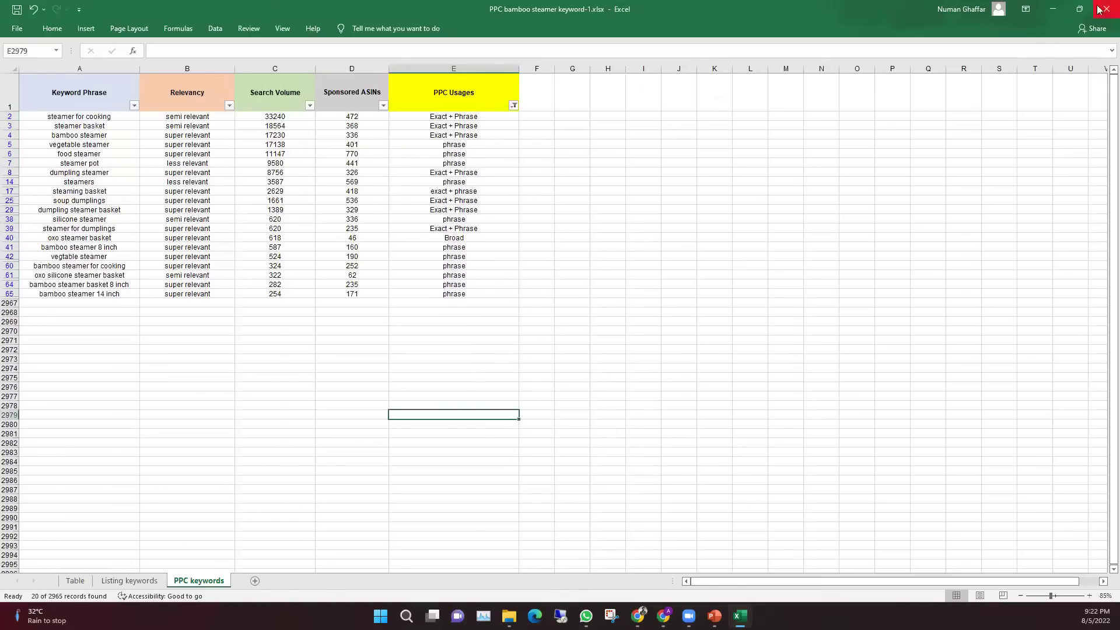
{"action": "left_click", "coordinate": [608, 322]}
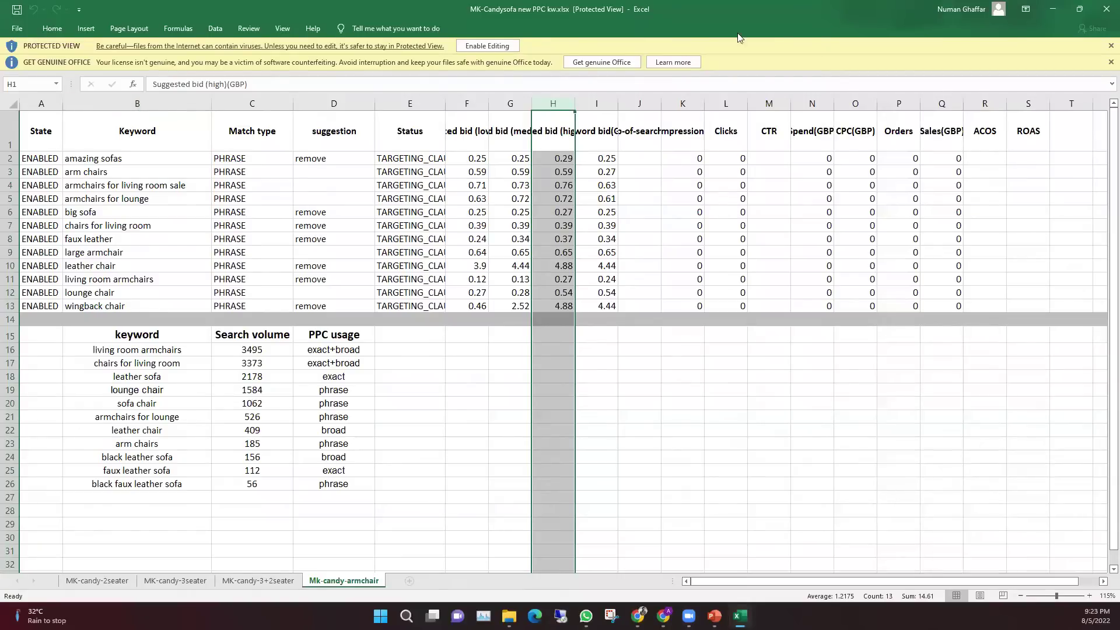
{"action": "left_click", "coordinate": [492, 46]}
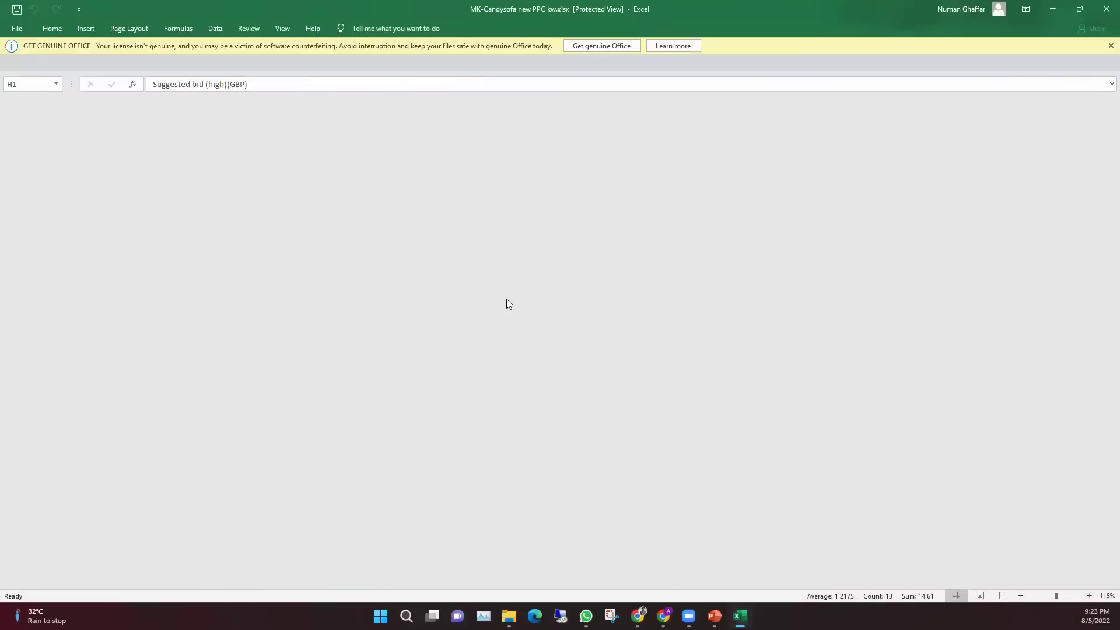
Examine the armchair keyword table and the existing and new keywords on the MK-candy-2seater sheet, including their PPC usage
{"action": "scroll", "coordinate": [345, 357], "scroll_direction": "down", "scroll_amount": 3}
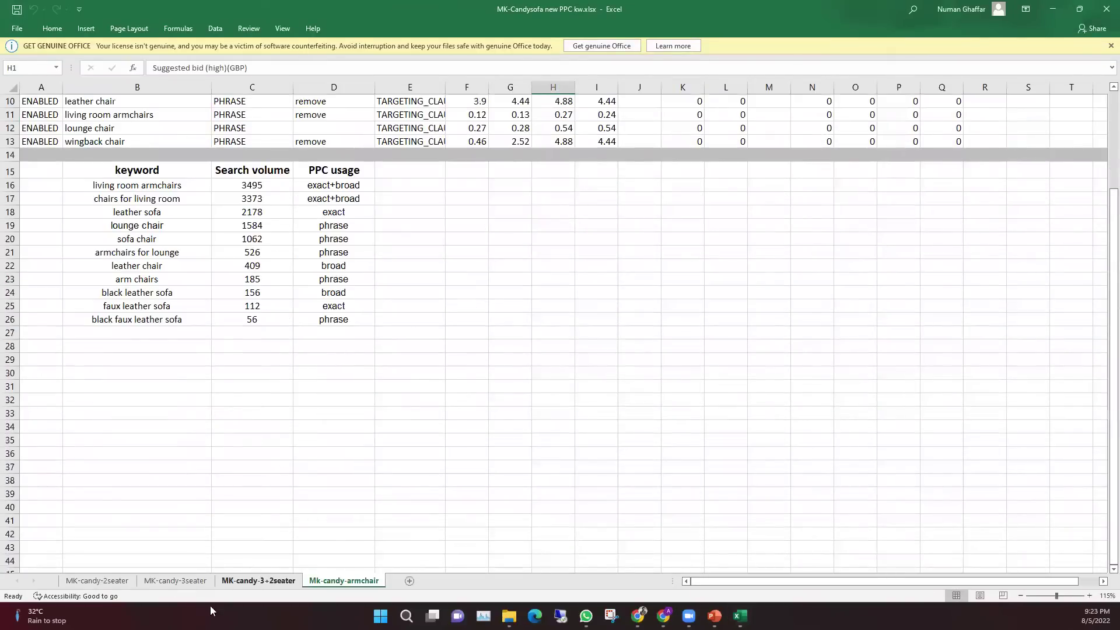
{"action": "left_click", "coordinate": [115, 581]}
{"action": "scroll", "coordinate": [258, 368], "scroll_direction": "down", "scroll_amount": 1}
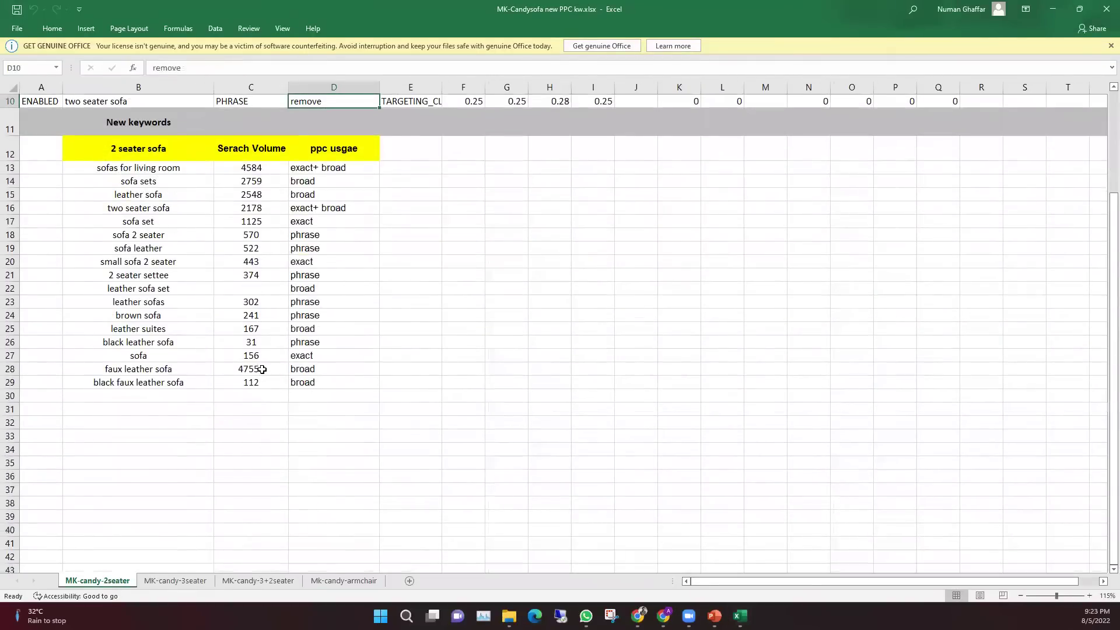
{"action": "scroll", "coordinate": [262, 376], "scroll_direction": "up", "scroll_amount": 3}
{"action": "left_click_drag", "start_coordinate": [219, 126], "coordinate": [217, 221]}
{"action": "left_click_drag", "start_coordinate": [367, 310], "coordinate": [326, 537]}
Look through the 3seater, 3+2seater and armchair sheets and return to the MK-candy-2seater sheet
{"action": "left_click", "coordinate": [175, 580]}
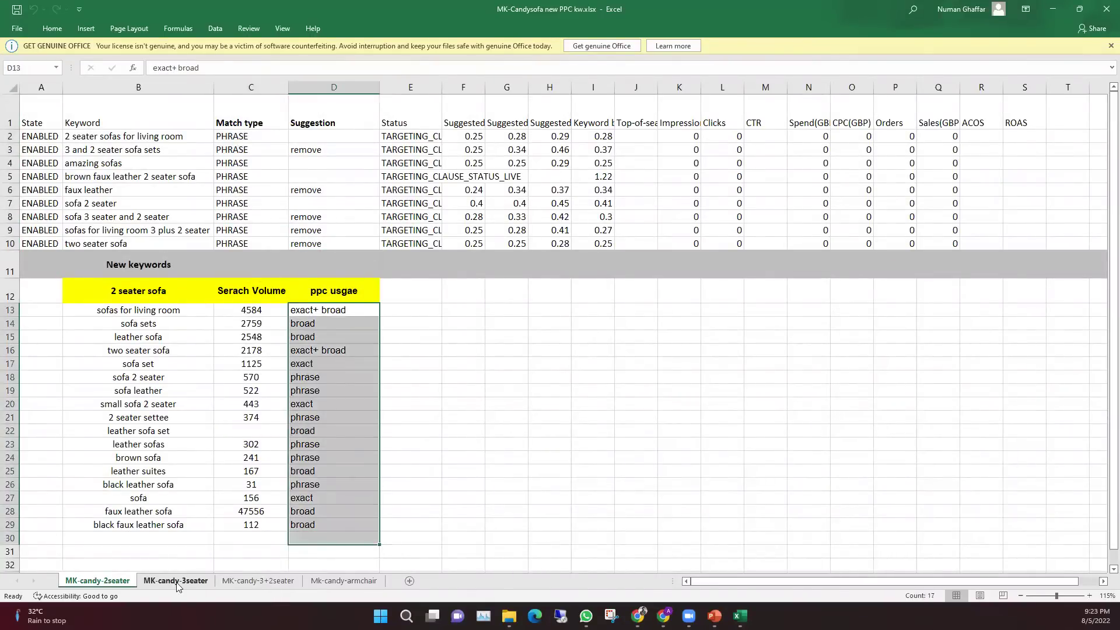
{"action": "left_click", "coordinate": [257, 580]}
{"action": "left_click", "coordinate": [342, 581]}
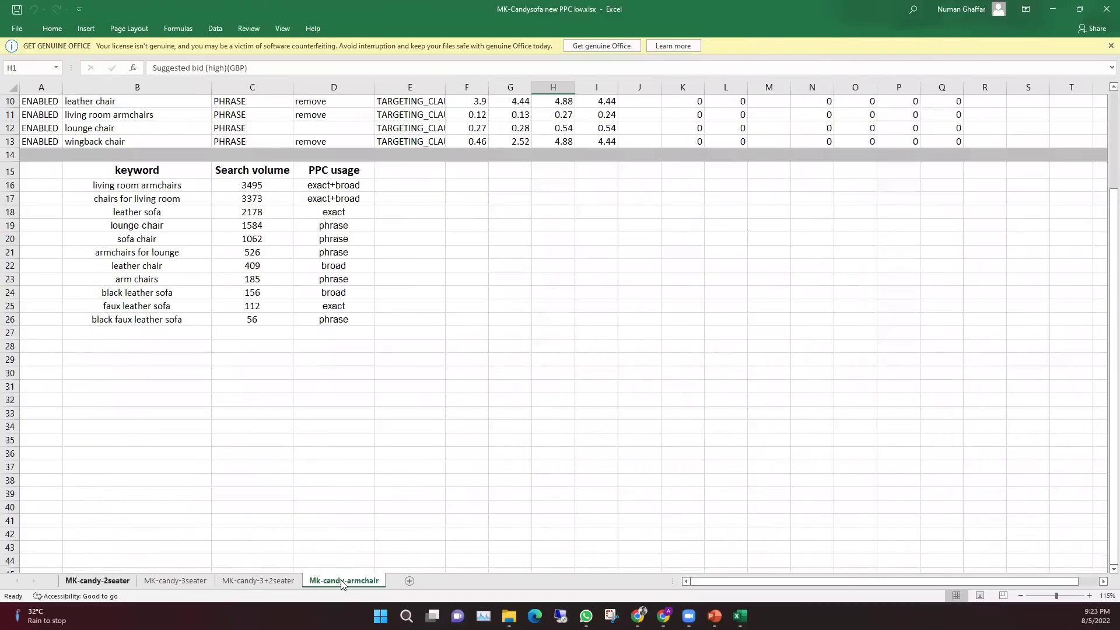
{"action": "key", "text": "ctrl+Page_Up"}
{"action": "key", "text": "ctrl+Page_Up"}
{"action": "key", "text": "ctrl+Page_Up"}
{"action": "key", "text": "ctrl+Page_Down"}
{"action": "key", "text": "ctrl+Page_Down"}
{"action": "key", "text": "ctrl+Page_Down"}
{"action": "key", "text": "ctrl+Page_Up"}
{"action": "key", "text": "ctrl+Page_Up"}
{"action": "key", "text": "ctrl+Page_Up"}
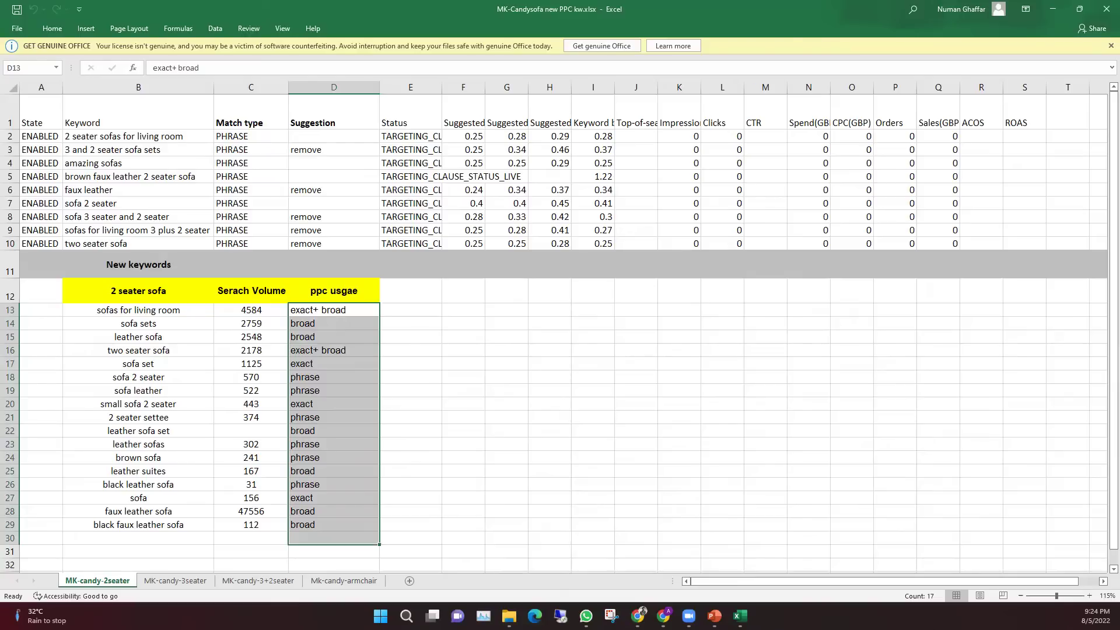
Switch to Amazon Seller Central in the browser and open Campaign Manager in a new tab
{"action": "key", "text": "alt+Tab"}
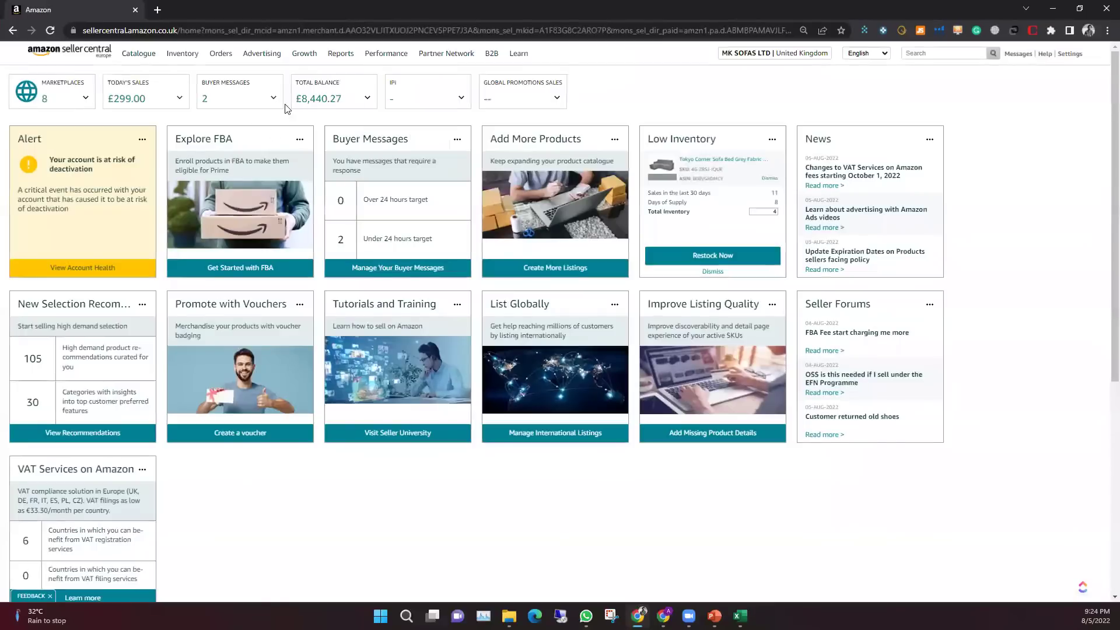
{"action": "mouse_move", "coordinate": [279, 55]}
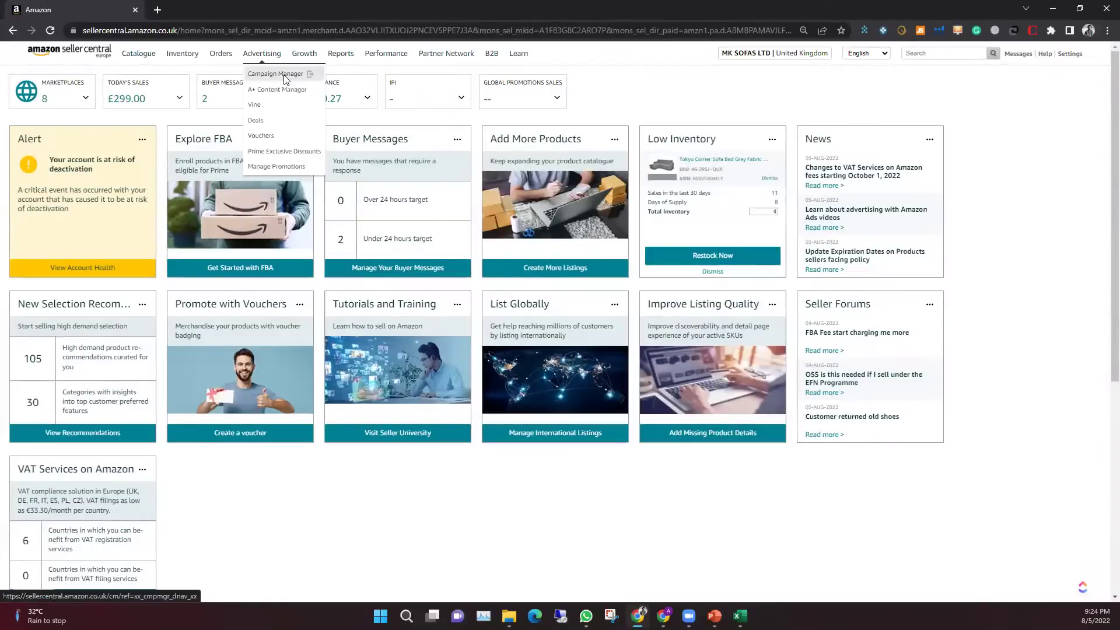
{"action": "right_click", "coordinate": [283, 75]}
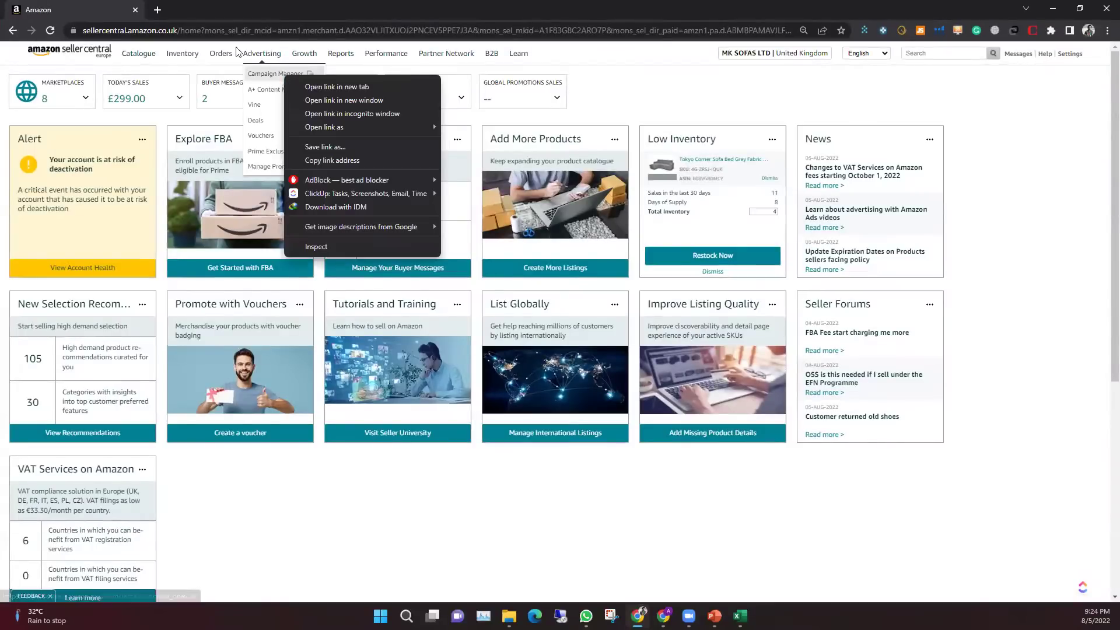
{"action": "left_click", "coordinate": [338, 88]}
{"action": "left_click", "coordinate": [211, 11]}
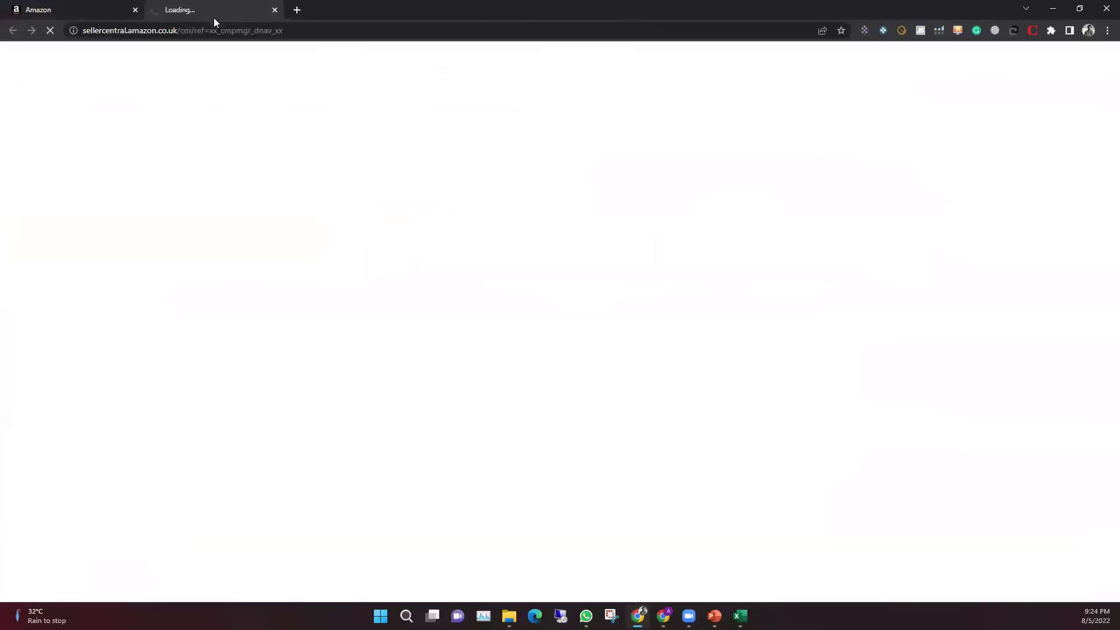
Check the advertising options in Seller Central and review the list of existing campaigns in Campaign Manager
{"action": "left_click", "coordinate": [101, 8]}
{"action": "mouse_move", "coordinate": [272, 59]}
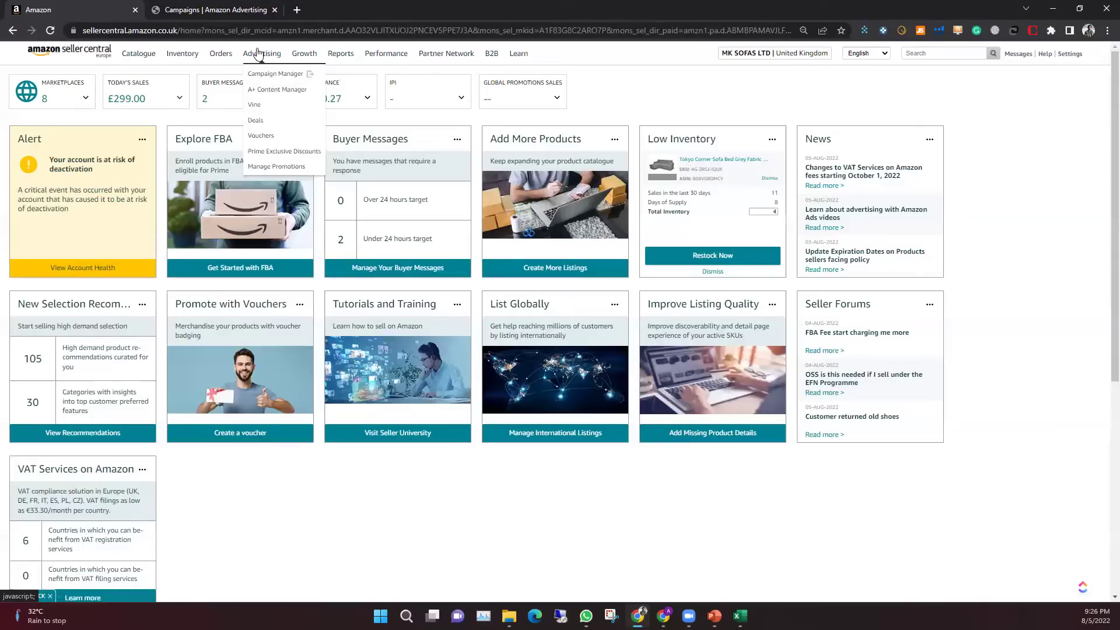
{"action": "left_click", "coordinate": [197, 10]}
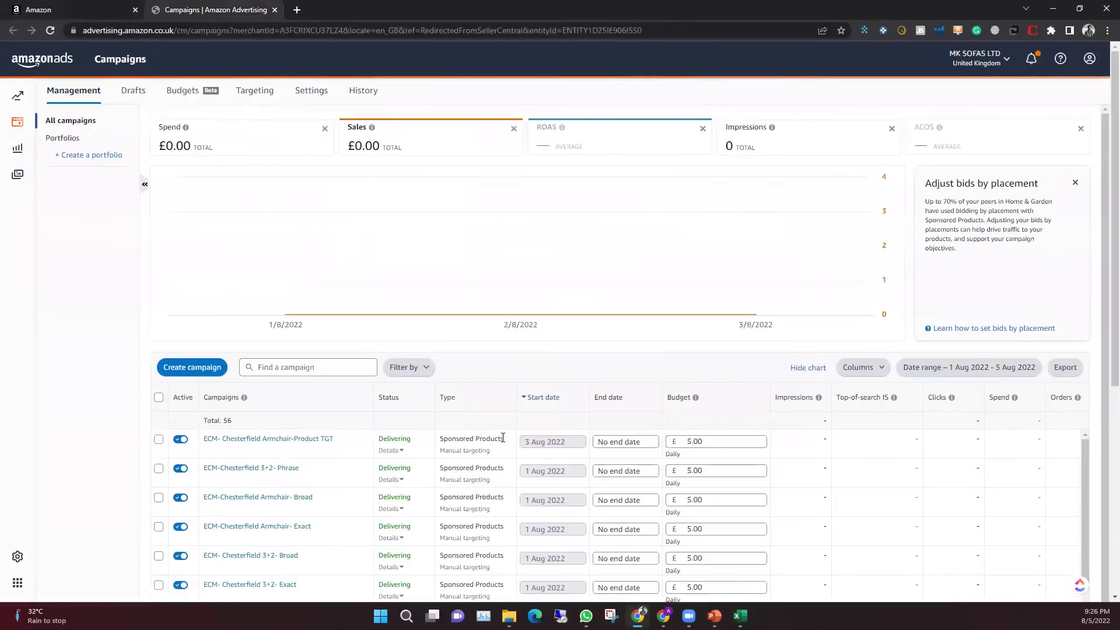
{"action": "mouse_move", "coordinate": [358, 290]}
{"action": "scroll", "coordinate": [1103, 411], "scroll_direction": "down", "scroll_amount": 2}
{"action": "scroll", "coordinate": [1103, 411], "scroll_direction": "down", "scroll_amount": 1}
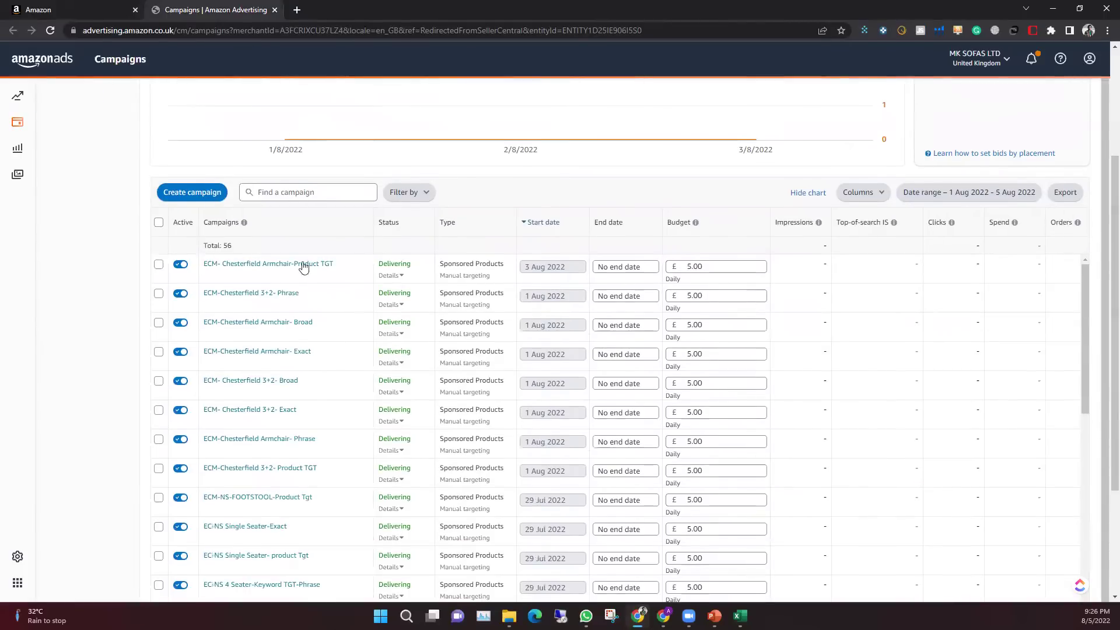
Start a new Sponsored Products campaign and name it ECM-Candy Sofa-3-2S-Auto
{"action": "left_click", "coordinate": [201, 194]}
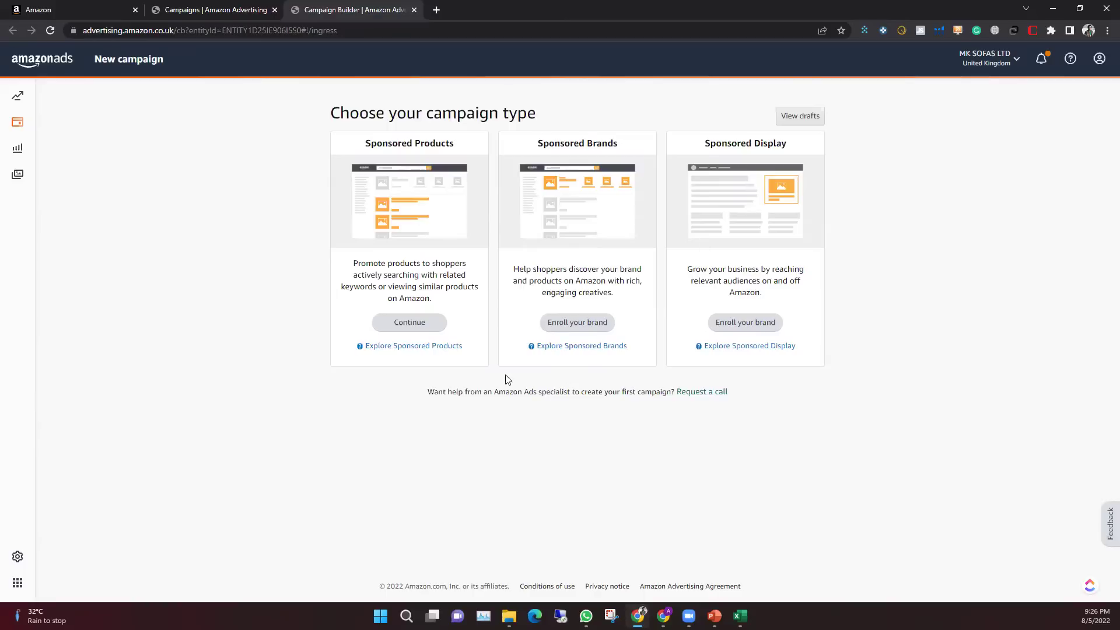
{"action": "left_click", "coordinate": [413, 330]}
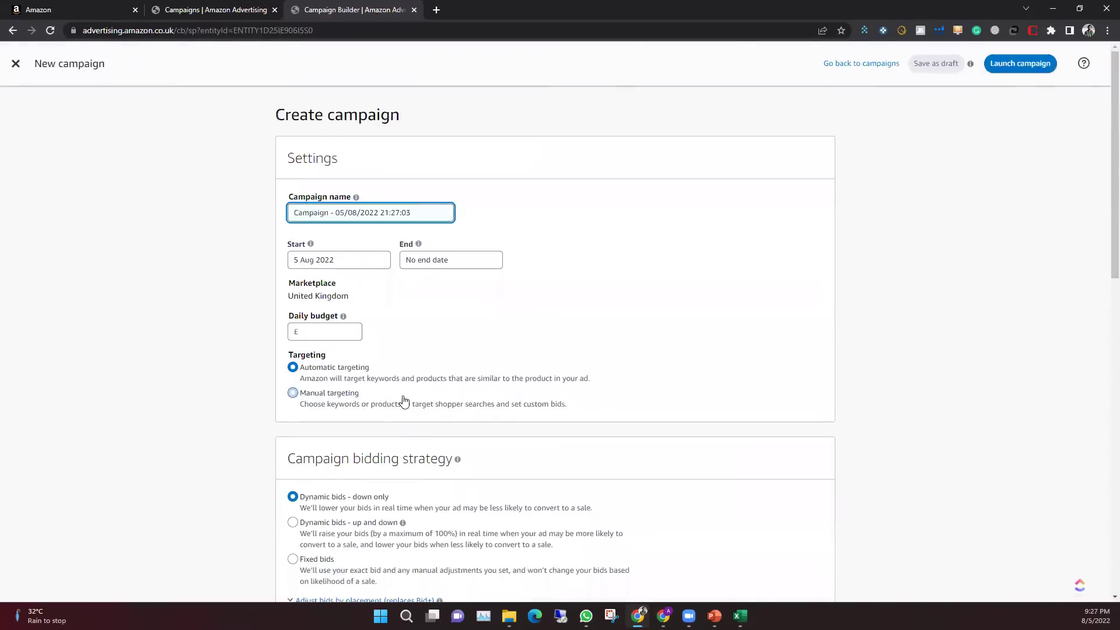
{"action": "triple_click", "coordinate": [364, 208]}
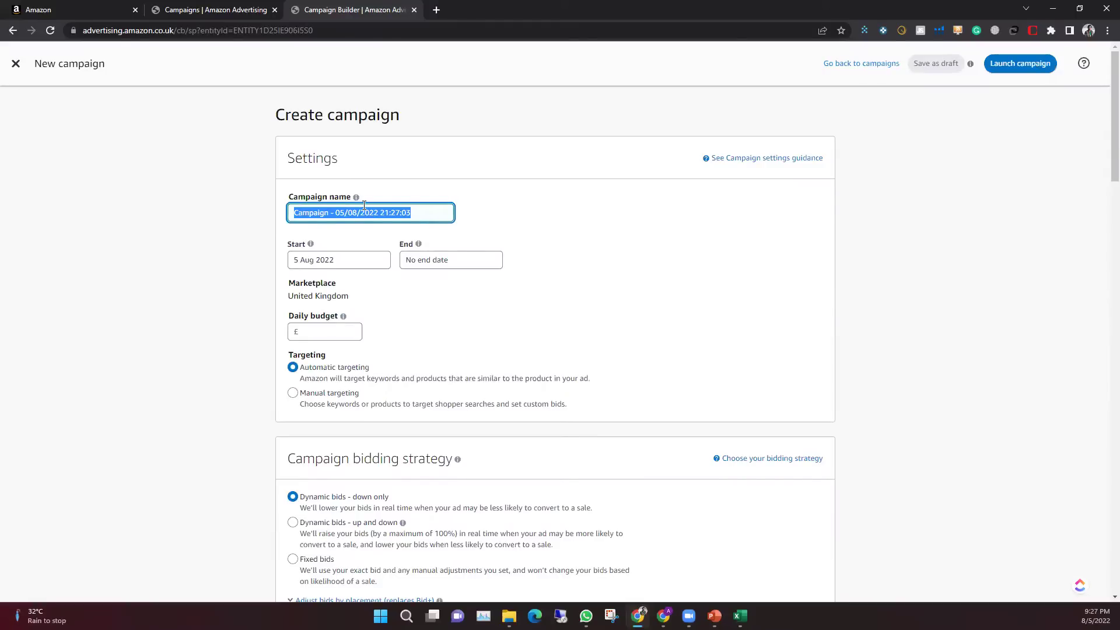
{"action": "type", "text": "ECM-"}
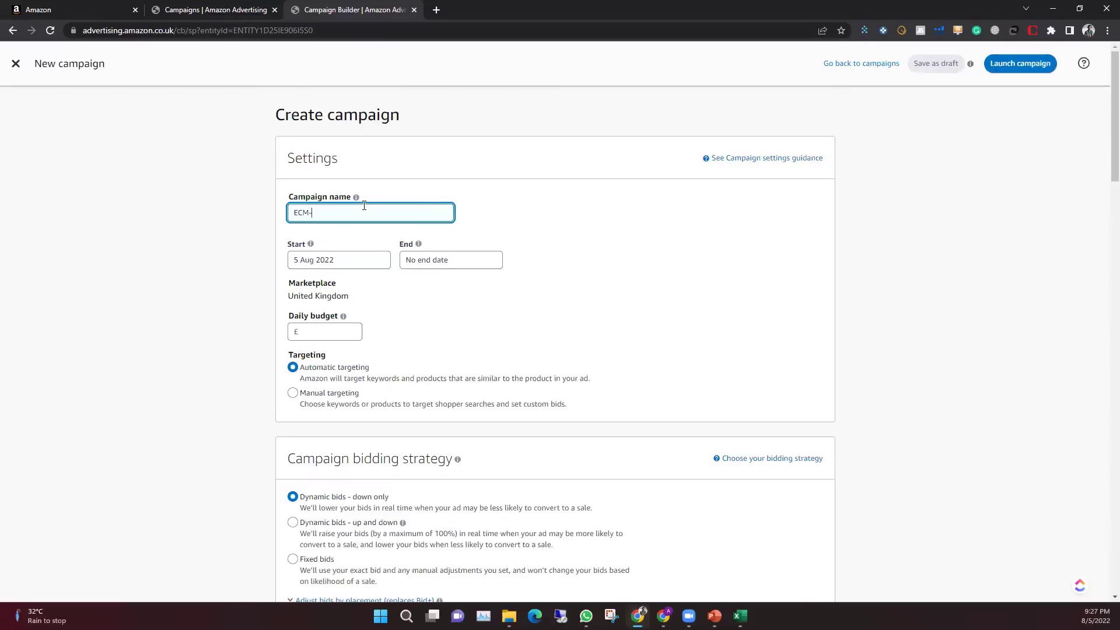
{"action": "type", "text": "Candy Sof4"}
{"action": "key", "text": "BackSpace"}
{"action": "type", "text": "a-3=2S-"}
{"action": "left_click", "coordinate": [362, 212]}
{"action": "key", "text": "BackSpace"}
{"action": "type", "text": "-2S-Auto"}
Set the campaign's daily budget to £5.00, keeping the 5 Aug 2022 start, no end date and automatic targeting
{"action": "scroll", "coordinate": [368, 290], "scroll_direction": "down", "scroll_amount": 1}
{"action": "scroll", "coordinate": [369, 290], "scroll_direction": "down", "scroll_amount": 1}
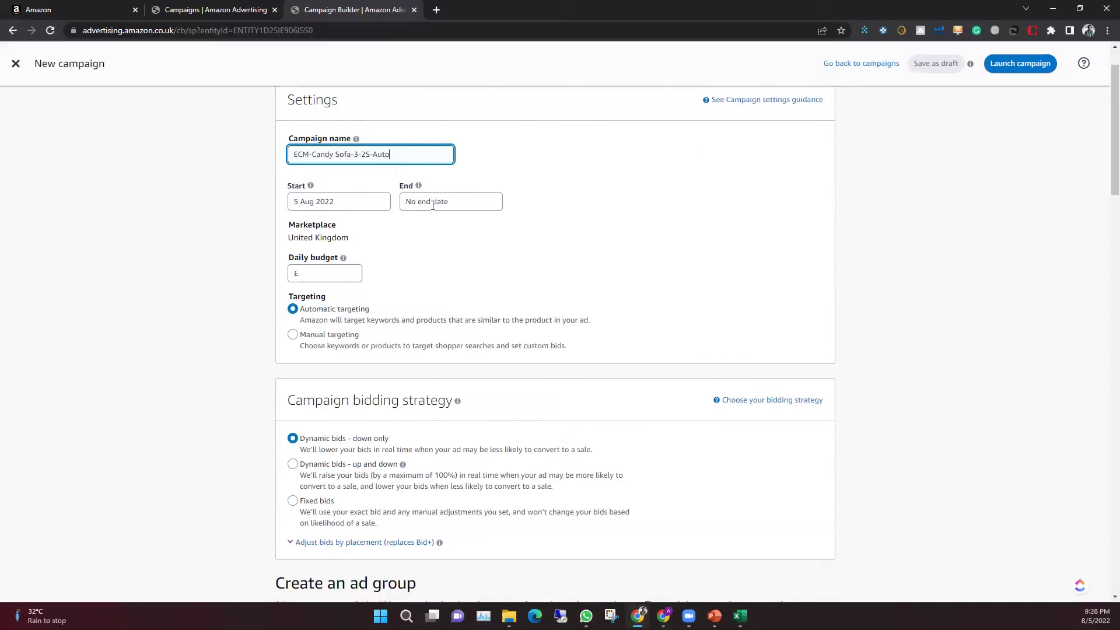
{"action": "left_click", "coordinate": [329, 278]}
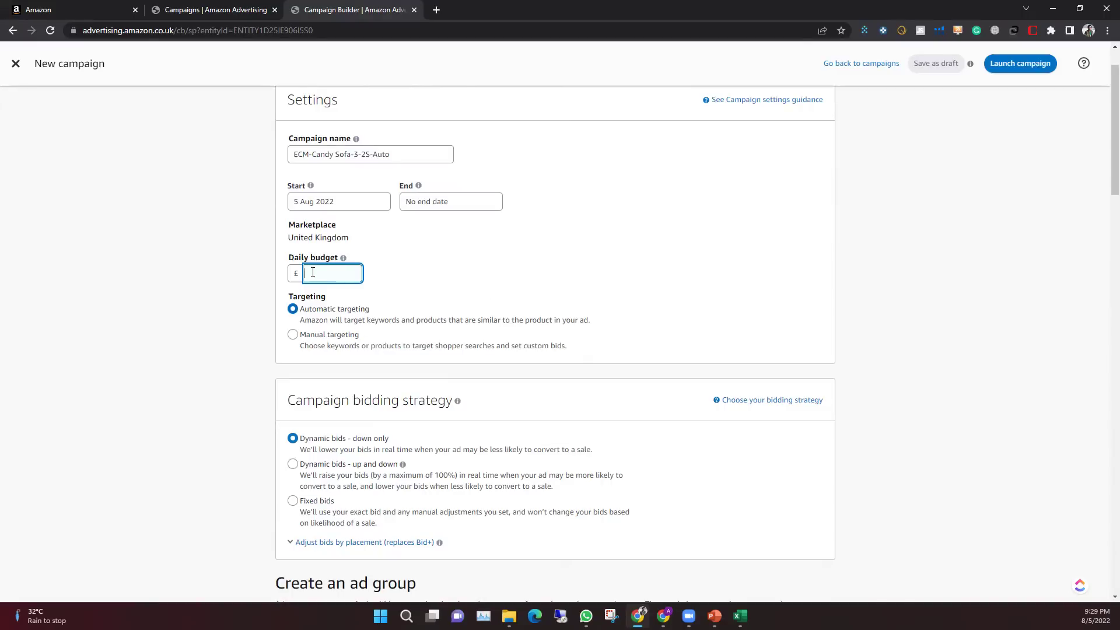
{"action": "type", "text": "5"}
{"action": "left_click", "coordinate": [449, 303]}
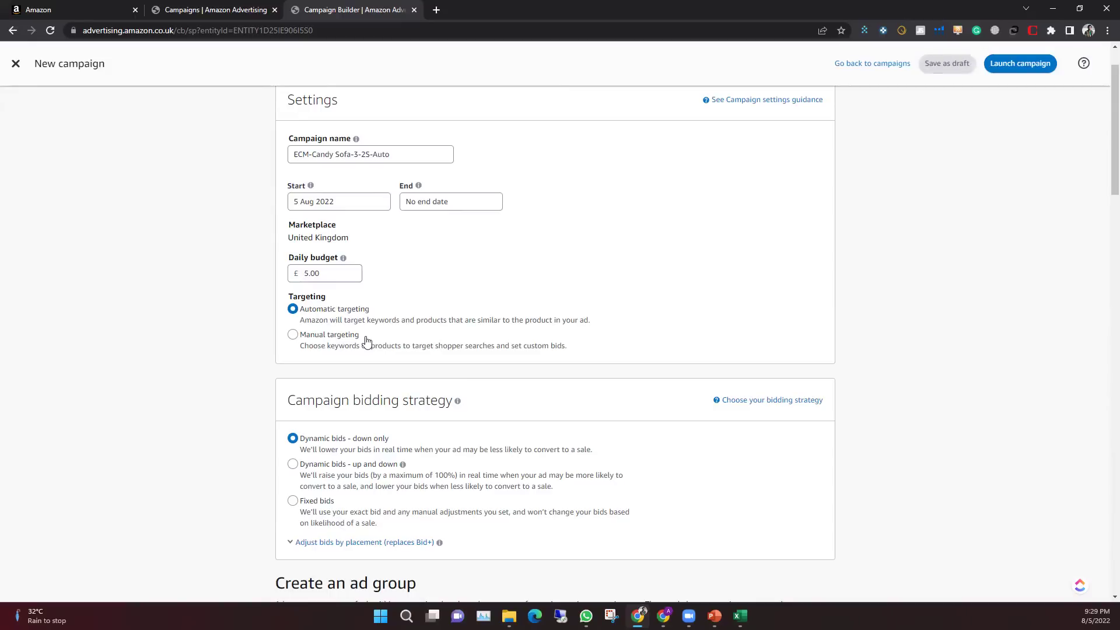
Review the campaign bidding strategies, briefly choose Fixed bids, and settle on Dynamic bids - down only
{"action": "scroll", "coordinate": [365, 343], "scroll_direction": "down", "scroll_amount": 1}
{"action": "scroll", "coordinate": [366, 343], "scroll_direction": "down", "scroll_amount": 1}
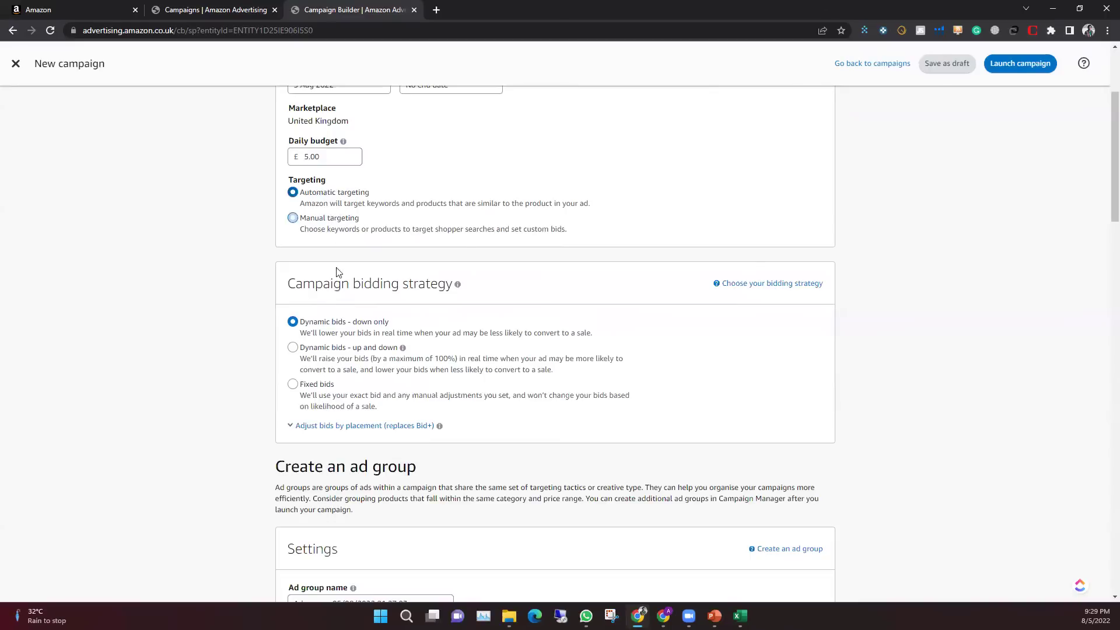
{"action": "scroll", "coordinate": [359, 304], "scroll_direction": "down", "scroll_amount": 1}
{"action": "scroll", "coordinate": [360, 303], "scroll_direction": "down", "scroll_amount": 1}
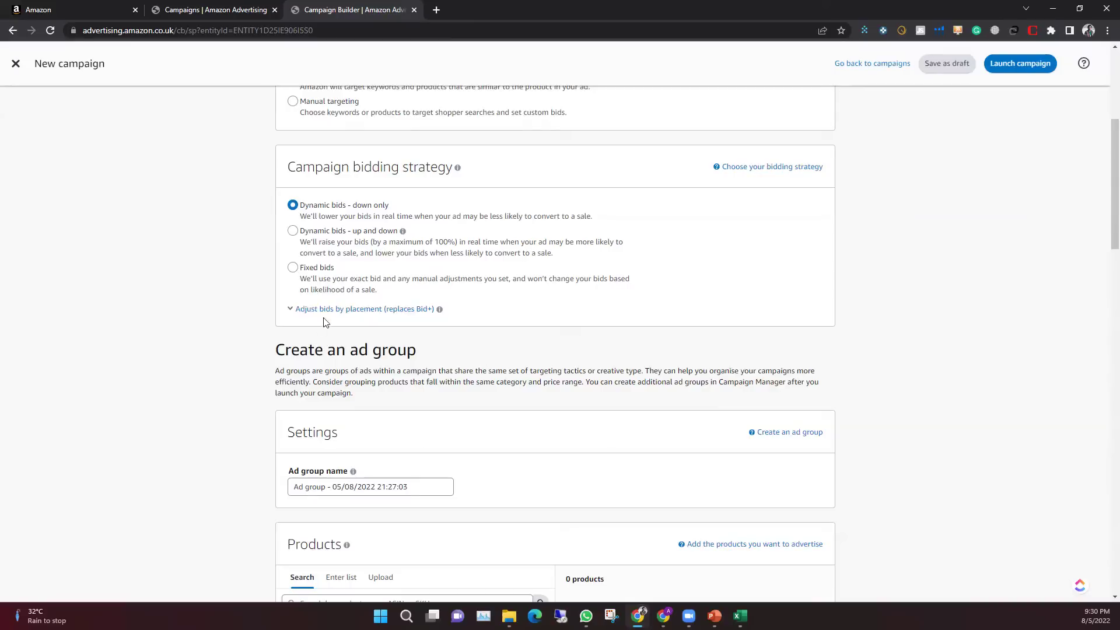
{"action": "left_click", "coordinate": [322, 268]}
{"action": "left_click", "coordinate": [296, 205]}
Open the ad group name for editing in the ad group settings
{"action": "scroll", "coordinate": [338, 409], "scroll_direction": "down", "scroll_amount": 4}
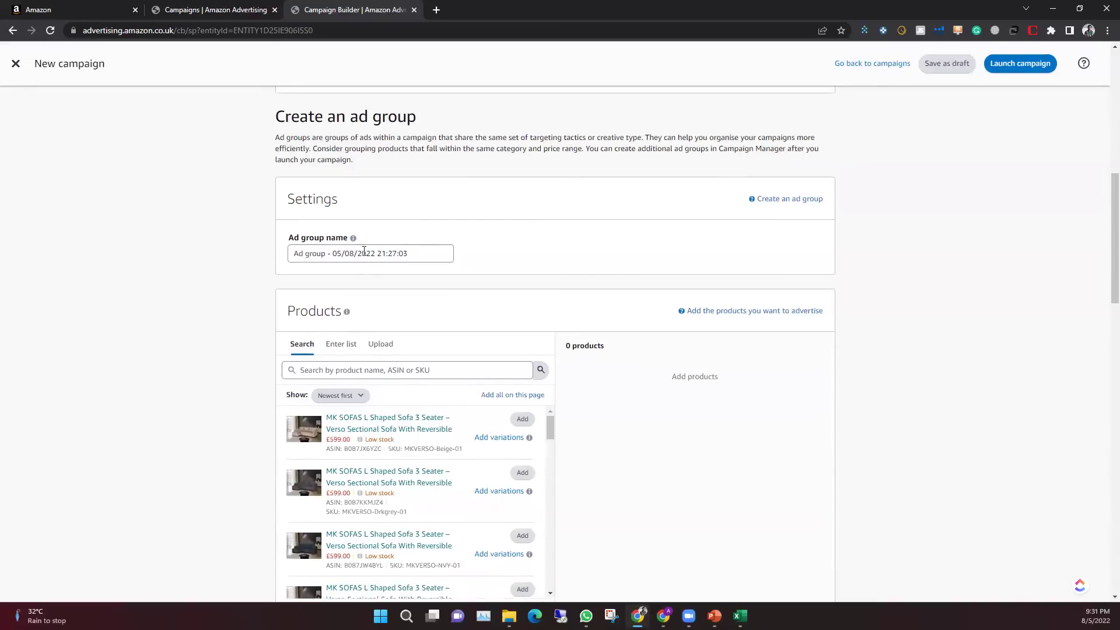
{"action": "left_click", "coordinate": [373, 252]}
{"action": "key", "text": "ctrl+a"}
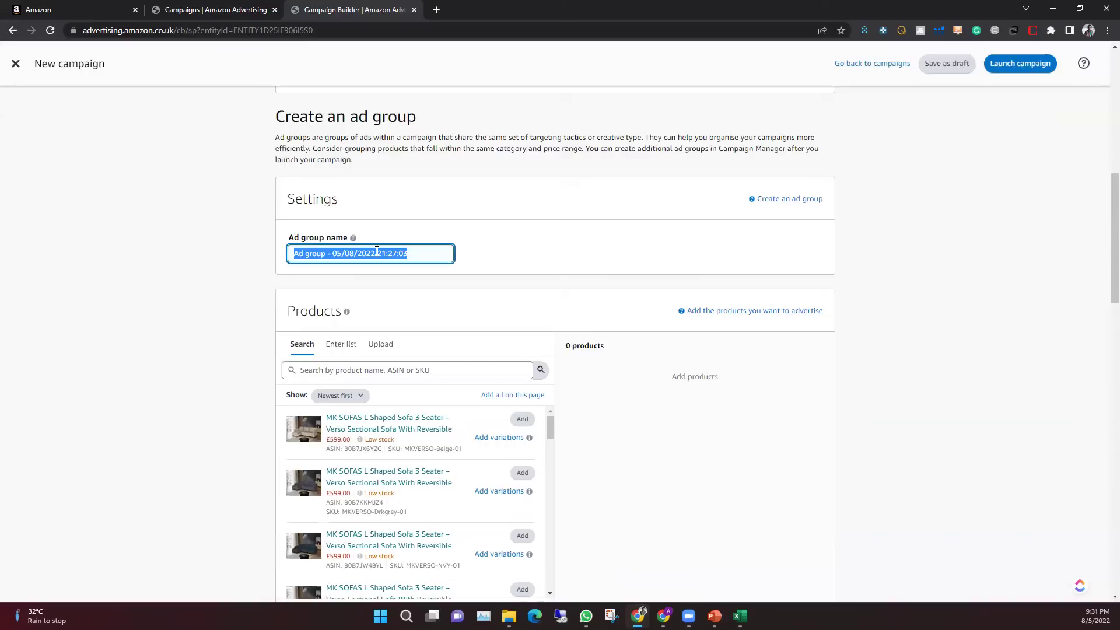
Return to the campaign list and set its date range to 1 Jul 2022 - 31 Jul 2022
{"action": "left_click", "coordinate": [209, 8]}
{"action": "scroll", "coordinate": [514, 413], "scroll_direction": "up", "scroll_amount": 2}
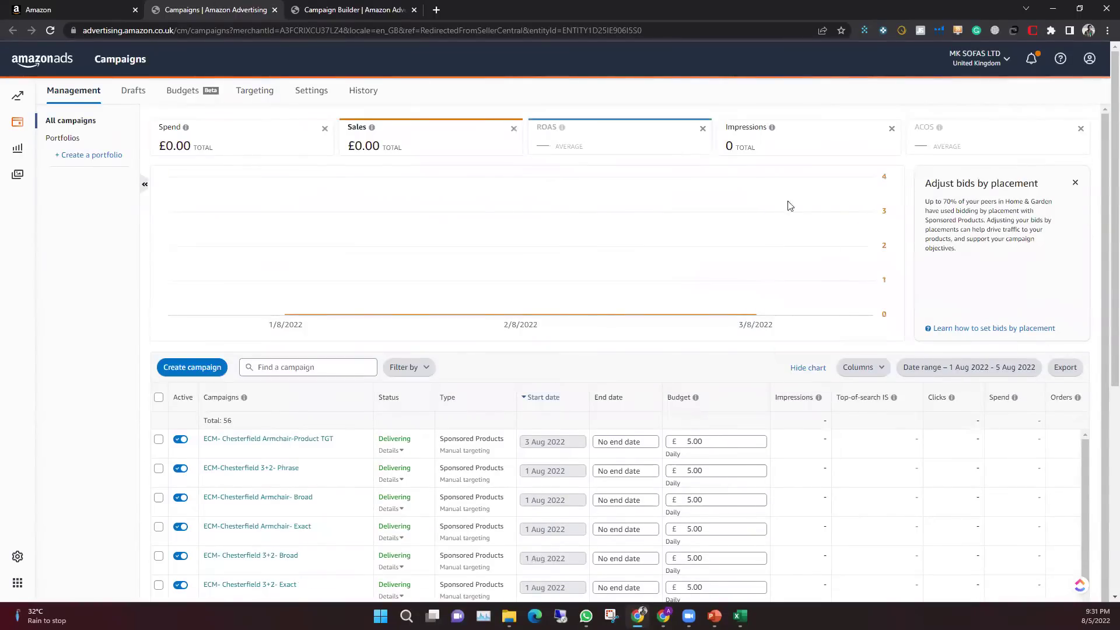
{"action": "left_click", "coordinate": [966, 369]}
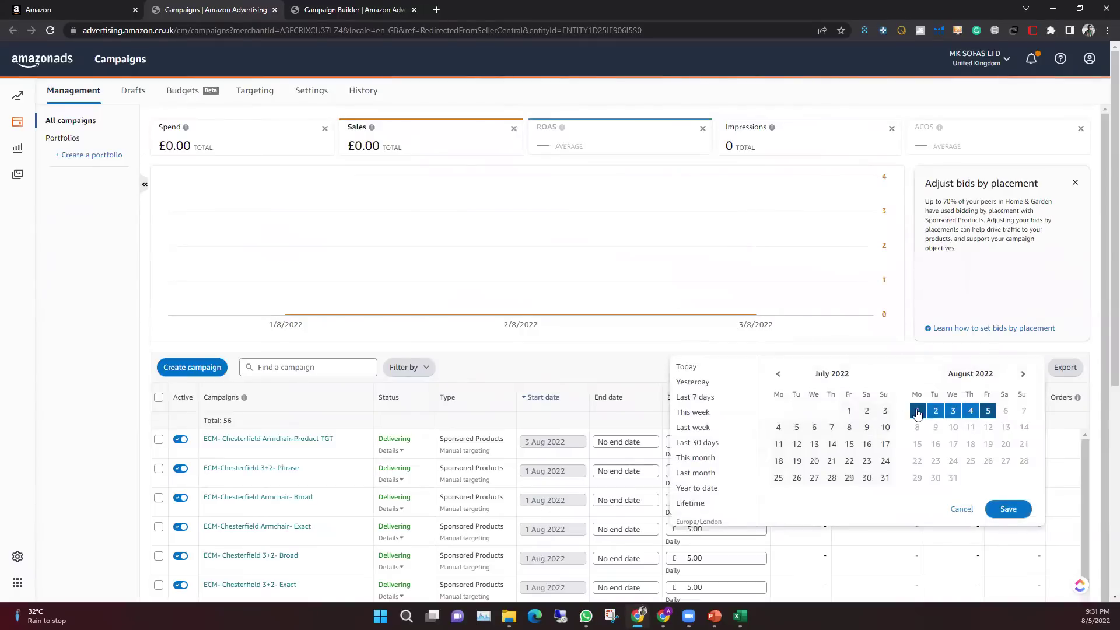
{"action": "left_click", "coordinate": [778, 373]}
{"action": "left_click", "coordinate": [987, 411]}
{"action": "left_click", "coordinate": [1024, 461]}
{"action": "left_click", "coordinate": [1024, 478]}
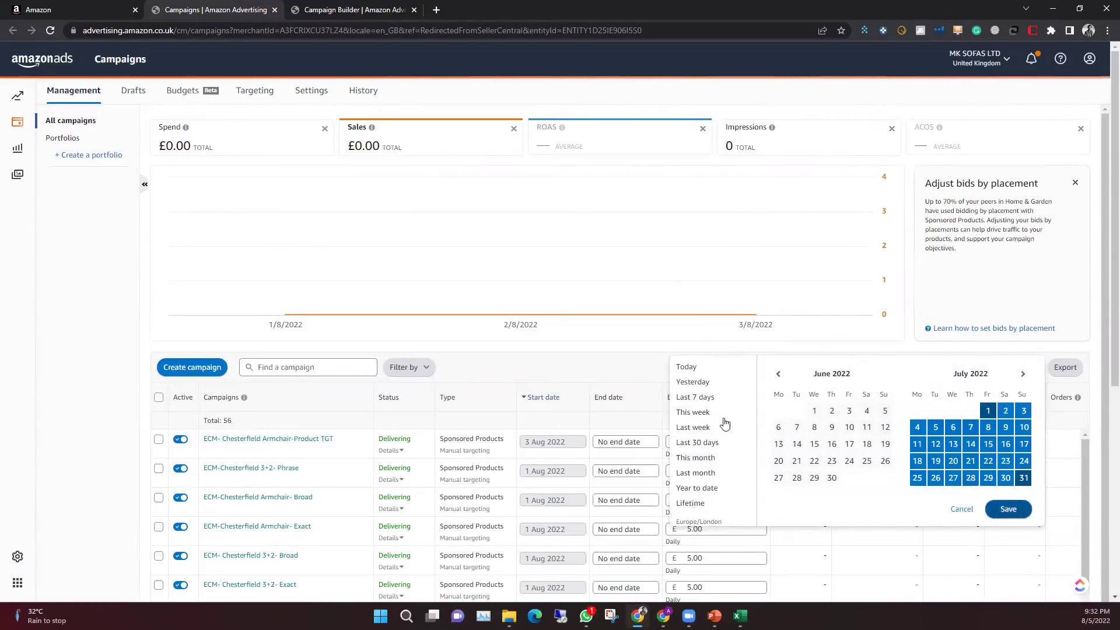
{"action": "left_click", "coordinate": [1008, 509]}
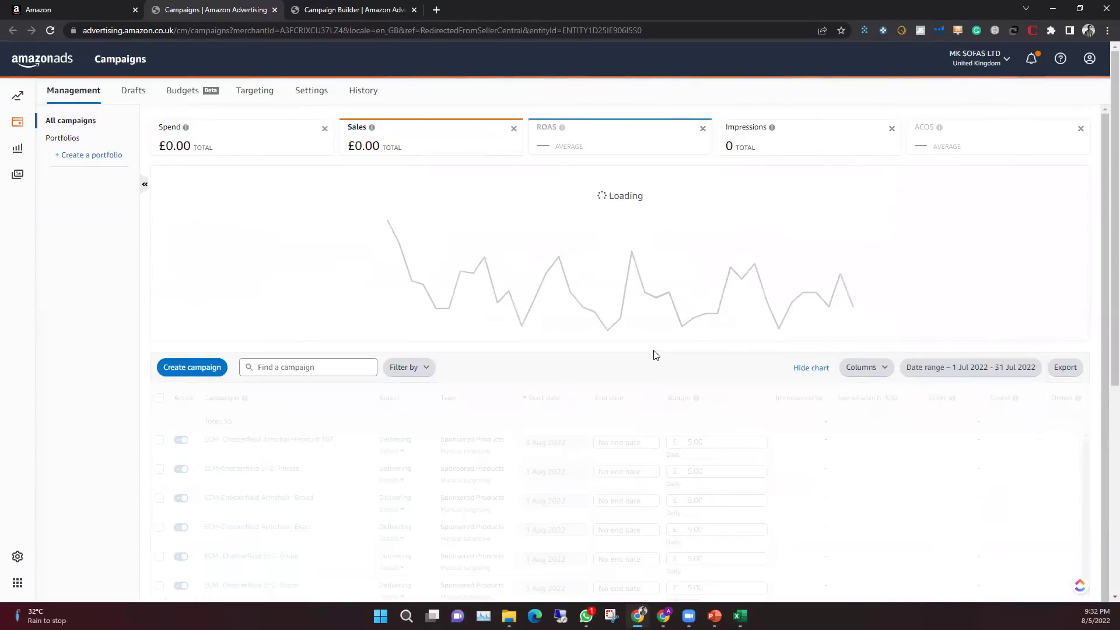
Set the campaign list's date range to 1 Jun 2022 - 30 Jun 2022
{"action": "left_click", "coordinate": [964, 369]}
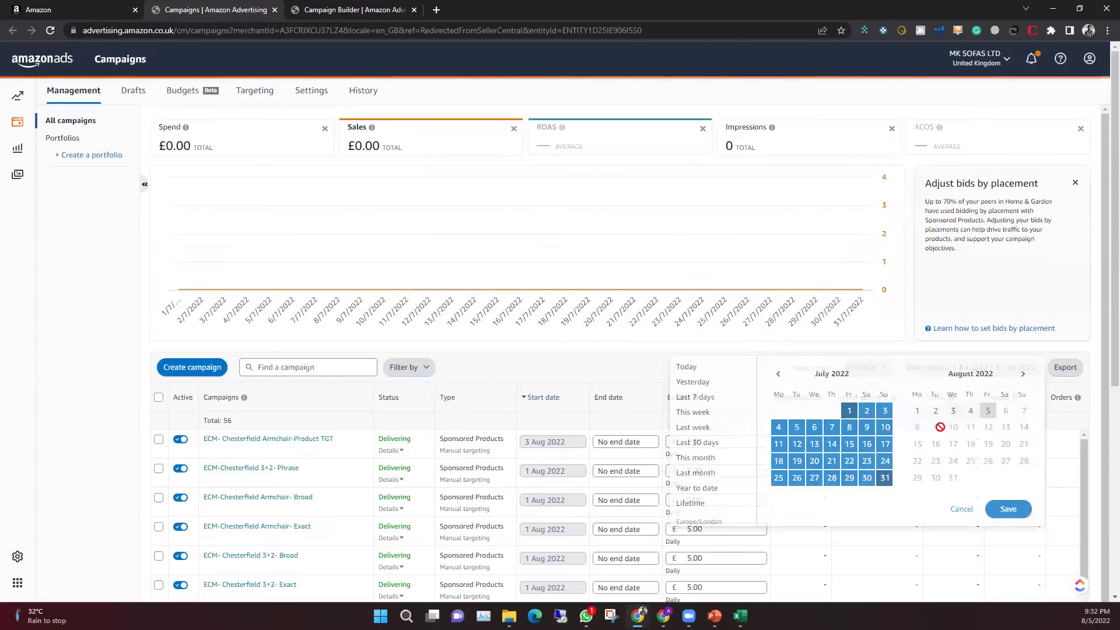
{"action": "left_click", "coordinate": [778, 373]}
{"action": "left_click", "coordinate": [815, 411]}
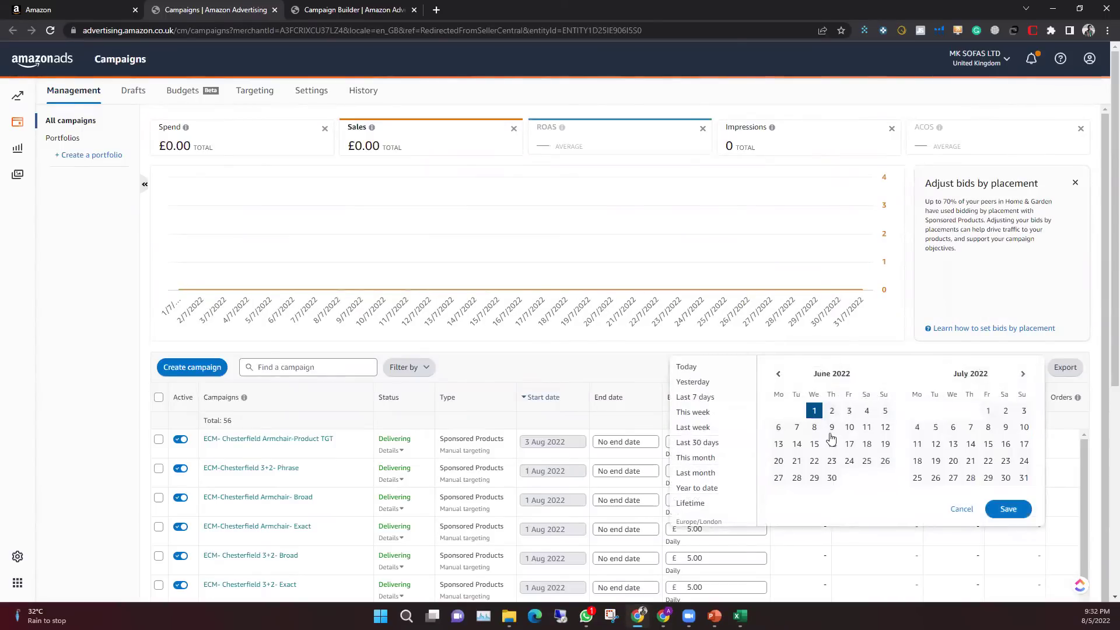
{"action": "left_click", "coordinate": [832, 478]}
{"action": "left_click", "coordinate": [1008, 509]}
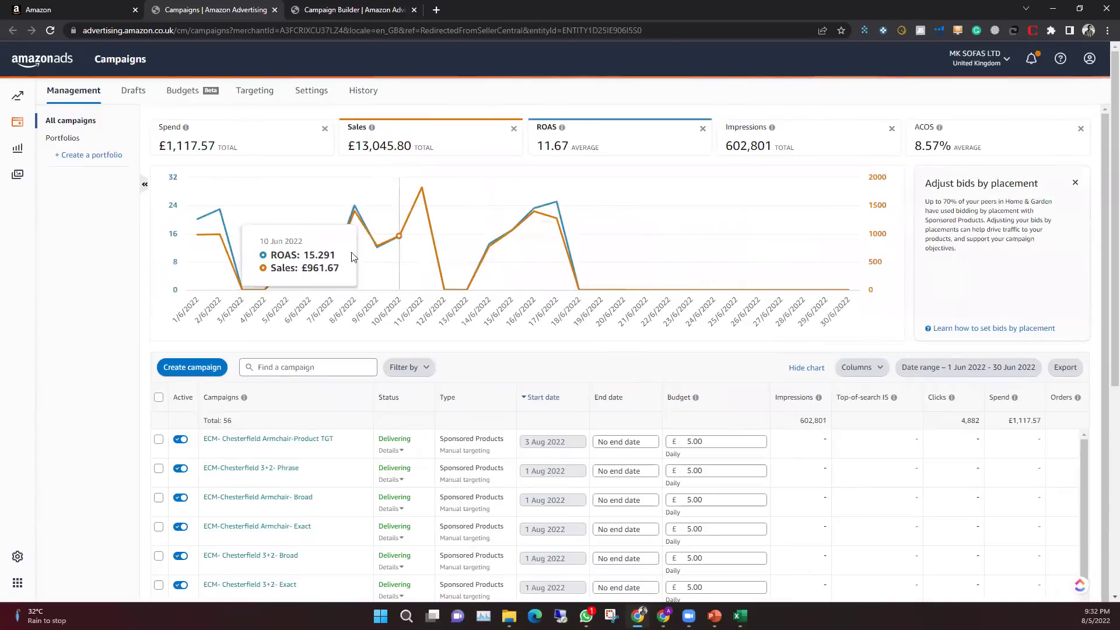
Look through the June results in the campaign table, including the orders, sales, ACOS and ROAS columns
{"action": "scroll", "coordinate": [874, 379], "scroll_direction": "down", "scroll_amount": 2}
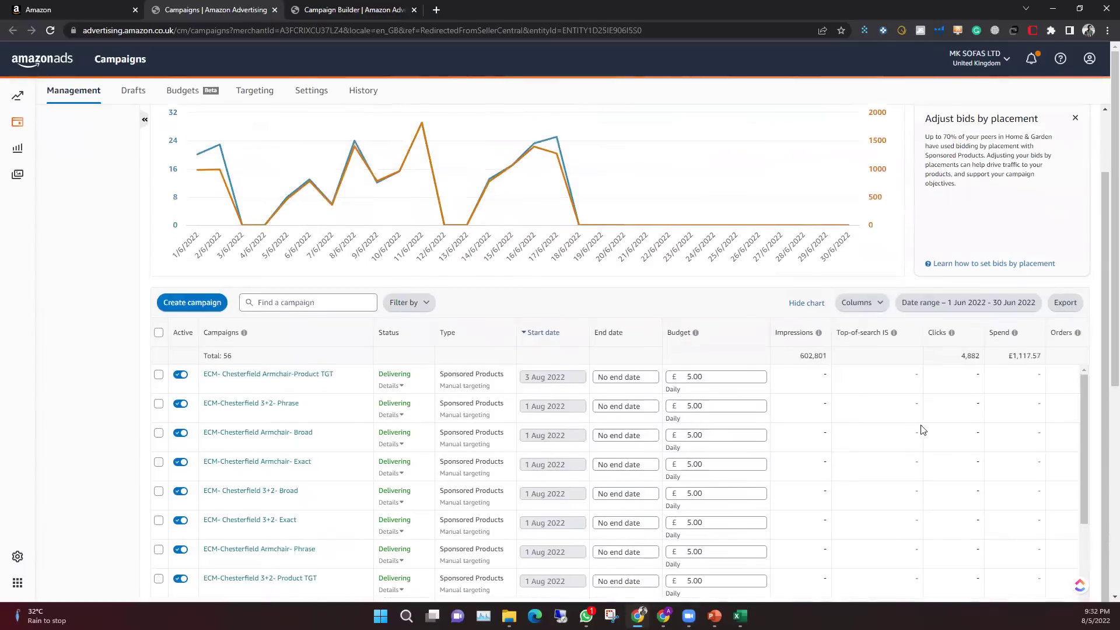
{"action": "scroll", "coordinate": [933, 443], "scroll_direction": "down", "scroll_amount": 10}
{"action": "scroll", "coordinate": [438, 432], "scroll_direction": "up", "scroll_amount": 10}
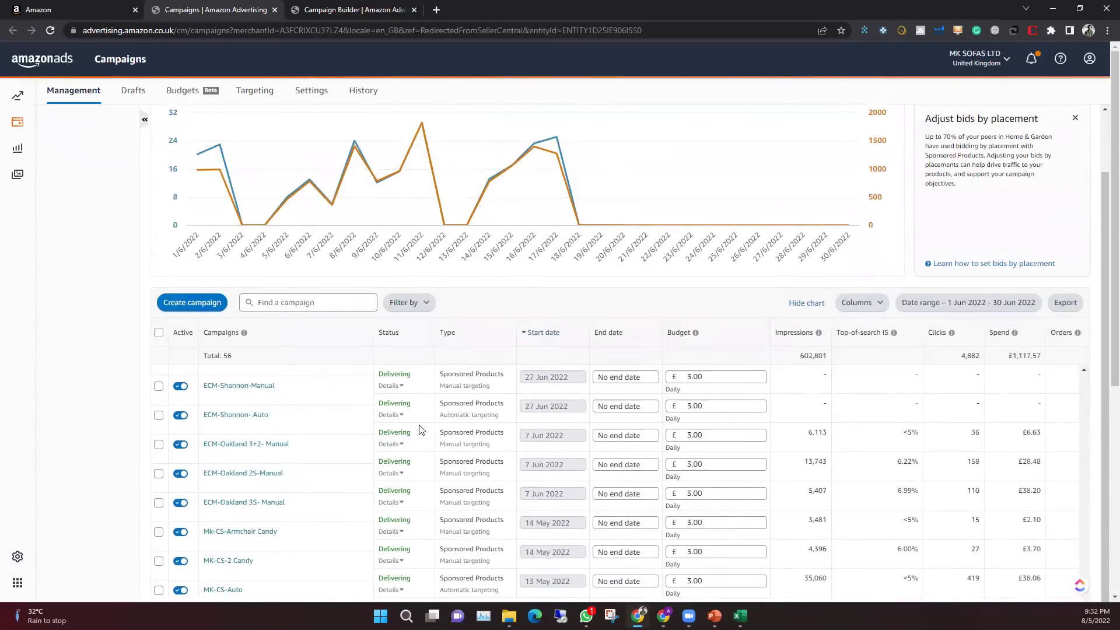
{"action": "scroll", "coordinate": [907, 420], "scroll_direction": "down", "scroll_amount": 4}
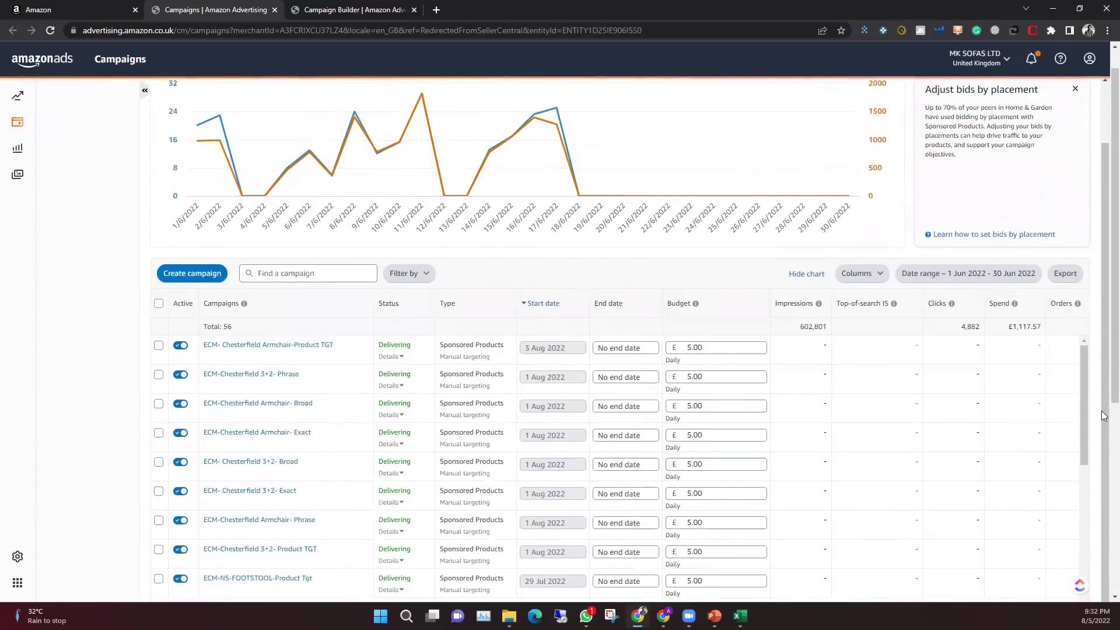
{"action": "scroll", "coordinate": [907, 420], "scroll_direction": "down", "scroll_amount": 6}
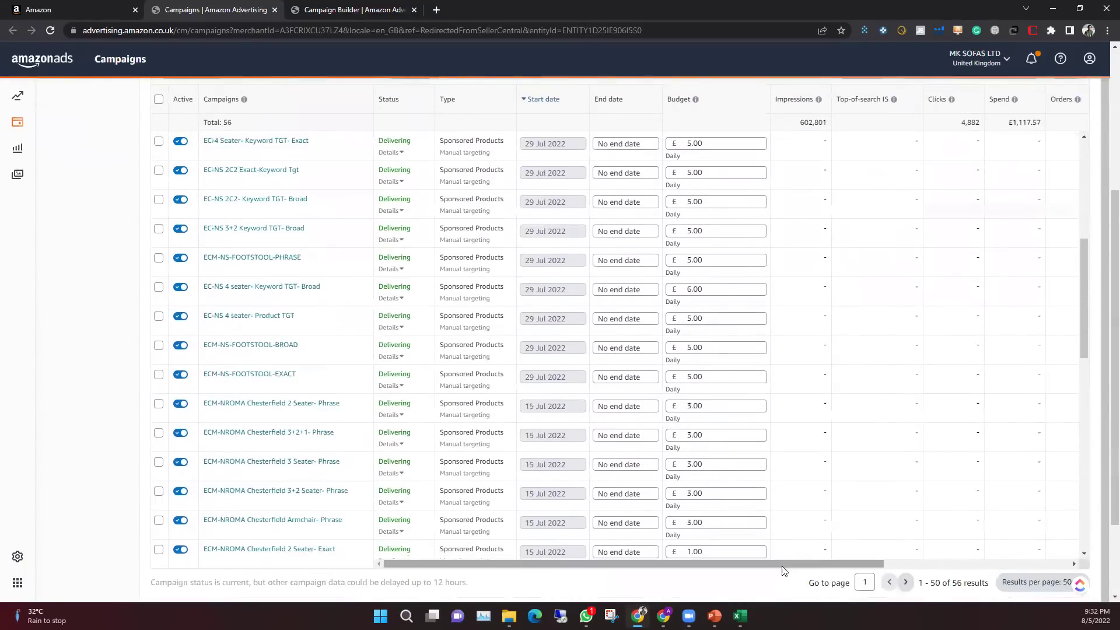
{"action": "left_click", "coordinate": [892, 565]}
{"action": "scroll", "coordinate": [780, 388], "scroll_direction": "up", "scroll_amount": 10}
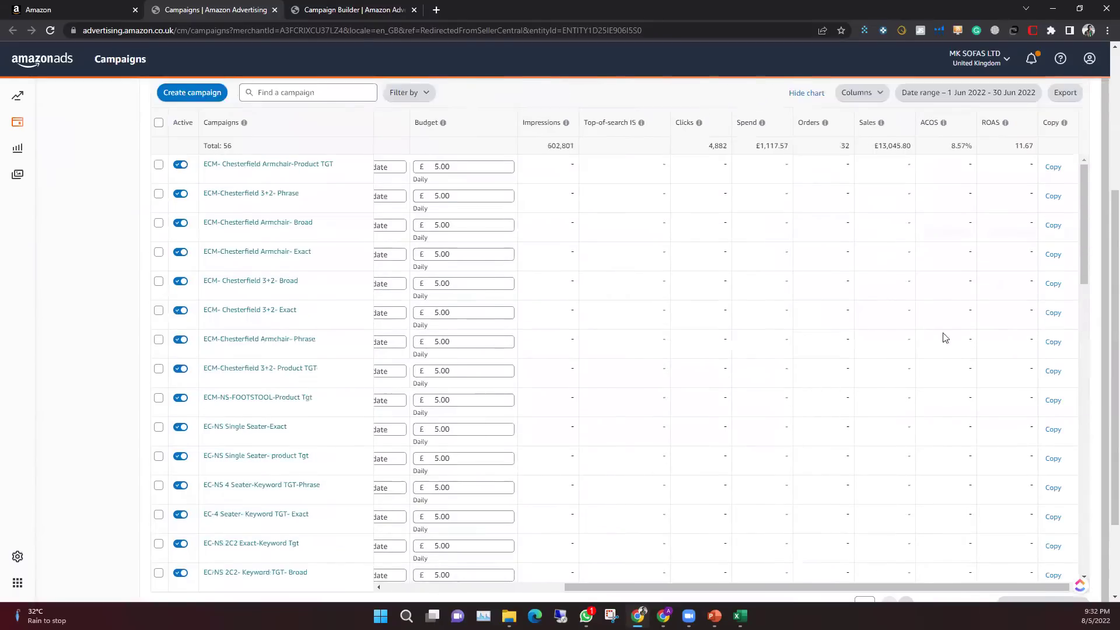
Extend the campaign list's date range to 8 May 2022 - 30 Jun 2022
{"action": "left_click", "coordinate": [1006, 252]}
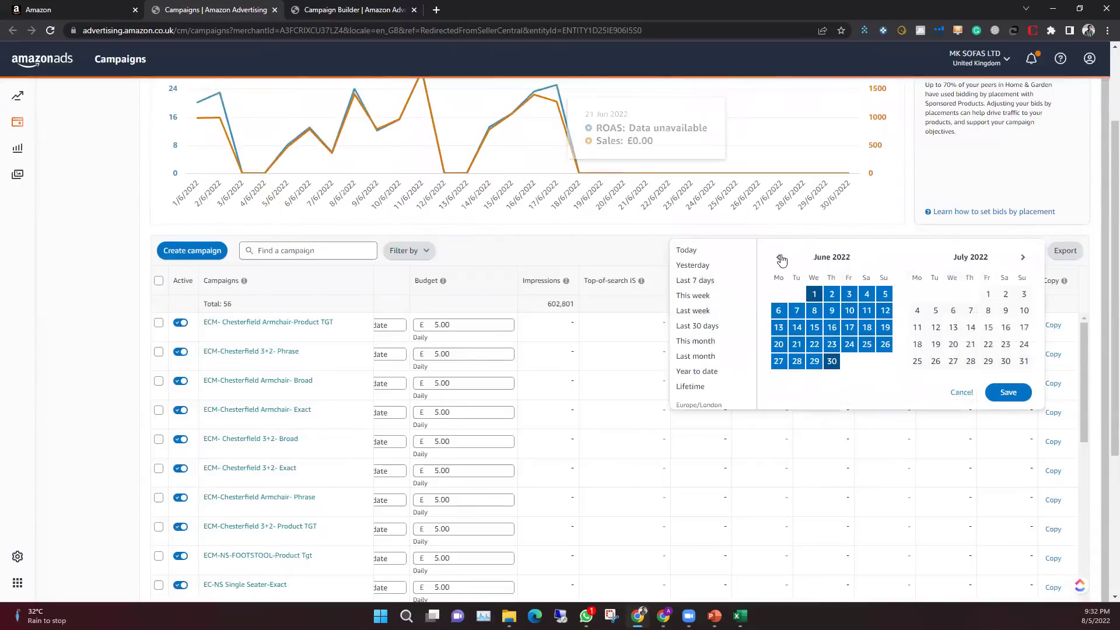
{"action": "left_click", "coordinate": [778, 257]}
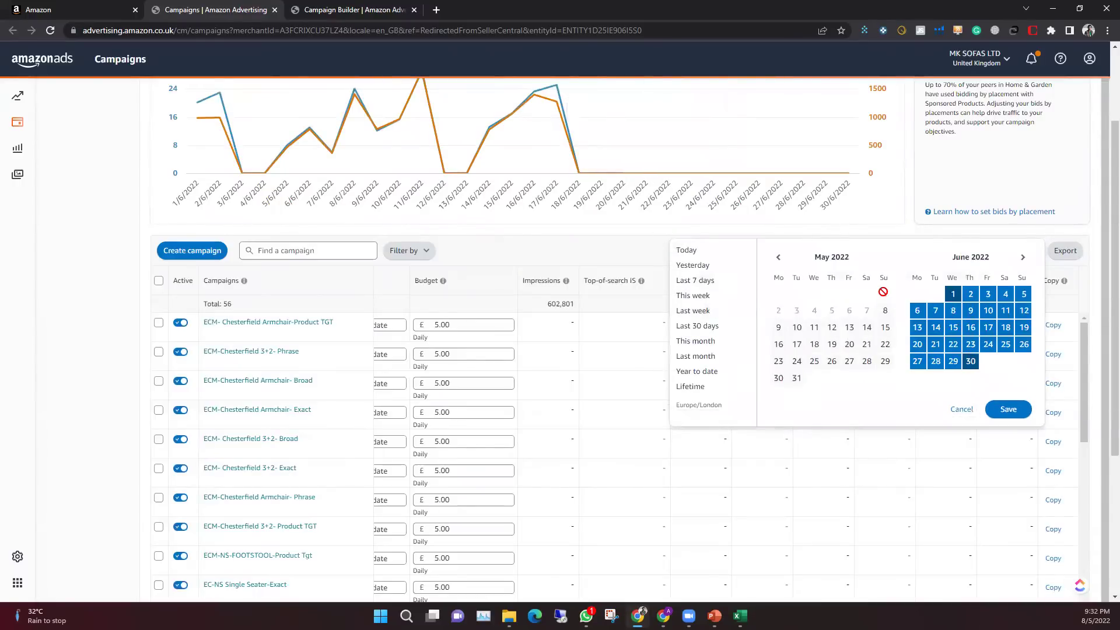
{"action": "left_click", "coordinate": [885, 311]}
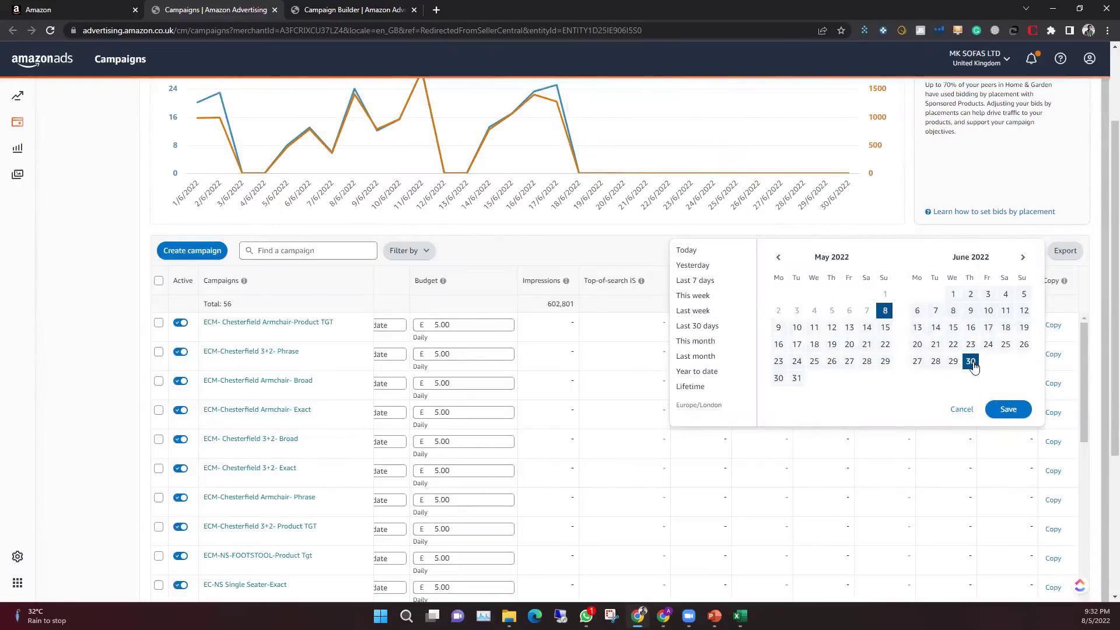
{"action": "left_click", "coordinate": [970, 361]}
{"action": "left_click", "coordinate": [1008, 409]}
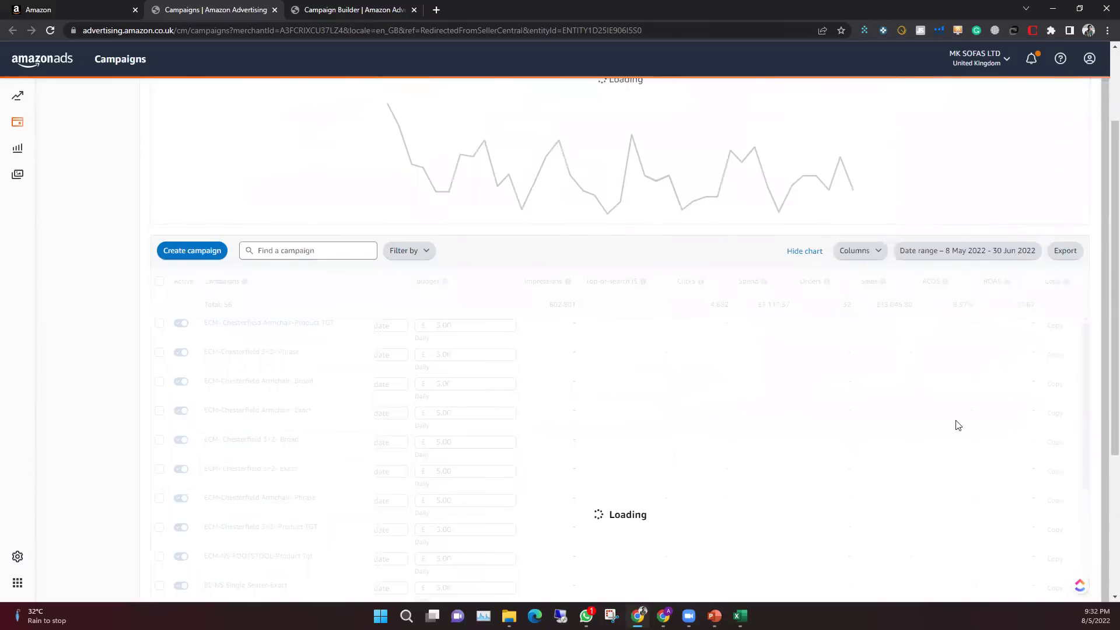
Examine the spend, sales, ACOS and ROAS of the existing MK-CS Candy campaigns, including MK-CS-Auto
{"action": "scroll", "coordinate": [668, 350], "scroll_direction": "down", "scroll_amount": 8}
{"action": "scroll", "coordinate": [676, 314], "scroll_direction": "down", "scroll_amount": 10}
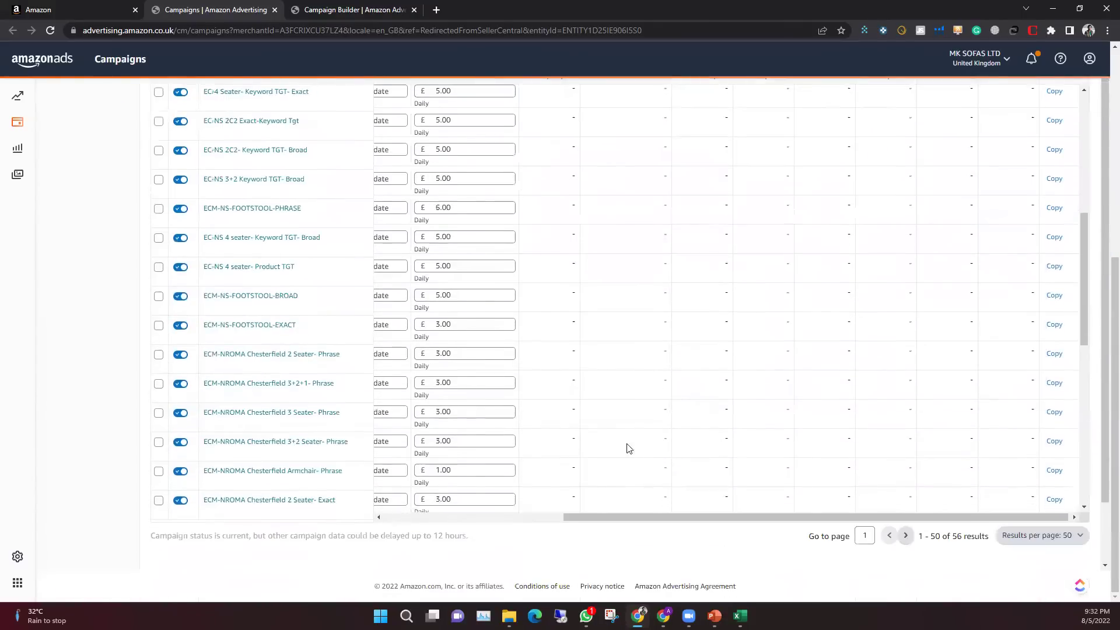
{"action": "scroll", "coordinate": [607, 233], "scroll_direction": "up", "scroll_amount": 4}
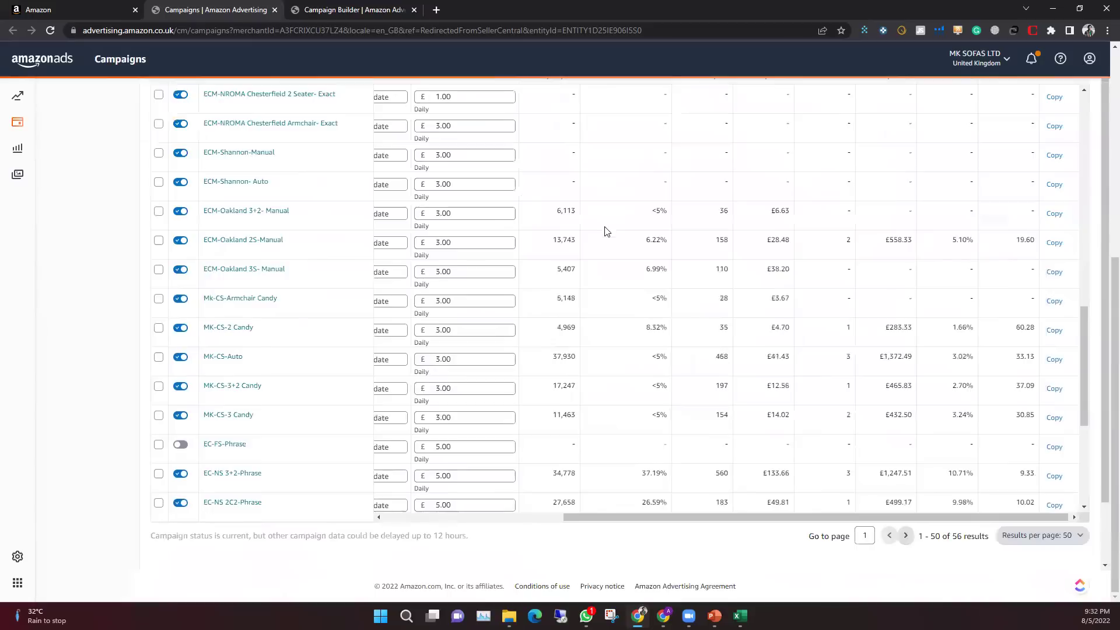
{"action": "scroll", "coordinate": [605, 240], "scroll_direction": "down", "scroll_amount": 3}
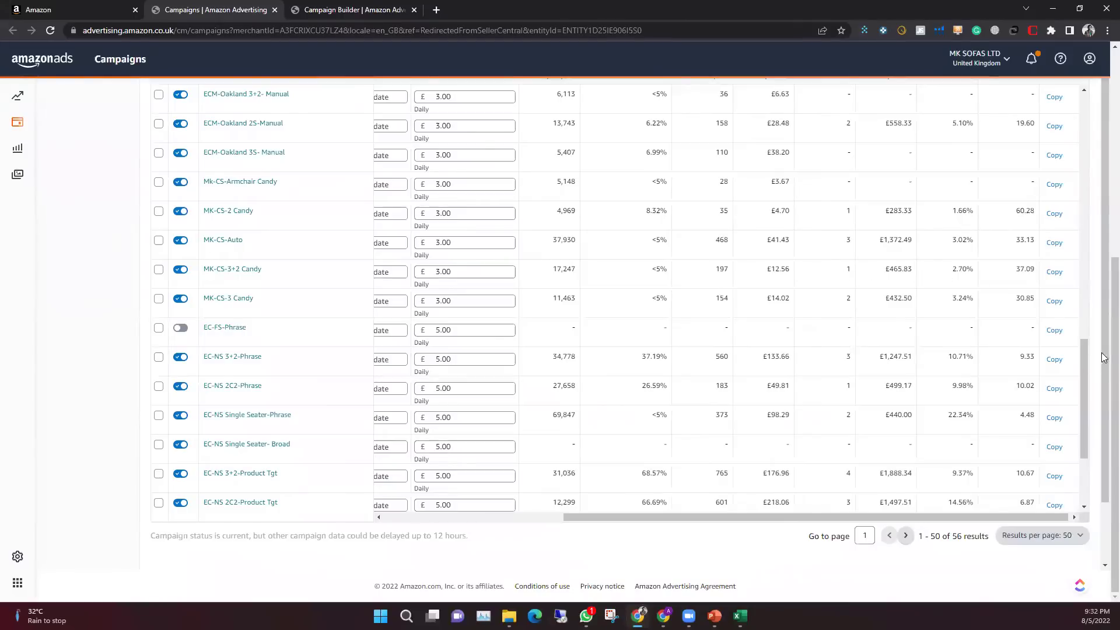
{"action": "scroll", "coordinate": [1103, 301], "scroll_direction": "up", "scroll_amount": 1}
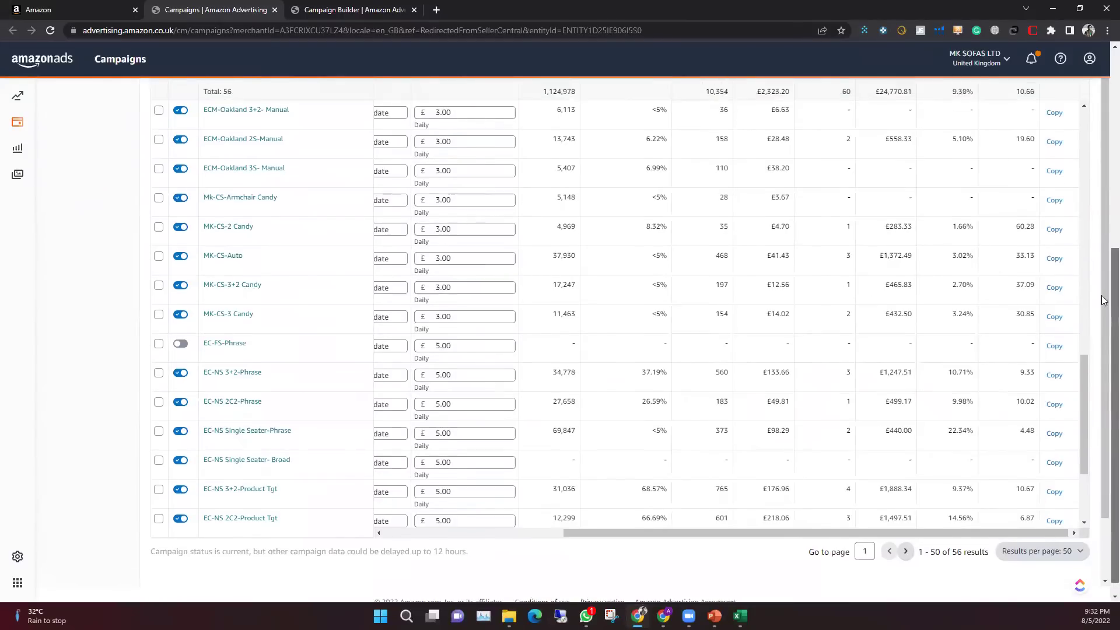
{"action": "scroll", "coordinate": [1103, 300], "scroll_direction": "up", "scroll_amount": 3}
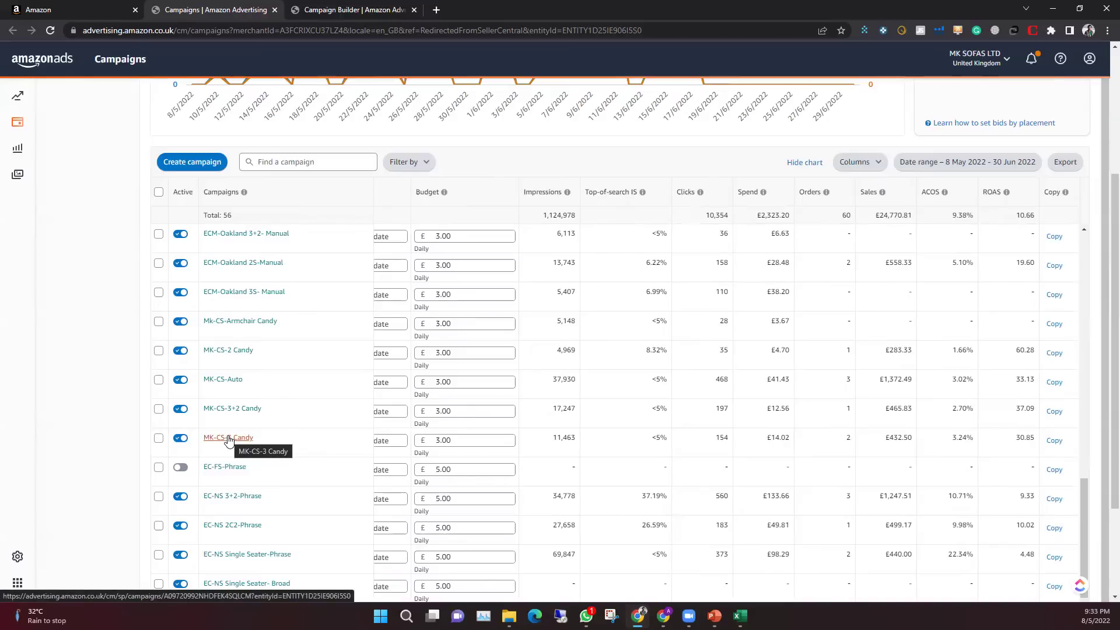
Return to the new campaign's setup and start a product search in the ad group's Products section
{"action": "left_click", "coordinate": [353, 10]}
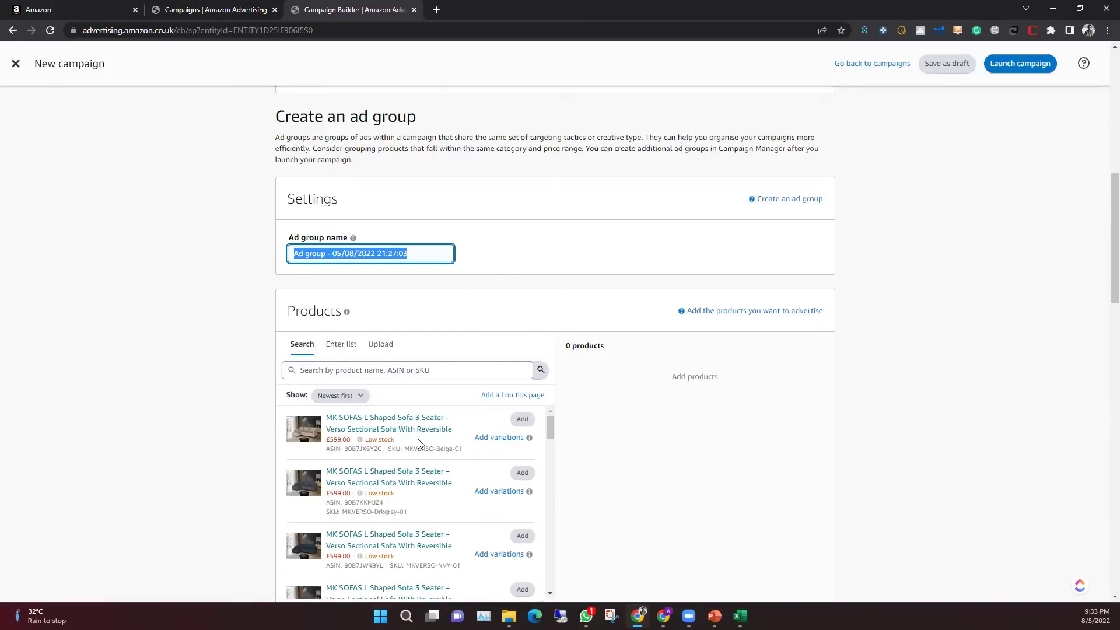
{"action": "mouse_move", "coordinate": [442, 430]}
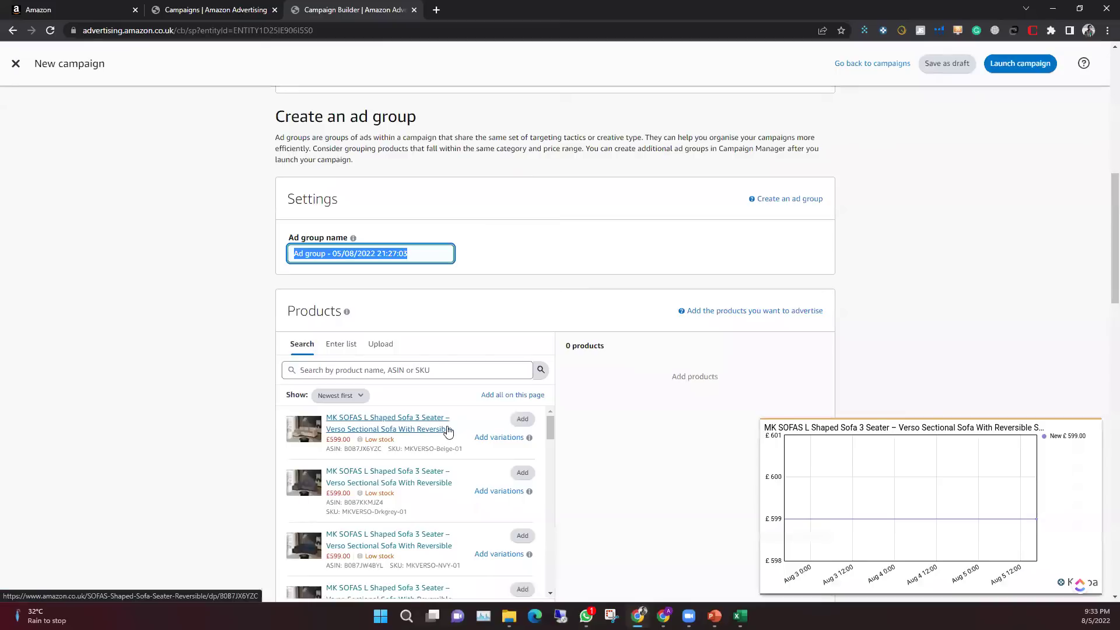
{"action": "scroll", "coordinate": [507, 379], "scroll_direction": "down", "scroll_amount": 2}
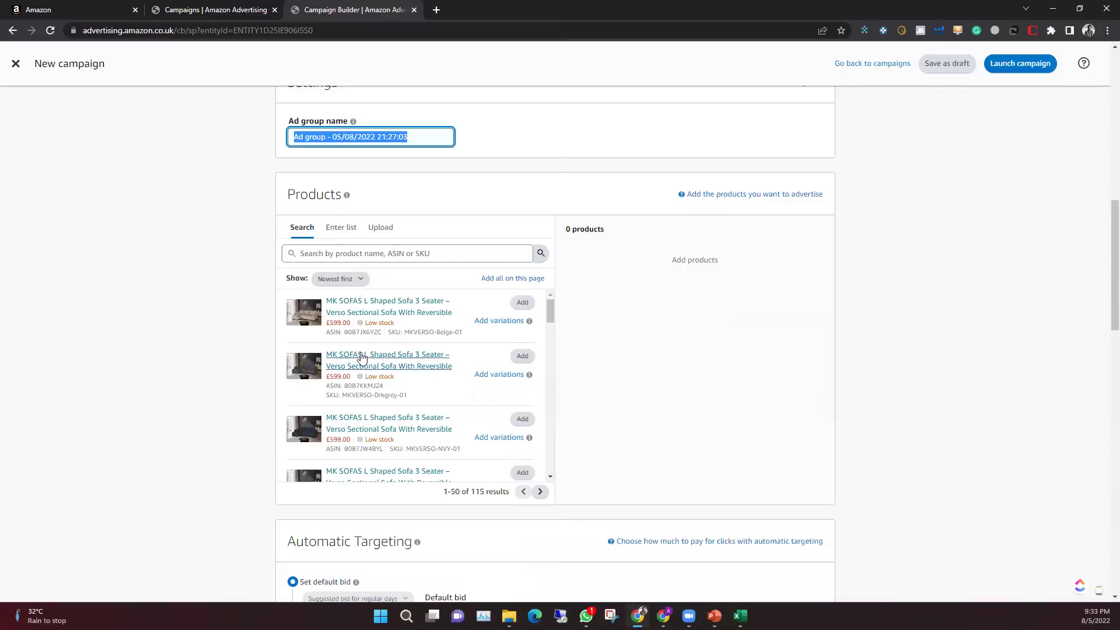
{"action": "left_click", "coordinate": [436, 254]}
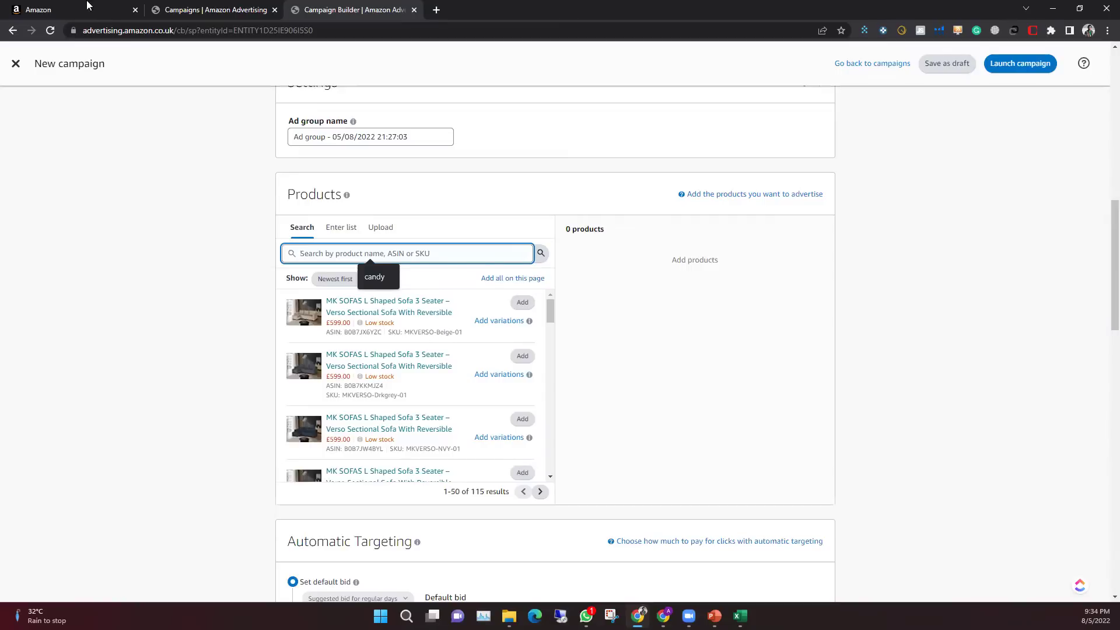
Open the Seller Central inventory and expand the variations of the Candy Sofa Suite parent listing MKS-CS-P01
{"action": "left_click", "coordinate": [58, 9]}
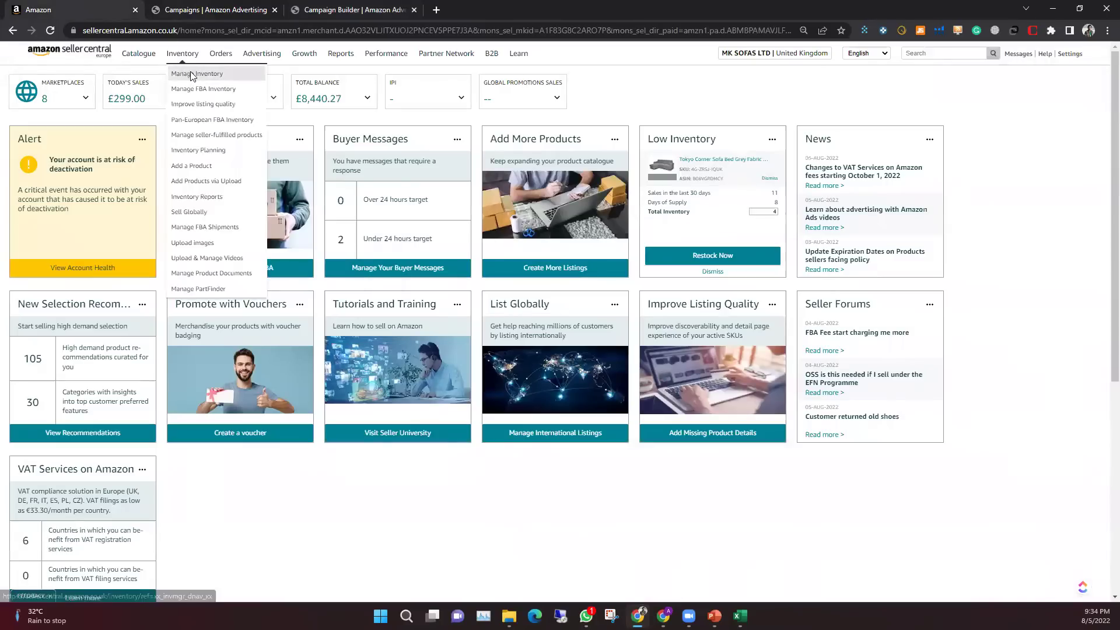
{"action": "left_click", "coordinate": [197, 72]}
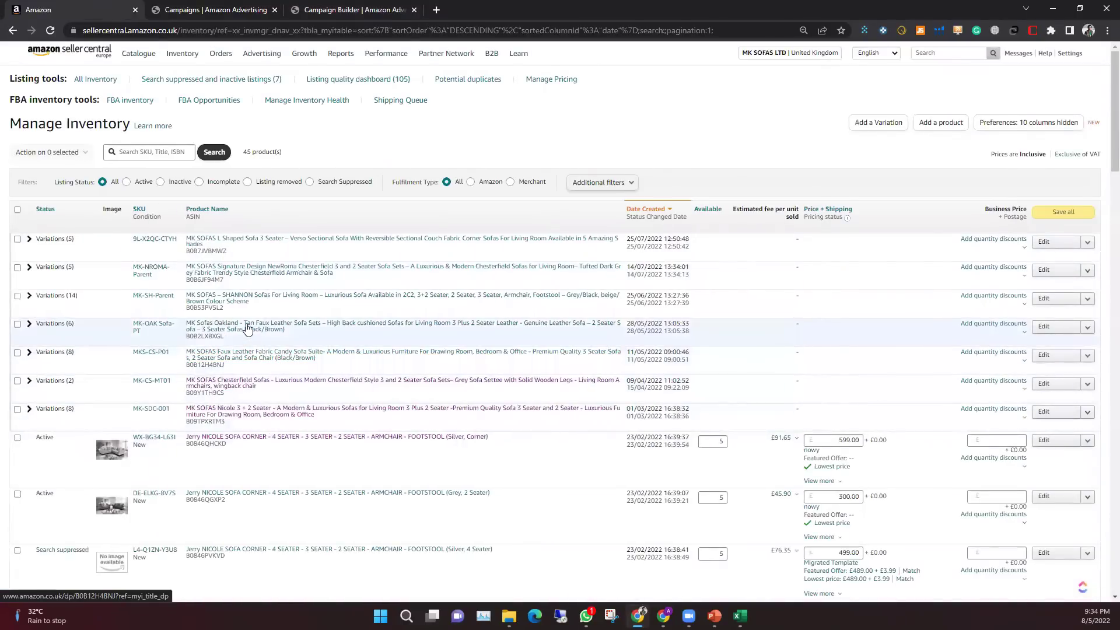
{"action": "left_click", "coordinate": [30, 353]}
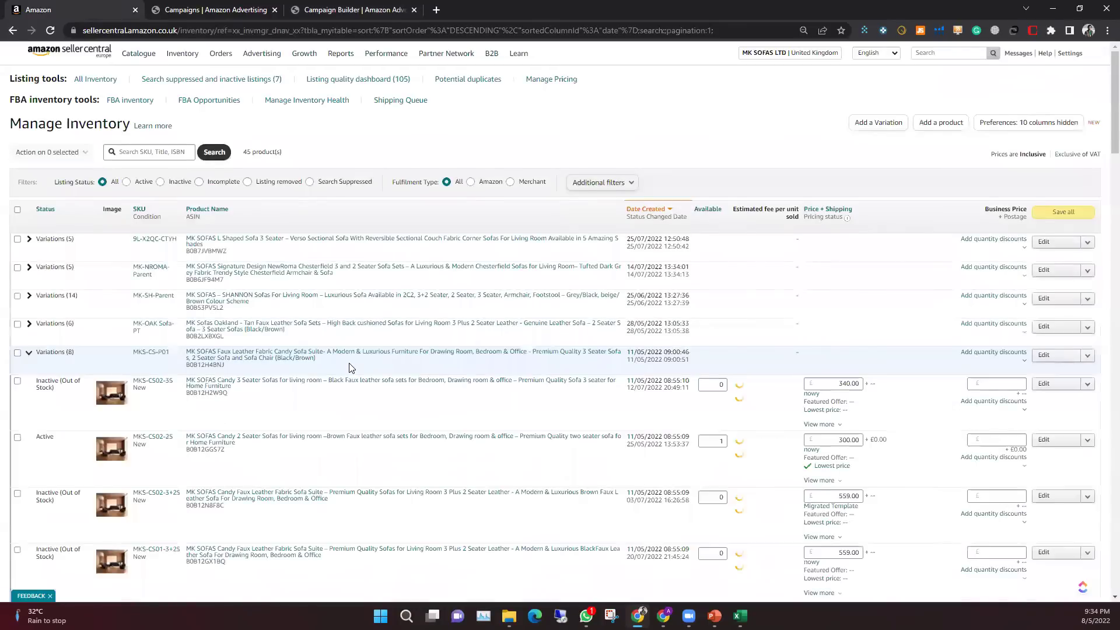
Copy the ASIN of the brown 3+2 seater Candy variation, SKU MKS-CS02-3+2S, from the inventory list
{"action": "scroll", "coordinate": [350, 368], "scroll_direction": "down", "scroll_amount": 1}
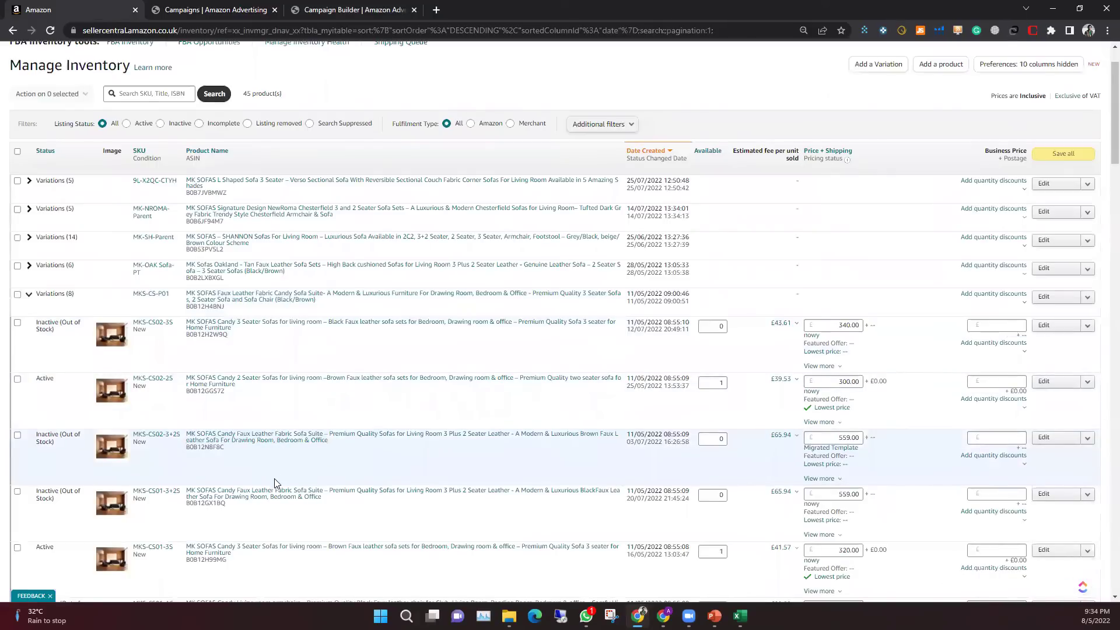
{"action": "left_click", "coordinate": [207, 442]}
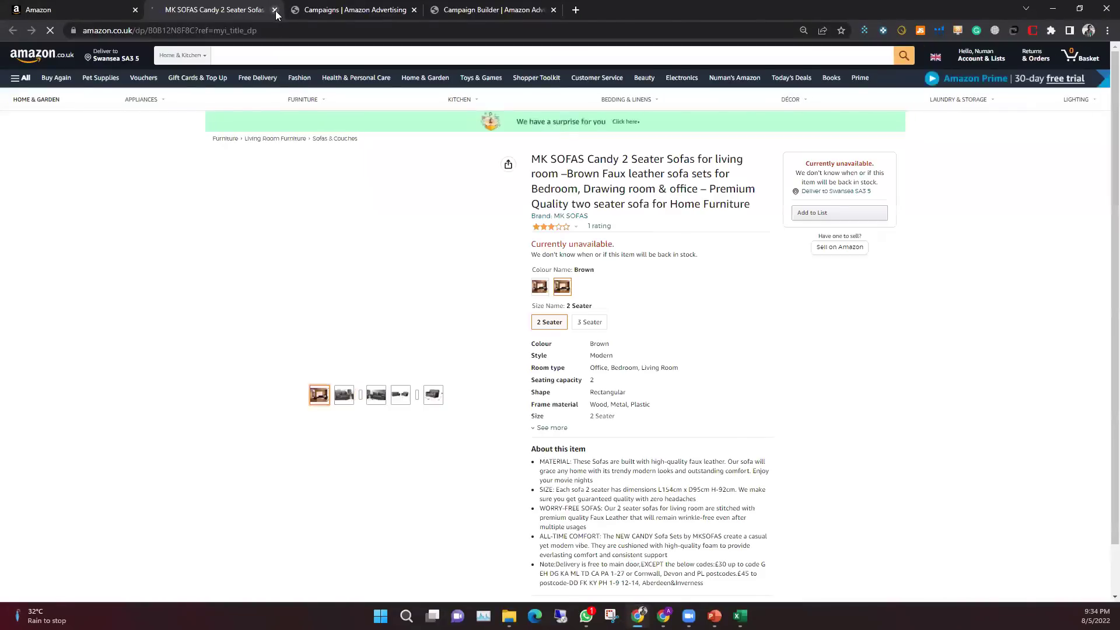
{"action": "left_click", "coordinate": [274, 10]}
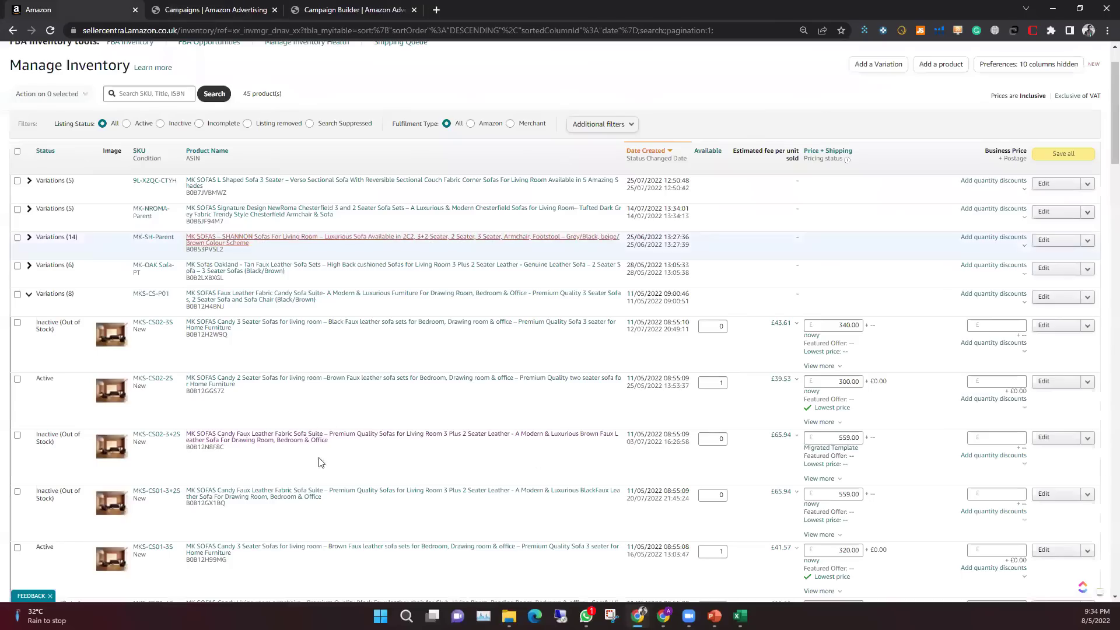
{"action": "double_click", "coordinate": [207, 447]}
{"action": "key", "text": "ctrl+c"}
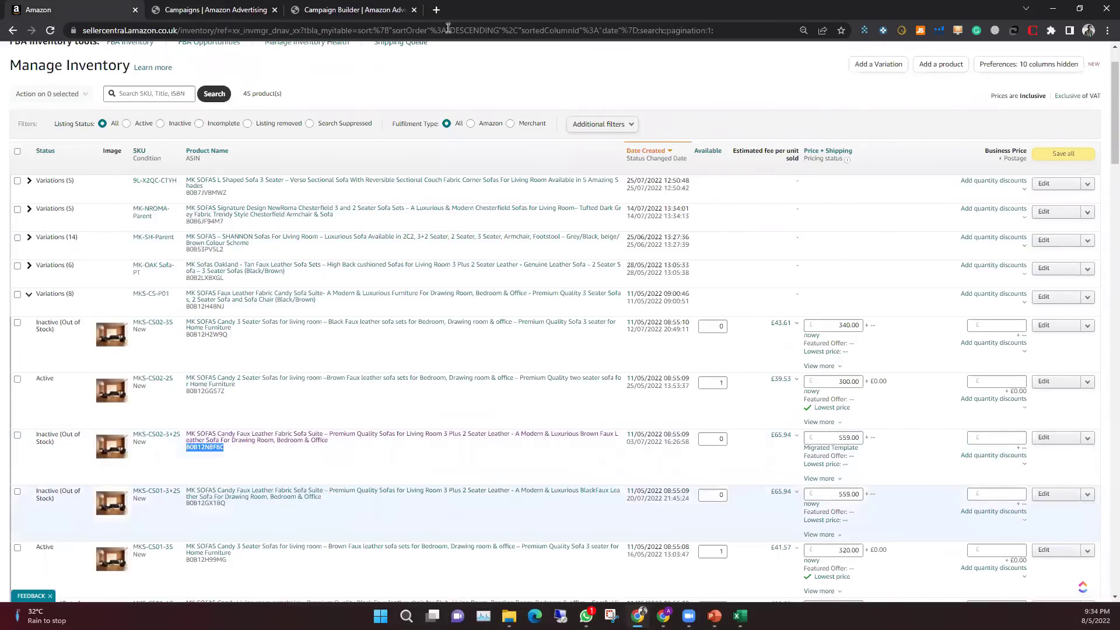
Search the new campaign's Products section for ASIN B0B12N8F8C and add the found Candy sofa suite to the ad group
{"action": "left_click", "coordinate": [373, 8]}
{"action": "key", "text": "ctrl+v"}
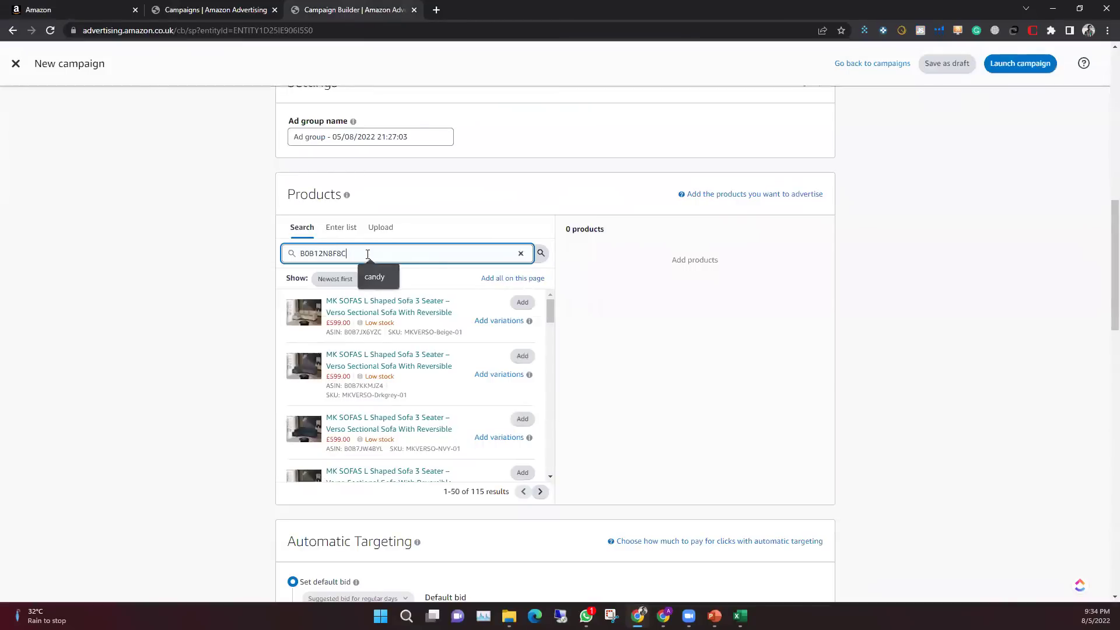
{"action": "left_click", "coordinate": [540, 253]}
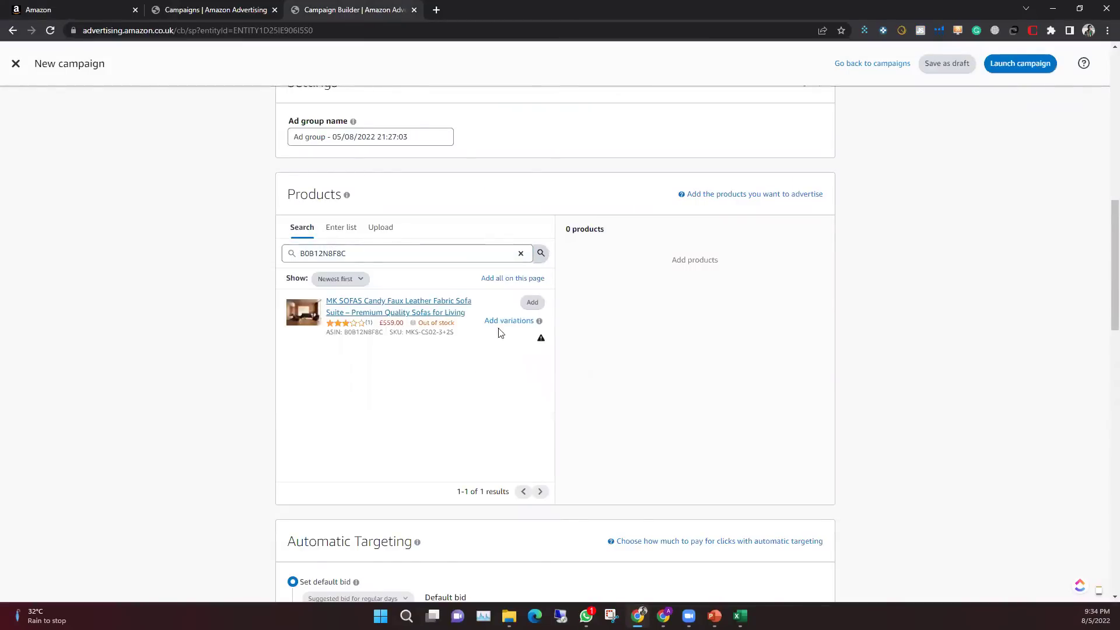
{"action": "left_click", "coordinate": [533, 303]}
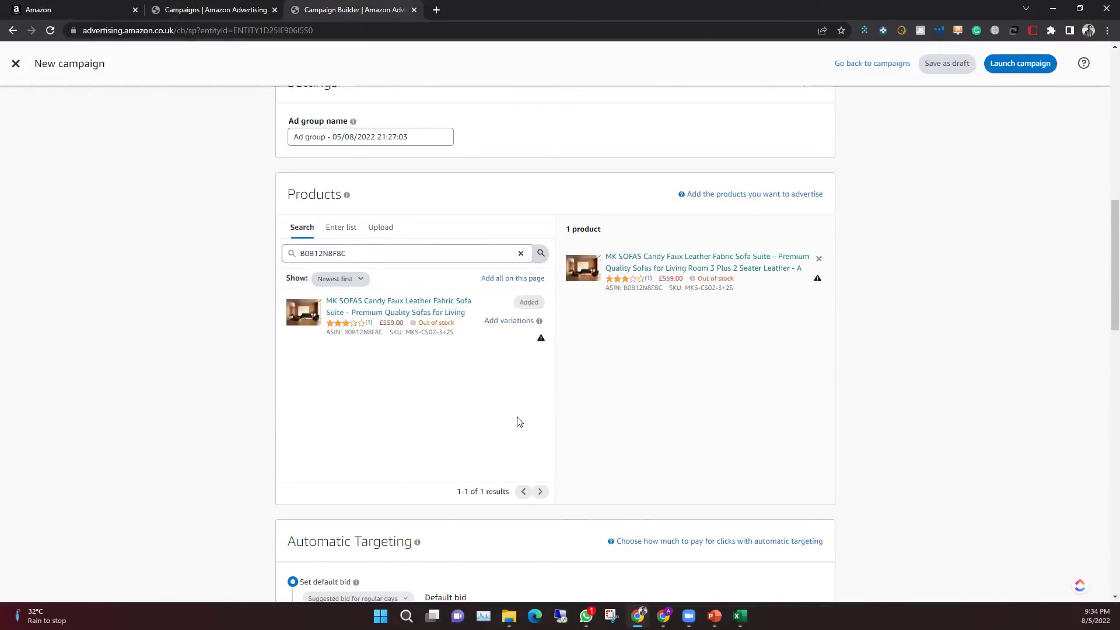
{"action": "left_click", "coordinate": [517, 256]}
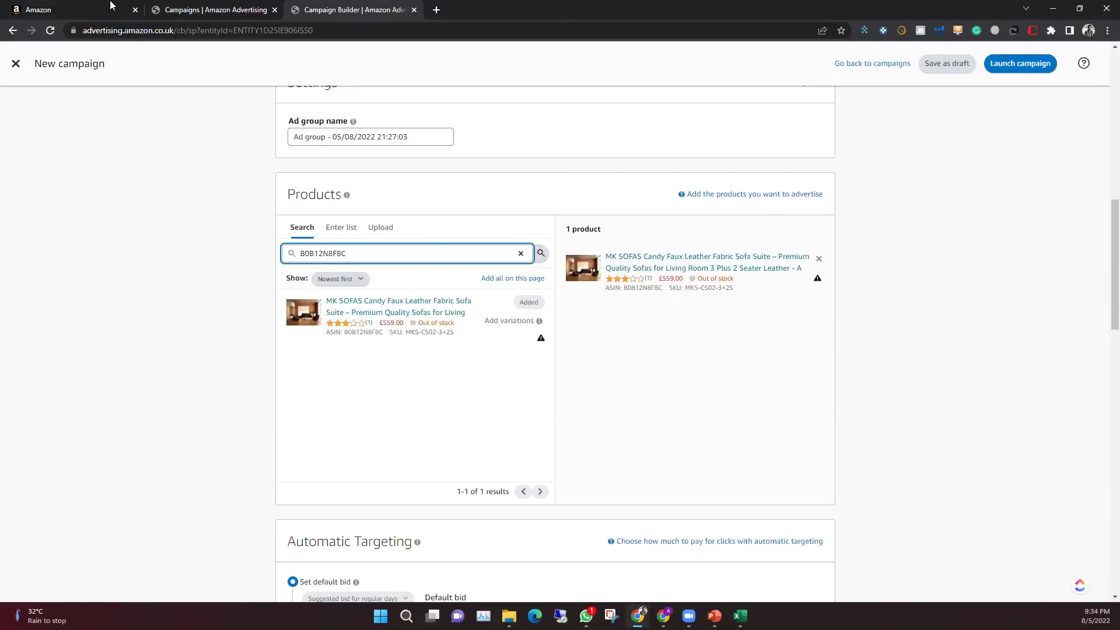
Copy the ASIN of the black 3+2 seater Candy variation, SKU MKS-CS01-3+2S, from the Seller Central inventory
{"action": "left_click", "coordinate": [110, 5]}
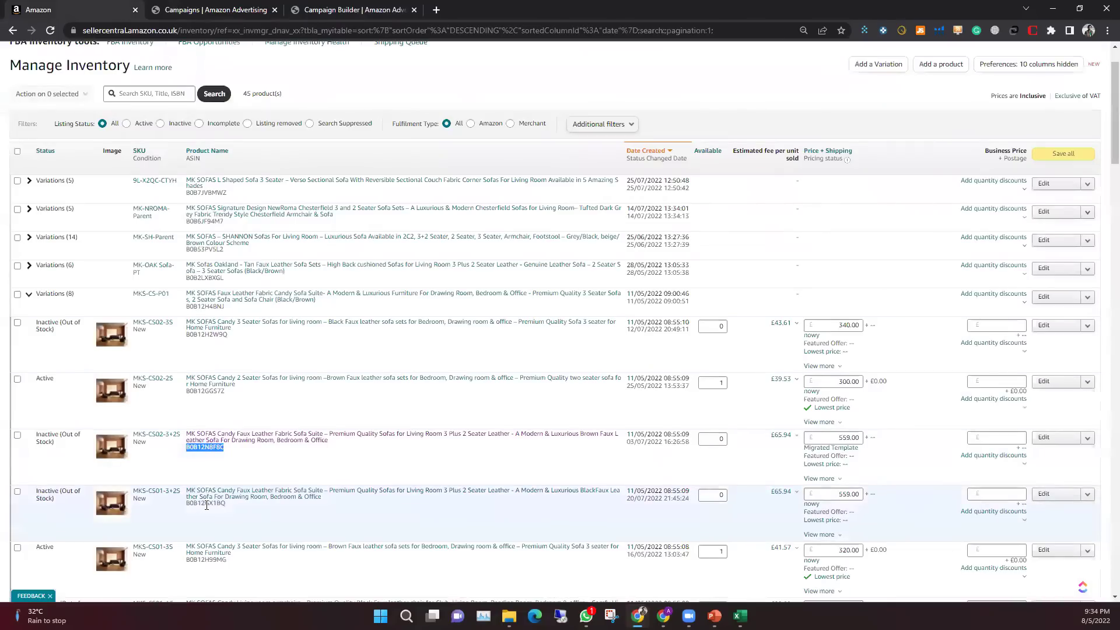
{"action": "double_click", "coordinate": [208, 503]}
{"action": "right_click", "coordinate": [207, 503]}
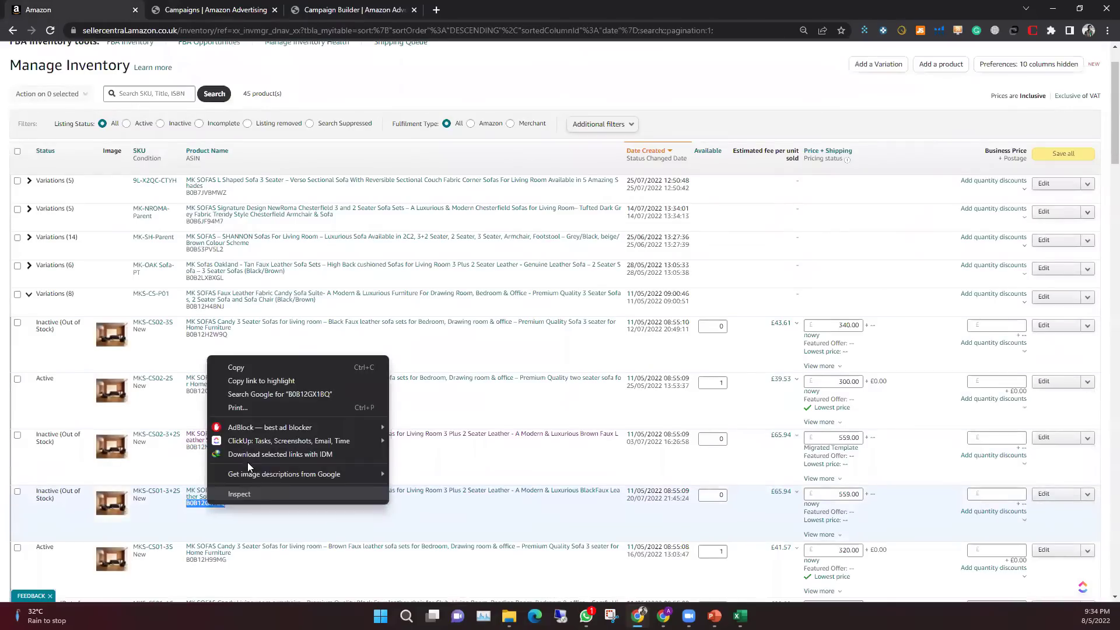
{"action": "left_click", "coordinate": [253, 365]}
Add the Candy sofa suite with ASIN B0B12GX1BQ to the campaign's advertised products and clear the product search
{"action": "left_click", "coordinate": [355, 10]}
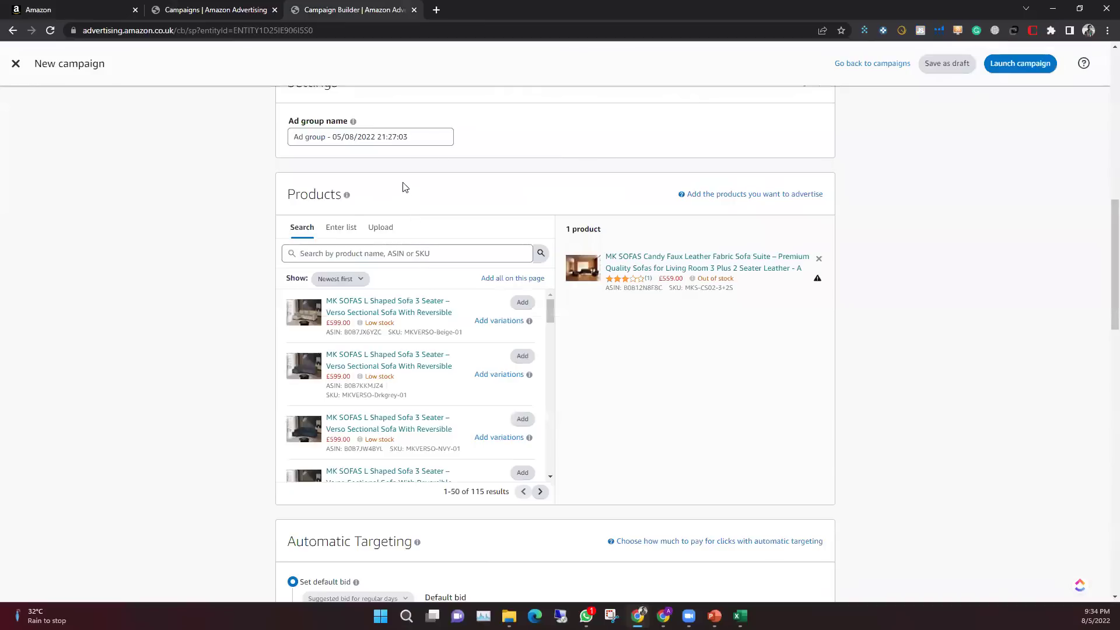
{"action": "right_click", "coordinate": [412, 253]}
{"action": "left_click", "coordinate": [439, 347]}
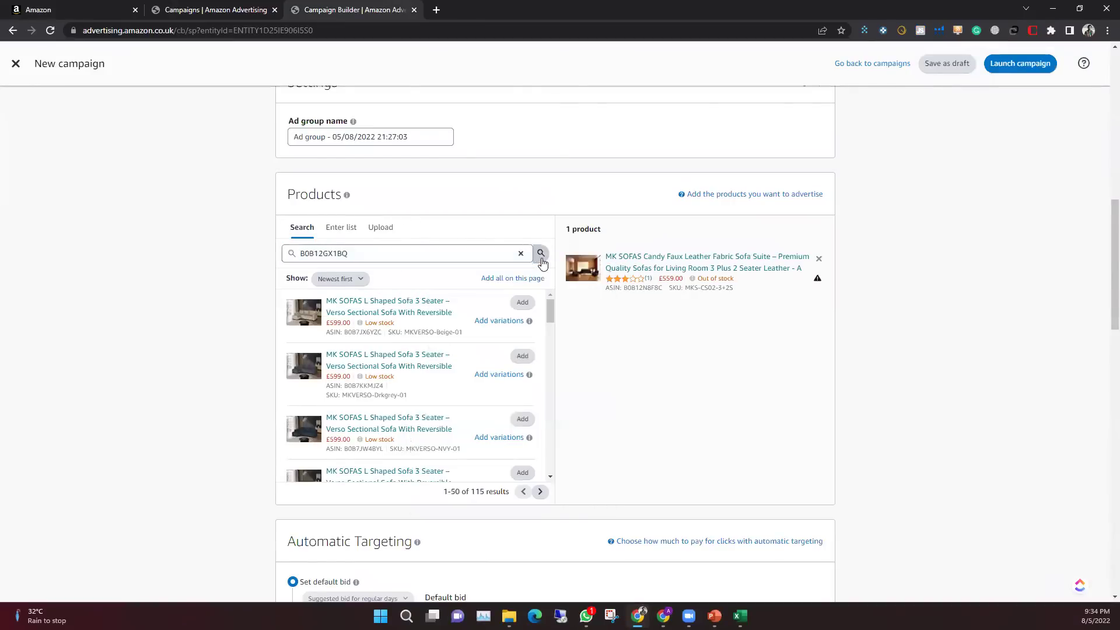
{"action": "left_click", "coordinate": [541, 253]}
{"action": "left_click", "coordinate": [529, 302]}
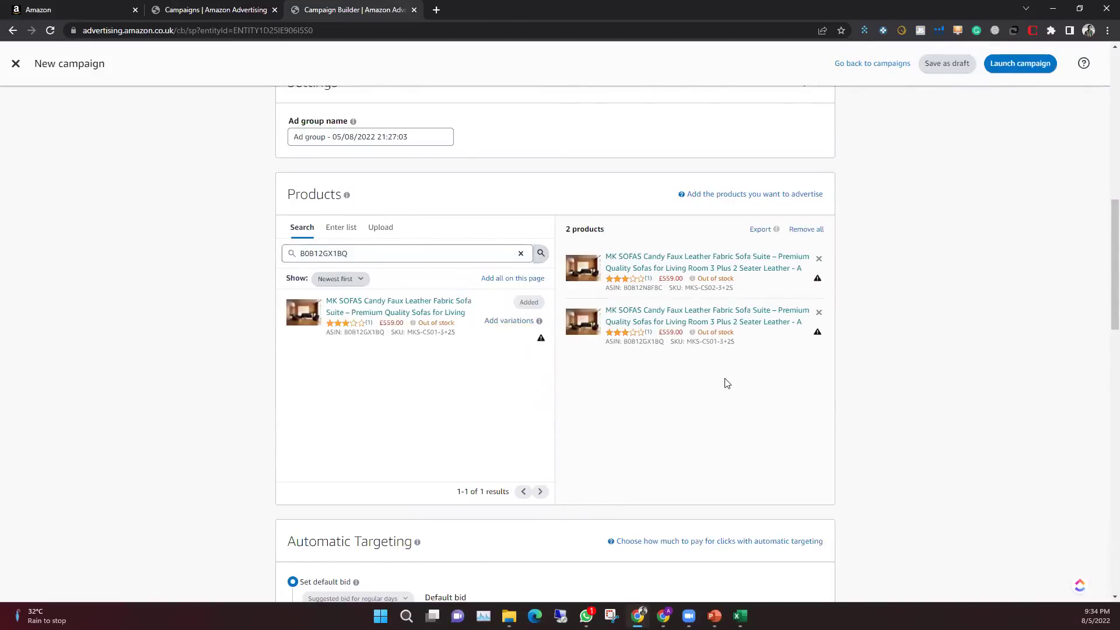
{"action": "left_click", "coordinate": [521, 253]}
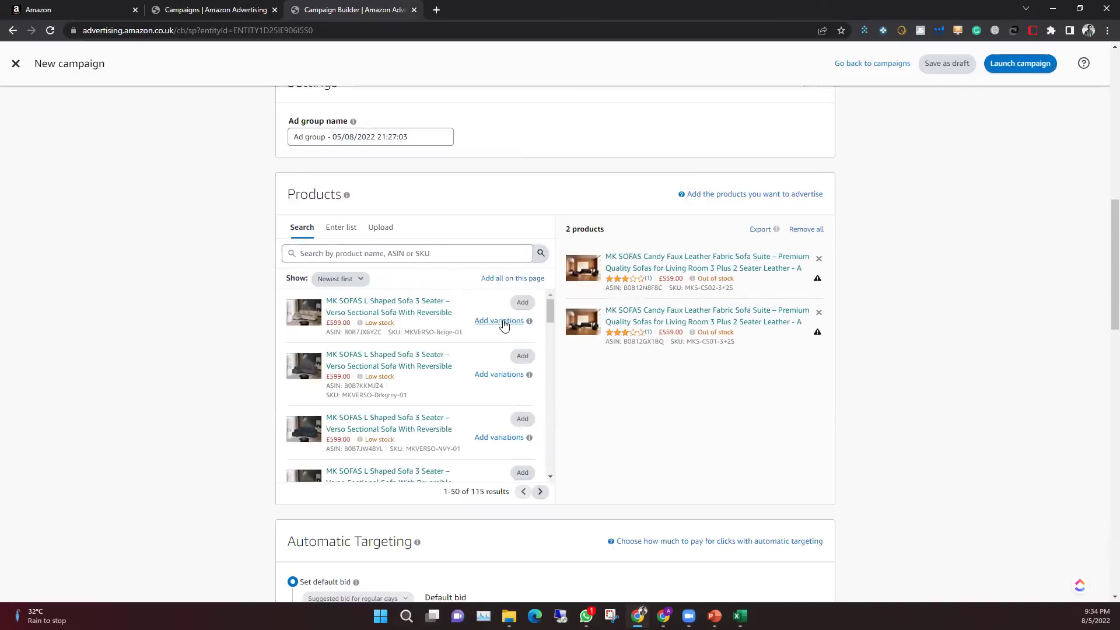
{"action": "mouse_move", "coordinate": [361, 302]}
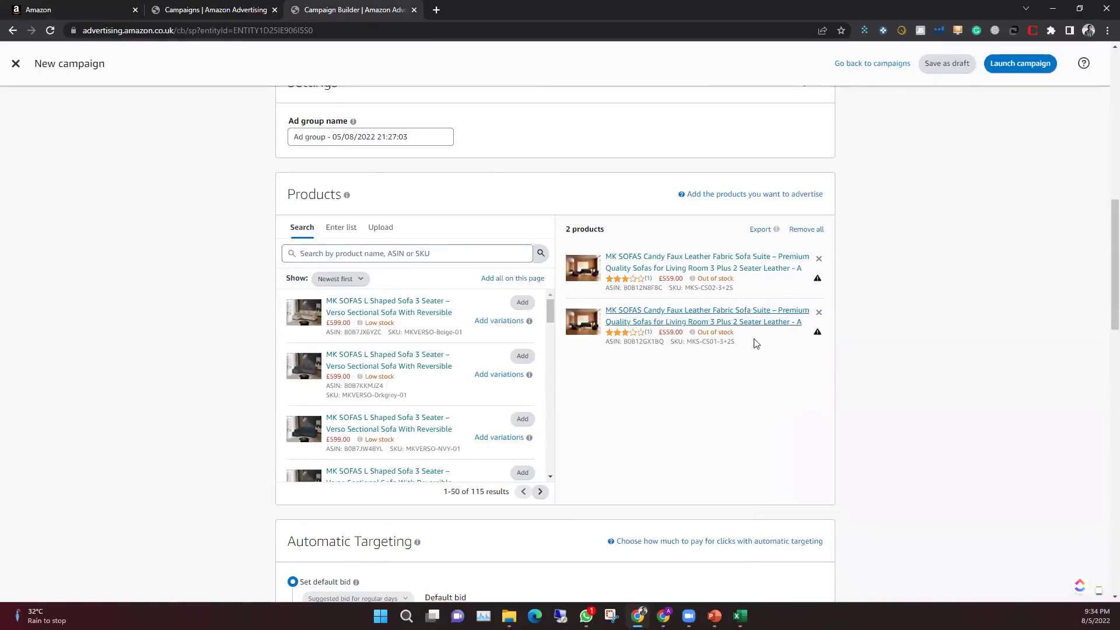
Review the default bid and suggested bid range in the Automatic Targeting section
{"action": "scroll", "coordinate": [909, 375], "scroll_direction": "down", "scroll_amount": 6}
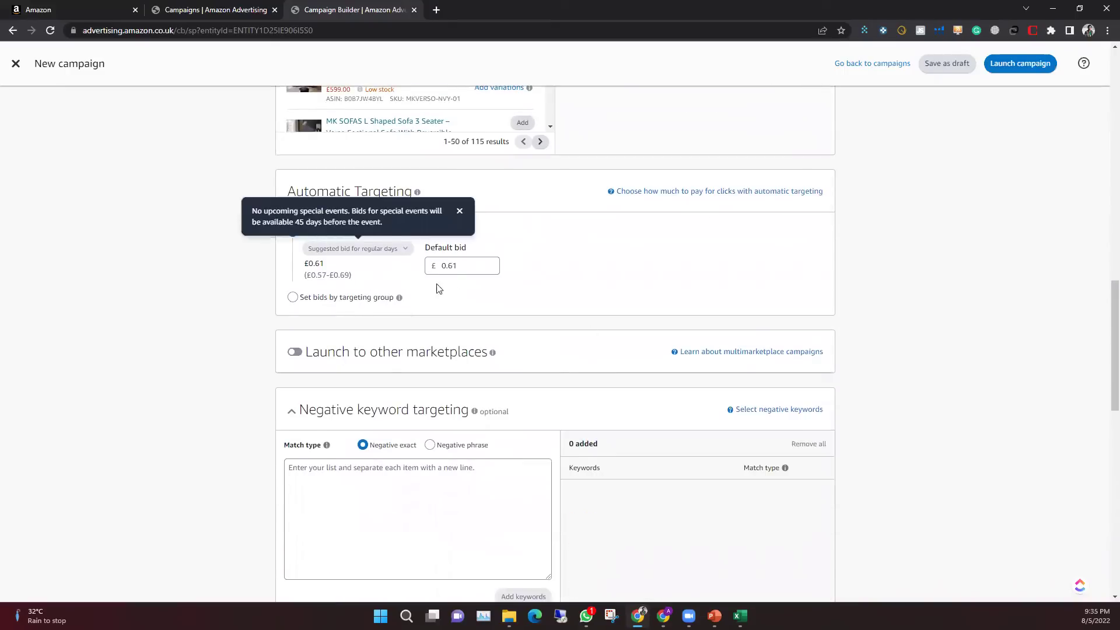
{"action": "double_click", "coordinate": [458, 271]}
{"action": "left_click", "coordinate": [509, 268]}
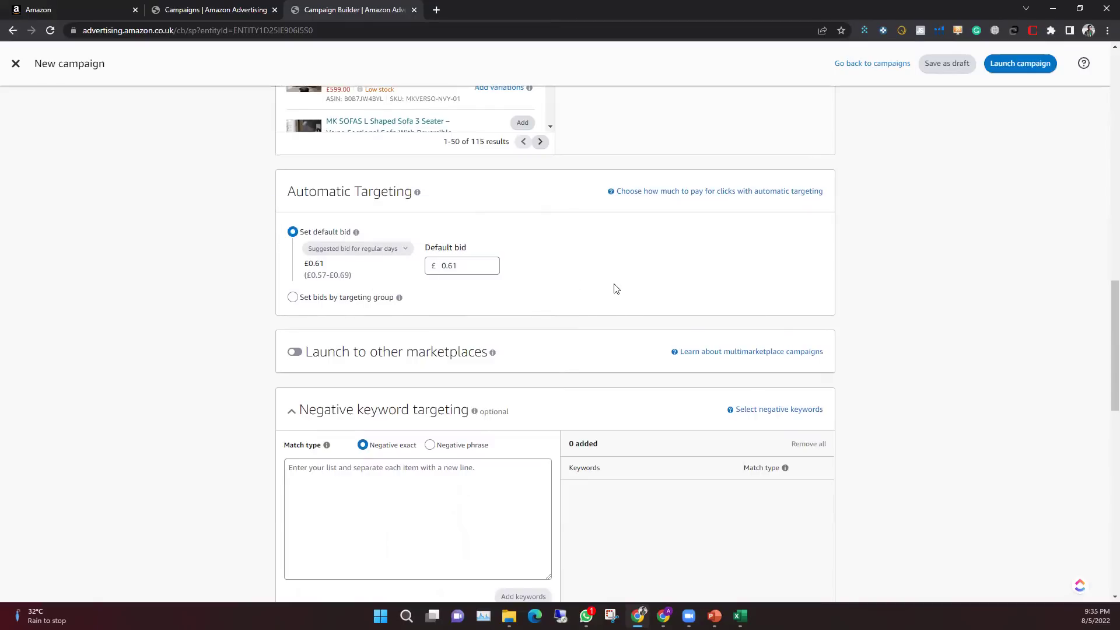
{"action": "scroll", "coordinate": [613, 288], "scroll_direction": "down", "scroll_amount": 1}
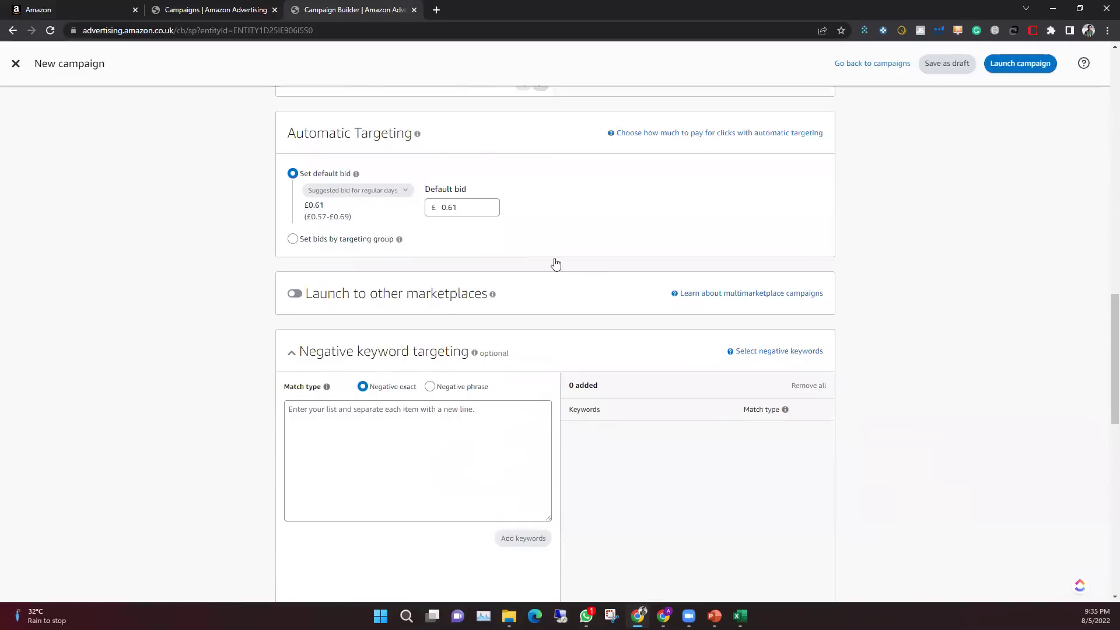
Examine the optional negative keyword targeting and negative product targeting sections, down to the end of the campaign form
{"action": "scroll", "coordinate": [555, 263], "scroll_direction": "down", "scroll_amount": 2}
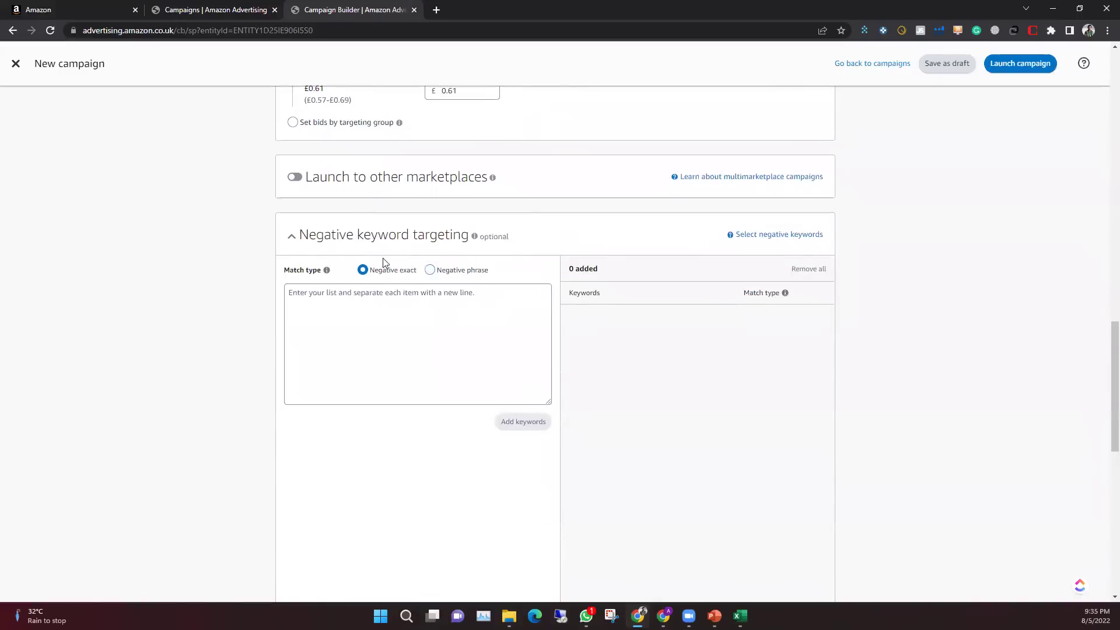
{"action": "scroll", "coordinate": [382, 258], "scroll_direction": "down", "scroll_amount": 1}
{"action": "scroll", "coordinate": [329, 230], "scroll_direction": "down", "scroll_amount": 1}
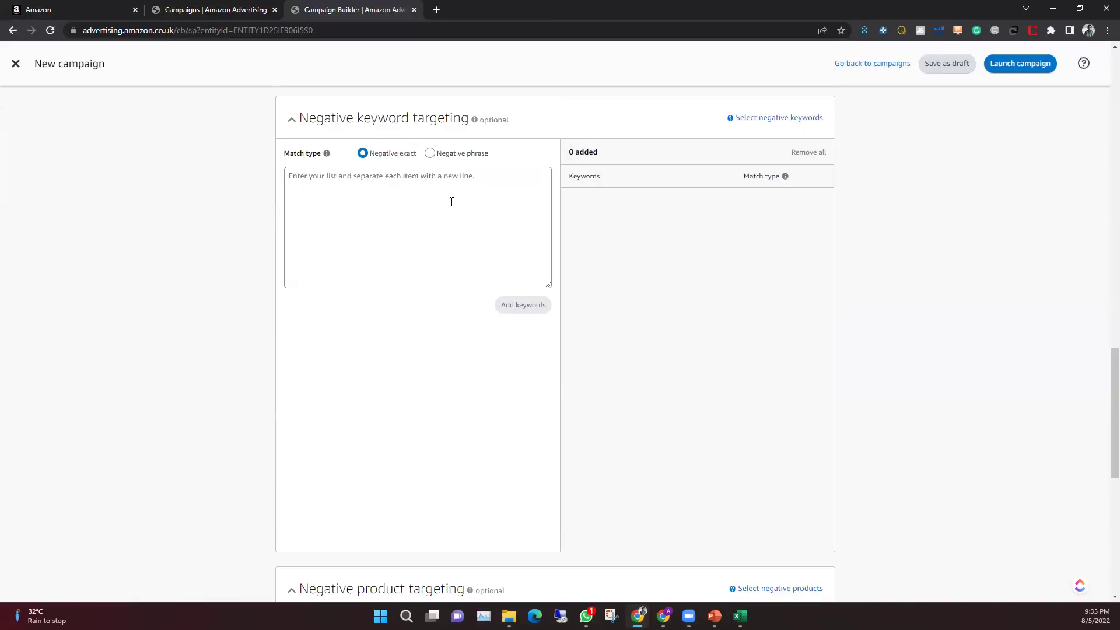
{"action": "left_click", "coordinate": [451, 201]}
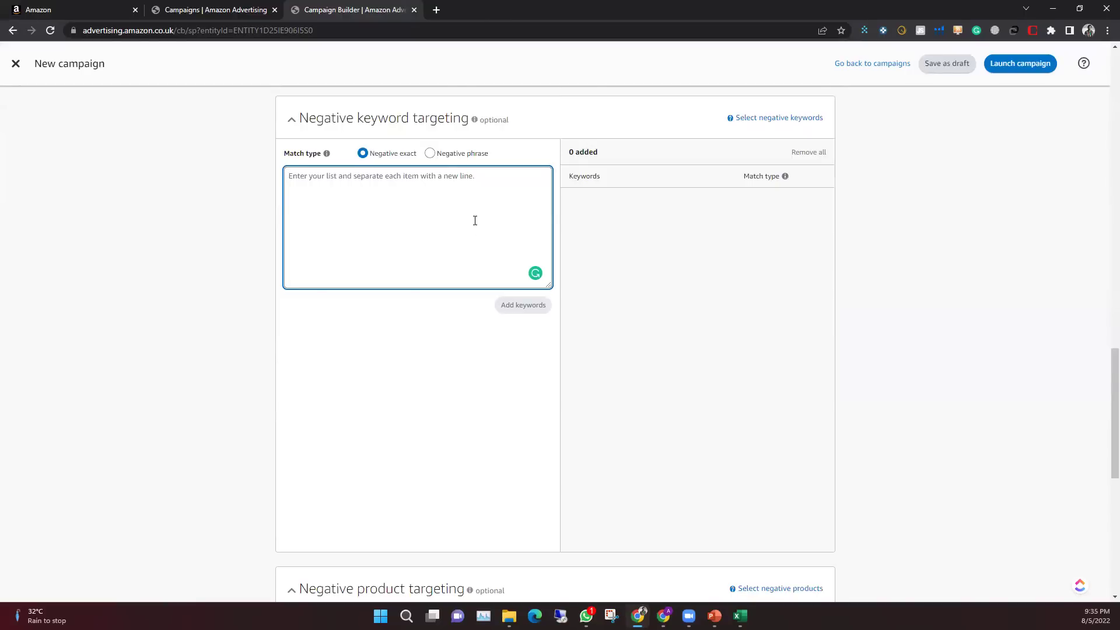
{"action": "scroll", "coordinate": [491, 305], "scroll_direction": "down", "scroll_amount": 4}
{"action": "scroll", "coordinate": [493, 306], "scroll_direction": "down", "scroll_amount": 4}
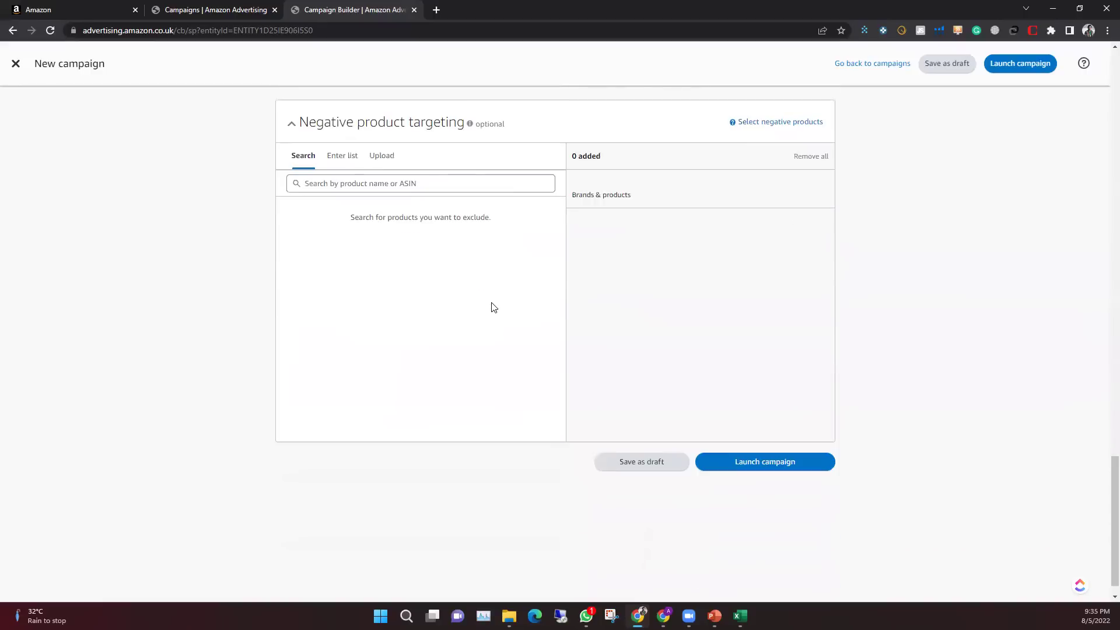
{"action": "left_click", "coordinate": [425, 183]}
{"action": "scroll", "coordinate": [429, 192], "scroll_direction": "up", "scroll_amount": 8}
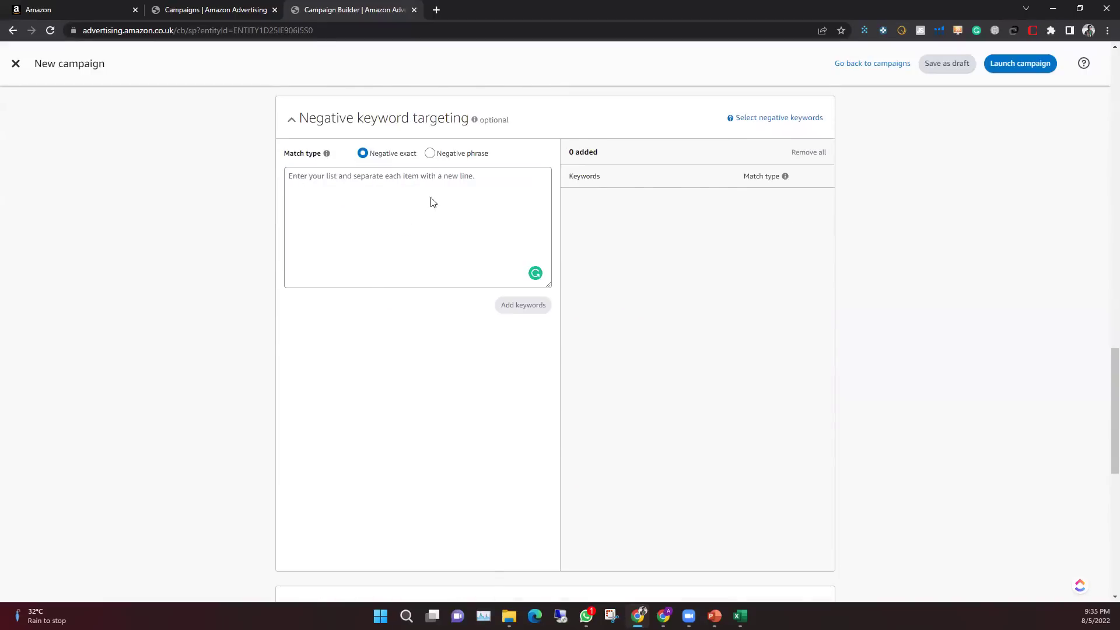
{"action": "scroll", "coordinate": [432, 202], "scroll_direction": "down", "scroll_amount": 1}
{"action": "left_click", "coordinate": [451, 165]}
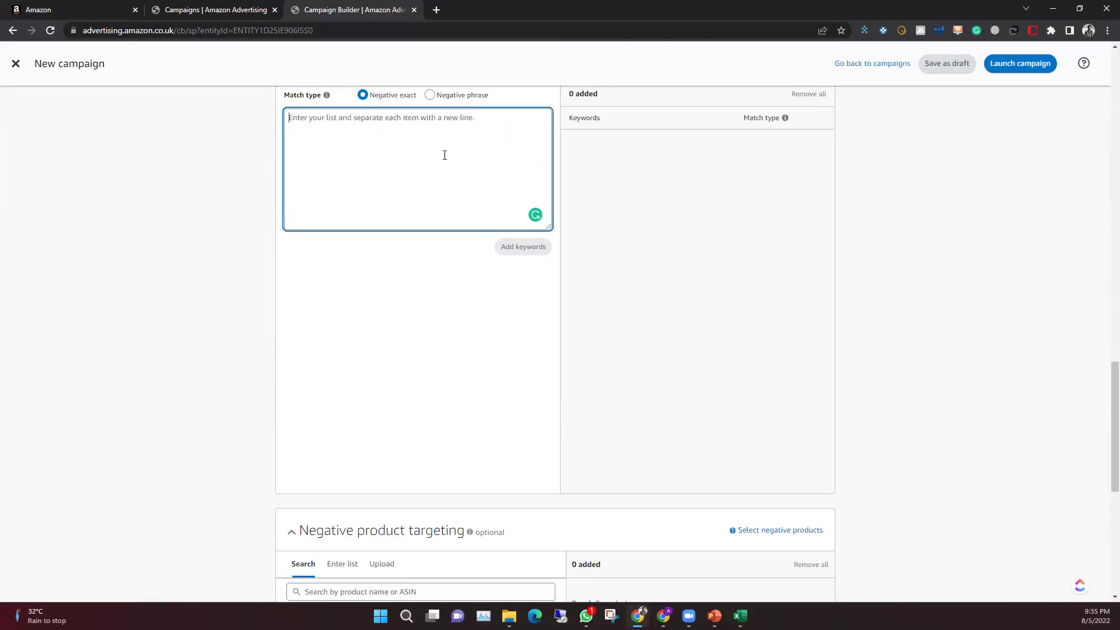
{"action": "scroll", "coordinate": [457, 327], "scroll_direction": "down", "scroll_amount": 2}
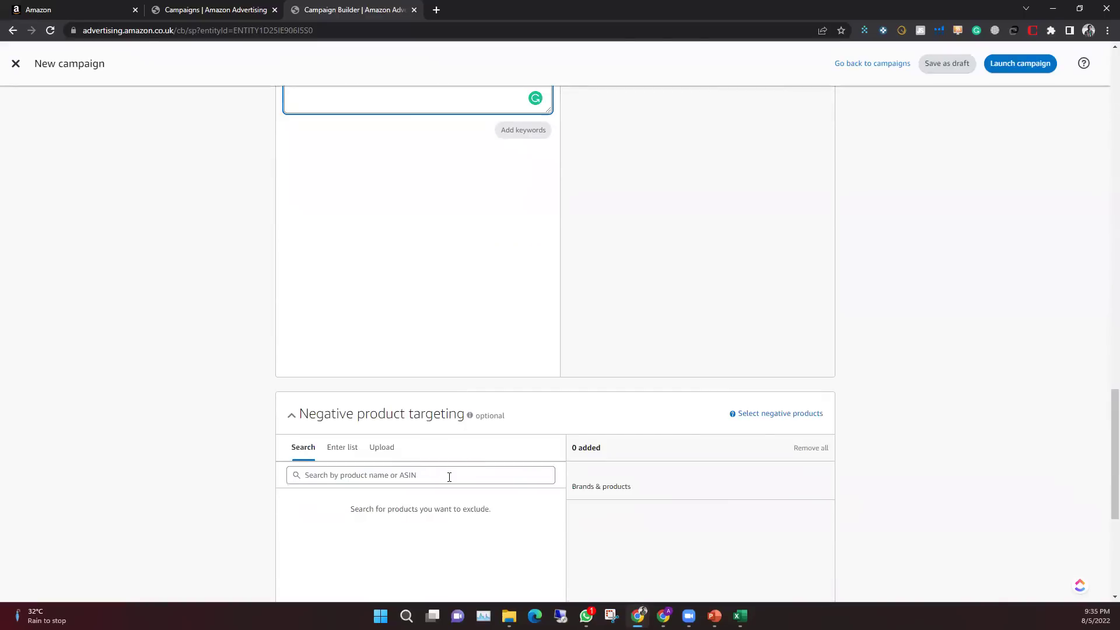
{"action": "left_click", "coordinate": [452, 475]}
{"action": "scroll", "coordinate": [501, 475], "scroll_direction": "down", "scroll_amount": 5}
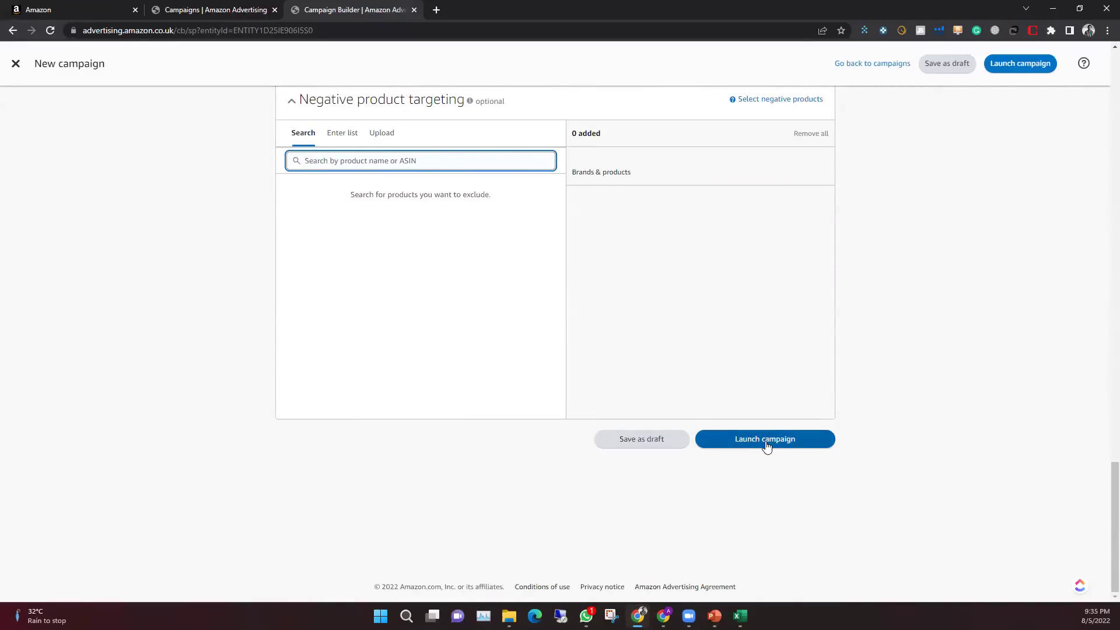
Go back to the campaign settings and switch the targeting type to Manual targeting
{"action": "scroll", "coordinate": [766, 446], "scroll_direction": "up", "scroll_amount": 20}
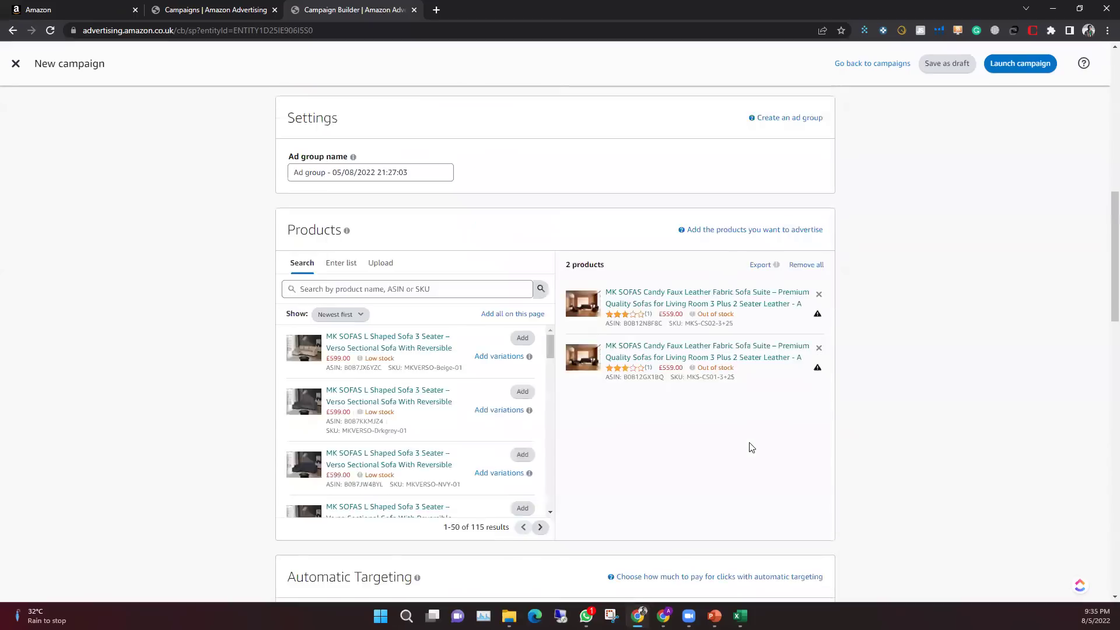
{"action": "scroll", "coordinate": [620, 424], "scroll_direction": "up", "scroll_amount": 1}
{"action": "scroll", "coordinate": [375, 320], "scroll_direction": "down", "scroll_amount": 2}
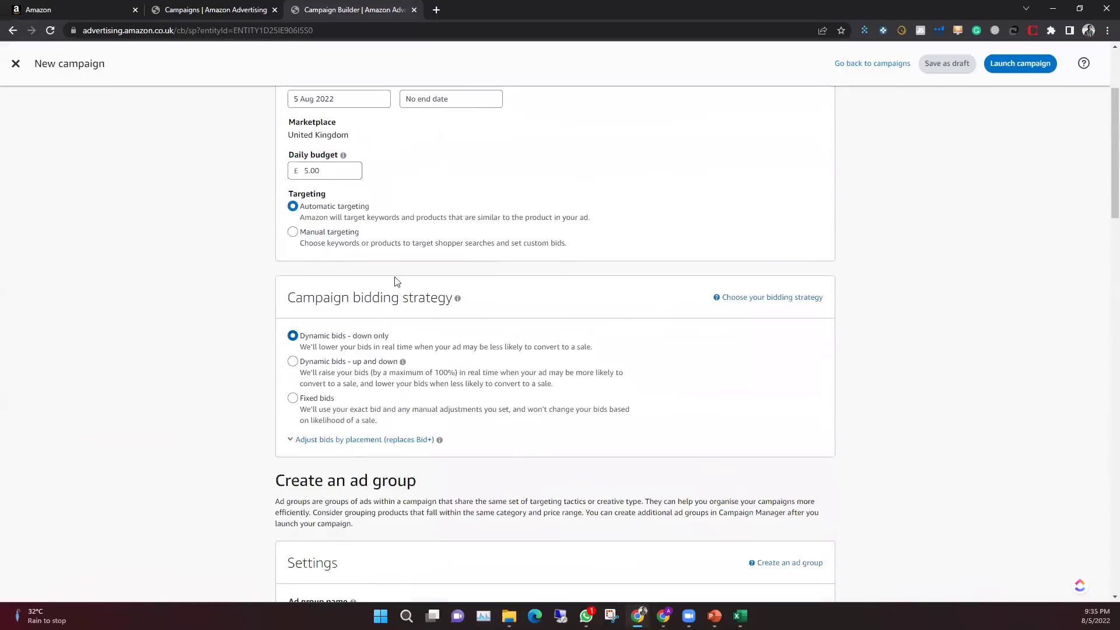
{"action": "scroll", "coordinate": [385, 233], "scroll_direction": "up", "scroll_amount": 2}
{"action": "left_click", "coordinate": [395, 154]}
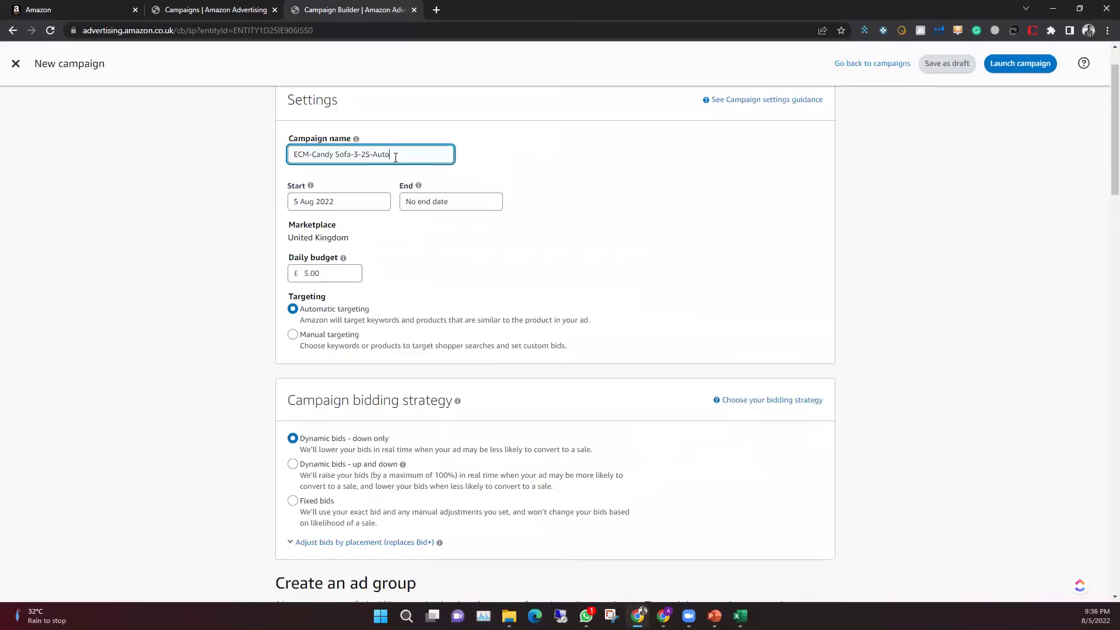
{"action": "scroll", "coordinate": [309, 332], "scroll_direction": "down", "scroll_amount": 1}
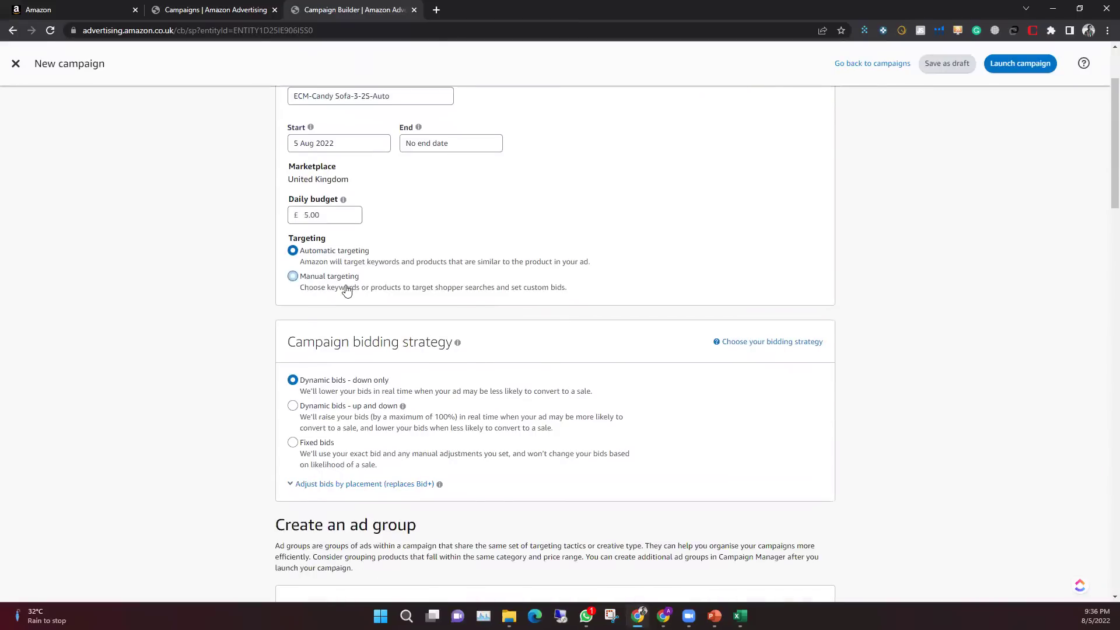
{"action": "left_click", "coordinate": [348, 278]}
Filter the suggested keywords under Keyword targeting to phrase match only, excluding broad and exact
{"action": "scroll", "coordinate": [347, 292], "scroll_direction": "down", "scroll_amount": 1}
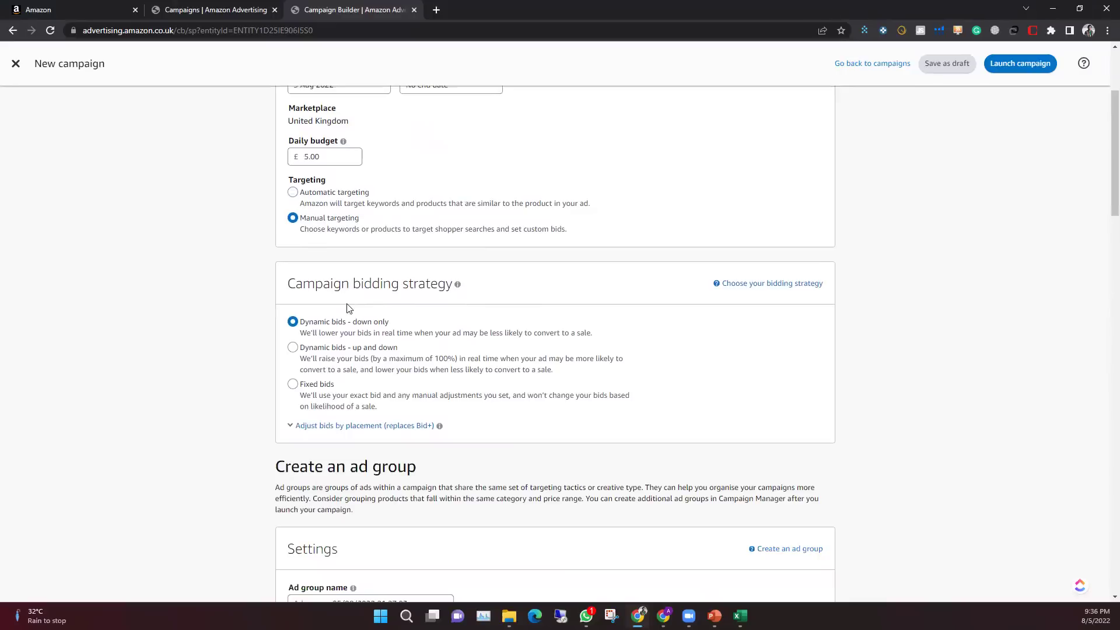
{"action": "scroll", "coordinate": [355, 341], "scroll_direction": "down", "scroll_amount": 2}
{"action": "scroll", "coordinate": [356, 340], "scroll_direction": "down", "scroll_amount": 5}
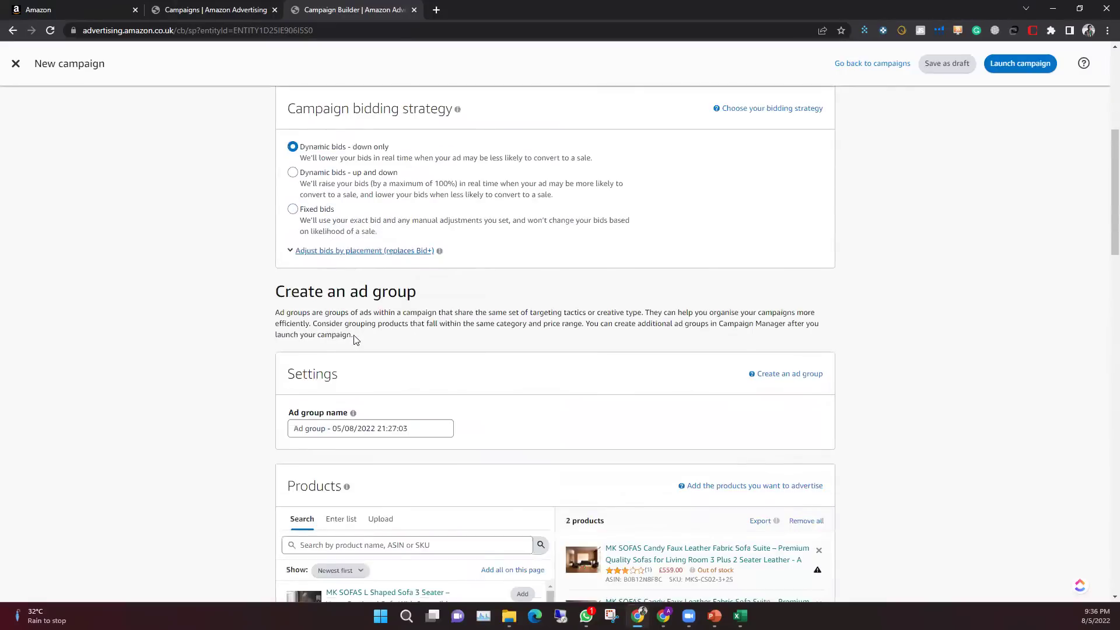
{"action": "scroll", "coordinate": [650, 303], "scroll_direction": "down", "scroll_amount": 6}
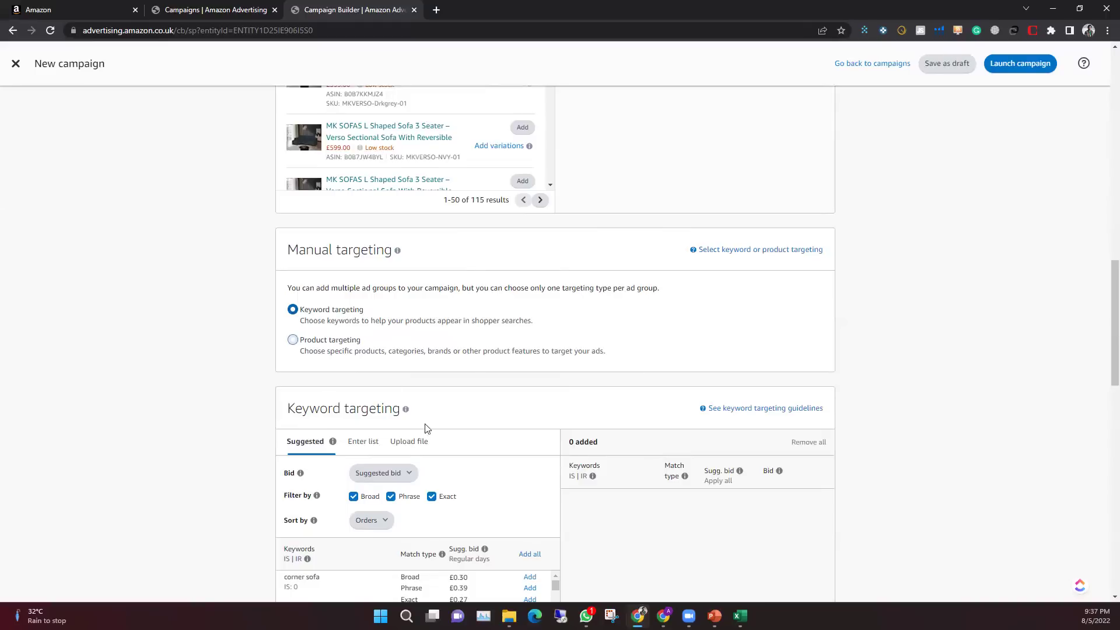
{"action": "scroll", "coordinate": [427, 453], "scroll_direction": "down", "scroll_amount": 3}
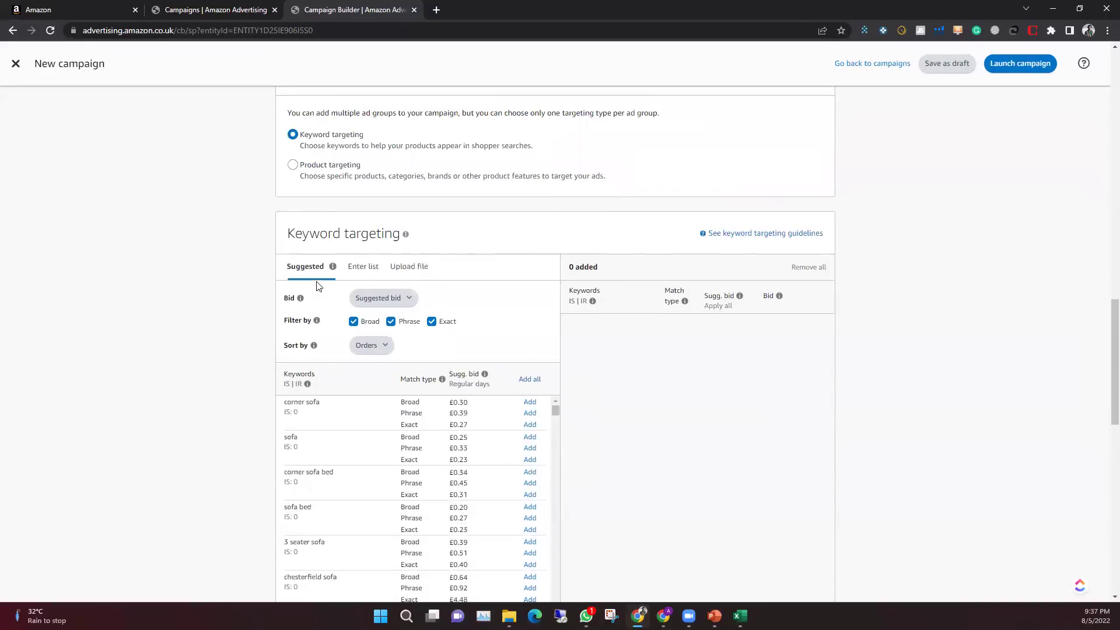
{"action": "left_click", "coordinate": [316, 320]}
{"action": "left_click", "coordinate": [360, 323]}
{"action": "left_click", "coordinate": [443, 323]}
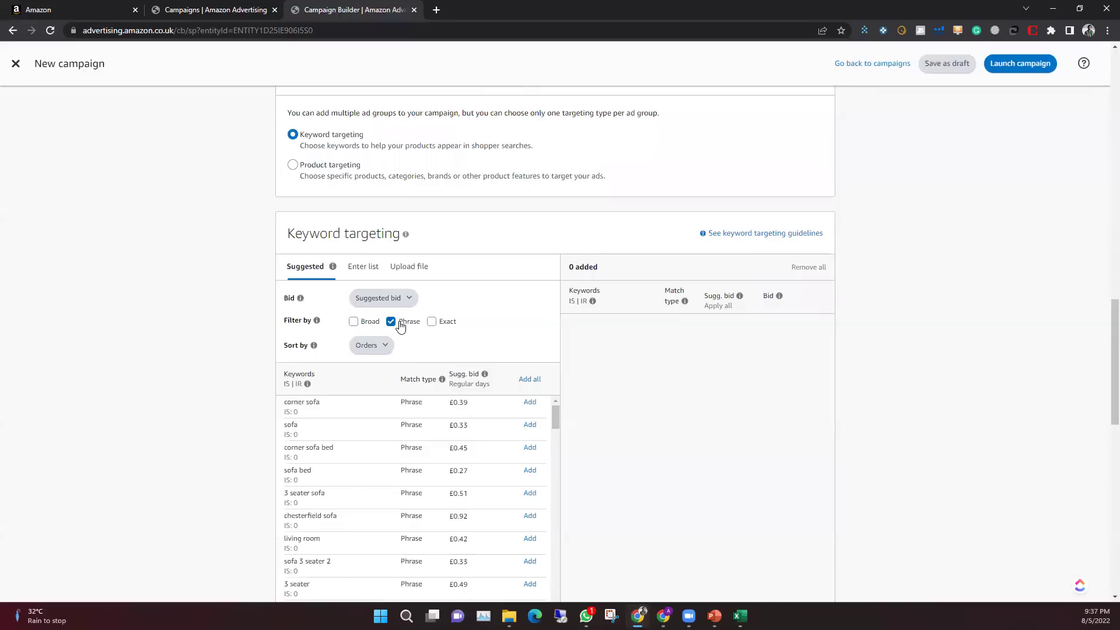
Change keyword targeting to manual list entry, then switch to the Excel keyword workbook and show the MK-candy-3+2seater sheet
{"action": "left_click", "coordinate": [364, 269]}
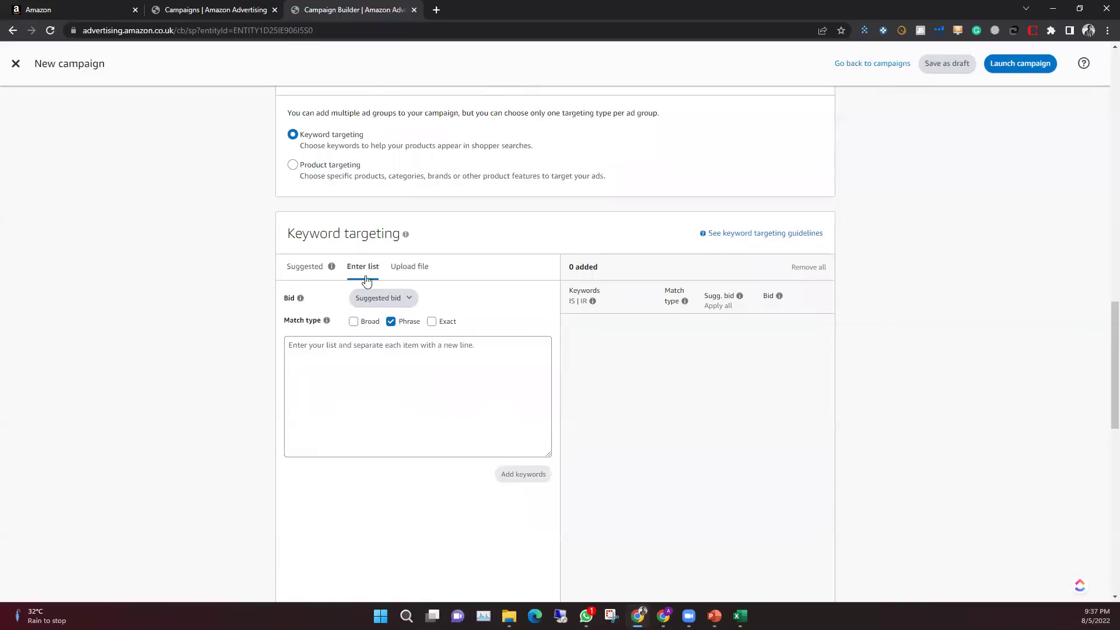
{"action": "left_click", "coordinate": [355, 357]}
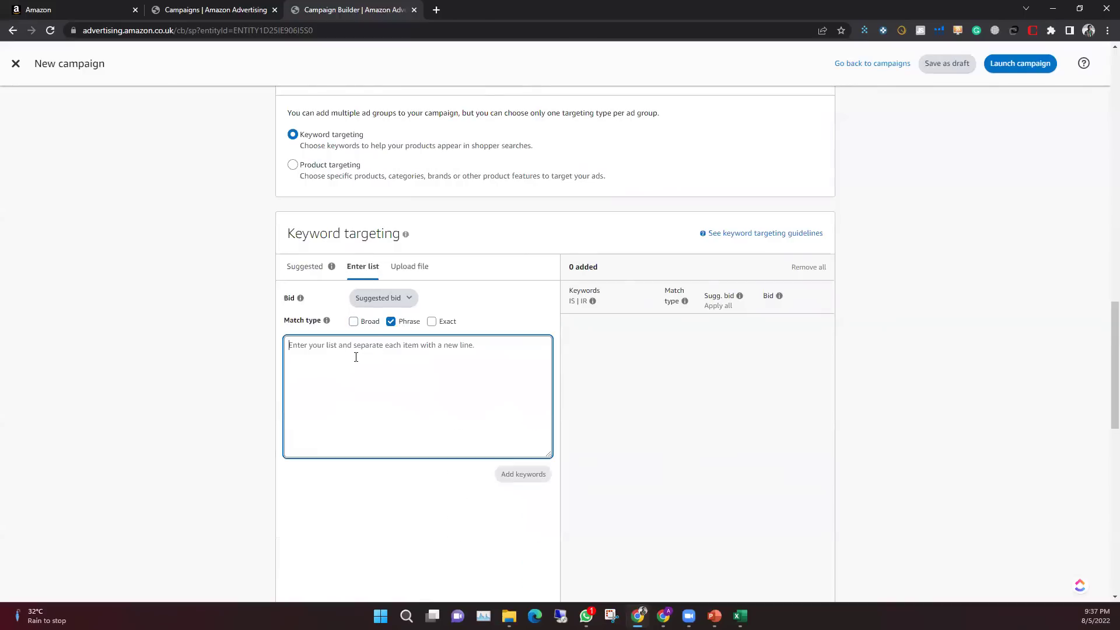
{"action": "left_click", "coordinate": [740, 615]}
{"action": "left_click", "coordinate": [483, 407]}
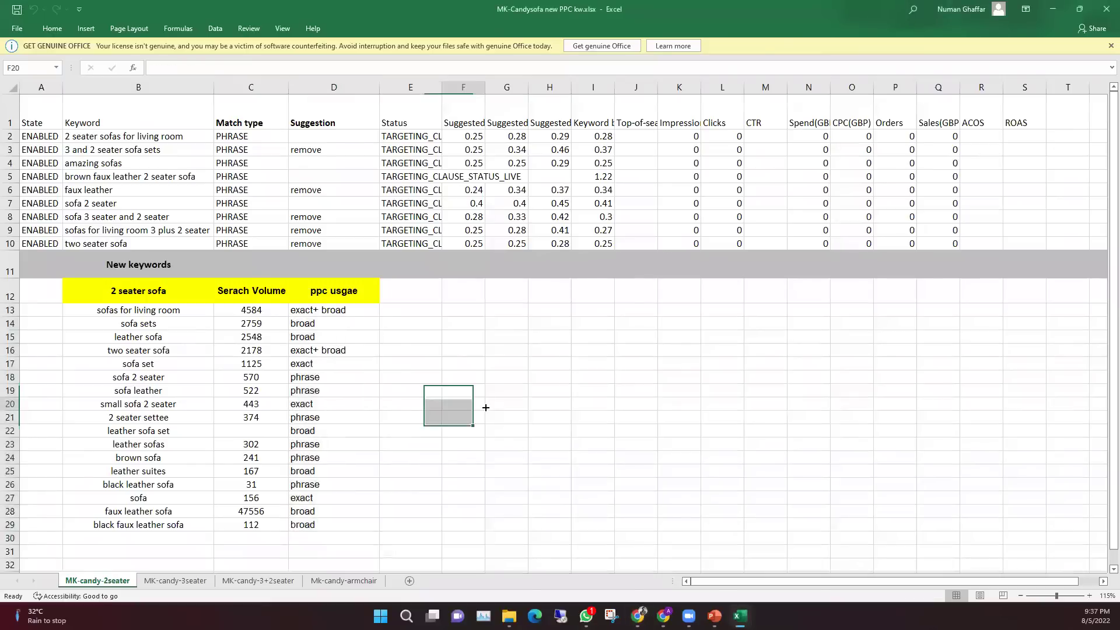
{"action": "left_click", "coordinate": [9, 288]}
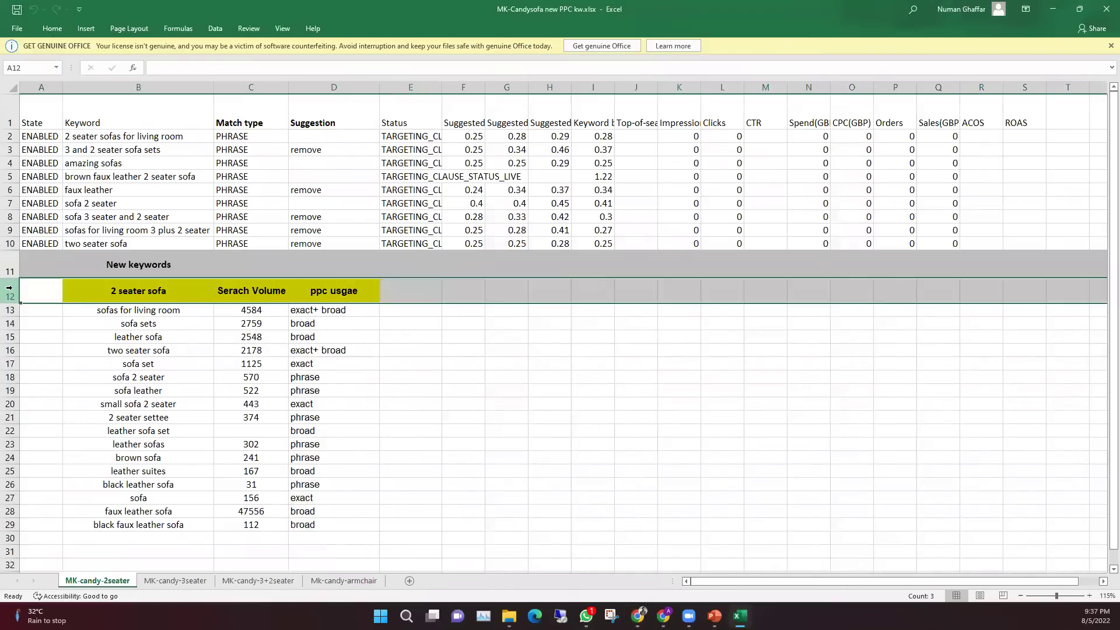
{"action": "left_click", "coordinate": [259, 581]}
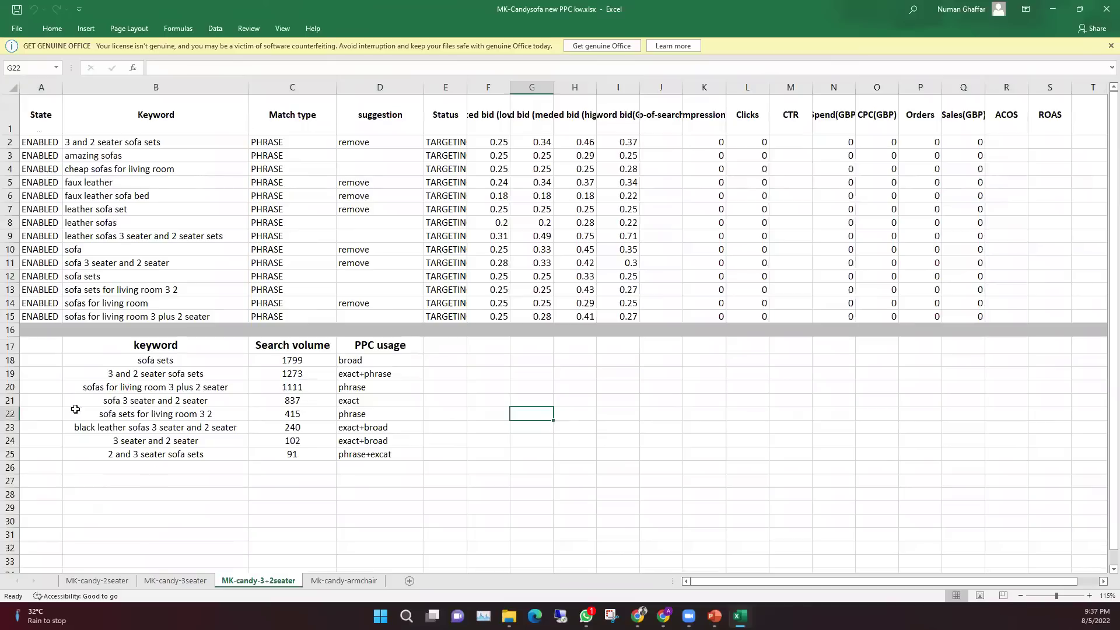
Add filters to the header row of the lower keyword table, row 17, with keyword, search volume and PPC usage
{"action": "left_click", "coordinate": [9, 360]}
{"action": "left_click", "coordinate": [9, 346]}
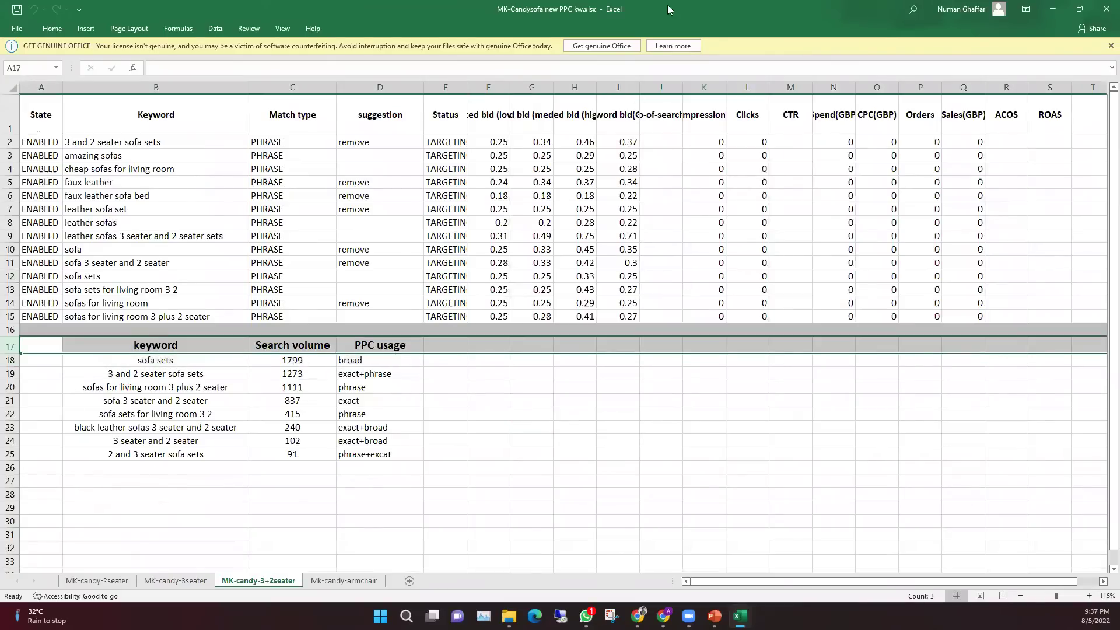
{"action": "left_click", "coordinate": [215, 28]}
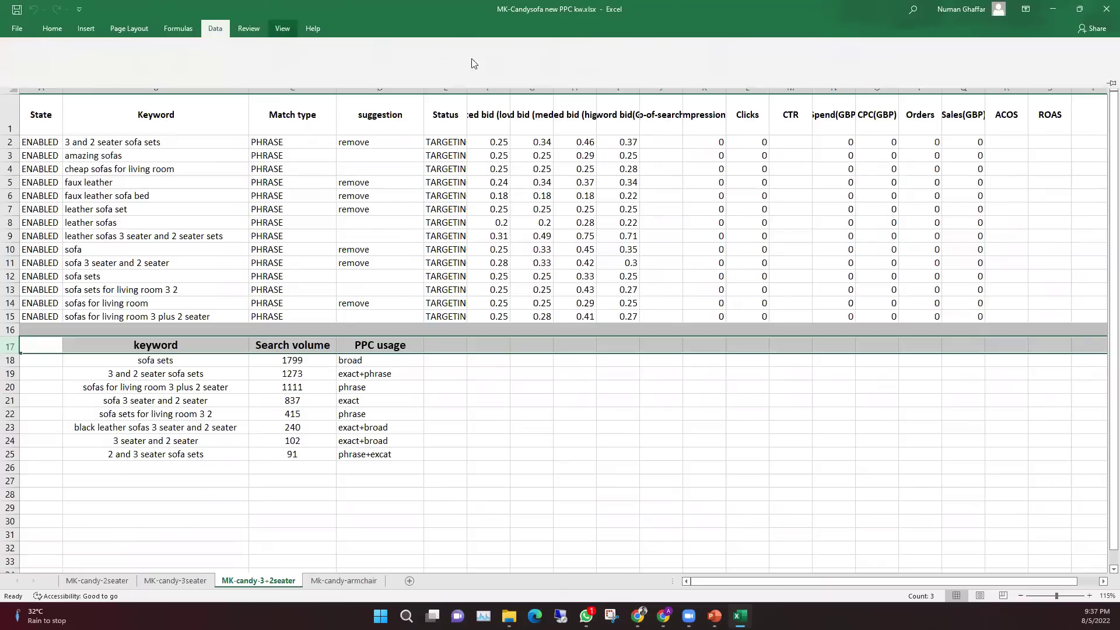
{"action": "left_click", "coordinate": [420, 58]}
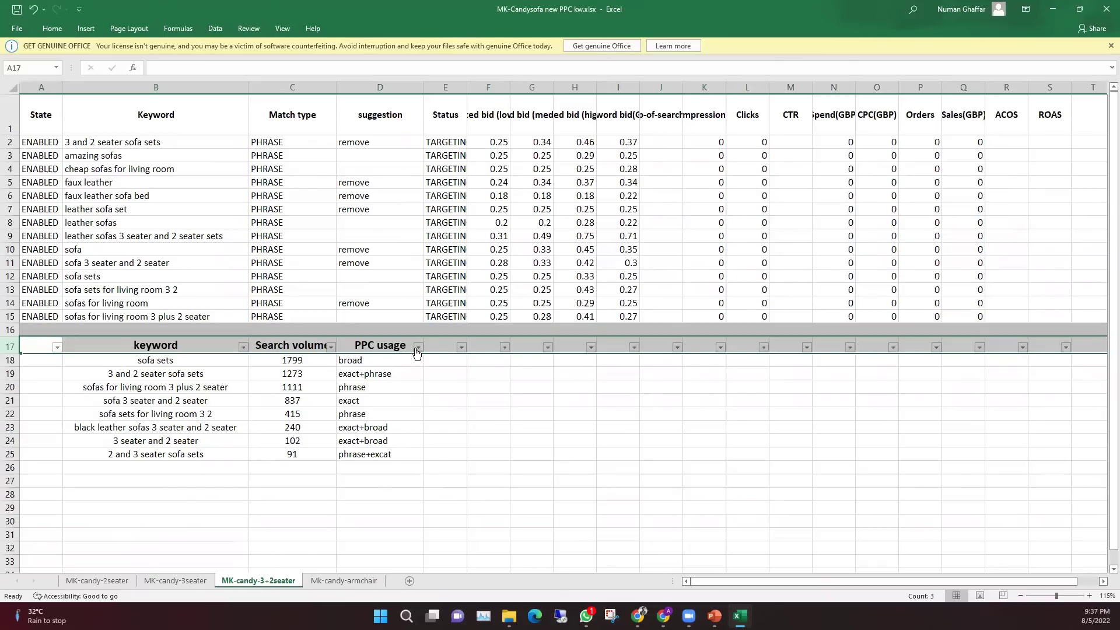
Filter the PPC usage column to phrase, phrase+excat and exact+phrase, excluding broad, exact and exact+broad
{"action": "left_click", "coordinate": [417, 347]}
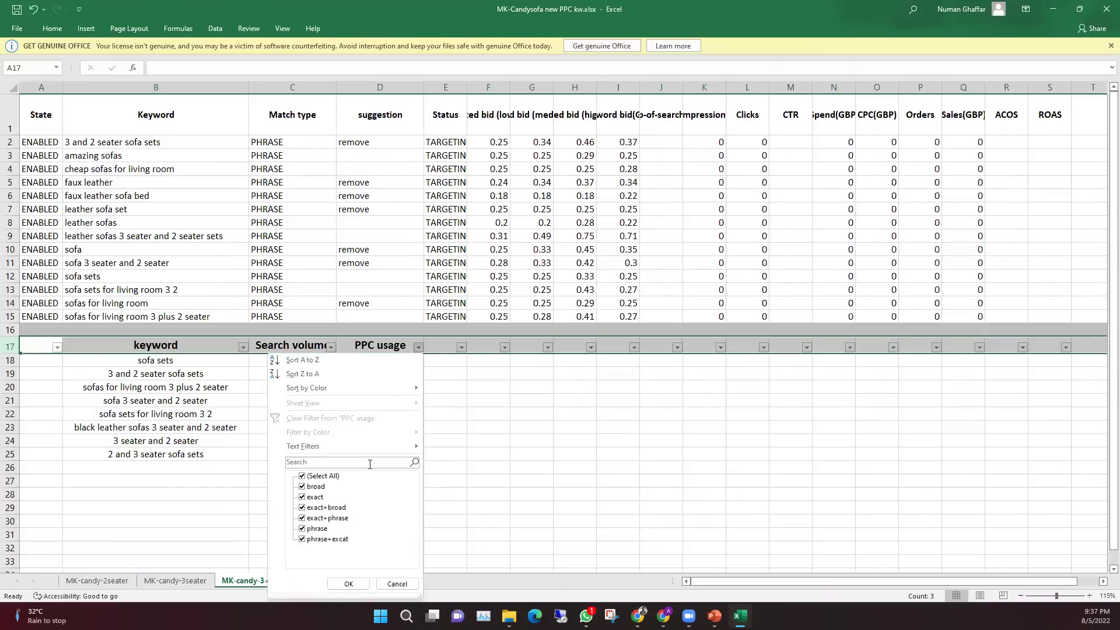
{"action": "left_click", "coordinate": [316, 519]}
{"action": "key", "text": "Up"}
{"action": "key", "text": "space"}
{"action": "key", "text": "Up"}
{"action": "key", "text": "space"}
{"action": "key", "text": "Up"}
{"action": "key", "text": "space"}
{"action": "left_click", "coordinate": [309, 540]}
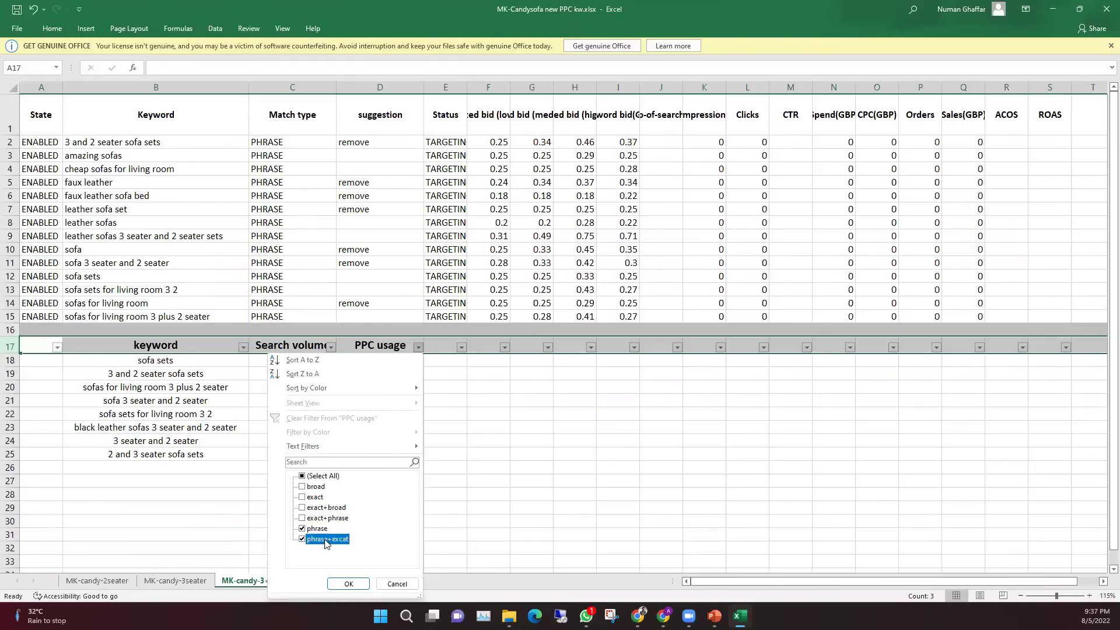
{"action": "left_click", "coordinate": [320, 540]}
{"action": "left_click", "coordinate": [333, 518]}
{"action": "left_click", "coordinate": [348, 583]}
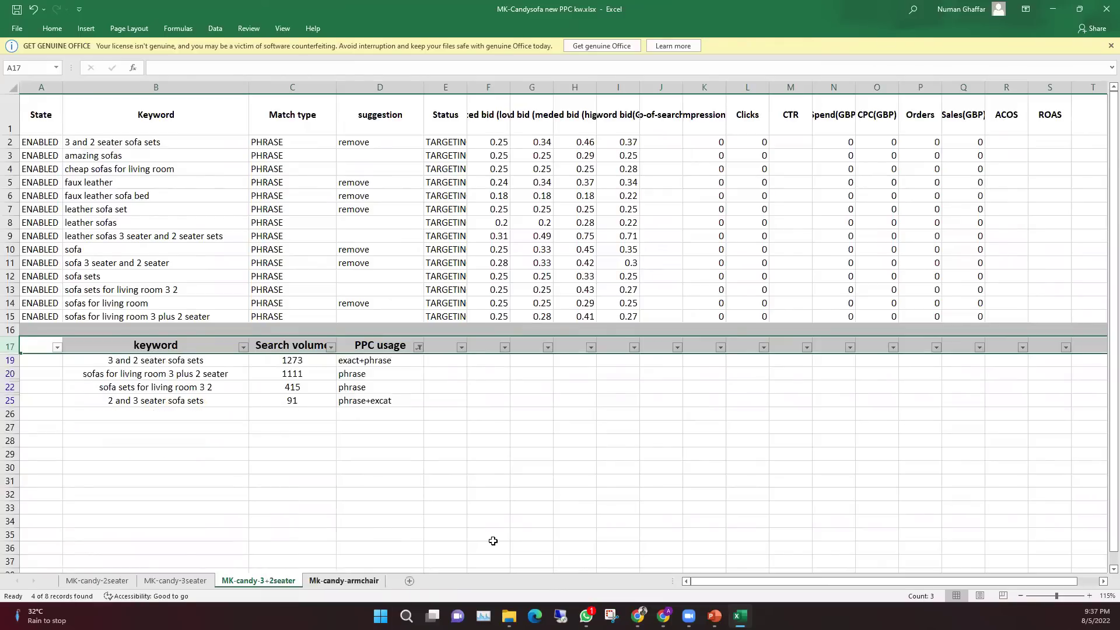
Copy the filtered keywords from "3 and 2 seater sofa sets" through "2 and 3 seater sofa sets"
{"action": "left_click", "coordinate": [575, 481]}
{"action": "left_click_drag", "start_coordinate": [223, 356], "coordinate": [225, 397]}
{"action": "key", "text": "ctrl+c"}
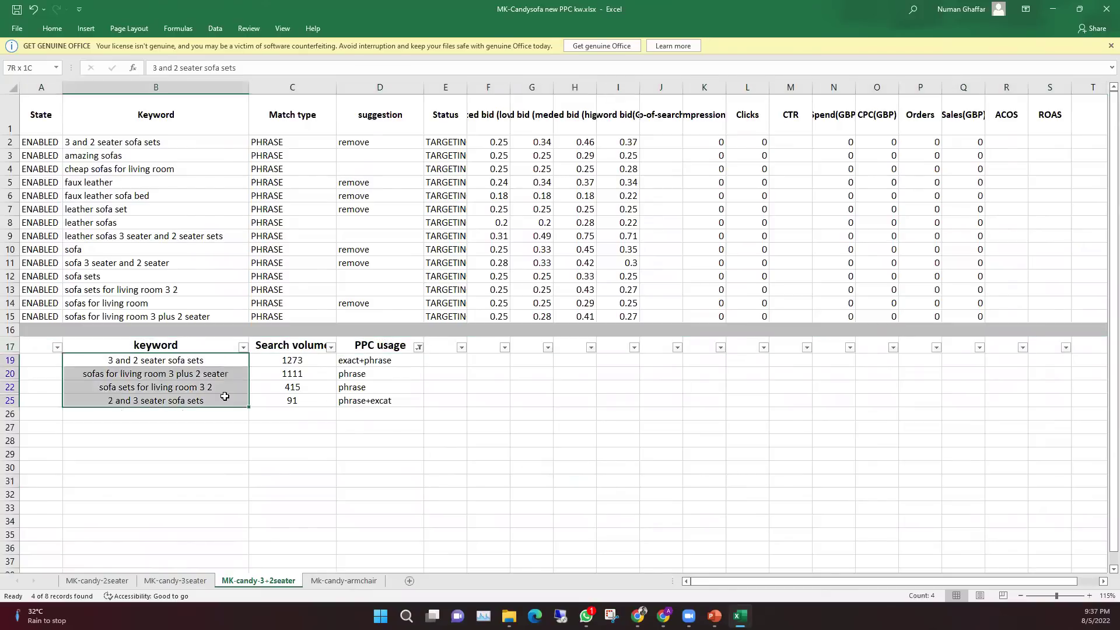
{"action": "right_click", "coordinate": [226, 402]}
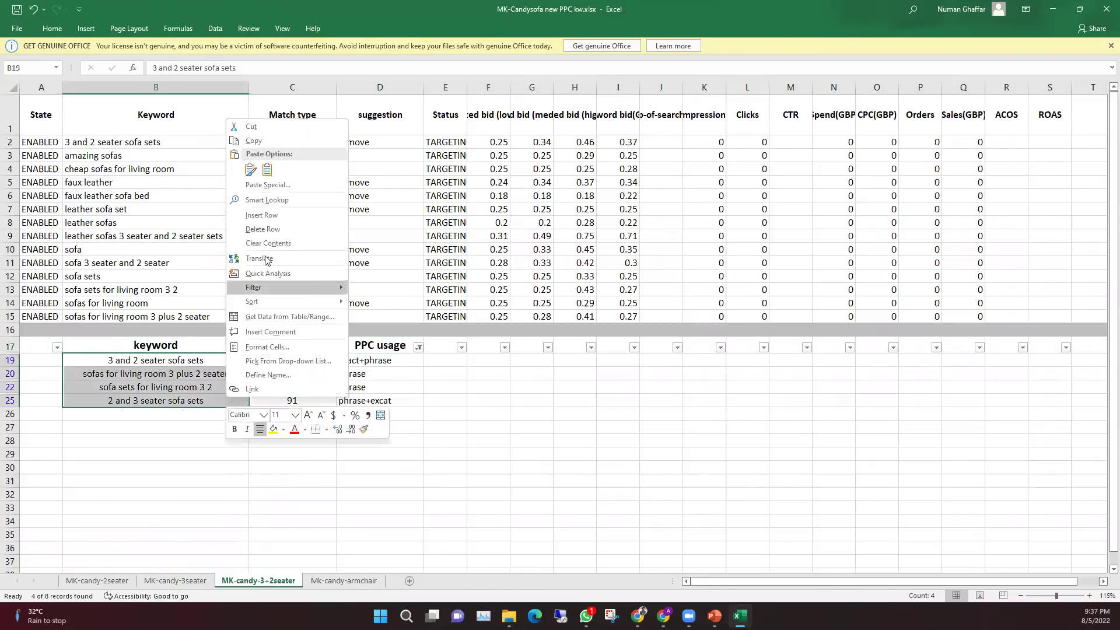
{"action": "left_click", "coordinate": [261, 142]}
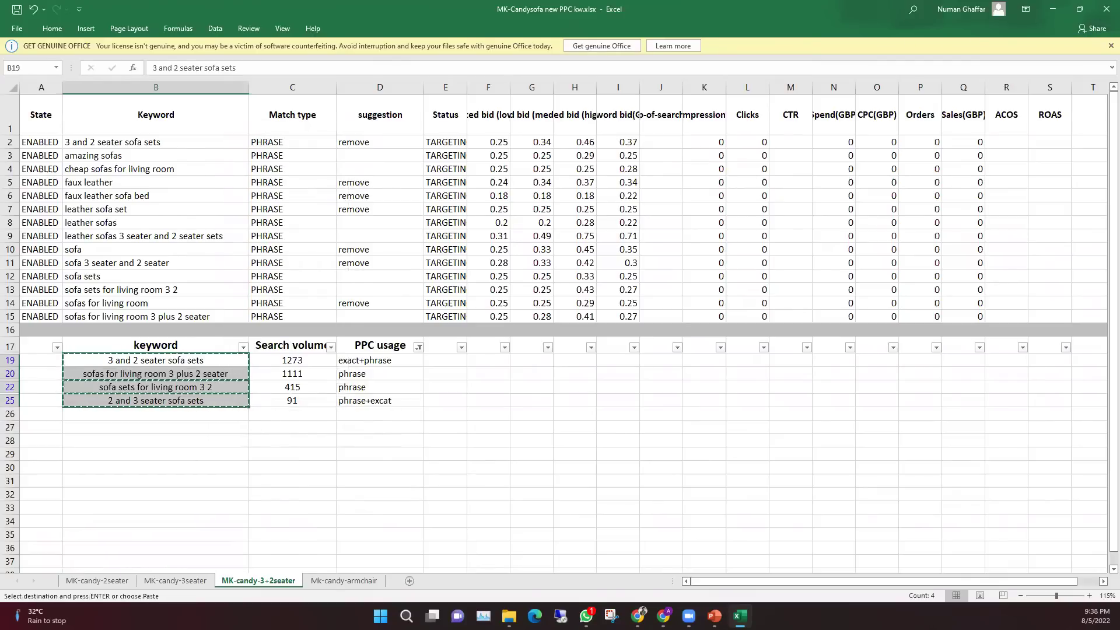
Switch back to the Amazon Ads campaign builder and add the copied keywords as phrase match with suggested bids
{"action": "left_click", "coordinate": [686, 591]}
{"action": "left_click", "coordinate": [445, 392]}
{"action": "right_click", "coordinate": [443, 403]}
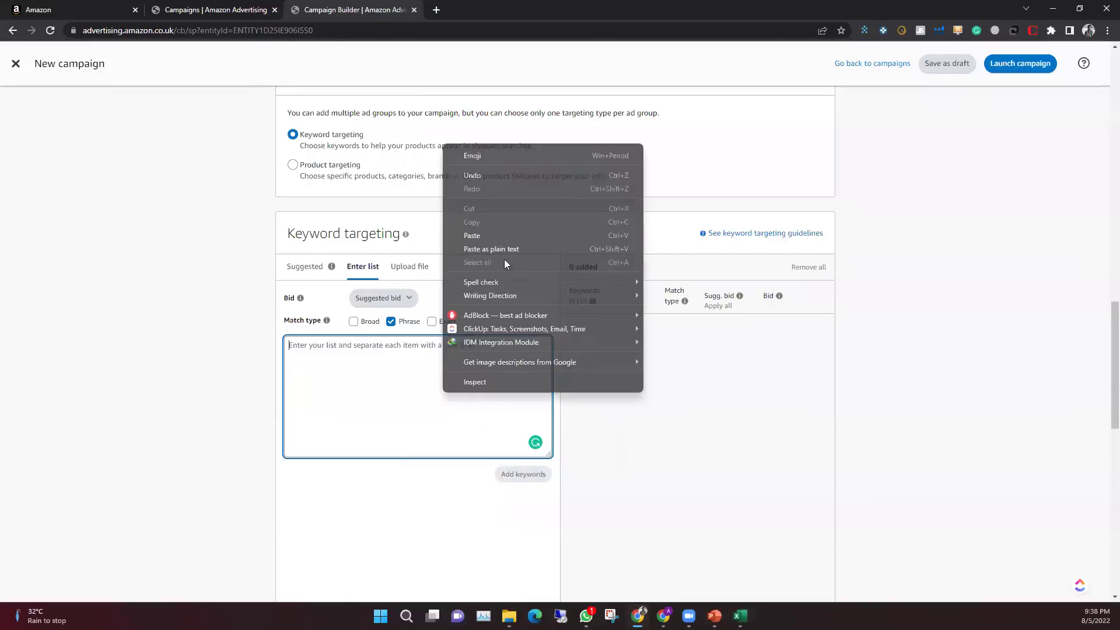
{"action": "left_click", "coordinate": [507, 229]}
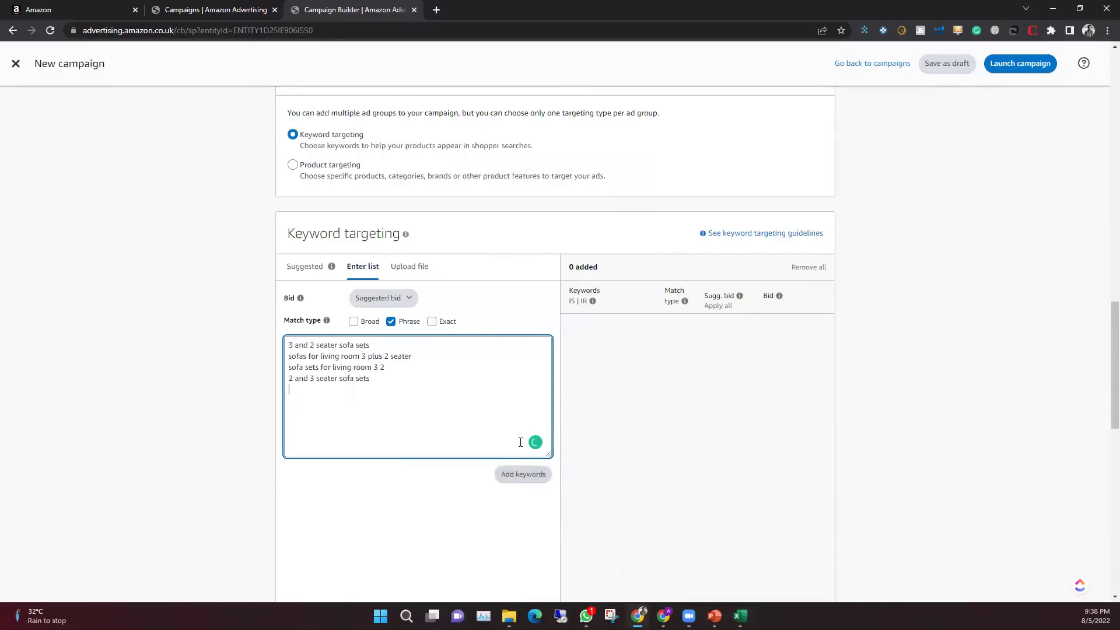
{"action": "left_click", "coordinate": [530, 472]}
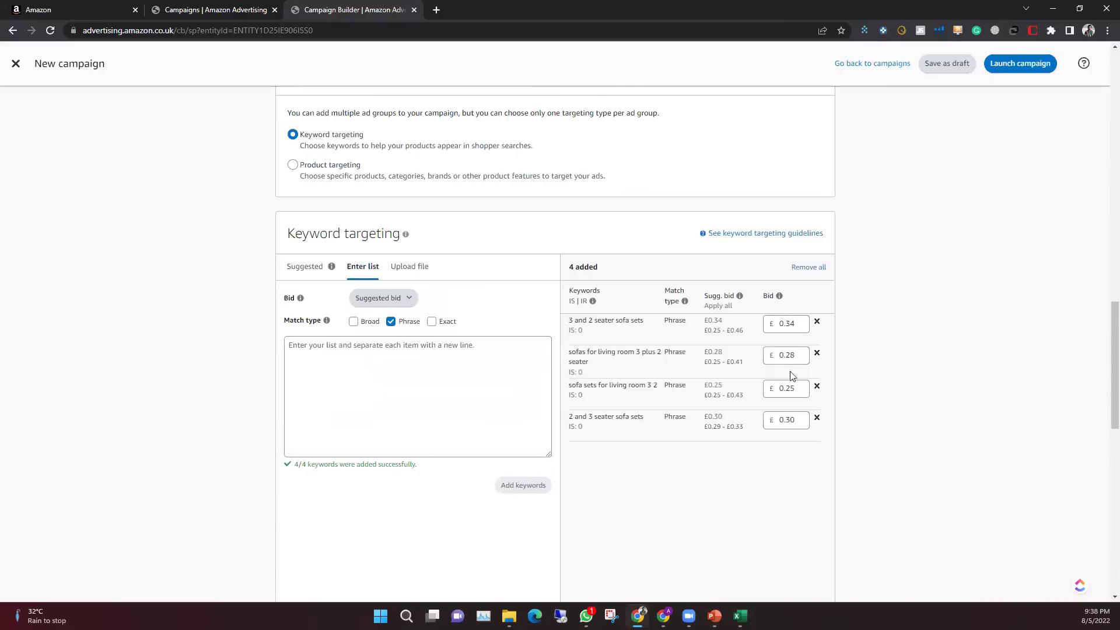
Review the suggested, custom and default bid options and the editable bid of the phrase keyword "3 and 2 seater sofa sets"
{"action": "left_click", "coordinate": [391, 299]}
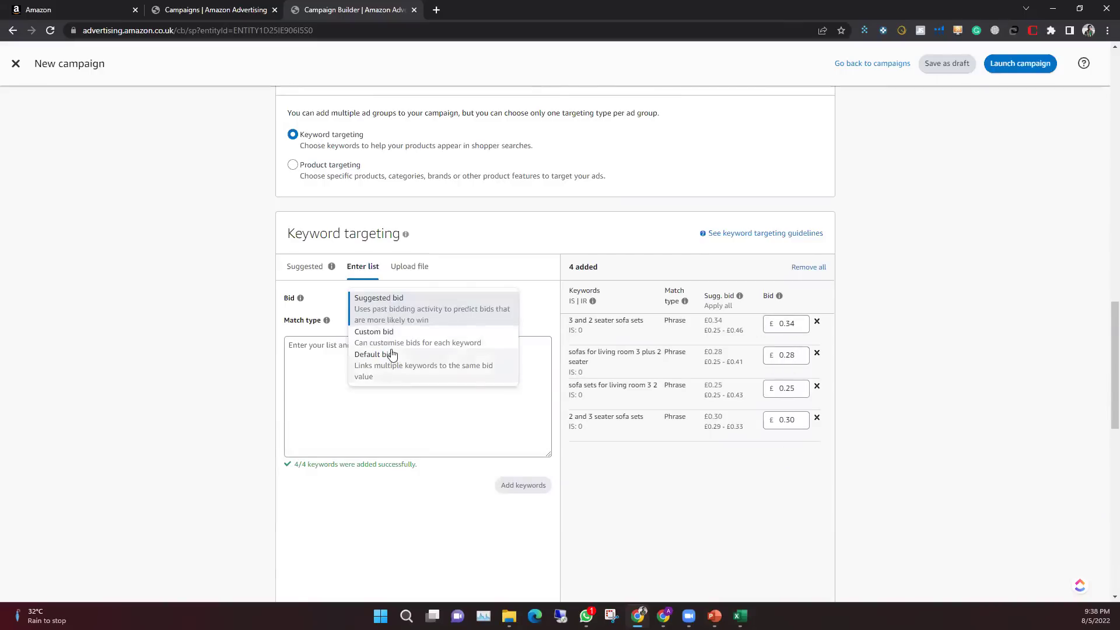
{"action": "left_click", "coordinate": [403, 405]}
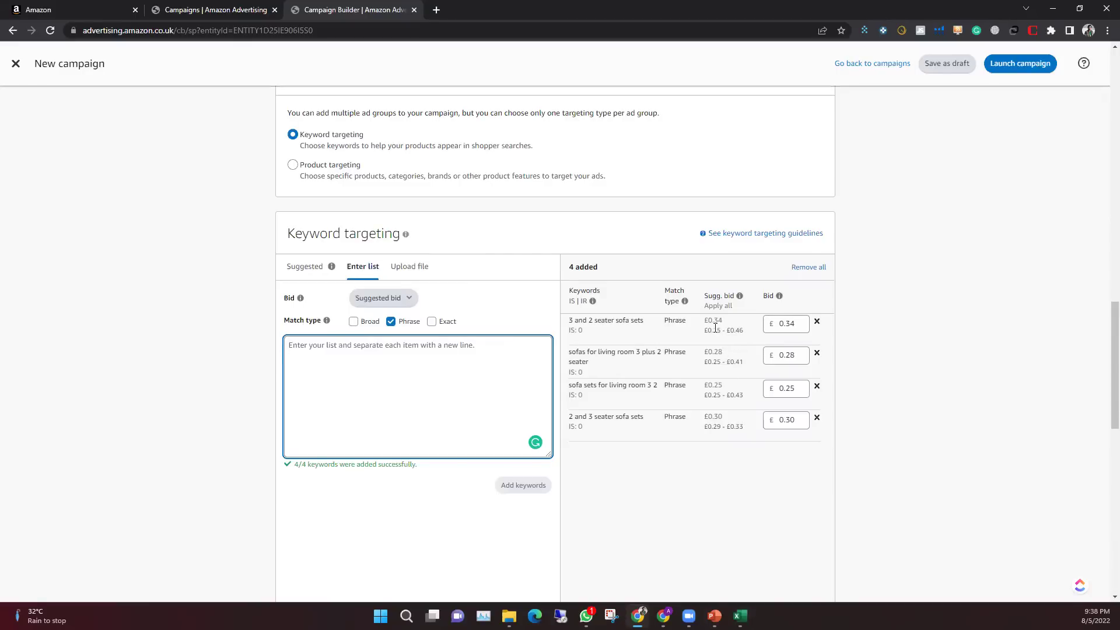
{"action": "left_click", "coordinate": [789, 323]}
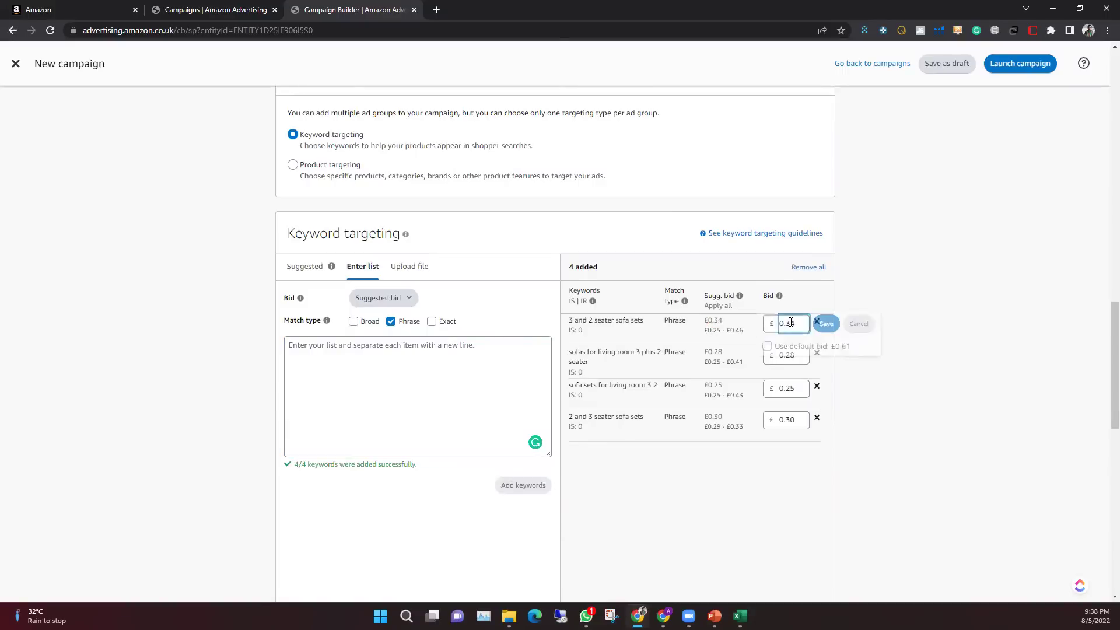
{"action": "left_click", "coordinate": [895, 372]}
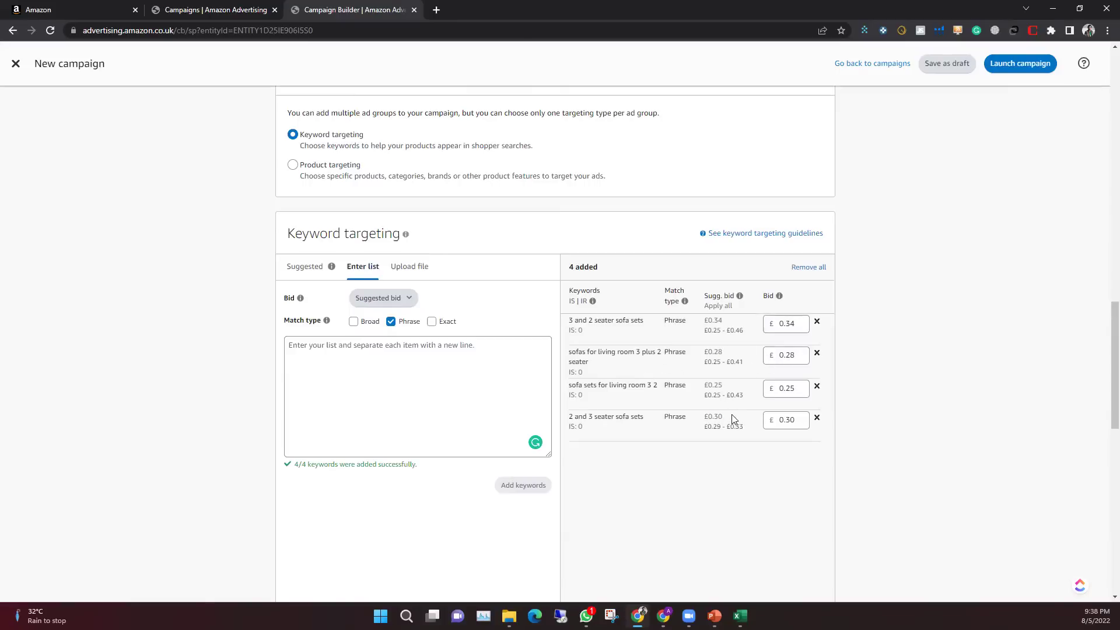
Examine the negative keyword targeting section and the launch options at the end of the form, then return to keyword targeting
{"action": "scroll", "coordinate": [734, 421], "scroll_direction": "down", "scroll_amount": 6}
{"action": "scroll", "coordinate": [688, 385], "scroll_direction": "up", "scroll_amount": 3}
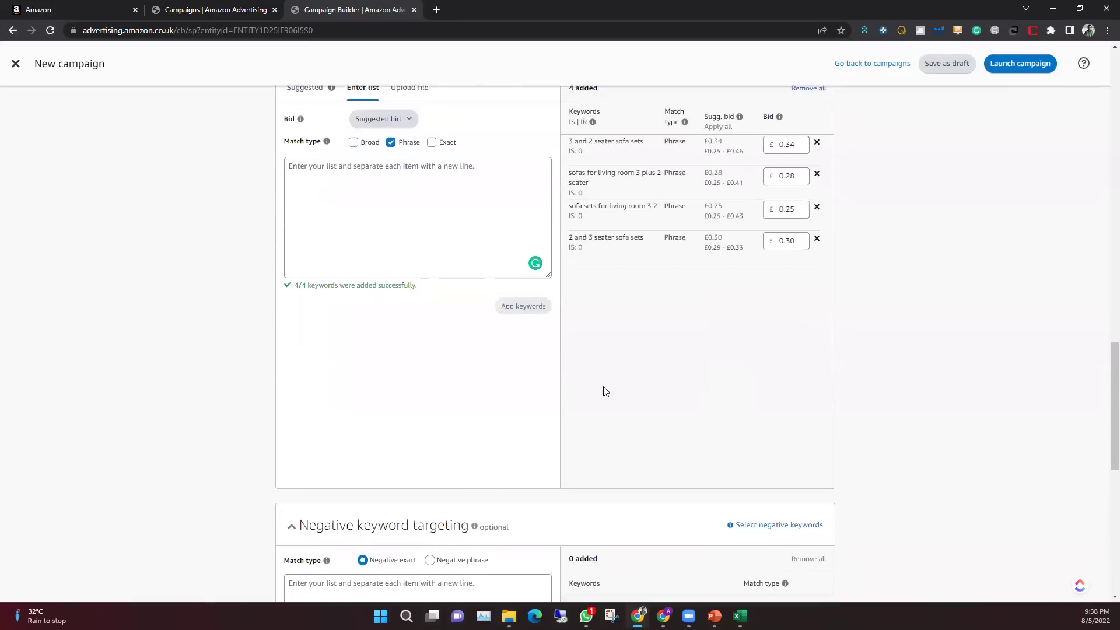
{"action": "scroll", "coordinate": [525, 373], "scroll_direction": "down", "scroll_amount": 4}
{"action": "left_click", "coordinate": [403, 359]}
{"action": "scroll", "coordinate": [401, 372], "scroll_direction": "down", "scroll_amount": 3}
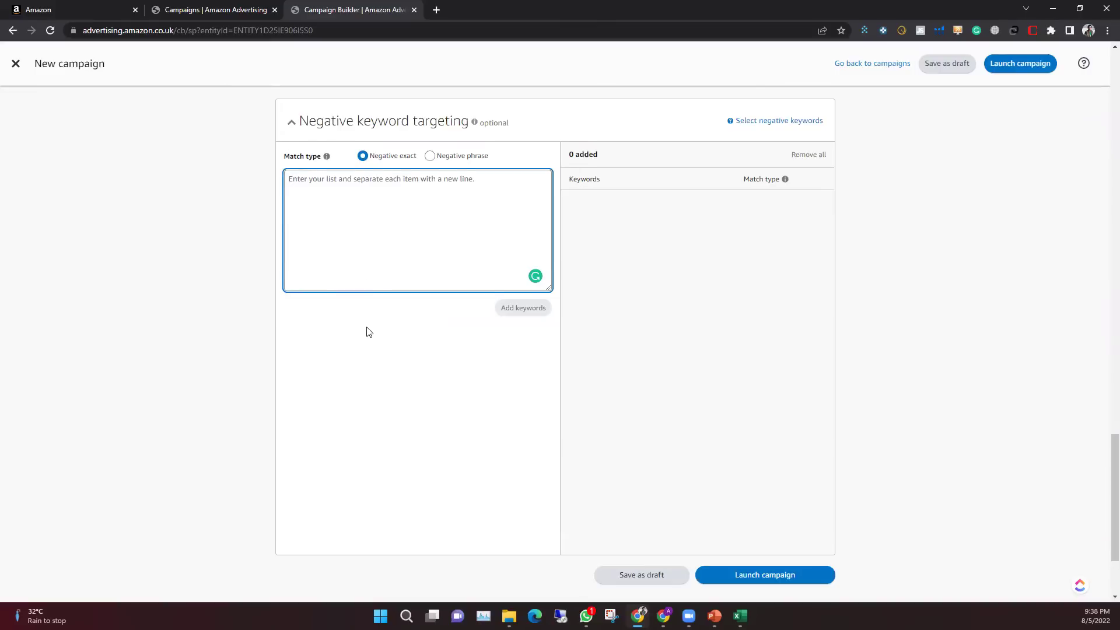
{"action": "scroll", "coordinate": [369, 332], "scroll_direction": "down", "scroll_amount": 3}
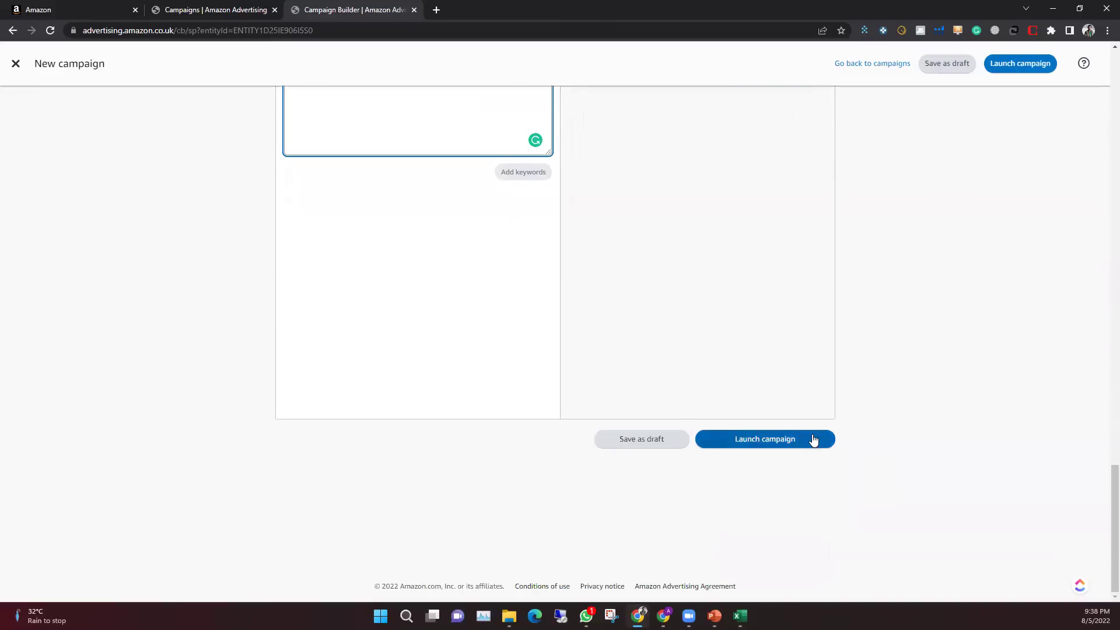
{"action": "scroll", "coordinate": [780, 430], "scroll_direction": "up", "scroll_amount": 15}
{"action": "scroll", "coordinate": [764, 430], "scroll_direction": "up", "scroll_amount": 1}
{"action": "scroll", "coordinate": [760, 429], "scroll_direction": "down", "scroll_amount": 4}
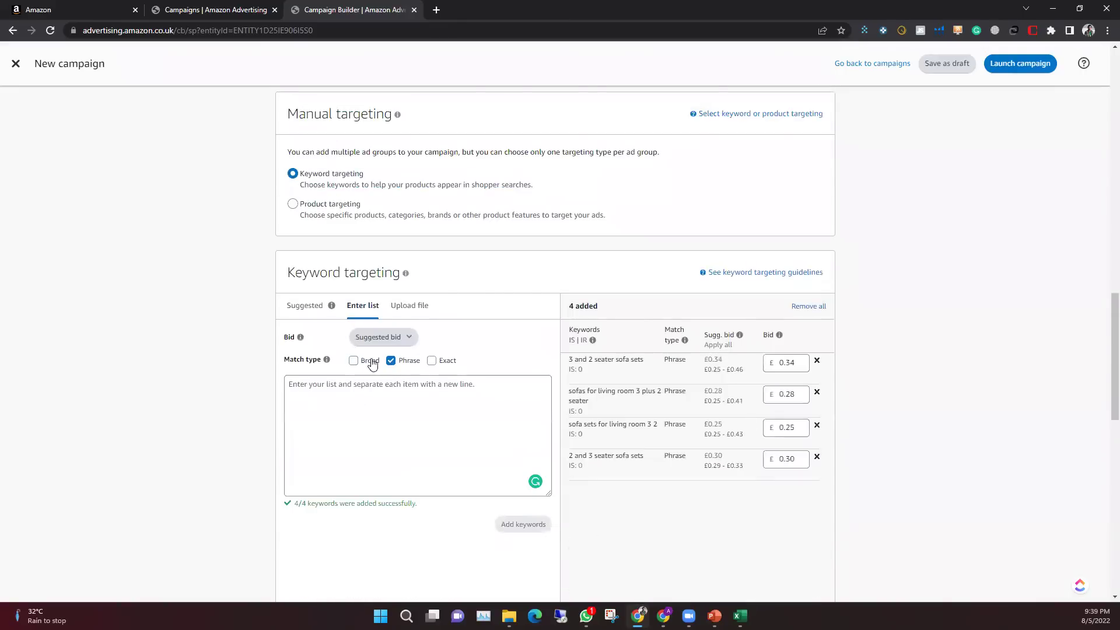
Change the match type to exact only and add the same copied keywords with suggested bids
{"action": "left_click", "coordinate": [432, 393]}
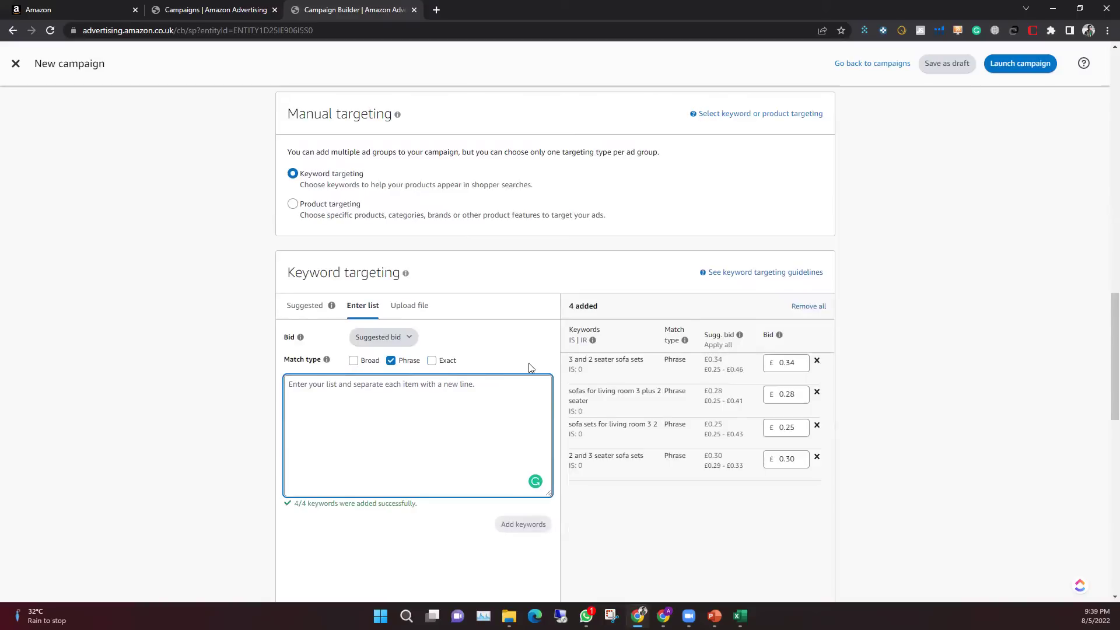
{"action": "left_click", "coordinate": [439, 373]}
{"action": "left_click", "coordinate": [442, 363]}
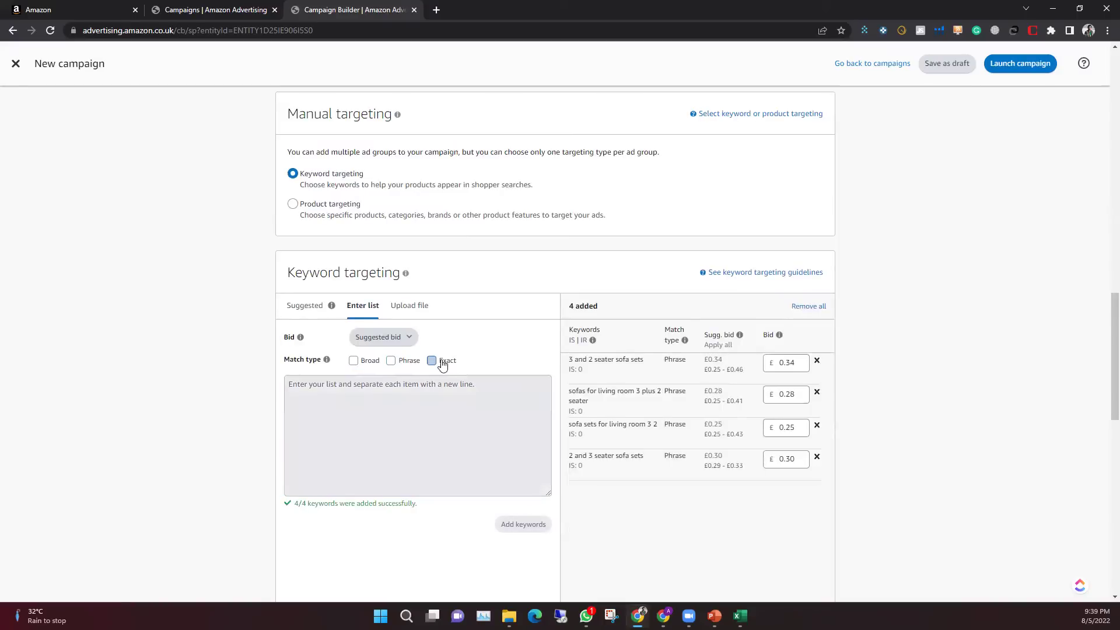
{"action": "left_click", "coordinate": [417, 405]}
{"action": "key", "text": "ctrl+v"}
{"action": "left_click", "coordinate": [533, 516]}
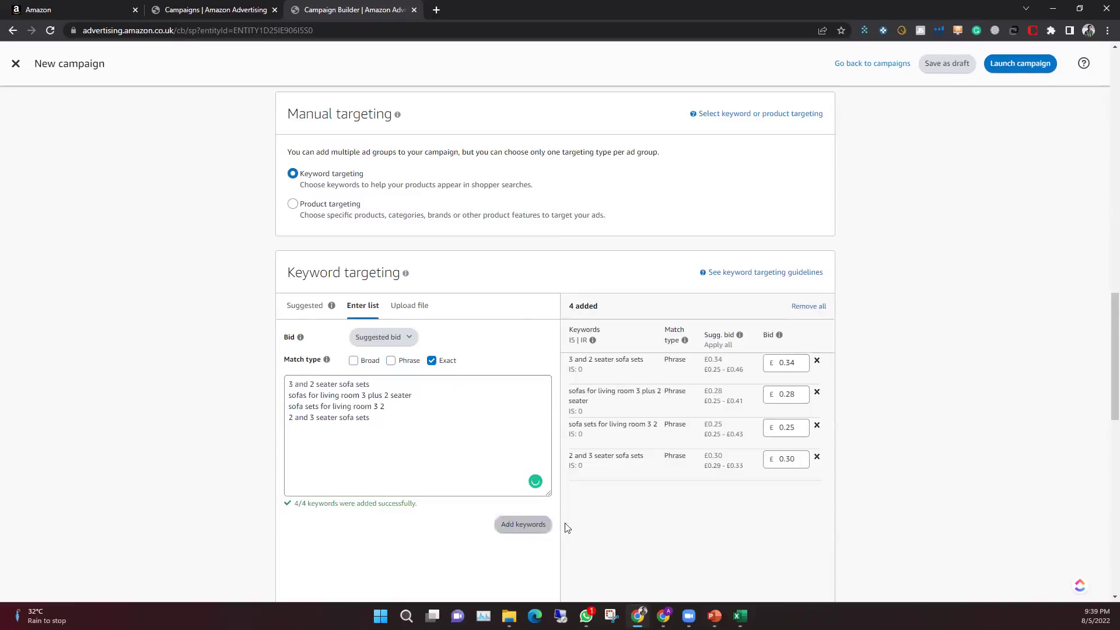
{"action": "scroll", "coordinate": [717, 478], "scroll_direction": "down", "scroll_amount": 3}
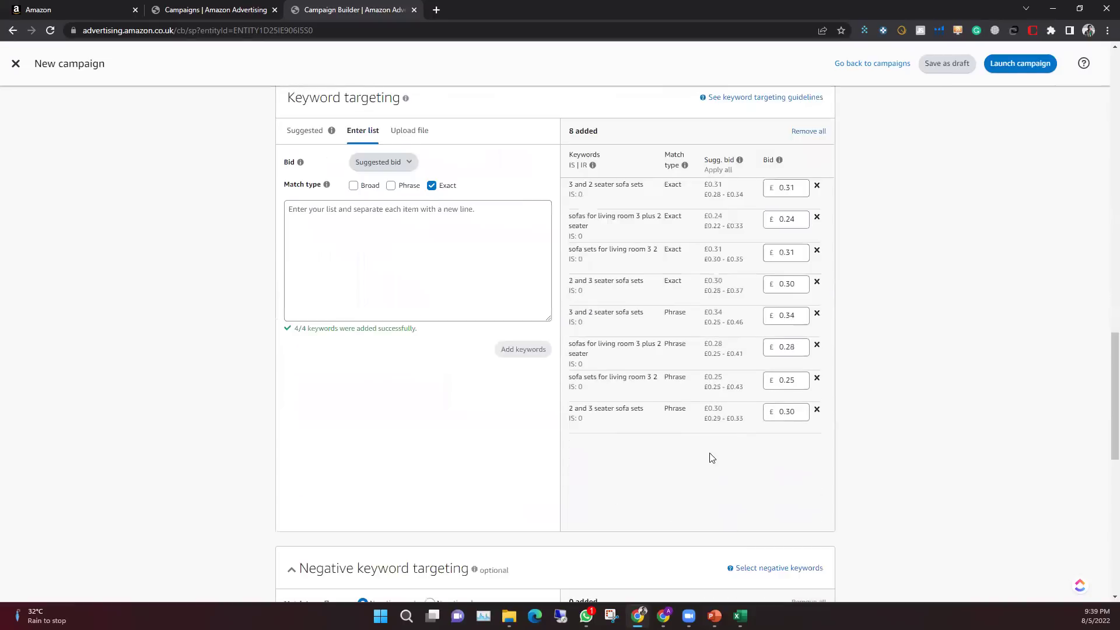
Change the match type to broad only and add the same copied keywords with suggested bids
{"action": "scroll", "coordinate": [712, 455], "scroll_direction": "up", "scroll_amount": 1}
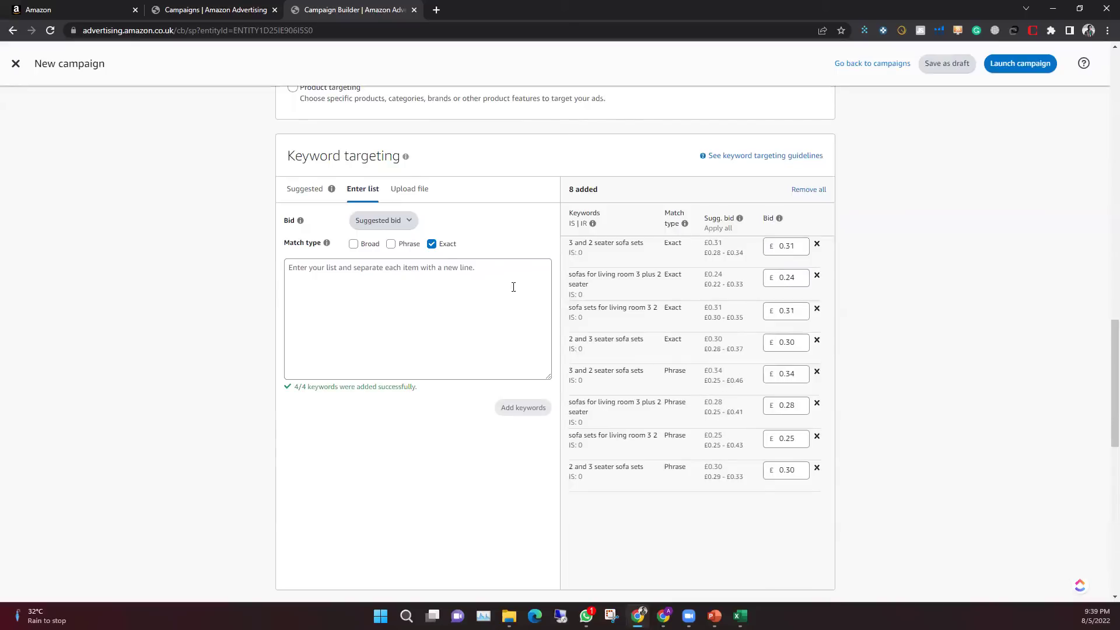
{"action": "left_click", "coordinate": [432, 244]}
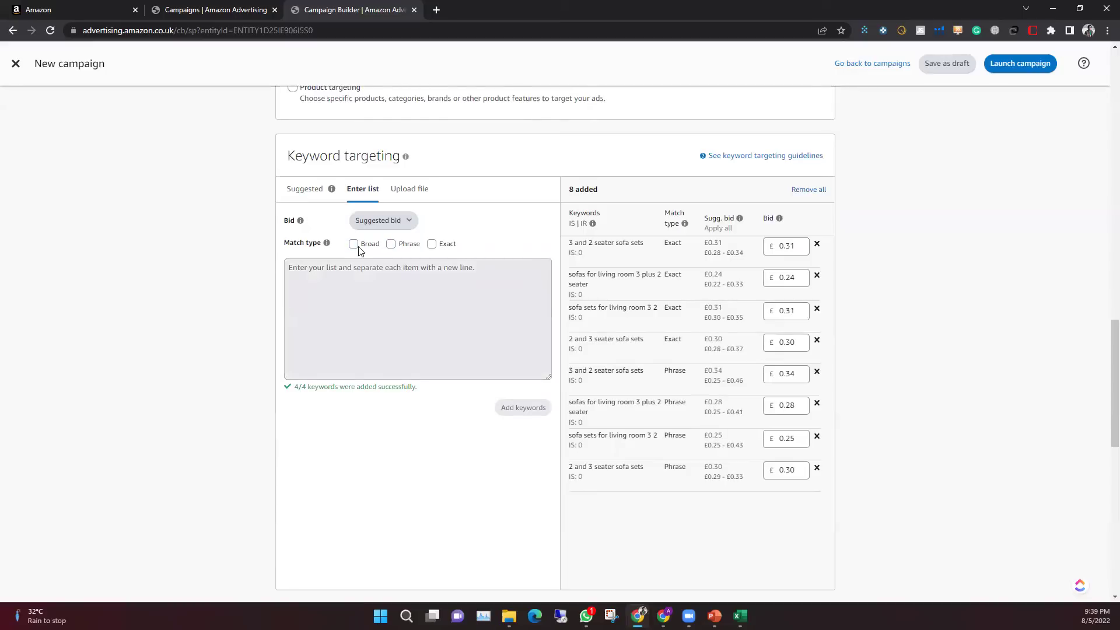
{"action": "left_click", "coordinate": [354, 244]}
{"action": "right_click", "coordinate": [425, 267]}
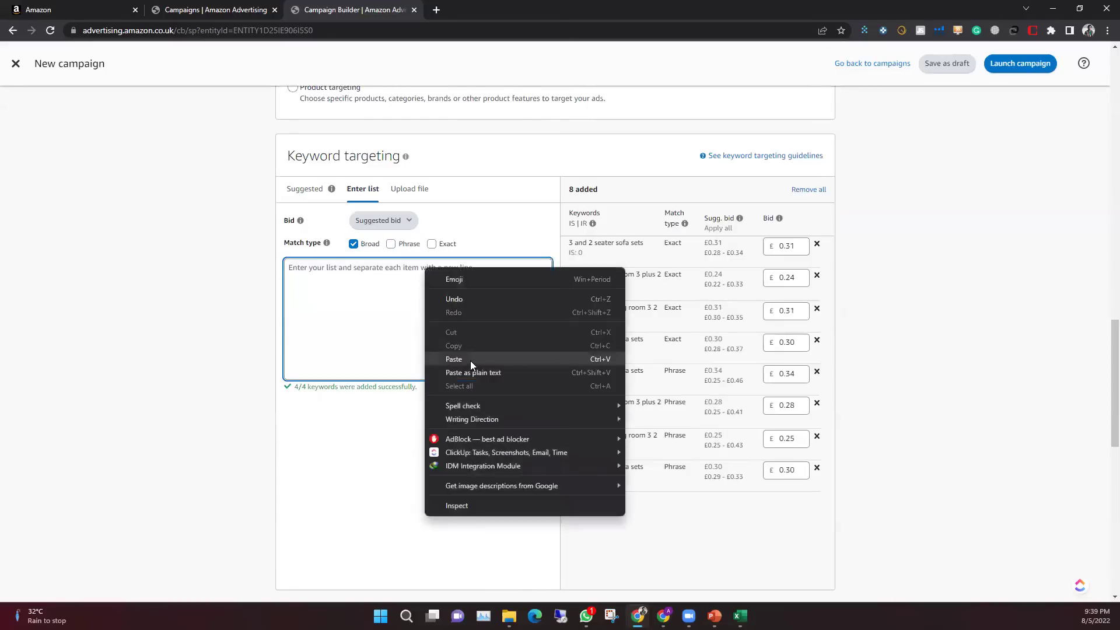
{"action": "left_click", "coordinate": [469, 360]}
{"action": "left_click", "coordinate": [542, 410]}
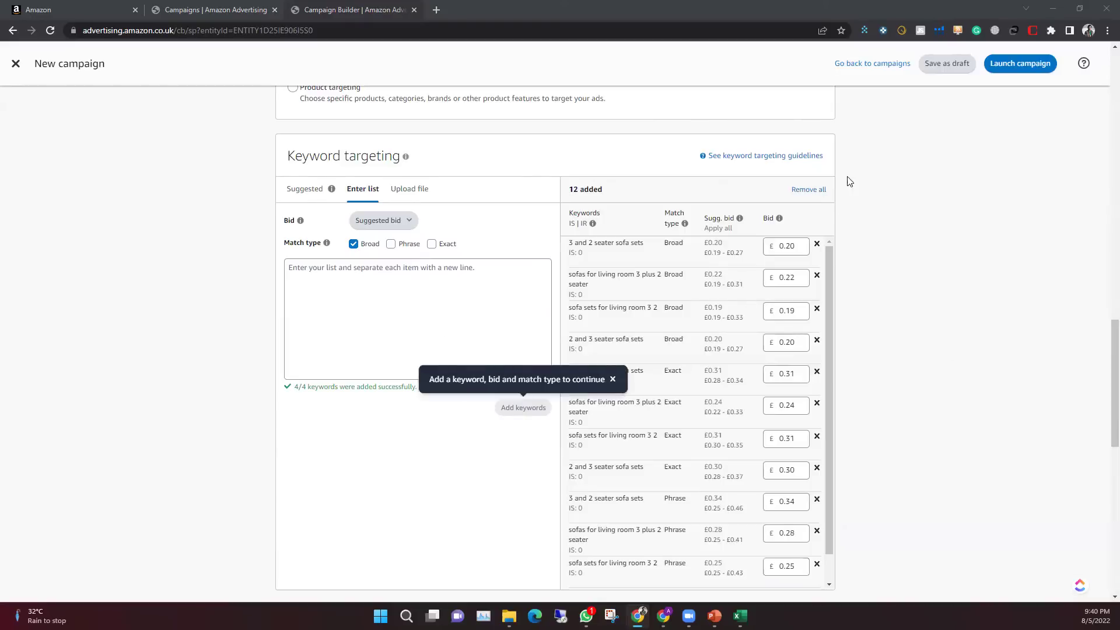
Review the full list of added broad, exact and phrase keywords with their bids
{"action": "left_click", "coordinate": [823, 185]}
{"action": "scroll", "coordinate": [875, 417], "scroll_direction": "down", "scroll_amount": 10}
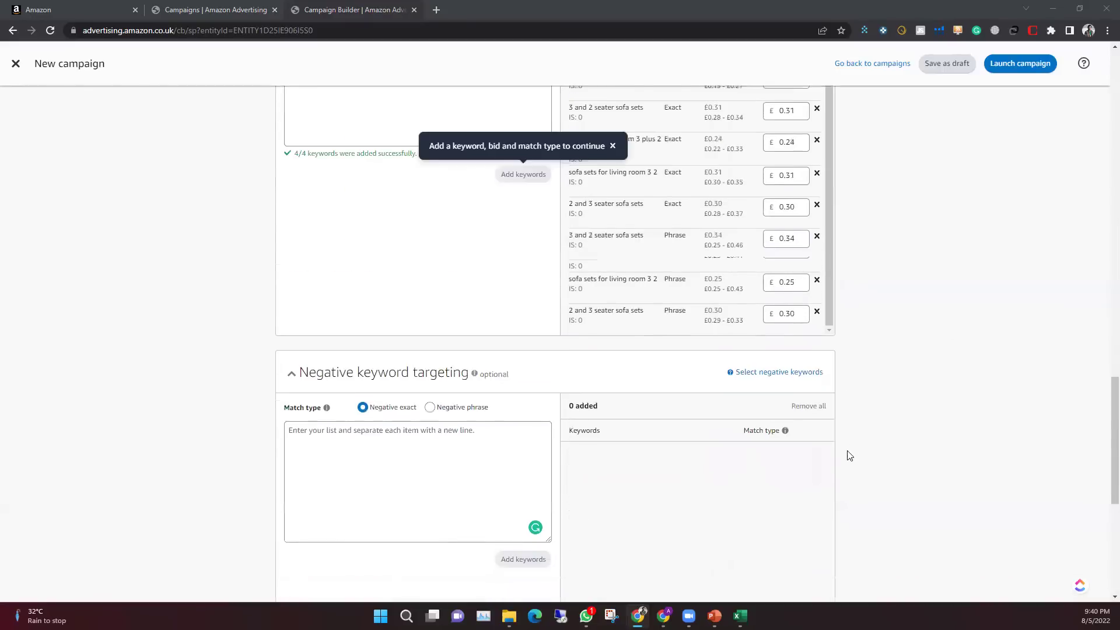
{"action": "scroll", "coordinate": [819, 481], "scroll_direction": "up", "scroll_amount": 10}
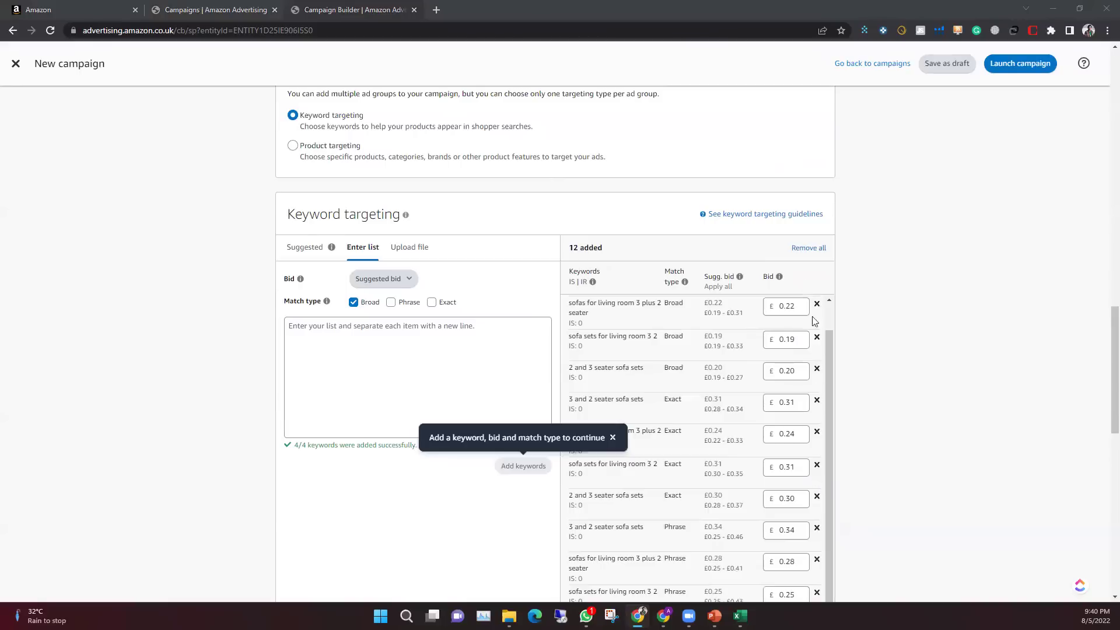
Remove all added keywords and switch the ad group's manual targeting to product targeting
{"action": "left_click", "coordinate": [808, 250]}
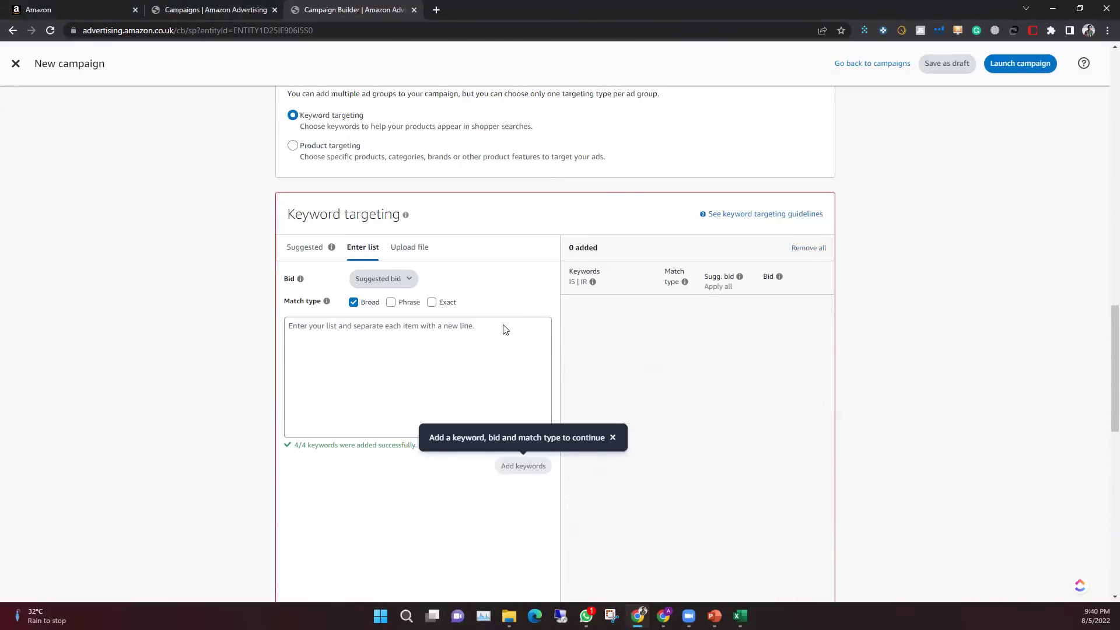
{"action": "scroll", "coordinate": [464, 337], "scroll_direction": "up", "scroll_amount": 10}
{"action": "scroll", "coordinate": [387, 325], "scroll_direction": "down", "scroll_amount": 5}
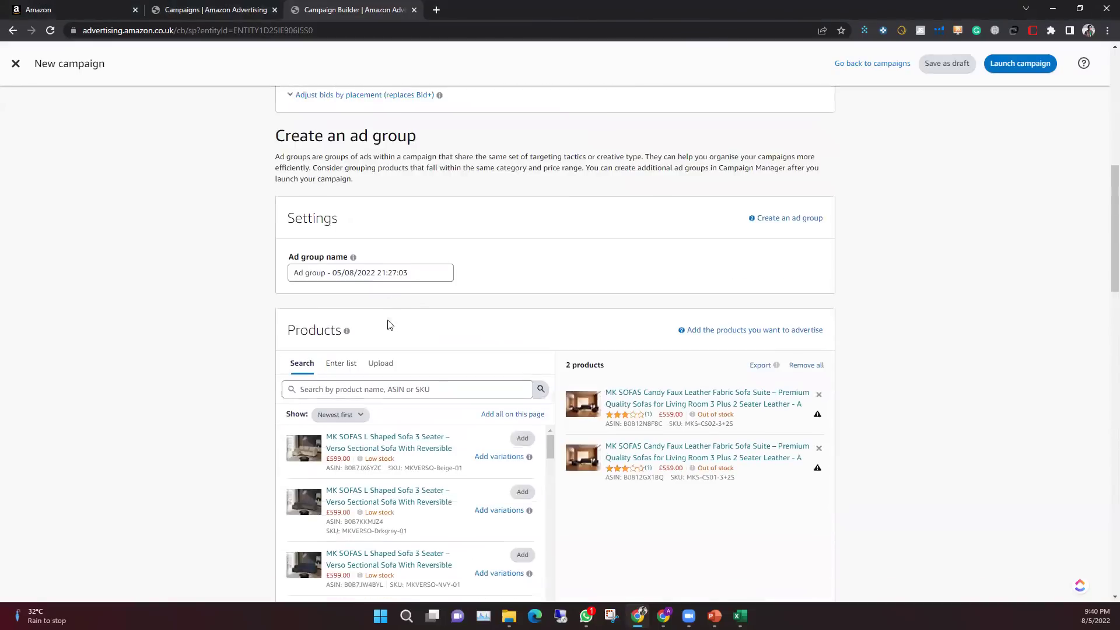
{"action": "left_click", "coordinate": [330, 503]}
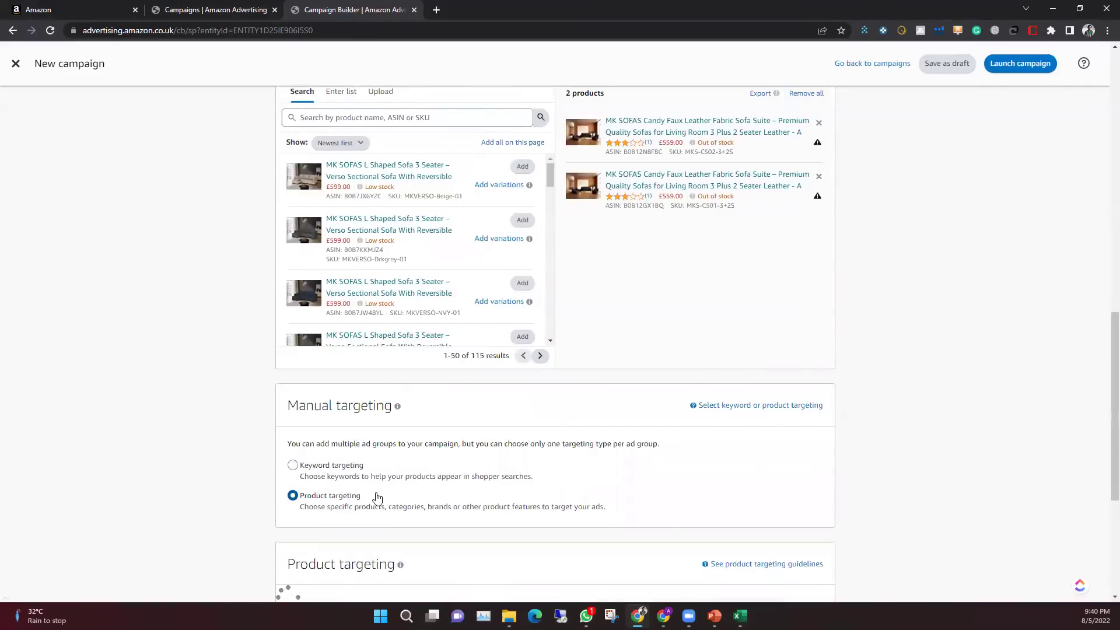
Try adding the suggested Sofas & Couches category as a product target, and remove it again
{"action": "scroll", "coordinate": [372, 497], "scroll_direction": "down", "scroll_amount": 4}
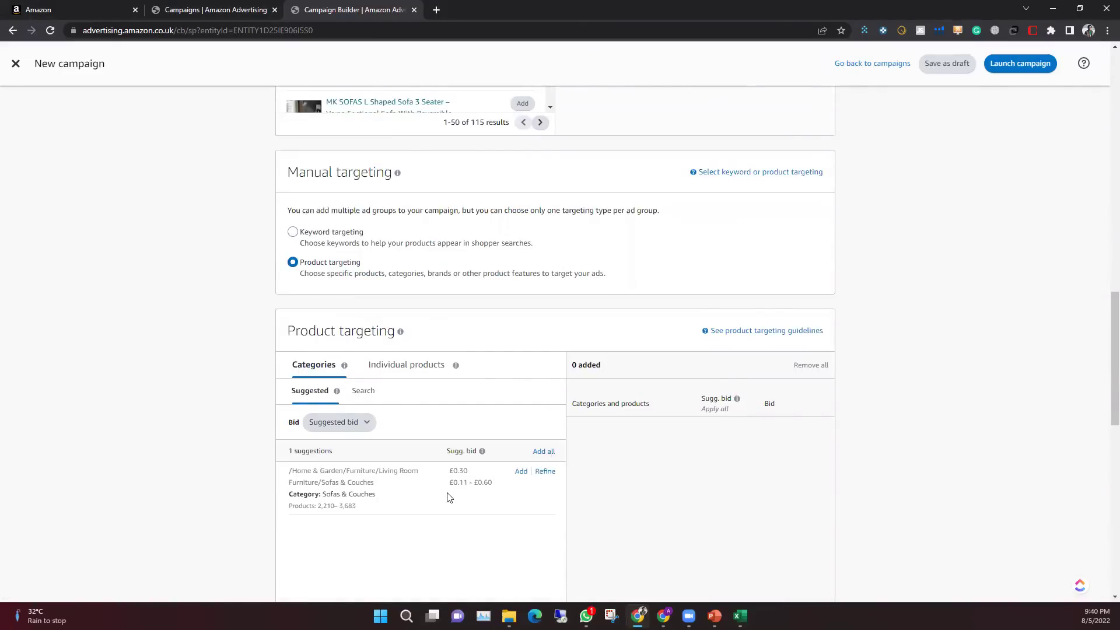
{"action": "left_click", "coordinate": [517, 473]}
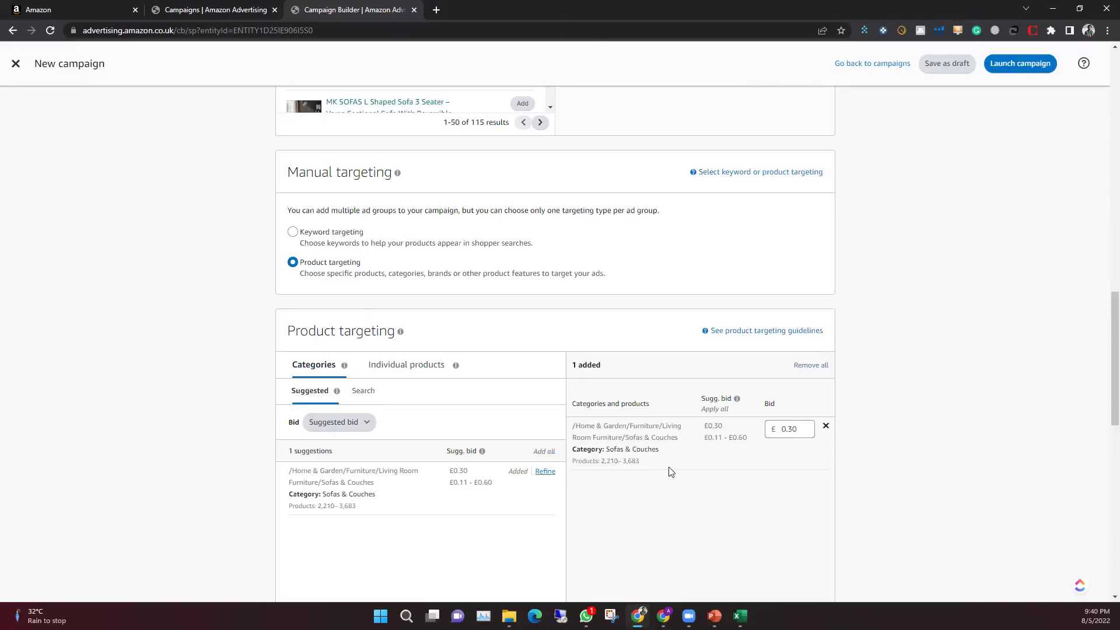
{"action": "left_click", "coordinate": [825, 429]}
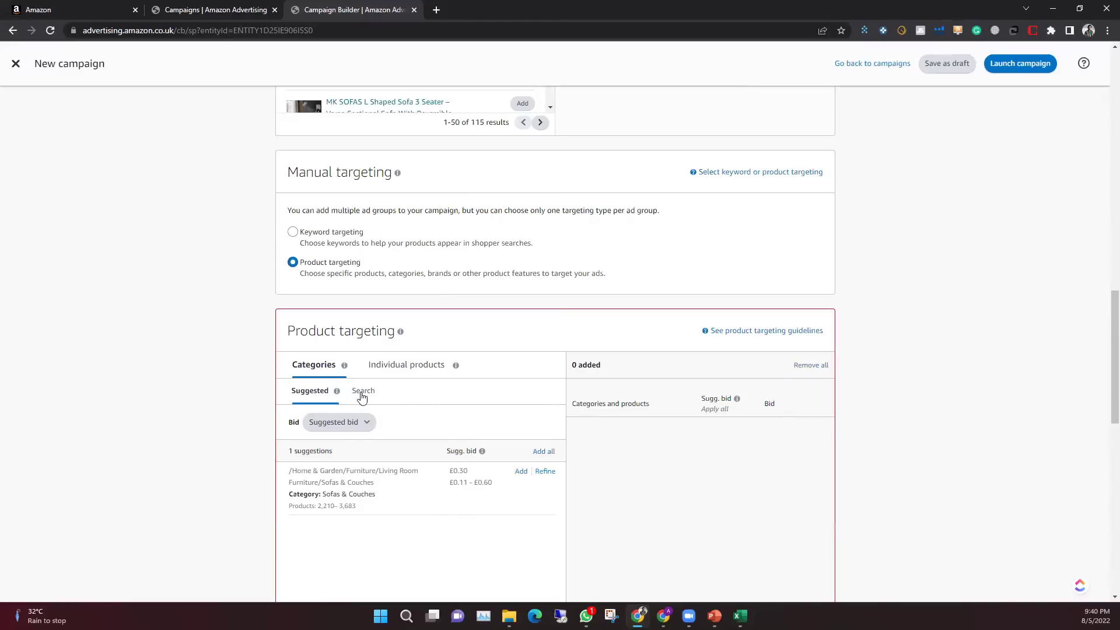
Examine the individual product targeting options, including the suggested competitor products, and compare them with the advertised products
{"action": "left_click", "coordinate": [399, 367]}
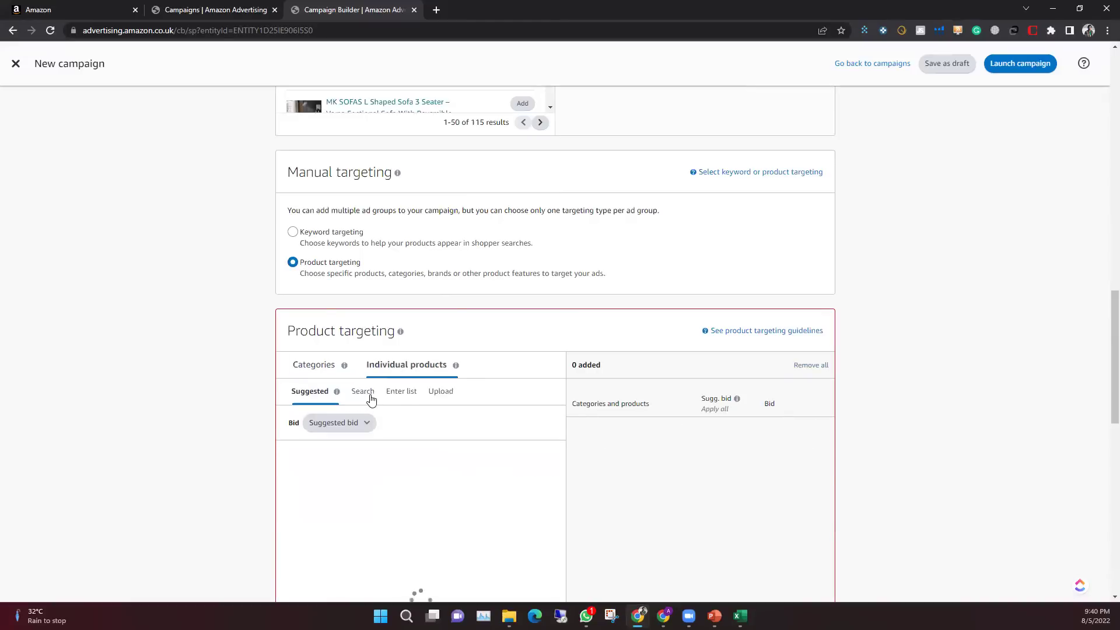
{"action": "left_click", "coordinate": [401, 392]}
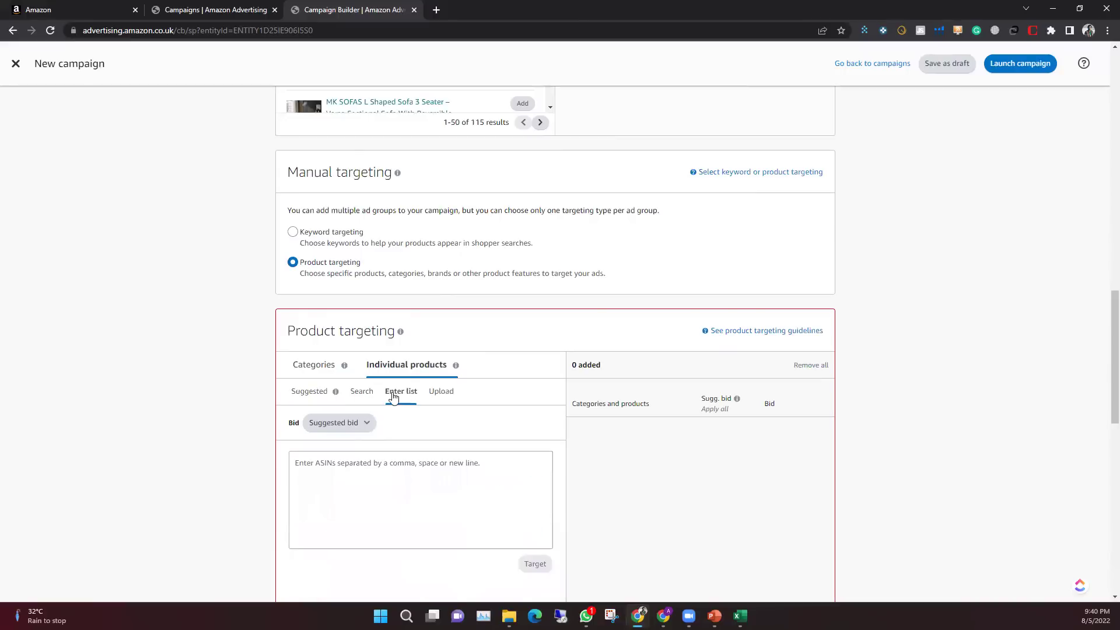
{"action": "left_click", "coordinate": [362, 392]}
{"action": "left_click", "coordinate": [318, 392]}
{"action": "scroll", "coordinate": [477, 453], "scroll_direction": "down", "scroll_amount": 3}
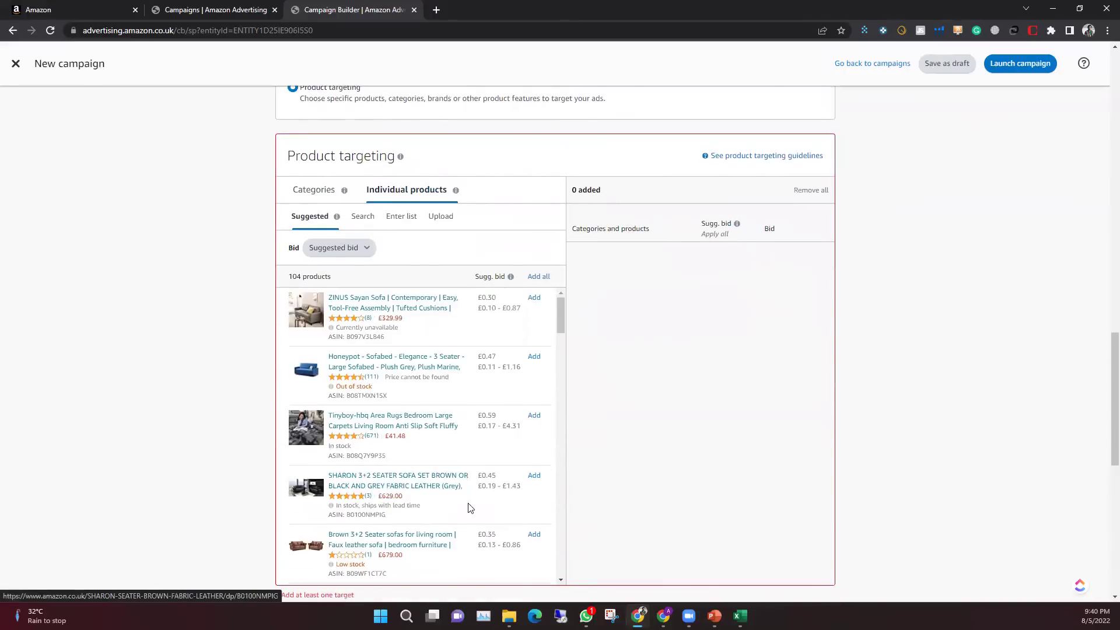
{"action": "scroll", "coordinate": [470, 505], "scroll_direction": "down", "scroll_amount": 4}
{"action": "scroll", "coordinate": [471, 503], "scroll_direction": "up", "scroll_amount": 6}
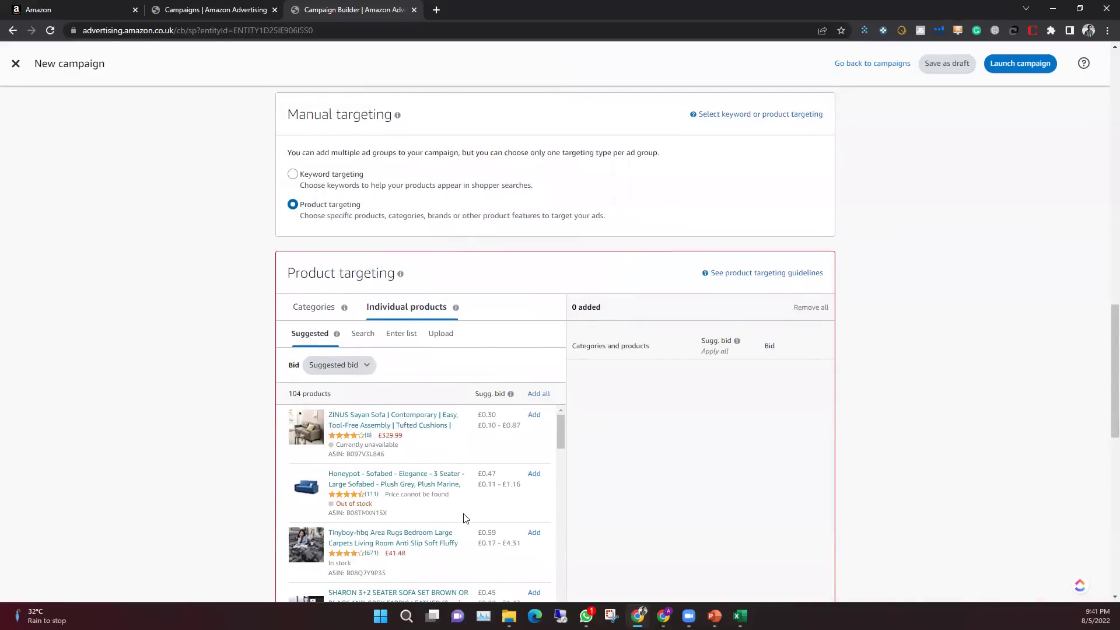
{"action": "scroll", "coordinate": [666, 351], "scroll_direction": "up", "scroll_amount": 10}
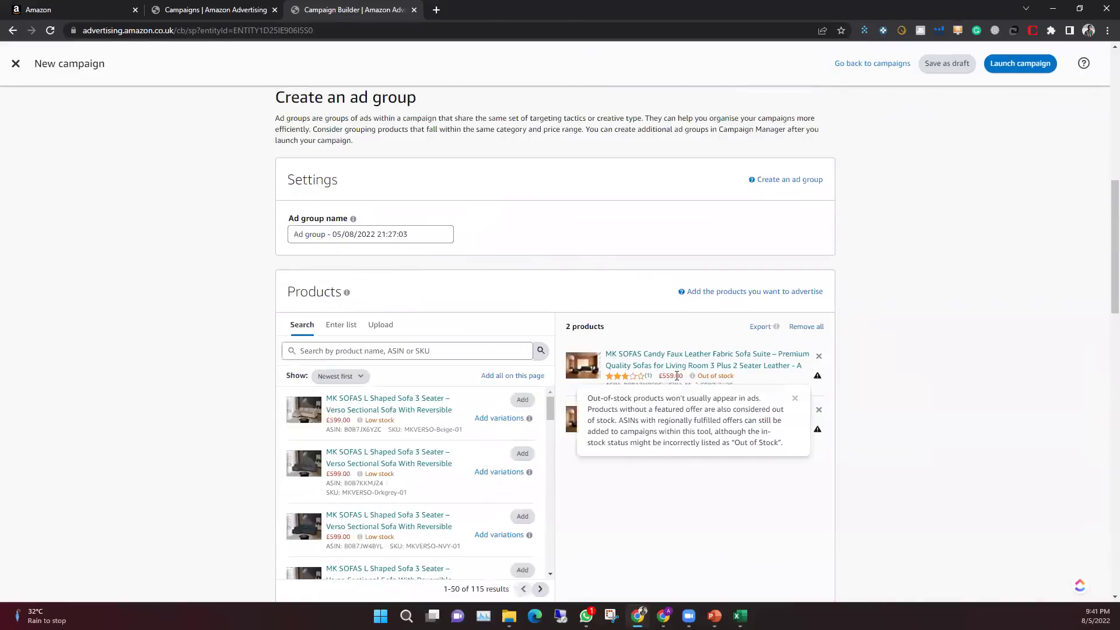
{"action": "scroll", "coordinate": [419, 353], "scroll_direction": "down", "scroll_amount": 9}
{"action": "scroll", "coordinate": [425, 309], "scroll_direction": "down", "scroll_amount": 1}
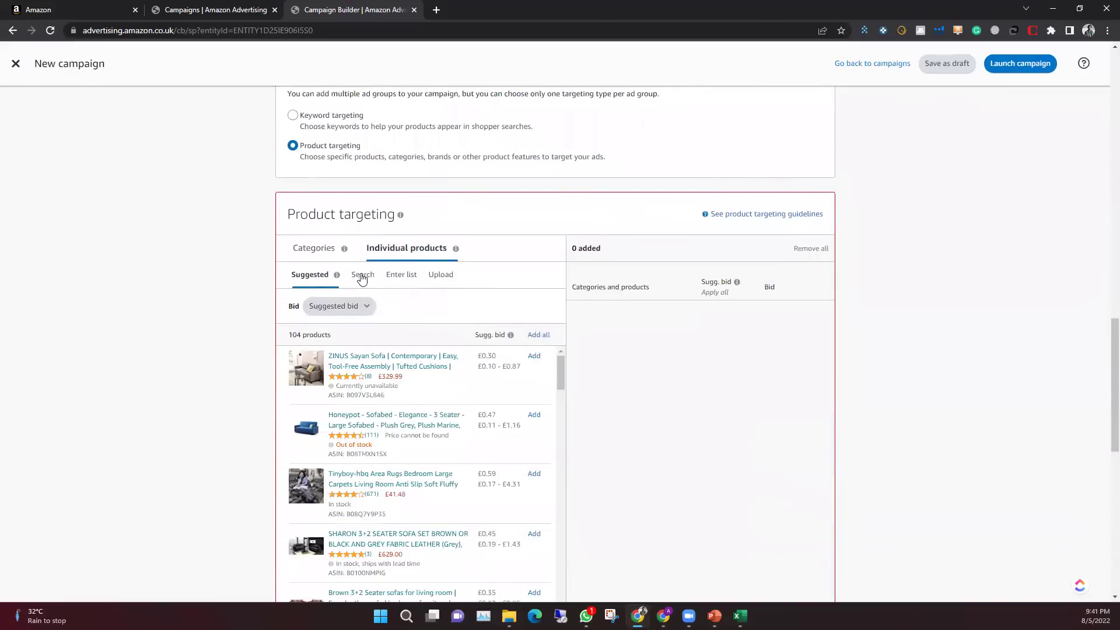
Prepare the ASIN list entry for individual products, switch to the candy sofa product tgt.xlsx workbook in Excel and enable editing
{"action": "left_click", "coordinate": [400, 277]}
{"action": "left_click", "coordinate": [387, 358]}
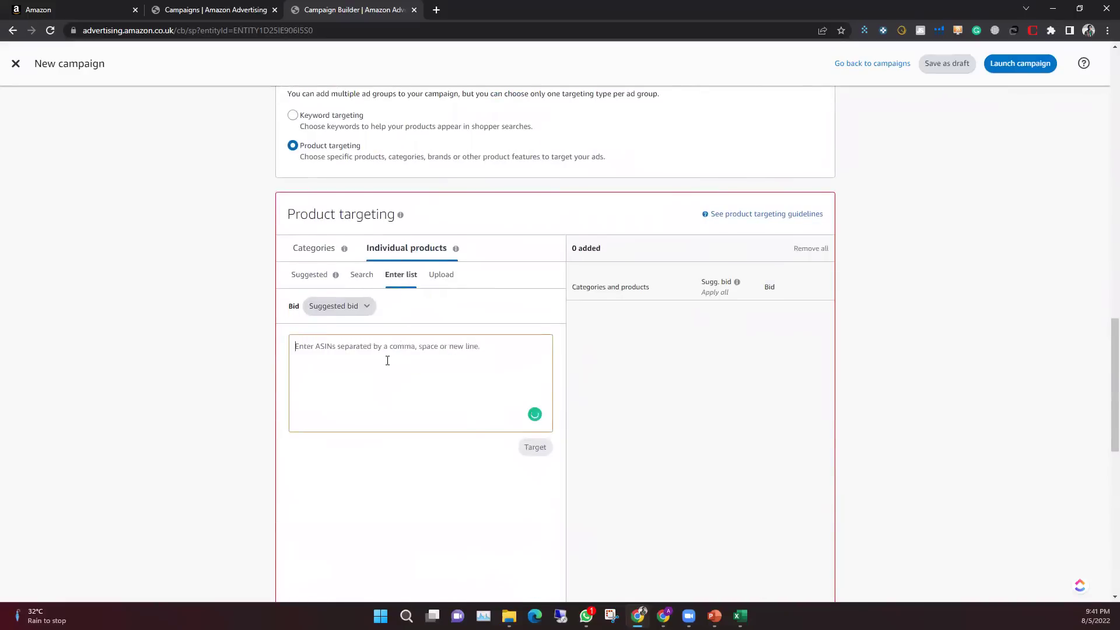
{"action": "left_click", "coordinate": [739, 615]}
{"action": "left_click", "coordinate": [739, 615]}
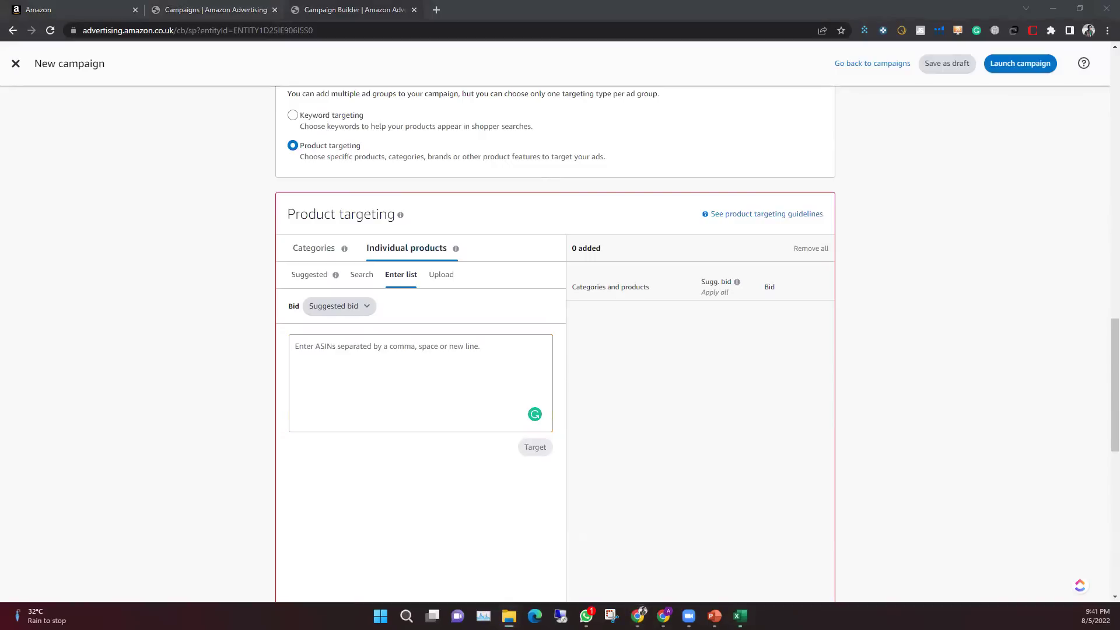
{"action": "key", "text": "alt+Tab"}
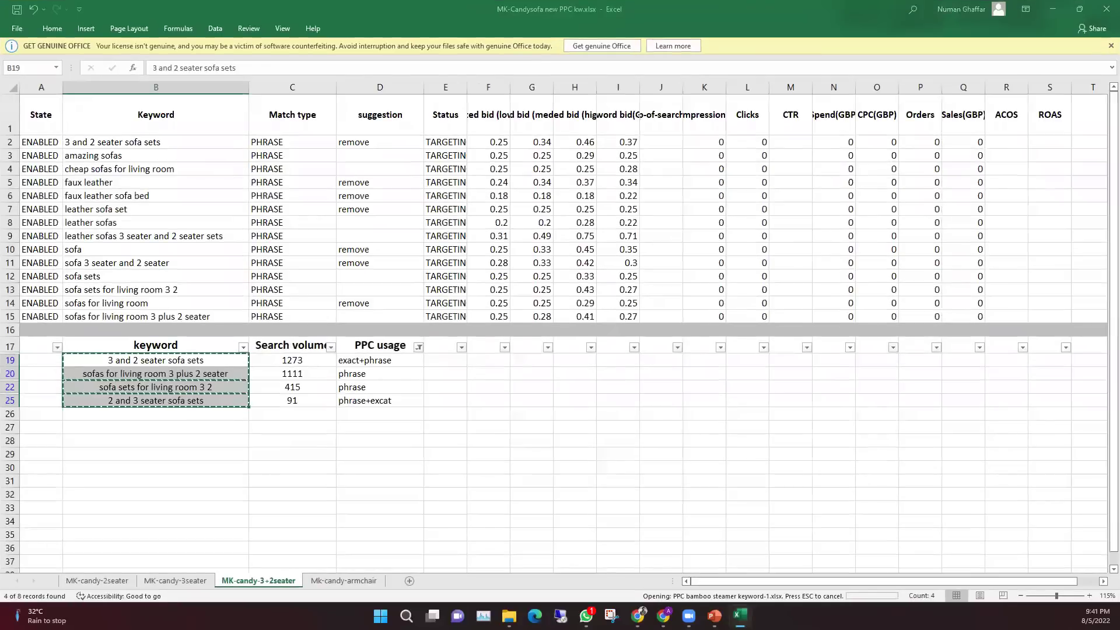
{"action": "key", "text": "alt+Tab"}
{"action": "key", "text": "alt+Tab"}
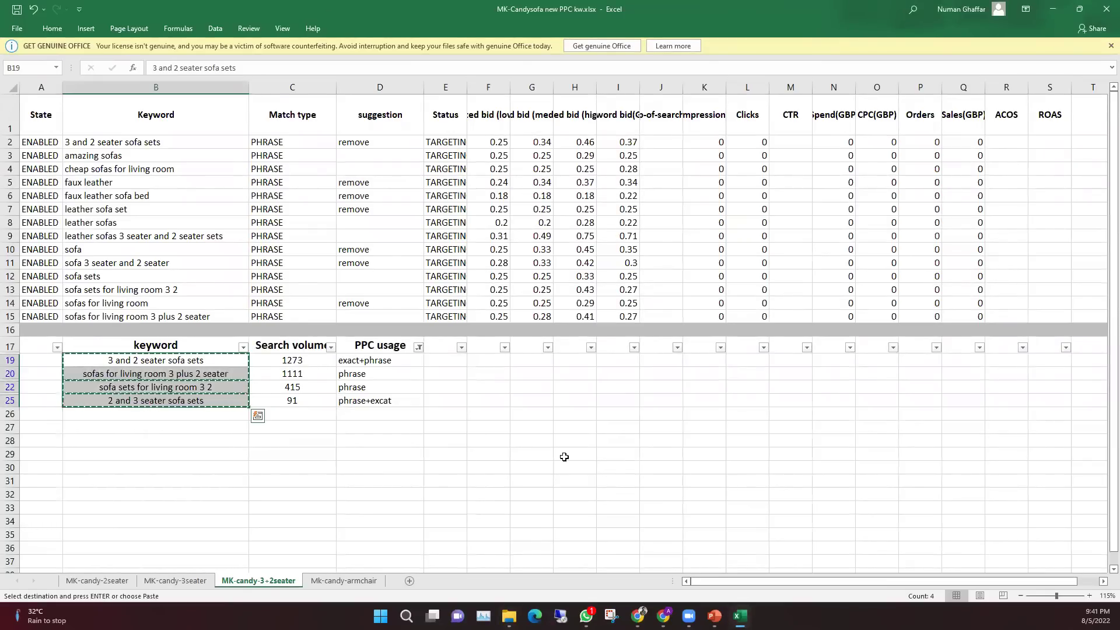
{"action": "mouse_move", "coordinate": [739, 615]}
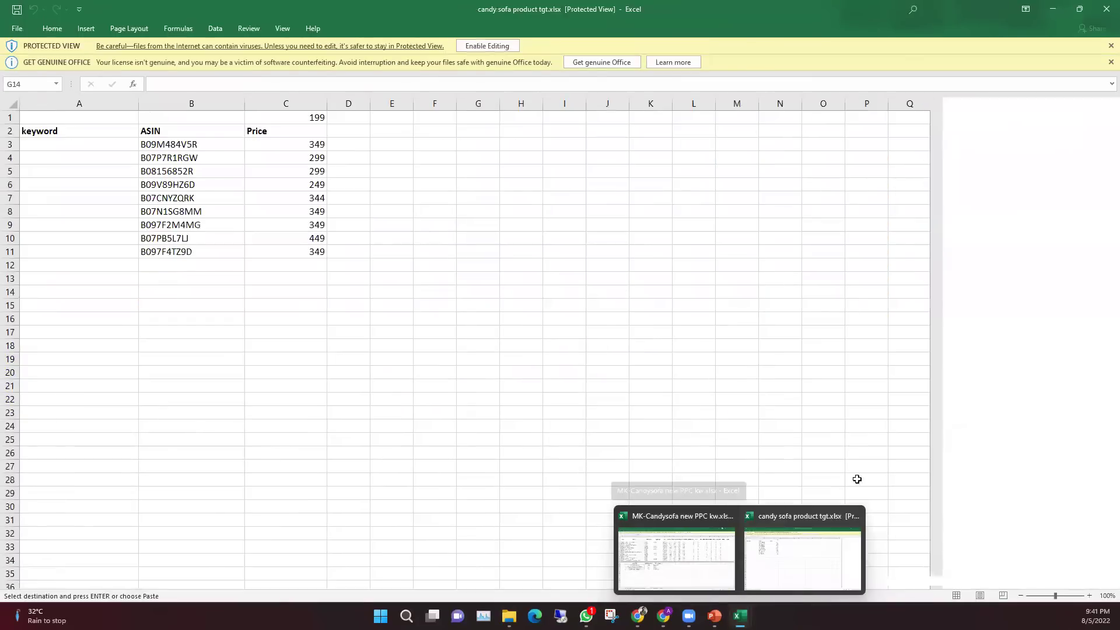
{"action": "left_click", "coordinate": [504, 47]}
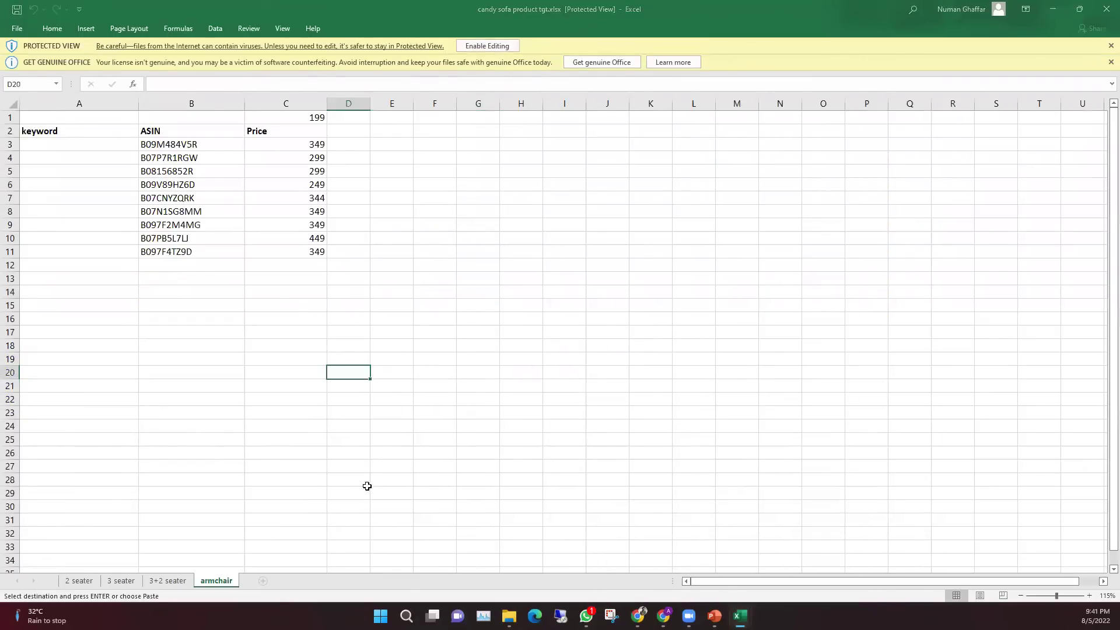
Copy all the ASINs in cells B3 to B22 of the 3+2 seater sheet
{"action": "left_click", "coordinate": [176, 581]}
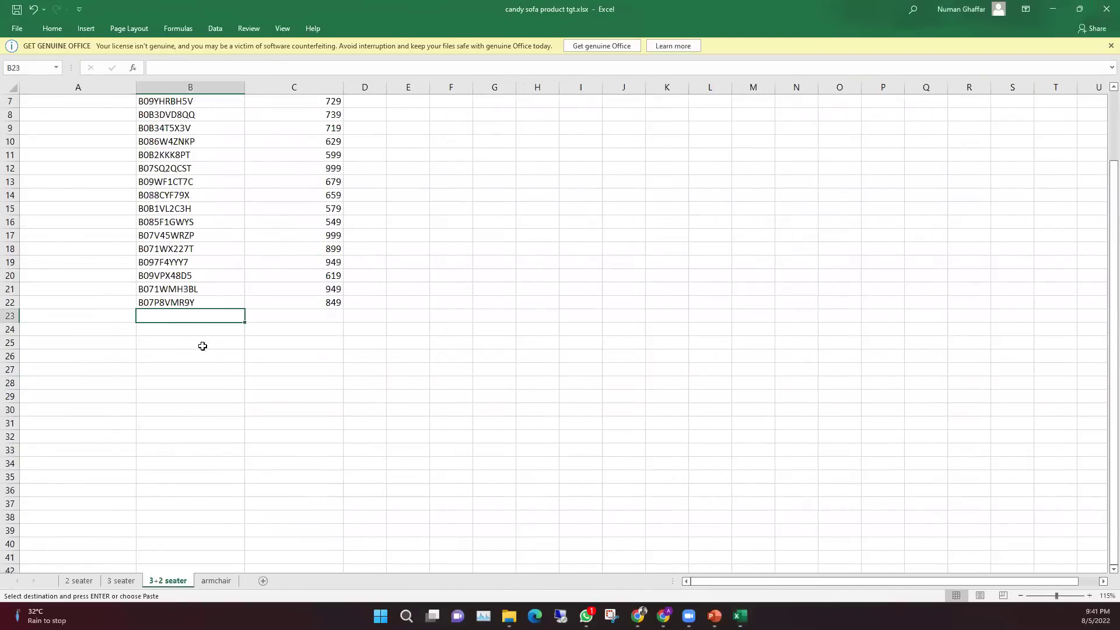
{"action": "scroll", "coordinate": [201, 338], "scroll_direction": "up", "scroll_amount": 2}
{"action": "left_click_drag", "start_coordinate": [198, 127], "coordinate": [173, 382]}
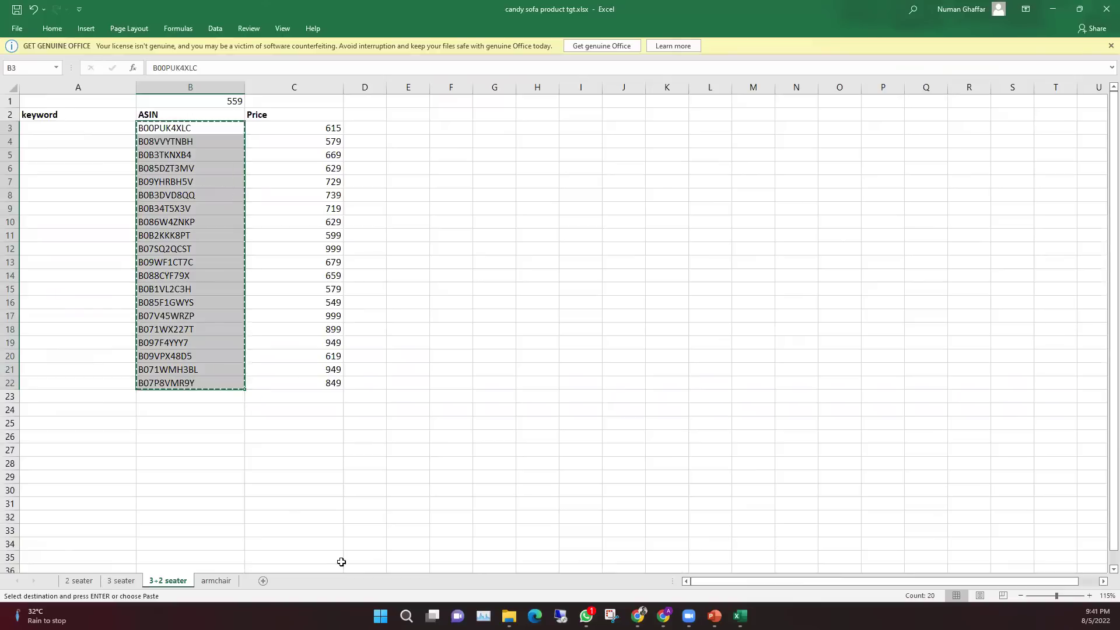
Return to the campaign builder in Chrome and add the copied ASINs as individual product targets with suggested bids
{"action": "mouse_move", "coordinate": [509, 615]}
{"action": "left_click", "coordinate": [739, 615]}
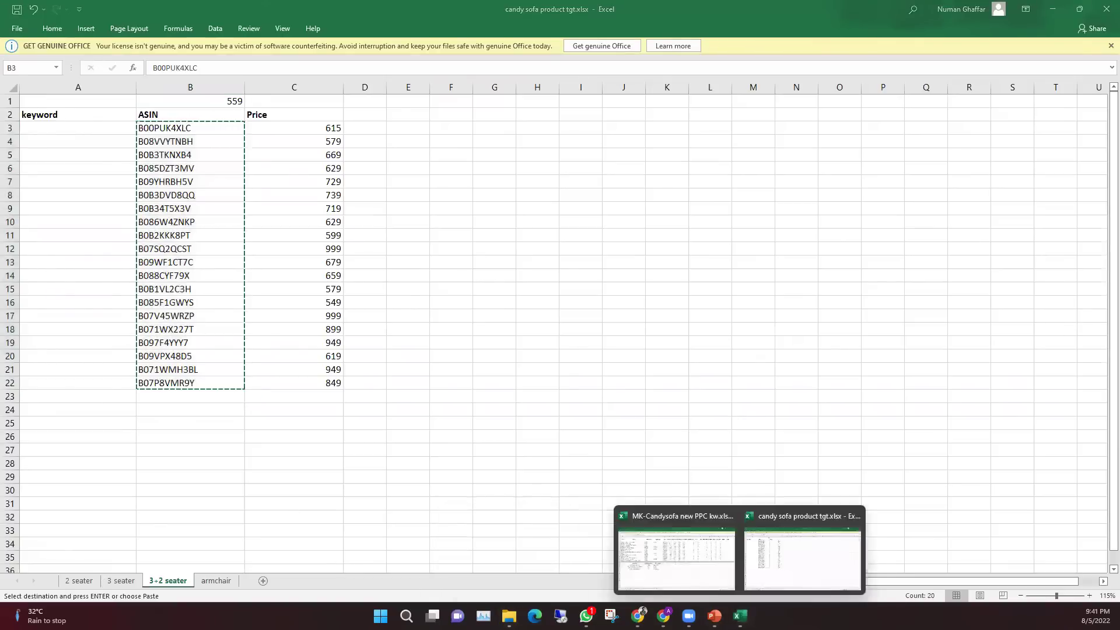
{"action": "key", "text": "alt+Tab"}
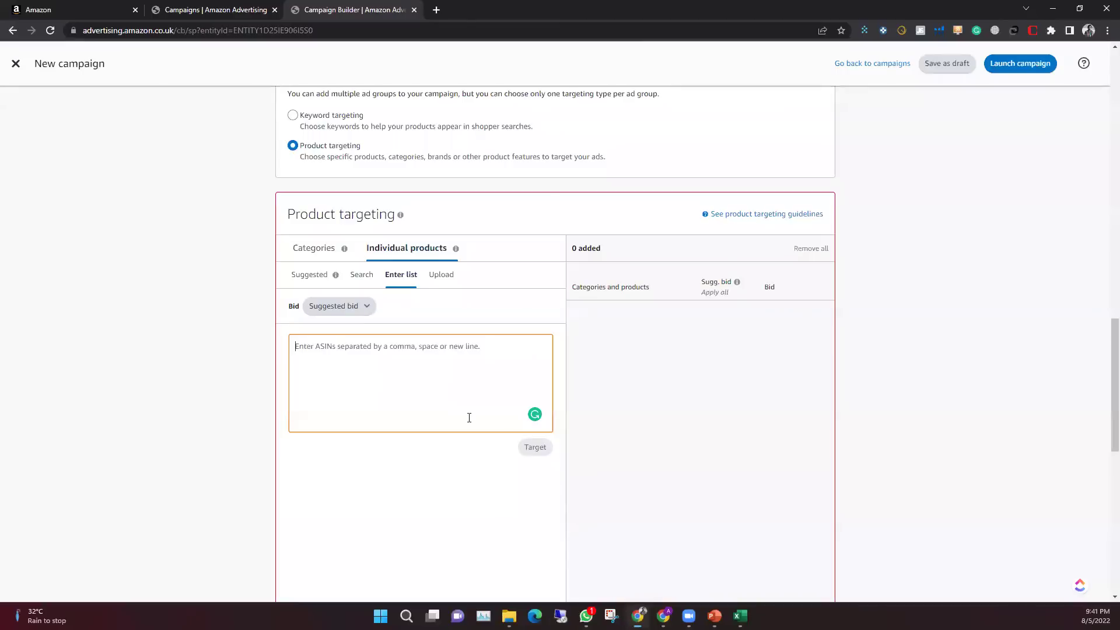
{"action": "key", "text": "ctrl+v"}
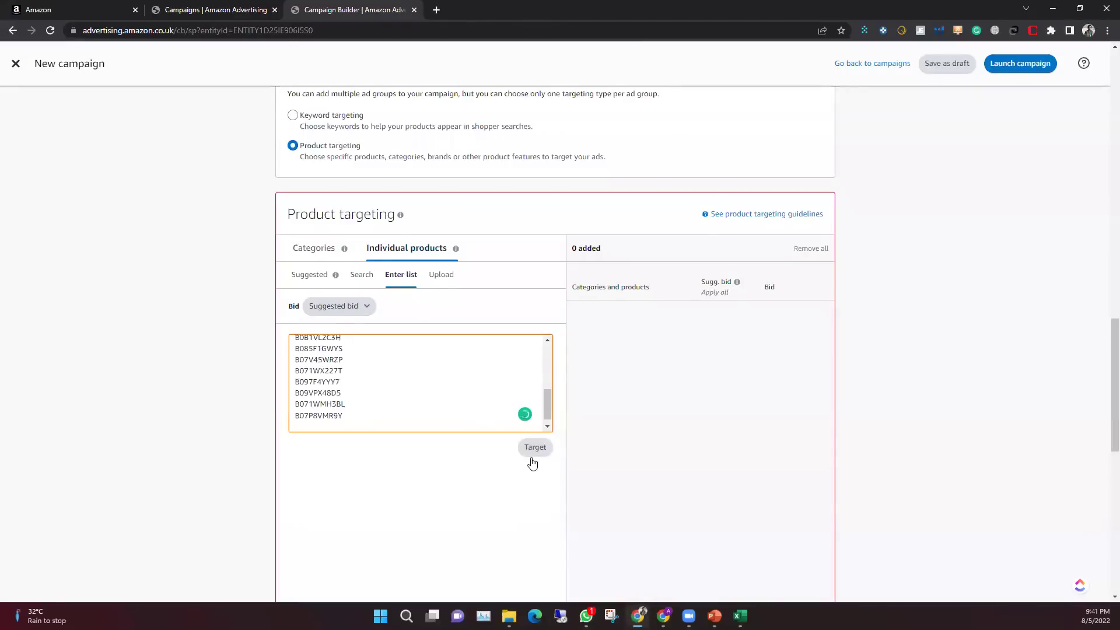
{"action": "left_click", "coordinate": [540, 460]}
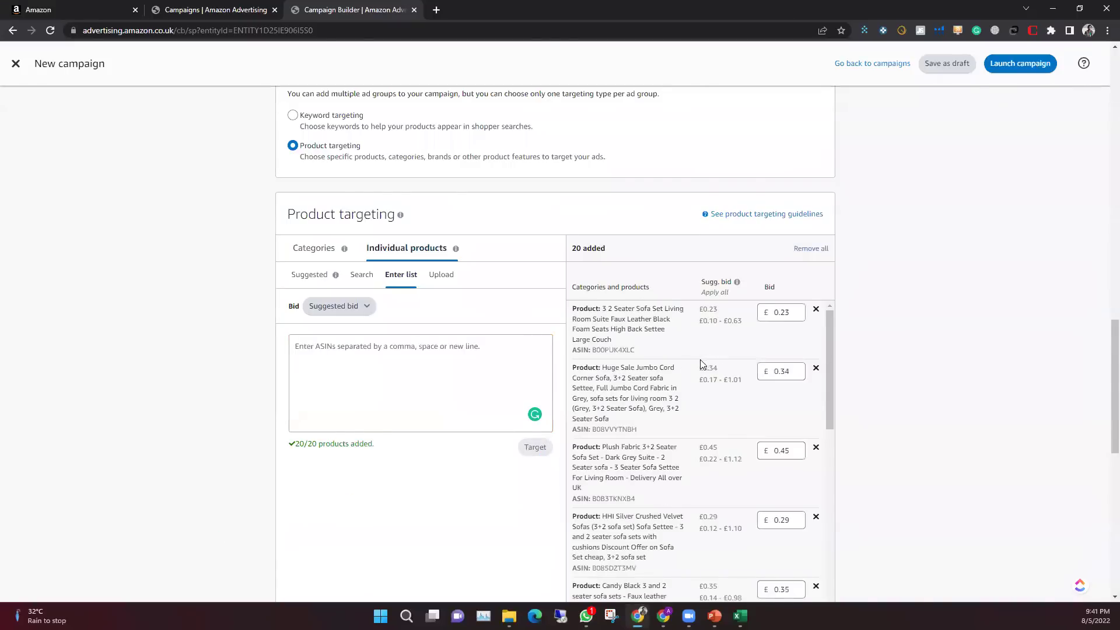
Review the added product targets with their bids, and examine the negative product targeting options for excluding brands and products
{"action": "scroll", "coordinate": [790, 348], "scroll_direction": "down", "scroll_amount": 10}
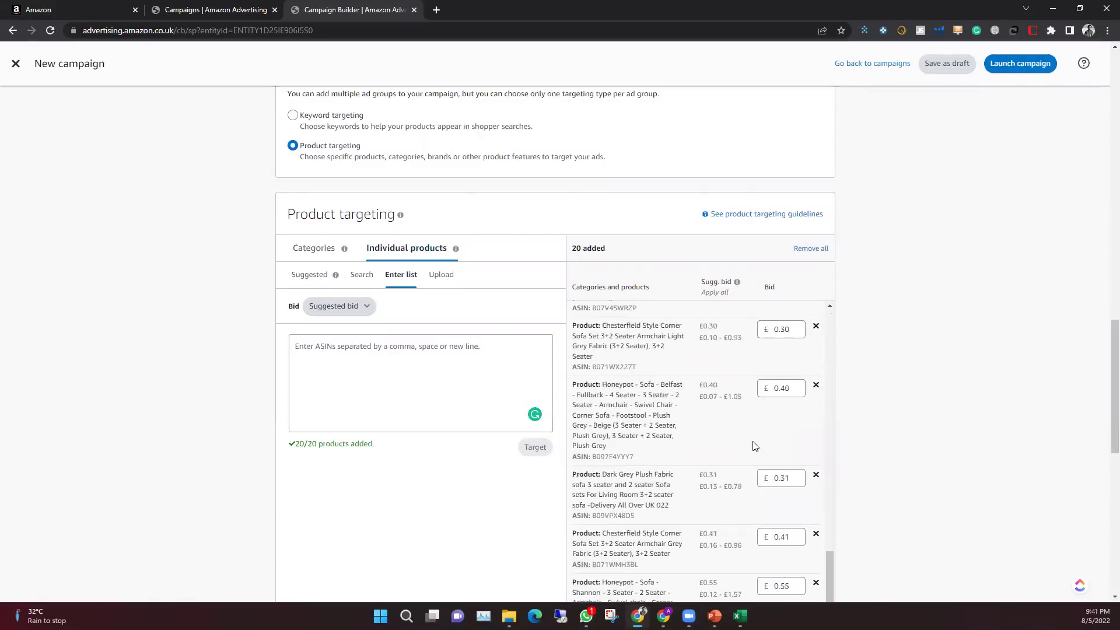
{"action": "scroll", "coordinate": [680, 383], "scroll_direction": "down", "scroll_amount": 6}
{"action": "scroll", "coordinate": [667, 390], "scroll_direction": "up", "scroll_amount": 3}
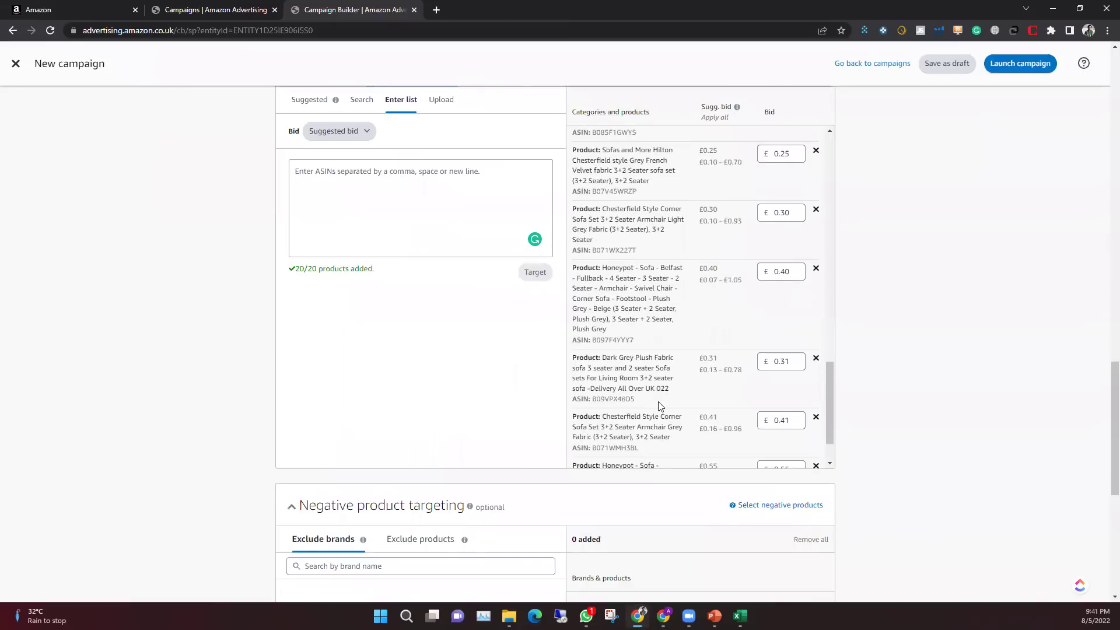
{"action": "scroll", "coordinate": [615, 427], "scroll_direction": "down", "scroll_amount": 1}
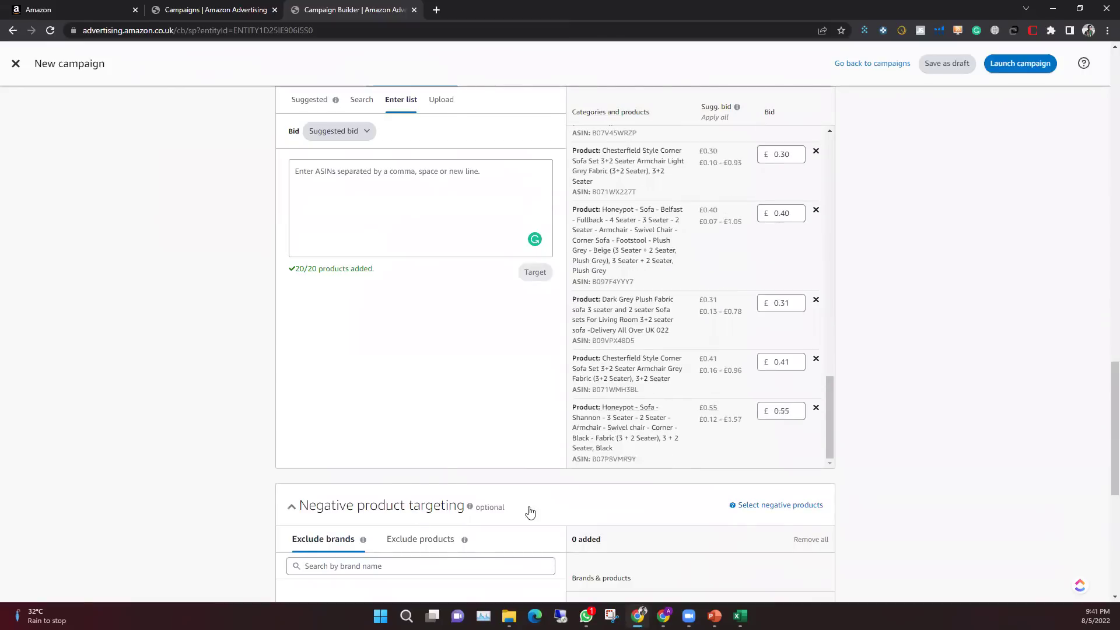
{"action": "scroll", "coordinate": [422, 561], "scroll_direction": "down", "scroll_amount": 4}
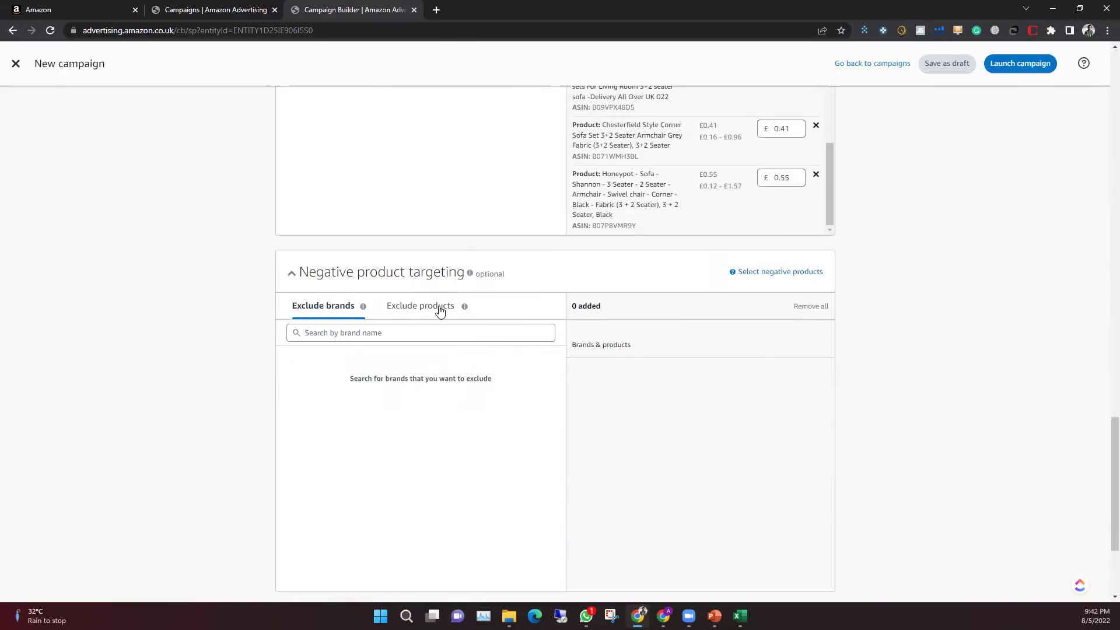
{"action": "left_click", "coordinate": [441, 312]}
{"action": "left_click", "coordinate": [342, 306]}
{"action": "left_click", "coordinate": [329, 332]}
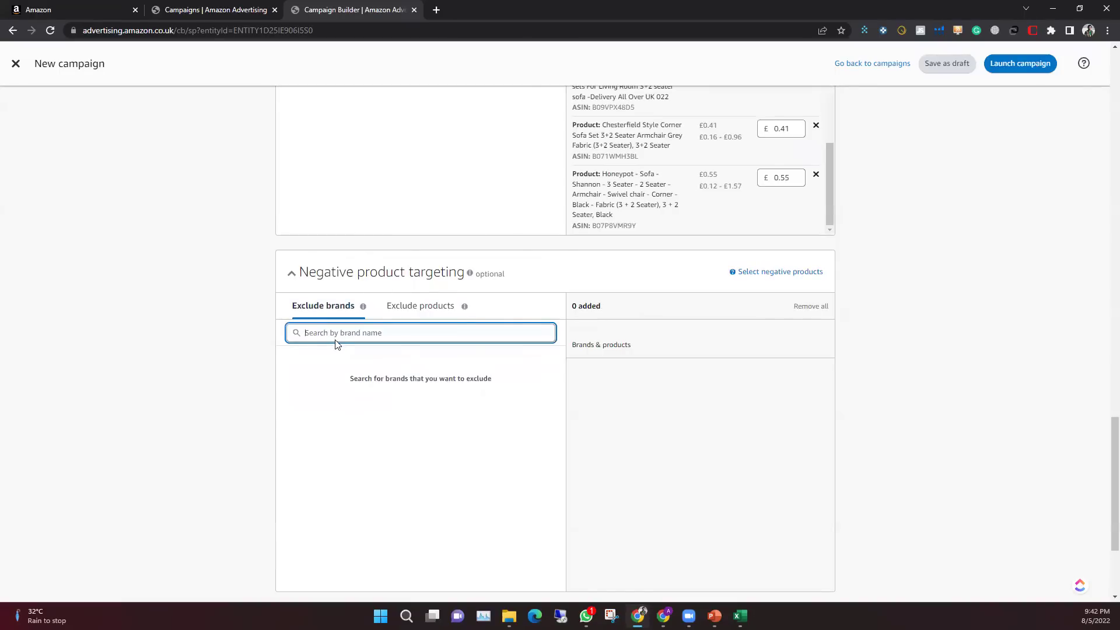
{"action": "left_click", "coordinate": [397, 309]}
{"action": "left_click", "coordinate": [365, 359]}
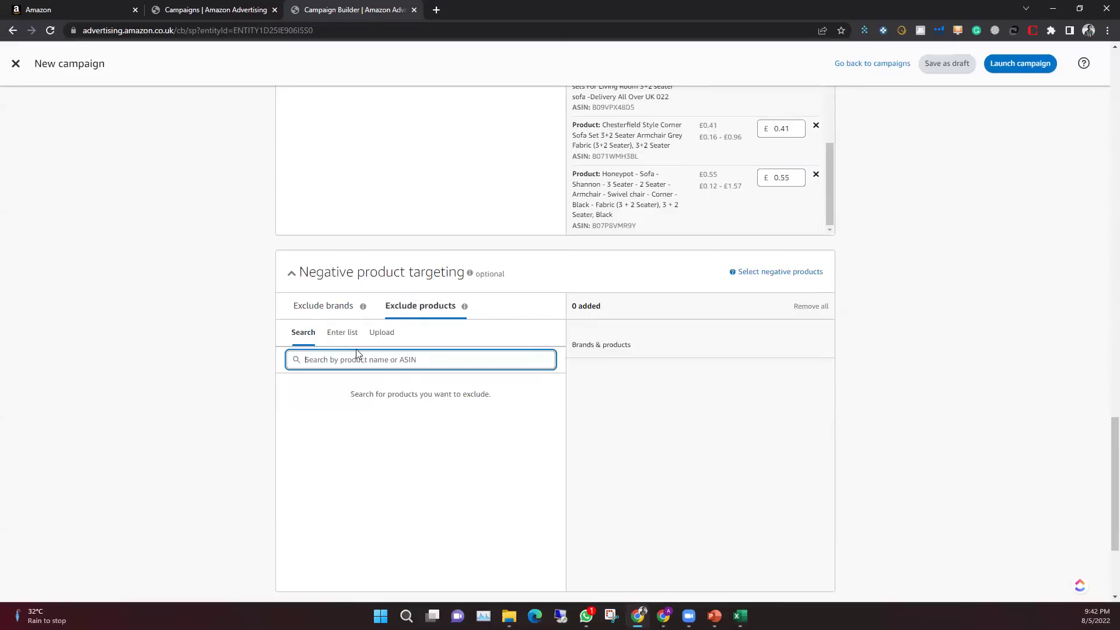
{"action": "scroll", "coordinate": [609, 461], "scroll_direction": "down", "scroll_amount": 3}
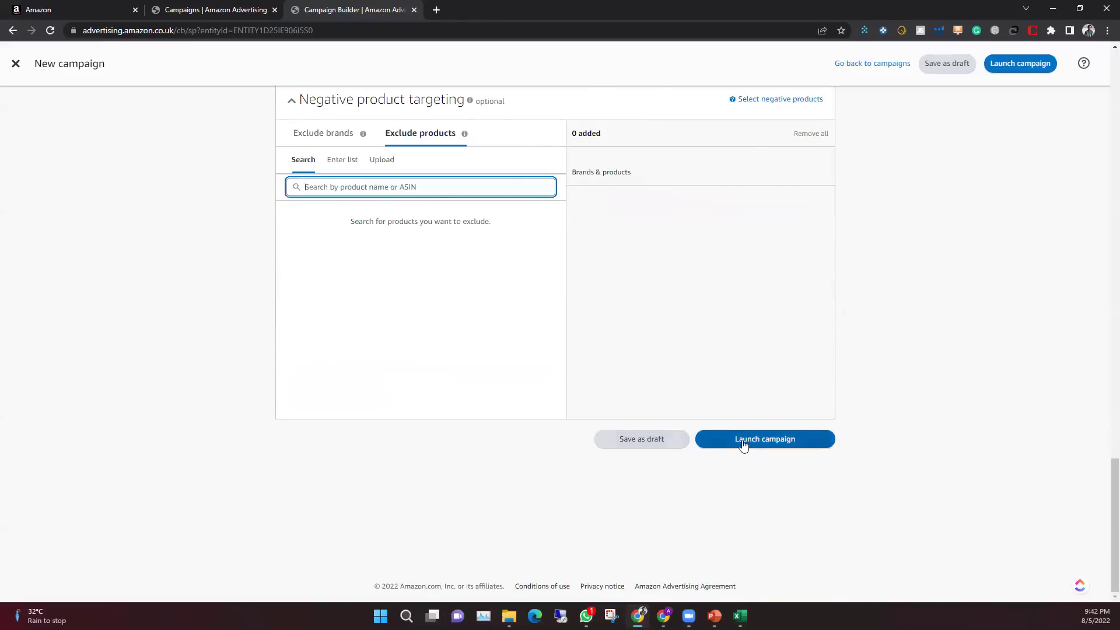
Close the campaign builder and leave the page without saving the new campaign
{"action": "scroll", "coordinate": [742, 445], "scroll_direction": "up", "scroll_amount": 12}
{"action": "scroll", "coordinate": [483, 265], "scroll_direction": "up", "scroll_amount": 14}
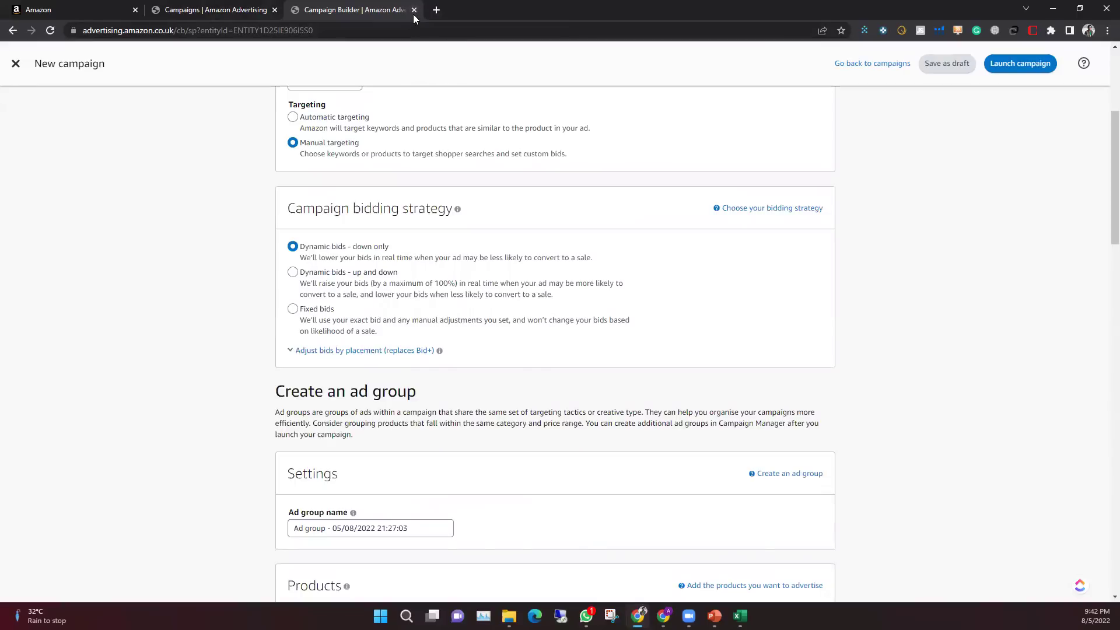
{"action": "left_click", "coordinate": [413, 14]}
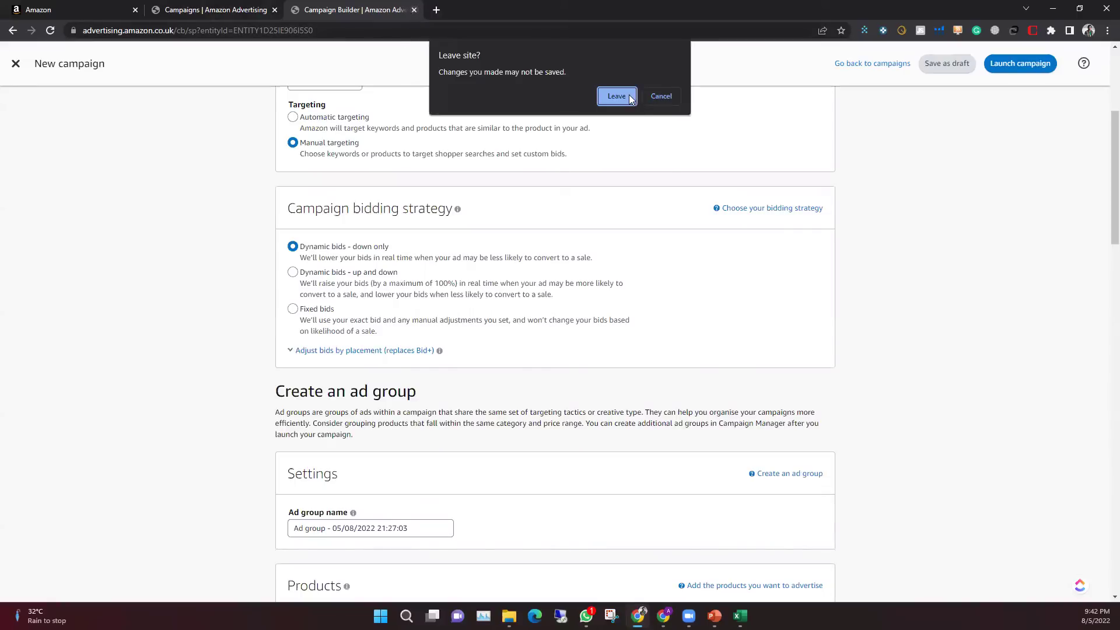
{"action": "left_click", "coordinate": [627, 95]}
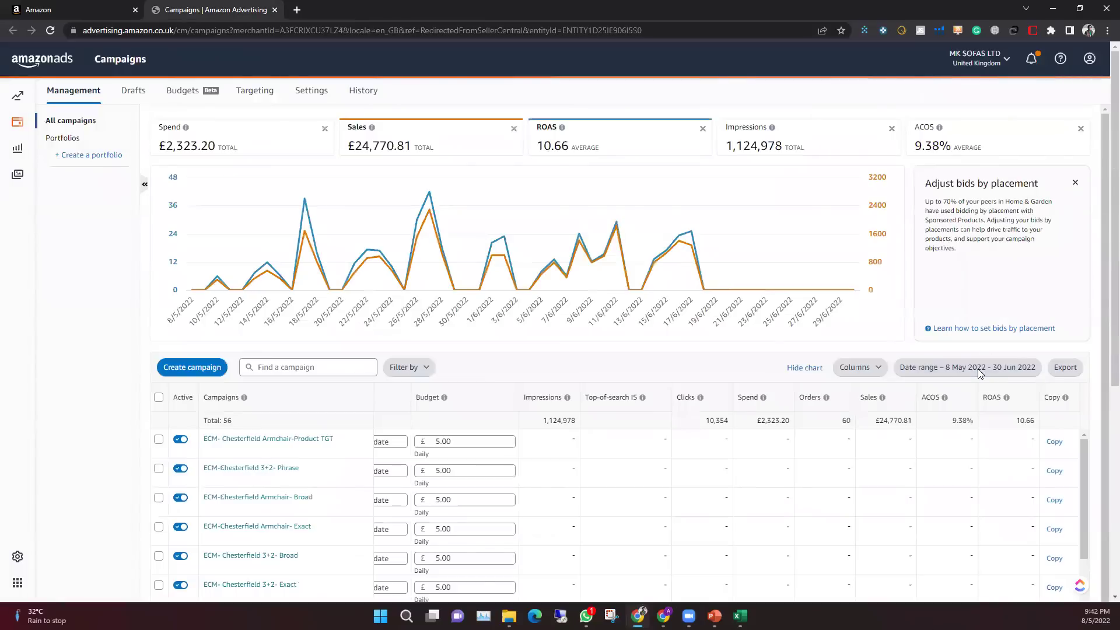
Set the campaigns' date range to 1 Aug 2022 – 5 Aug 2022 and save it
{"action": "left_click", "coordinate": [978, 369]}
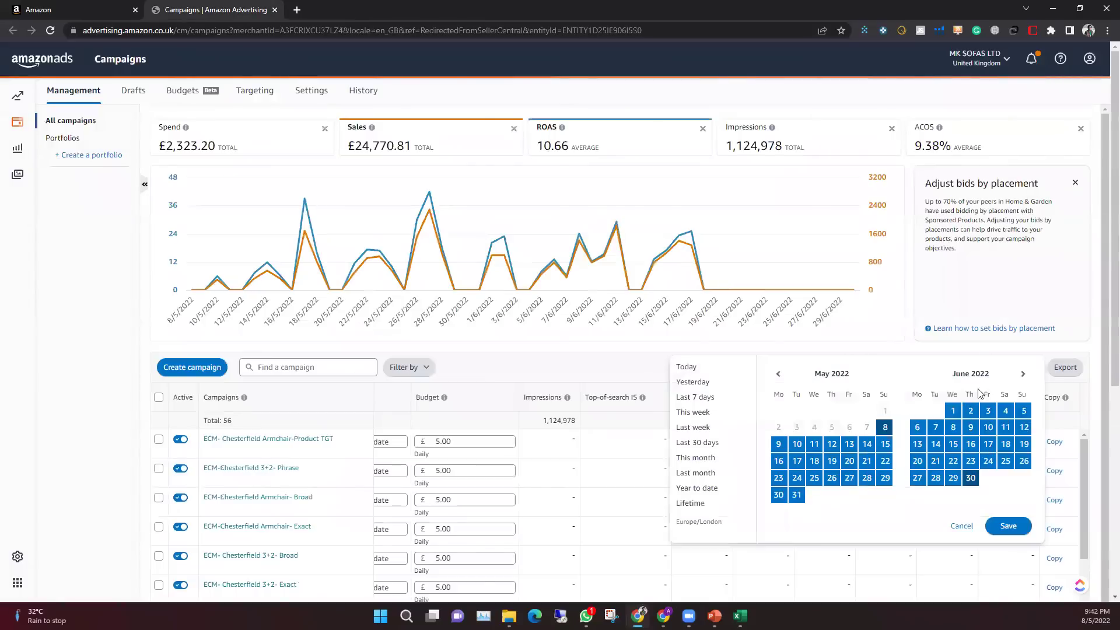
{"action": "left_click", "coordinate": [886, 432]}
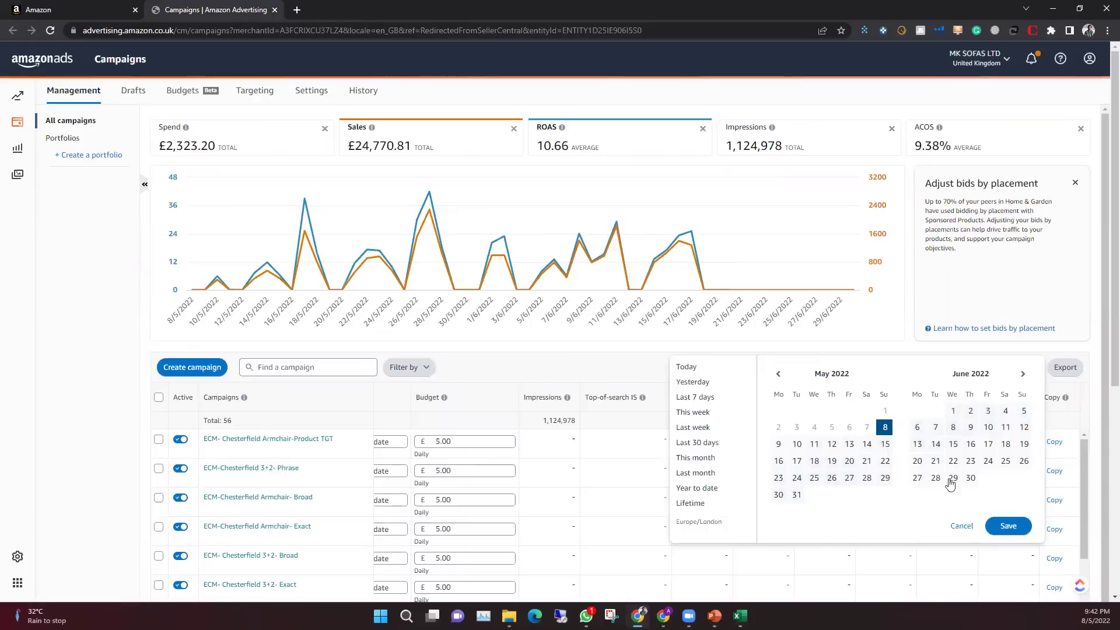
{"action": "left_click", "coordinate": [1023, 373]}
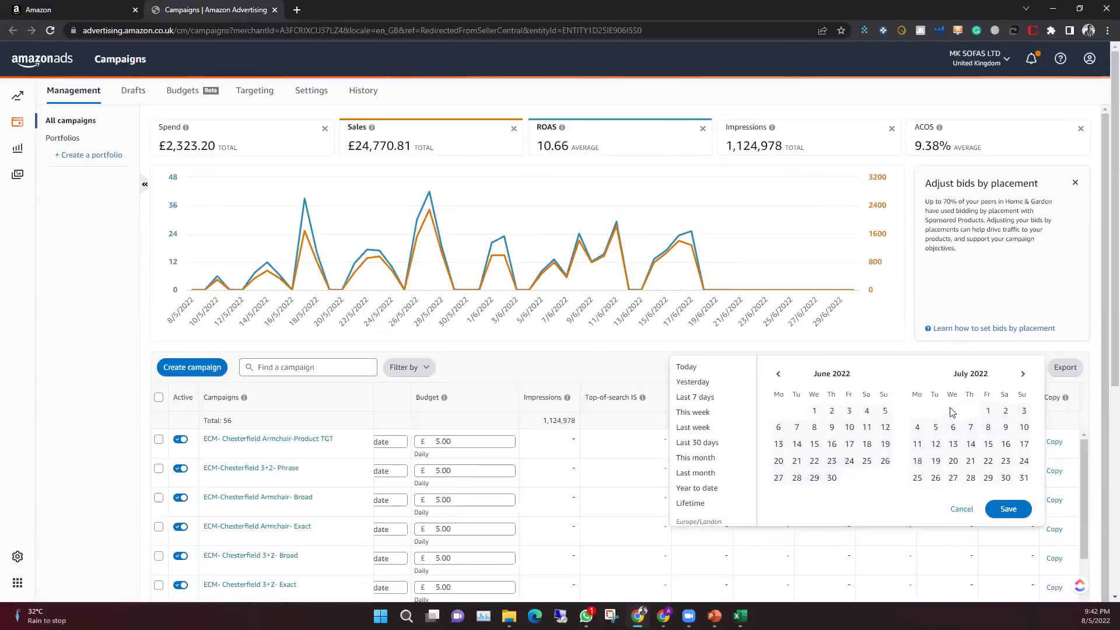
{"action": "left_click", "coordinate": [988, 411]}
{"action": "left_click", "coordinate": [988, 411]}
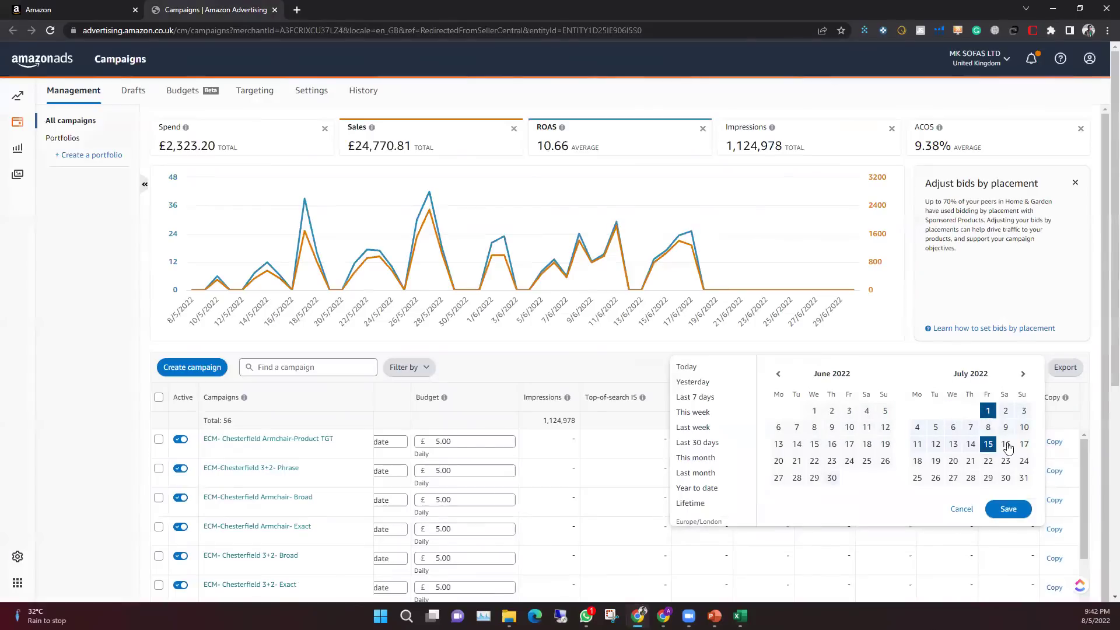
{"action": "left_click", "coordinate": [1022, 374]}
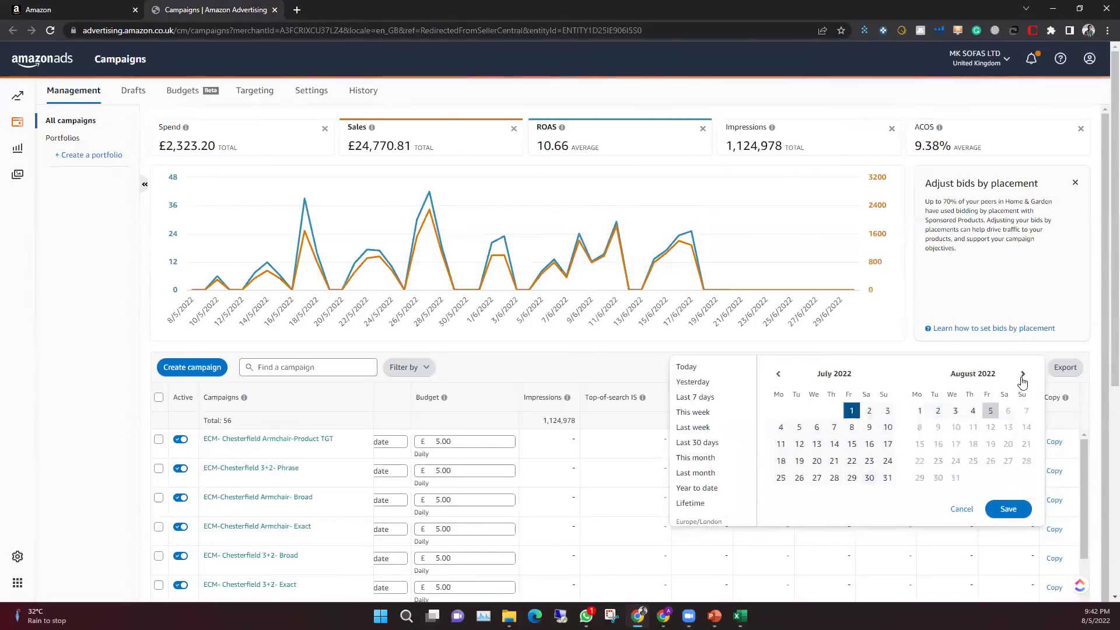
{"action": "left_click", "coordinate": [917, 413]}
{"action": "left_click", "coordinate": [916, 413]}
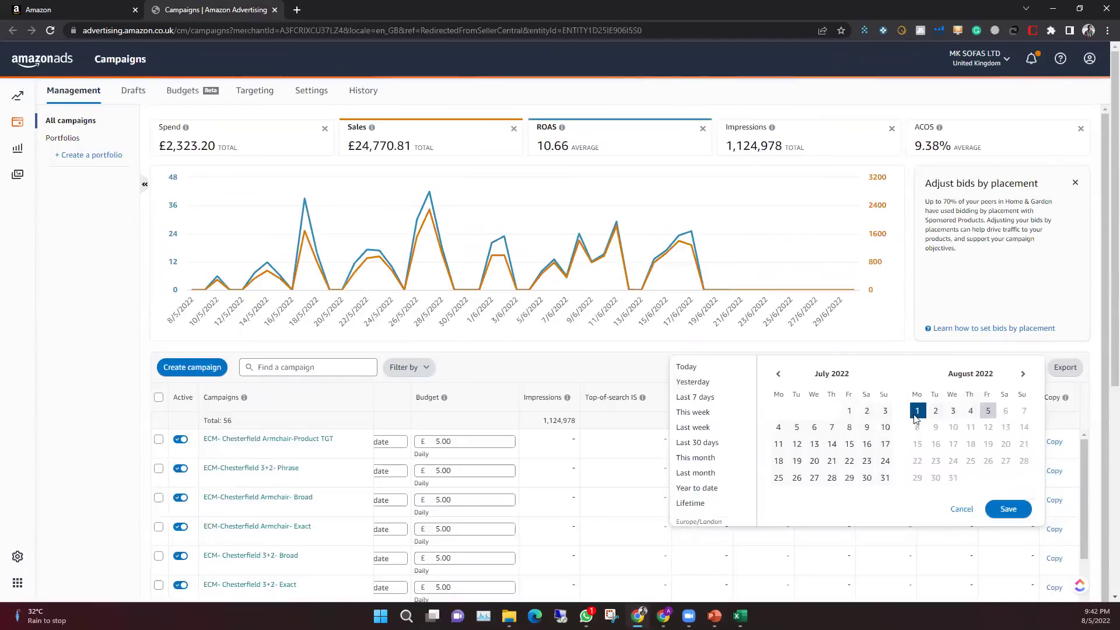
{"action": "left_click", "coordinate": [988, 410]}
{"action": "left_click", "coordinate": [1007, 508]}
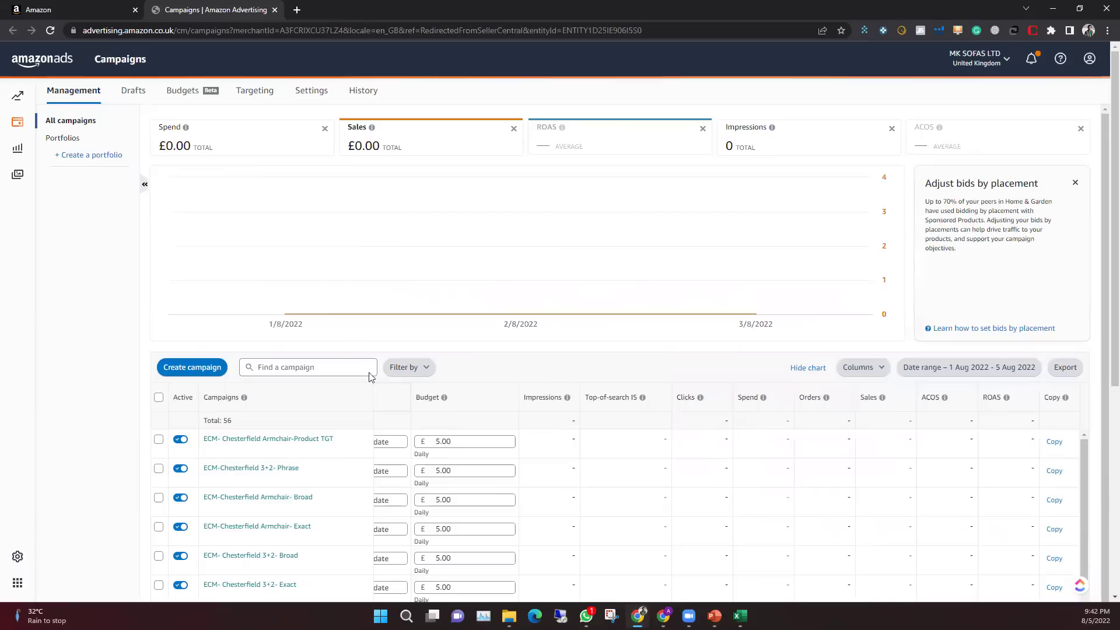
Search the campaign list for "candy"
{"action": "left_click", "coordinate": [304, 371]}
{"action": "type", "text": "candy"}
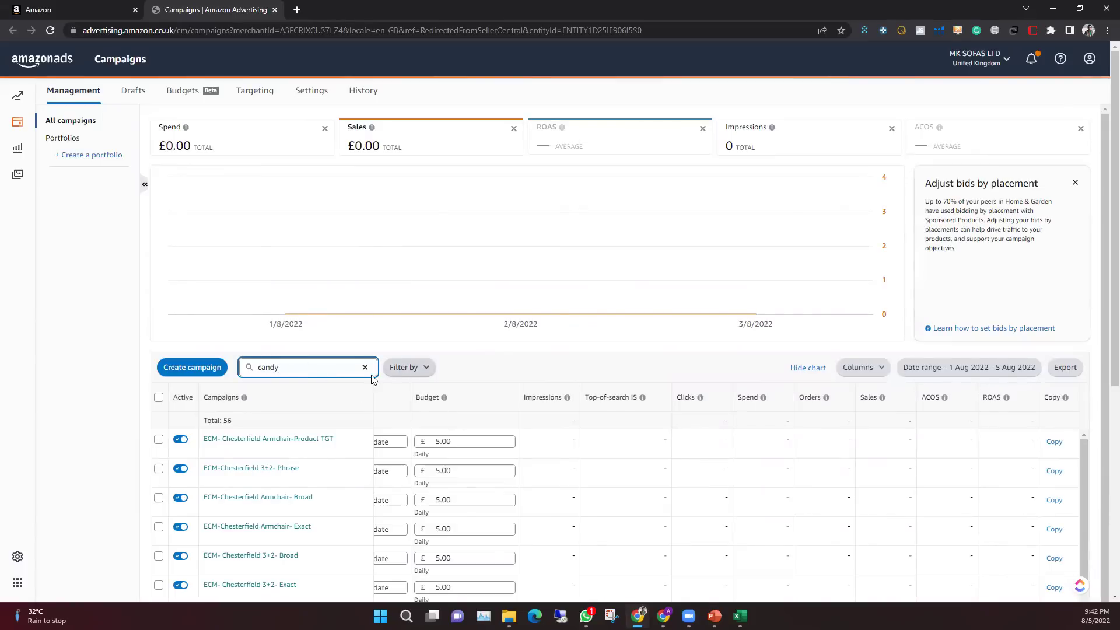
{"action": "key", "text": "Return"}
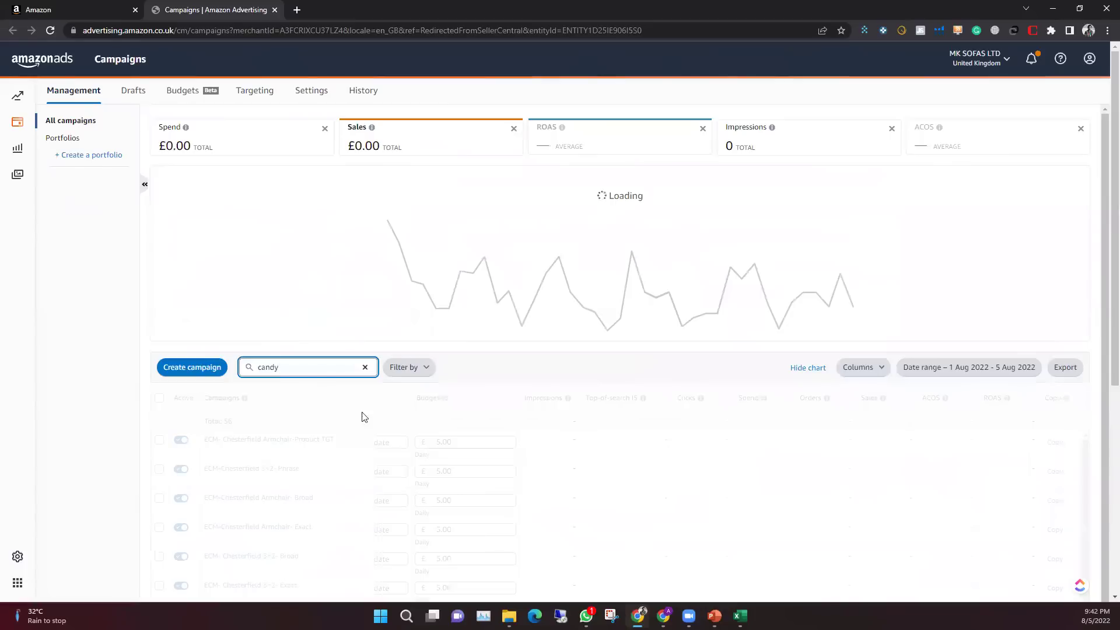
{"action": "scroll", "coordinate": [569, 463], "scroll_direction": "down", "scroll_amount": 2}
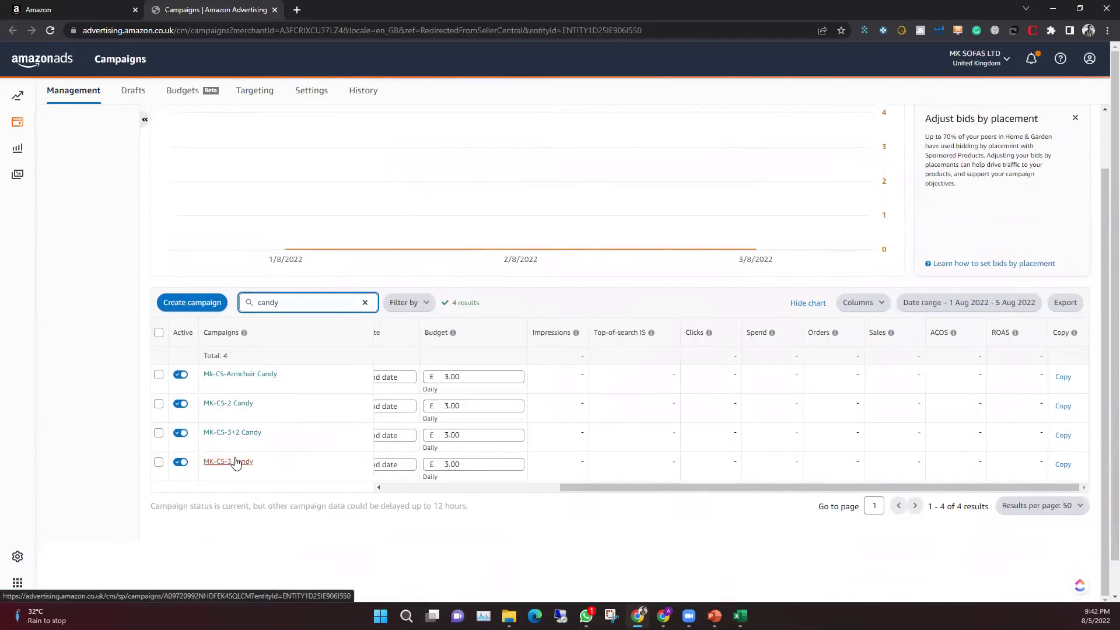
Open the Armchair, 2, 3+2 and 3 Candy campaigns, each in its own new browser tab
{"action": "left_click", "coordinate": [239, 379], "text": "ctrl"}
{"action": "left_click", "coordinate": [236, 403], "text": "ctrl"}
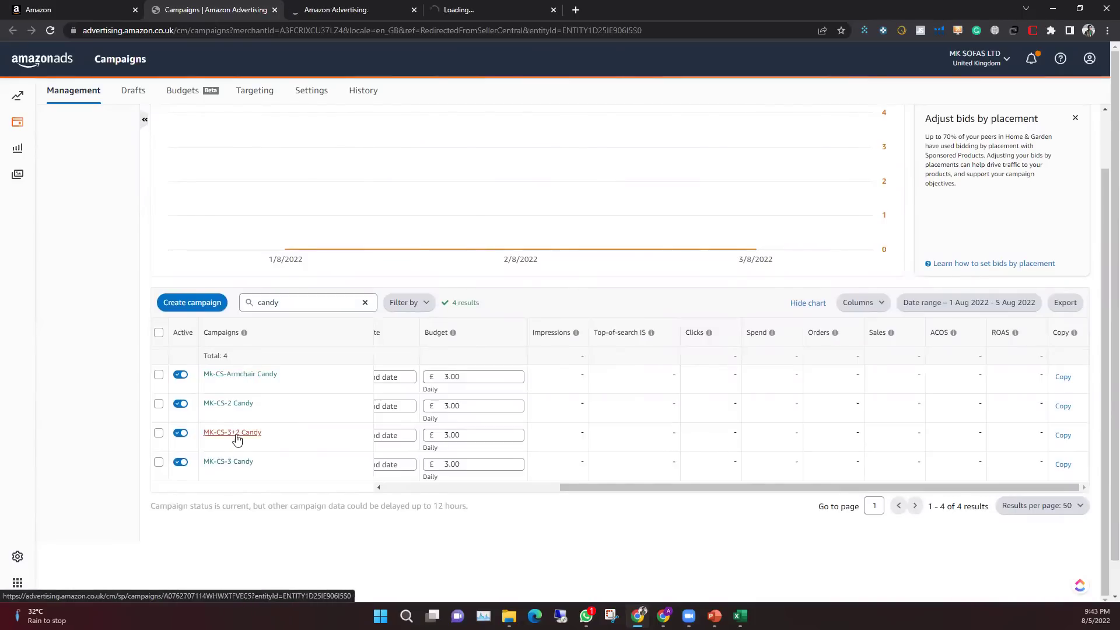
{"action": "left_click", "coordinate": [236, 432], "text": "ctrl"}
{"action": "left_click", "coordinate": [236, 462], "text": "ctrl"}
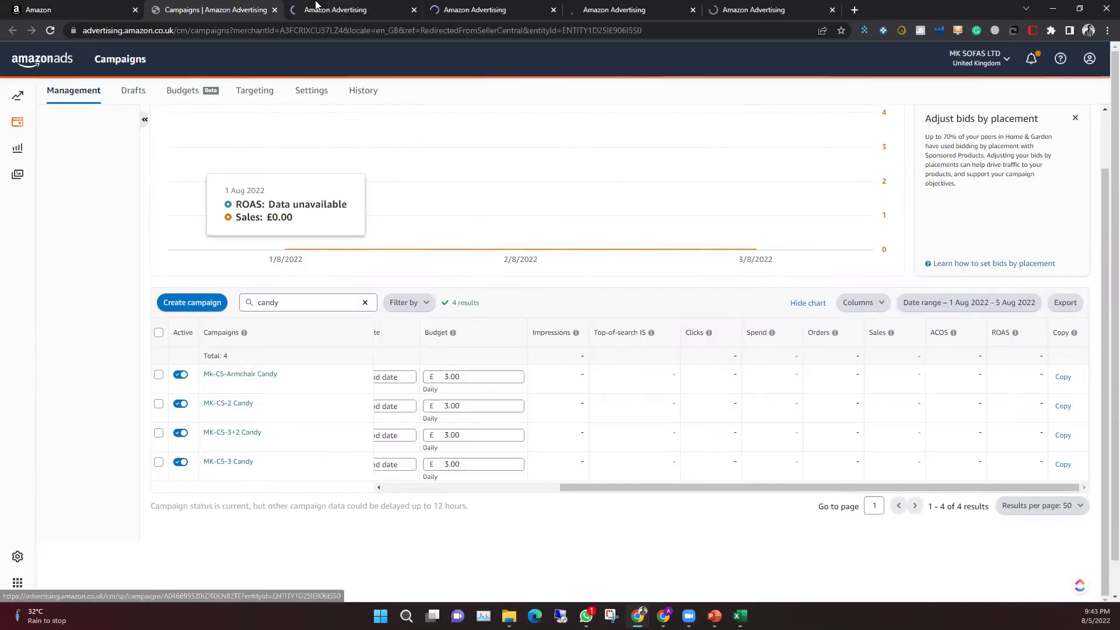
Open the ad group inside each of the four Candy campaigns in their separate browser tabs
{"action": "key", "text": "ctrl+Tab"}
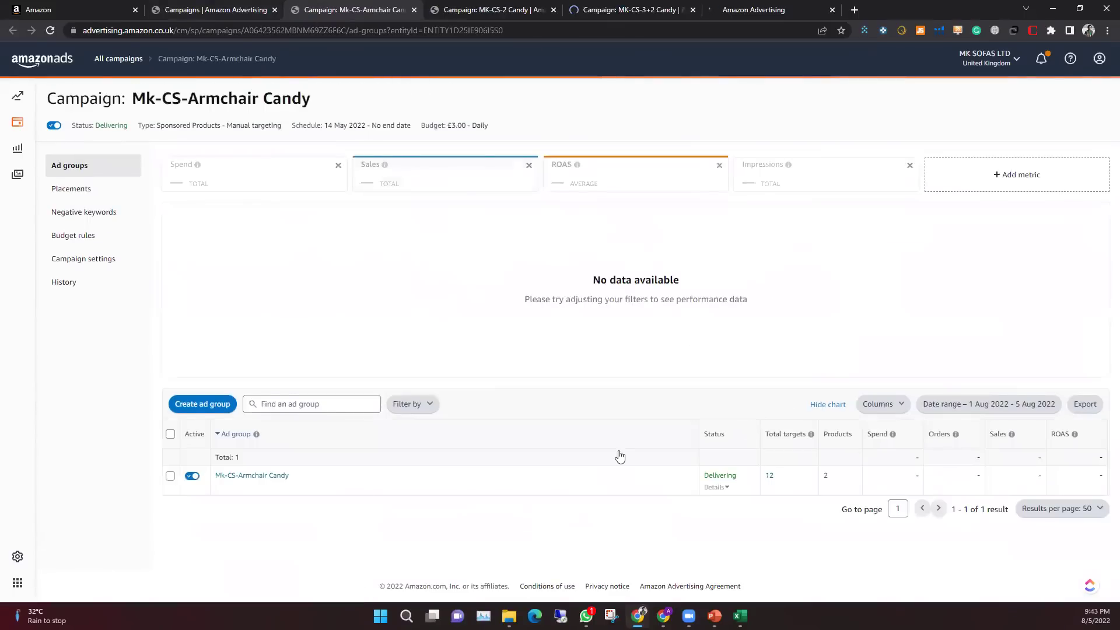
{"action": "left_click", "coordinate": [233, 477]}
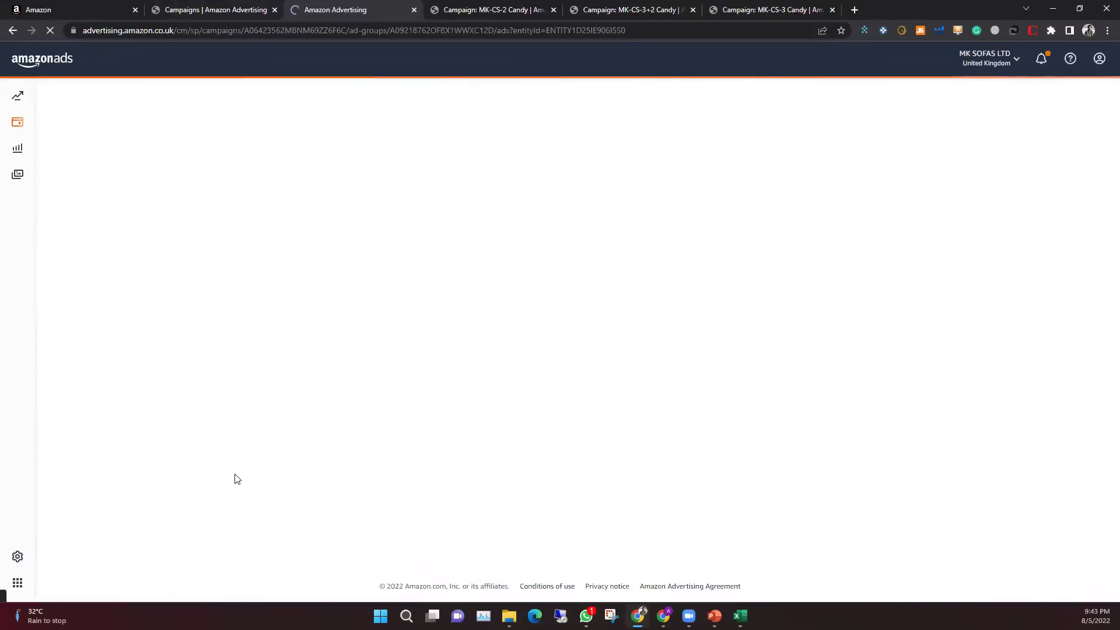
{"action": "left_click", "coordinate": [494, 12]}
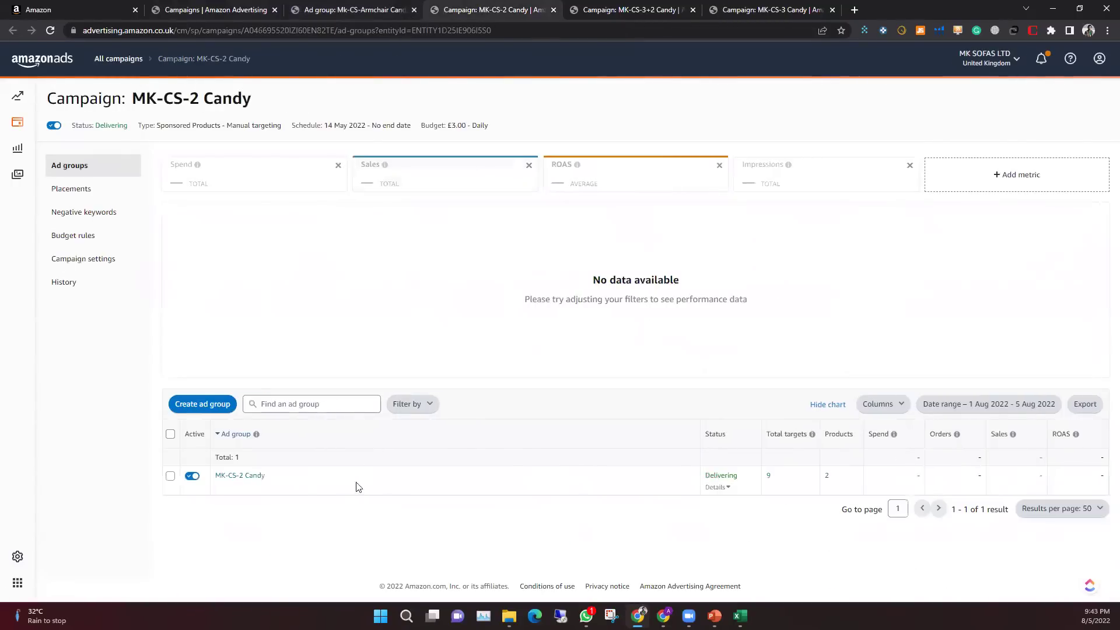
{"action": "left_click", "coordinate": [247, 476]}
{"action": "left_click", "coordinate": [589, 11]}
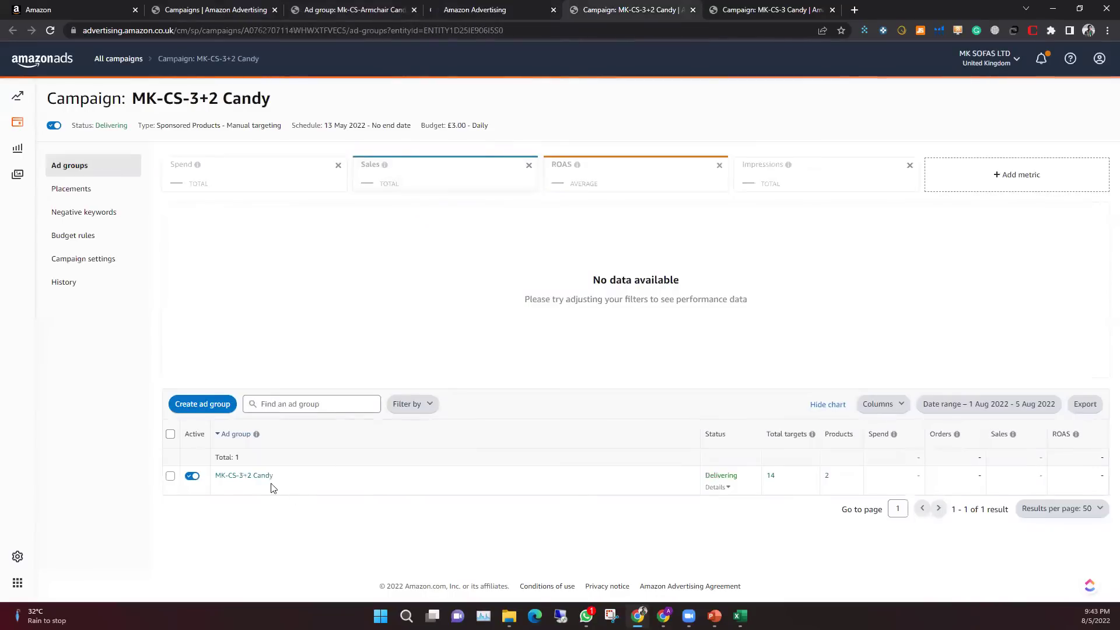
{"action": "left_click", "coordinate": [251, 477]}
{"action": "left_click", "coordinate": [752, 10]}
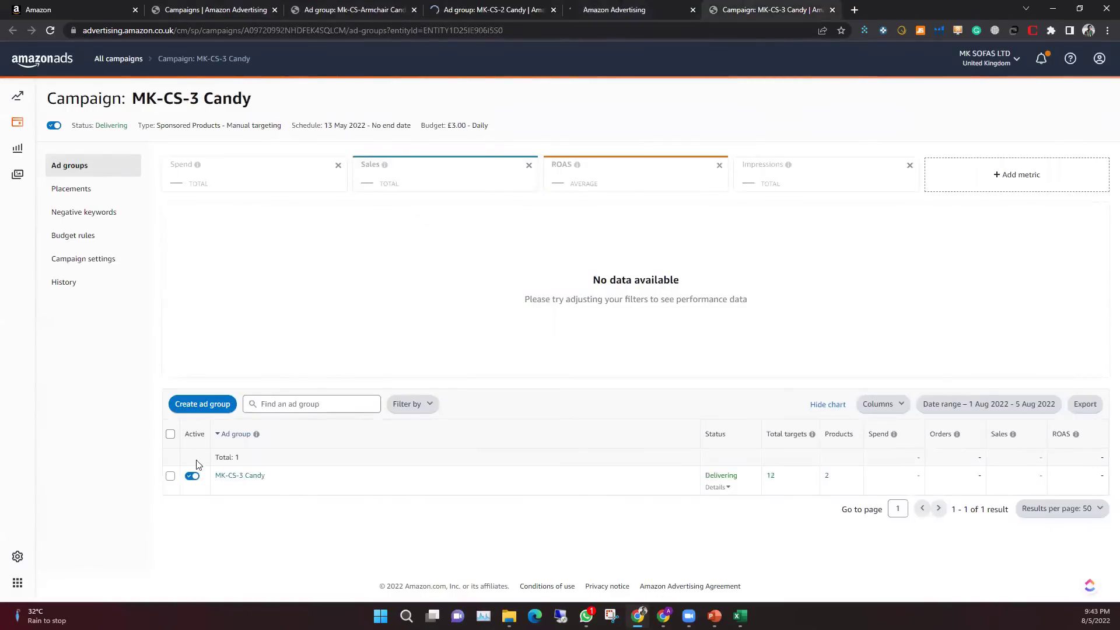
{"action": "left_click", "coordinate": [232, 477]}
Examine the advertised products and their eligibility status in the Armchair, 2, 3+2 and 3 Candy ad groups
{"action": "left_click", "coordinate": [350, 10]}
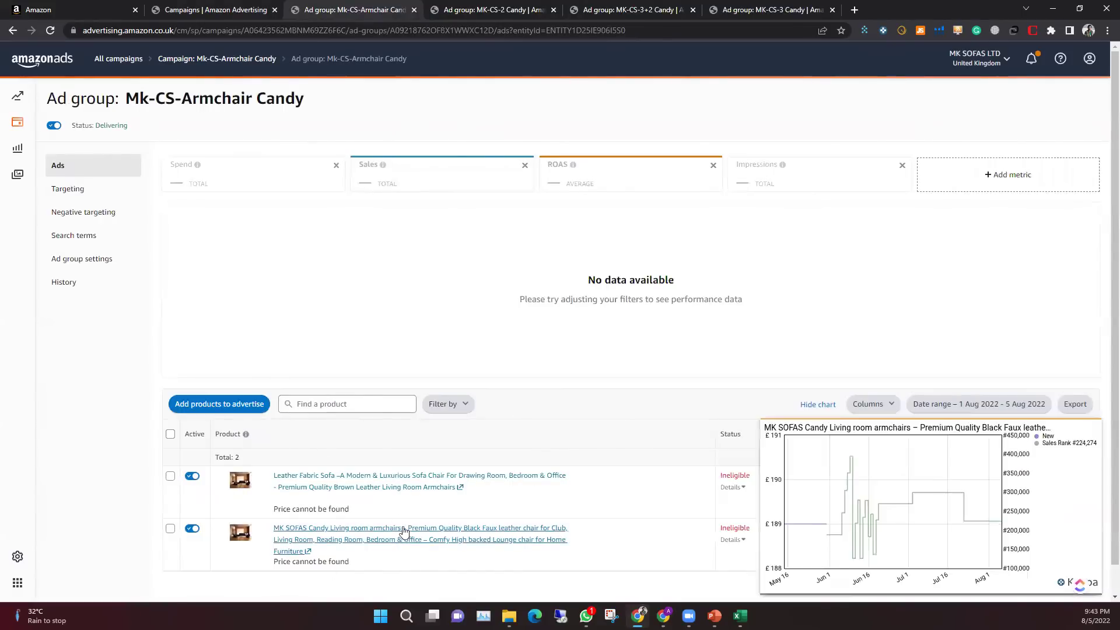
{"action": "mouse_move", "coordinate": [722, 558]}
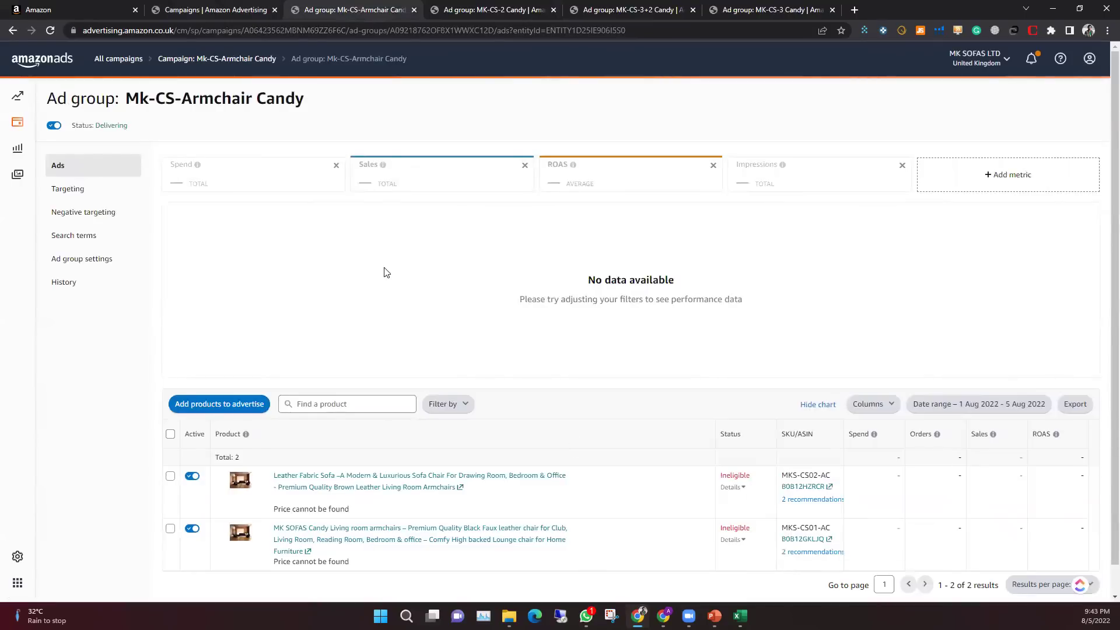
{"action": "left_click", "coordinate": [478, 9]}
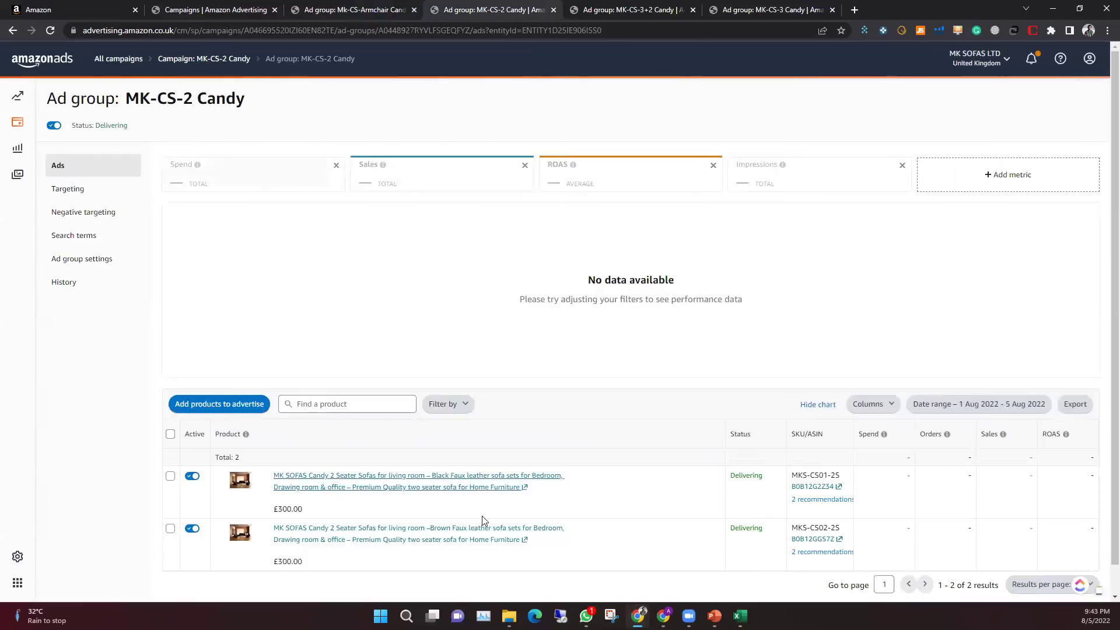
{"action": "left_click", "coordinate": [641, 8]}
{"action": "mouse_move", "coordinate": [761, 471]}
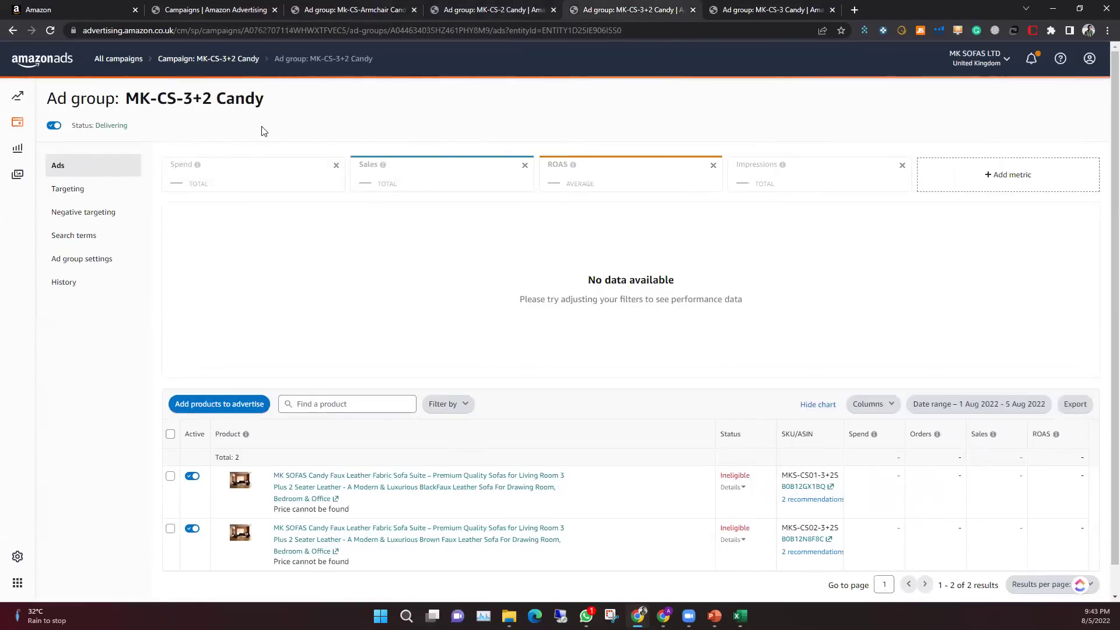
{"action": "left_click", "coordinate": [761, 8]}
{"action": "mouse_move", "coordinate": [745, 488]}
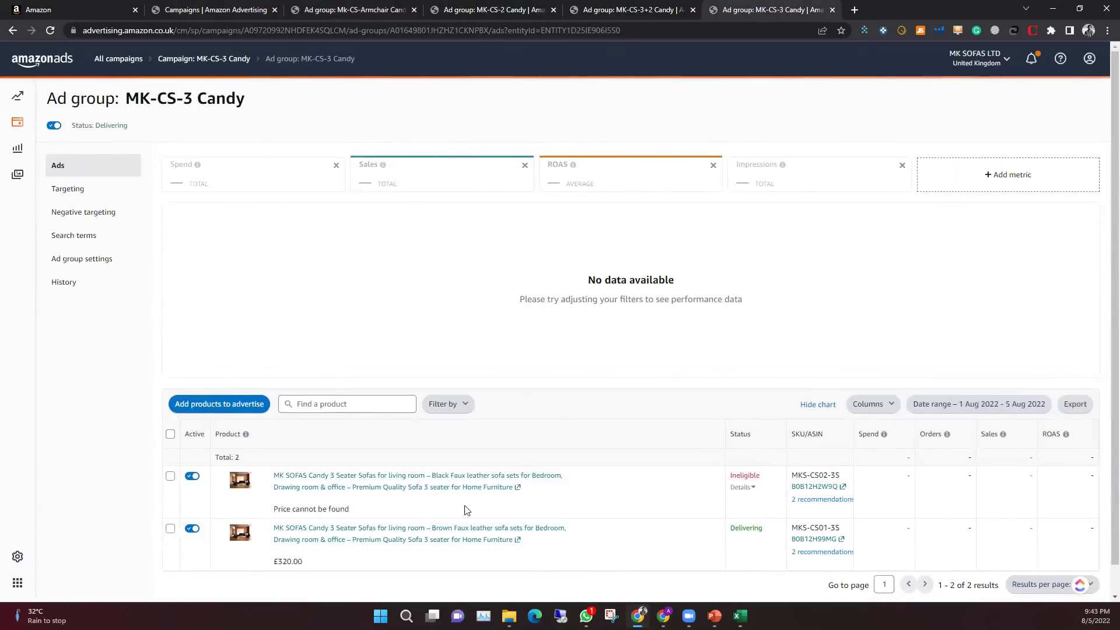
Open the keyword targeting of the Mk-CS-Armchair Candy ad group and widen the Keyword column to show the full keywords
{"action": "left_click", "coordinate": [232, 8]}
{"action": "left_click", "coordinate": [315, 9]}
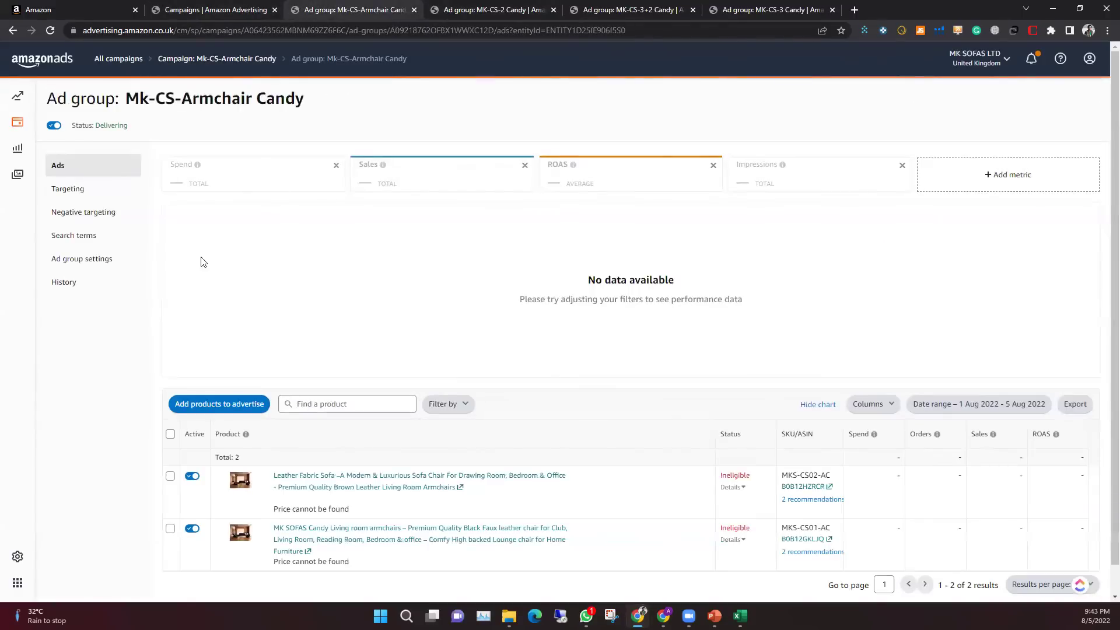
{"action": "scroll", "coordinate": [175, 362], "scroll_direction": "down", "scroll_amount": 1}
{"action": "scroll", "coordinate": [134, 303], "scroll_direction": "up", "scroll_amount": 1}
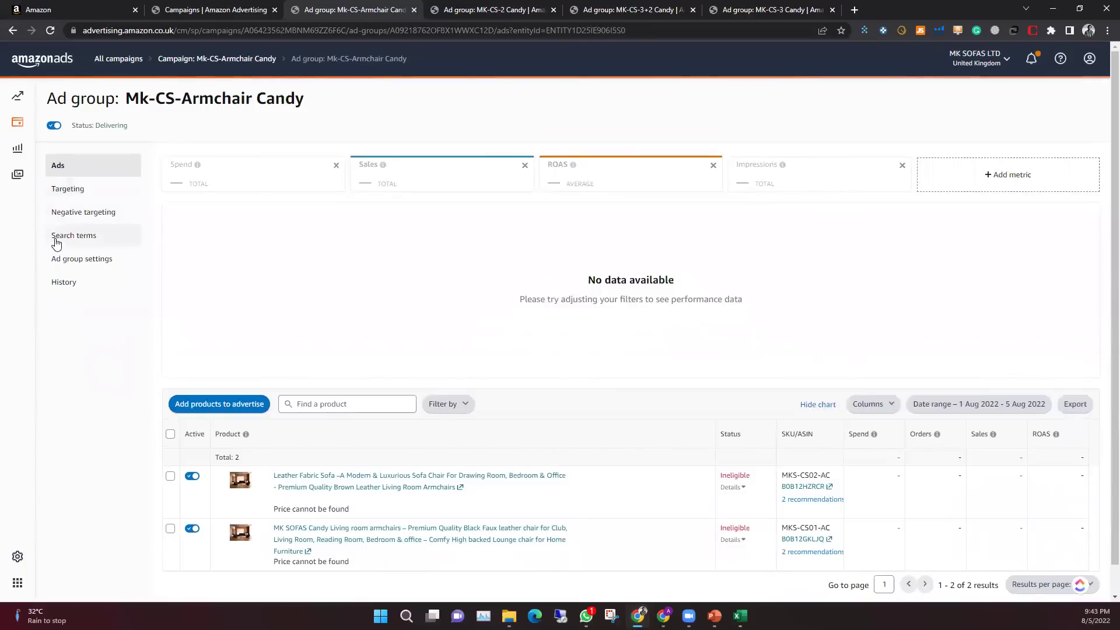
{"action": "left_click", "coordinate": [85, 199]}
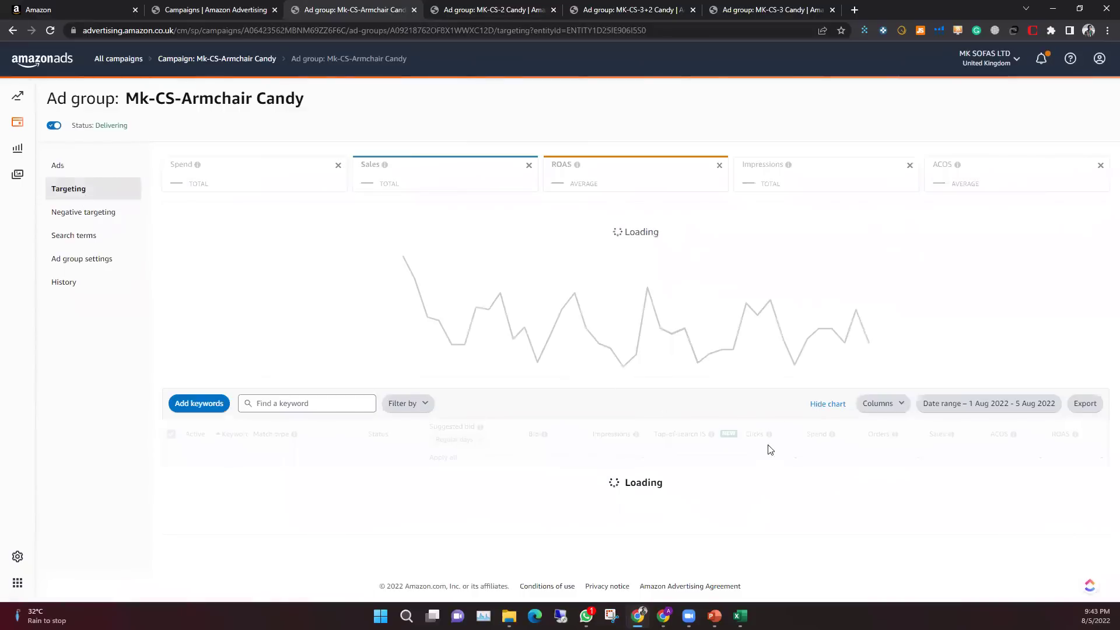
{"action": "scroll", "coordinate": [770, 458], "scroll_direction": "down", "scroll_amount": 7}
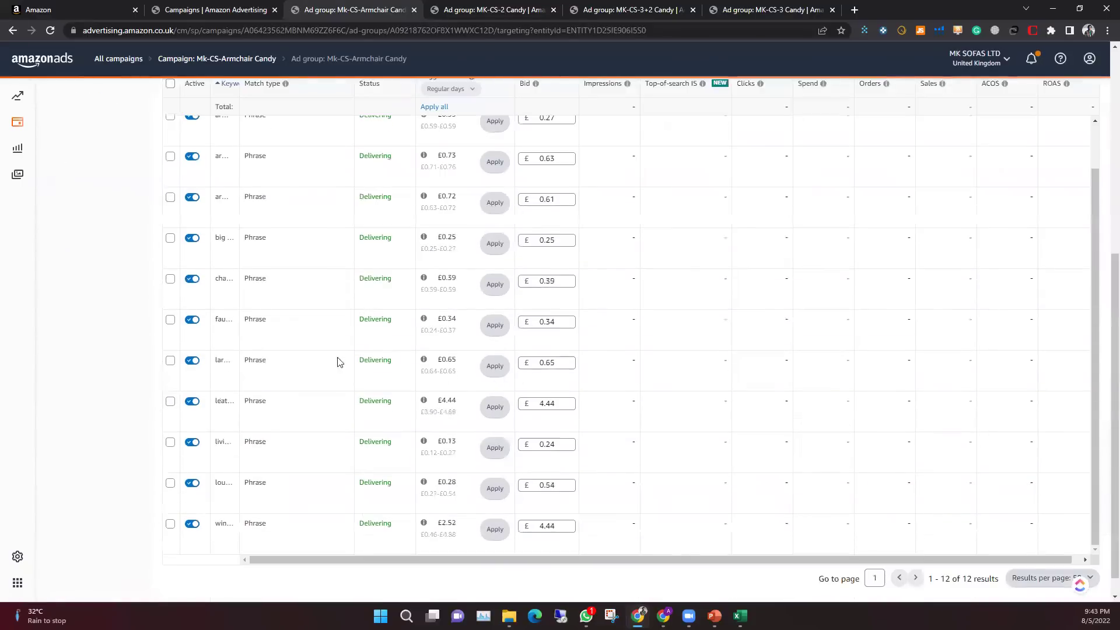
{"action": "scroll", "coordinate": [297, 408], "scroll_direction": "up", "scroll_amount": 6}
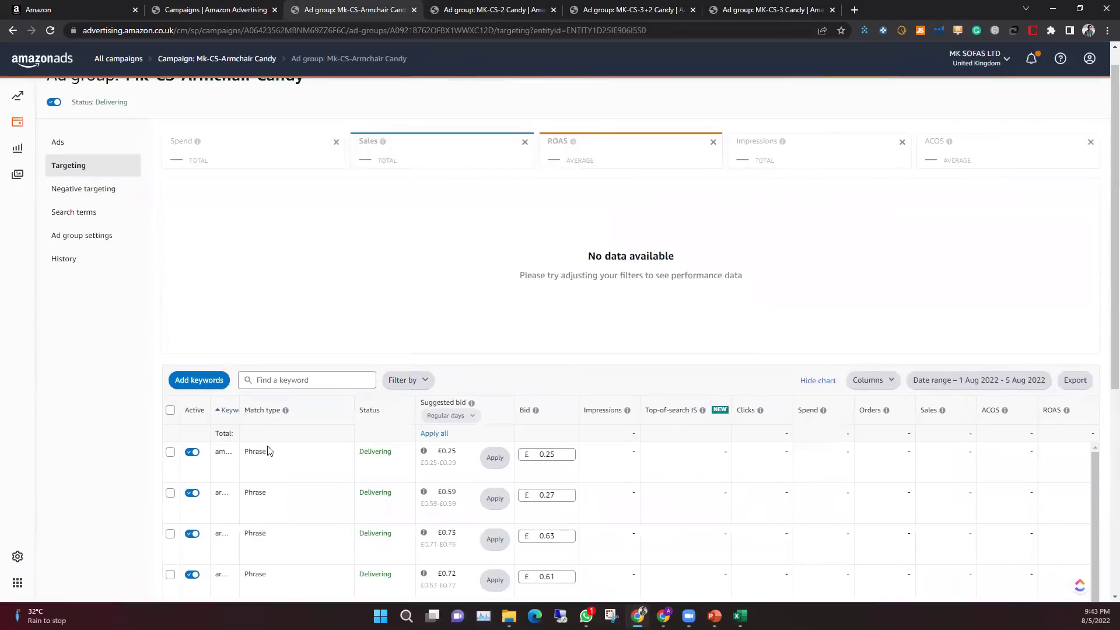
{"action": "left_click_drag", "start_coordinate": [239, 404], "coordinate": [325, 420]}
Review the Armchair Candy ad group's full keyword list with match types, suggested bids and current bids
{"action": "scroll", "coordinate": [300, 457], "scroll_direction": "down", "scroll_amount": 5}
{"action": "scroll", "coordinate": [262, 414], "scroll_direction": "up", "scroll_amount": 5}
{"action": "scroll", "coordinate": [280, 444], "scroll_direction": "down", "scroll_amount": 7}
{"action": "scroll", "coordinate": [268, 435], "scroll_direction": "up", "scroll_amount": 4}
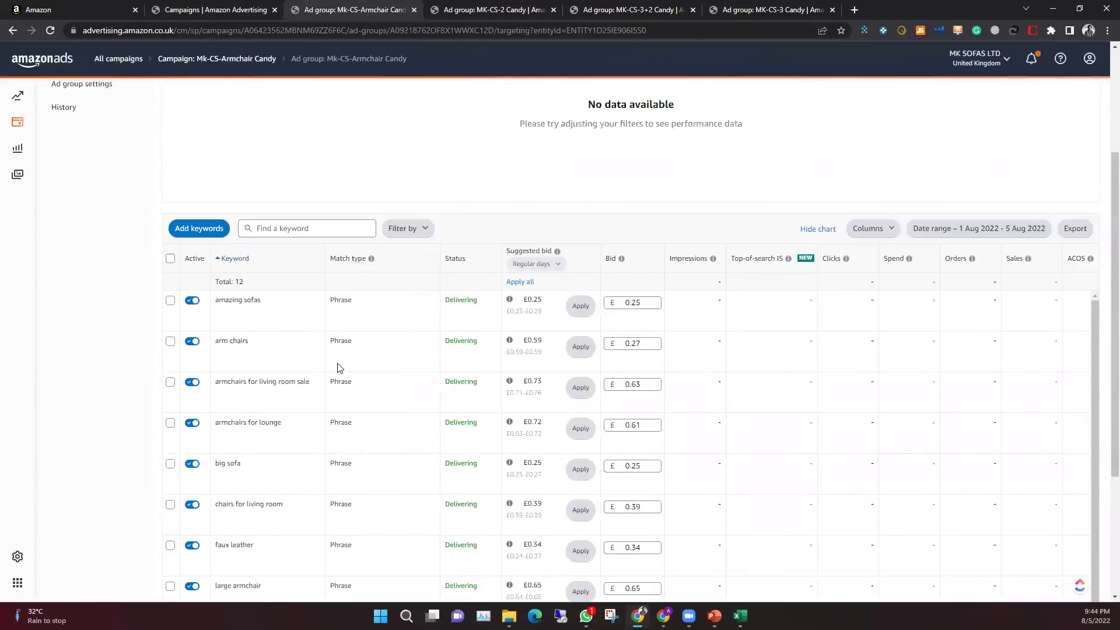
{"action": "scroll", "coordinate": [367, 437], "scroll_direction": "down", "scroll_amount": 4}
{"action": "scroll", "coordinate": [367, 420], "scroll_direction": "up", "scroll_amount": 6}
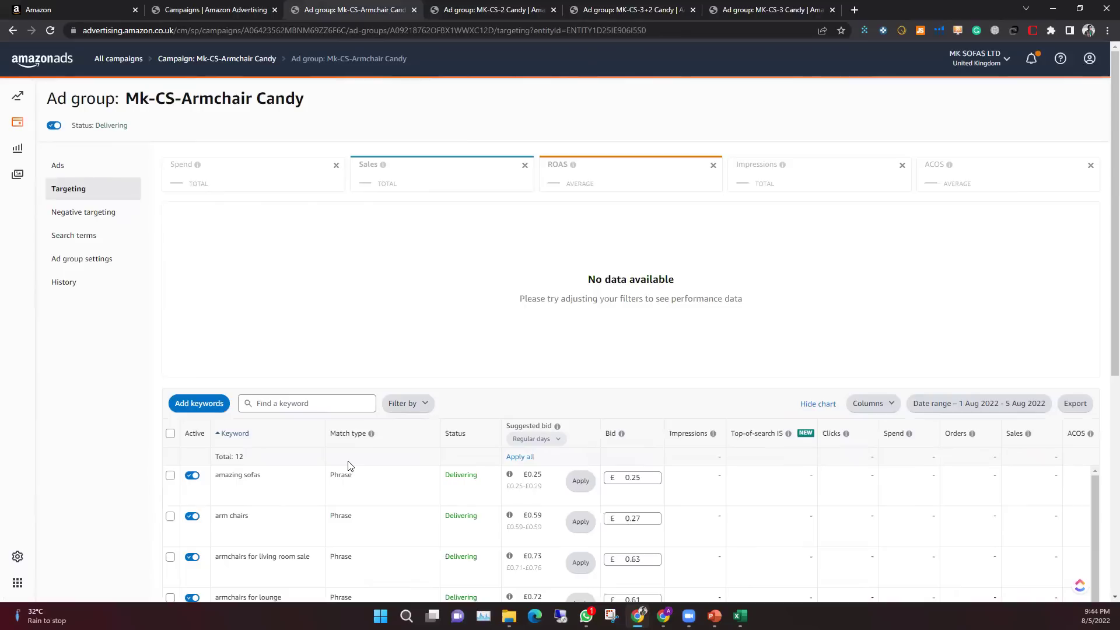
Open and examine the keyword targeting of the MK-CS-2, MK-CS-3+2 and MK-CS-3 Candy ad groups in turn
{"action": "left_click", "coordinate": [464, 9]}
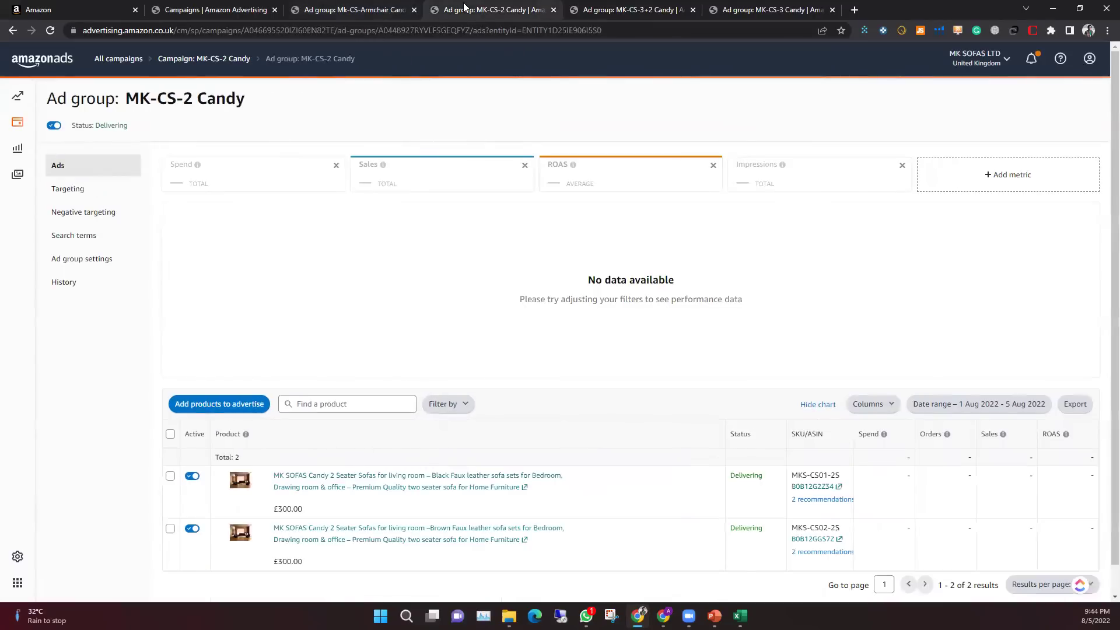
{"action": "left_click", "coordinate": [68, 188]}
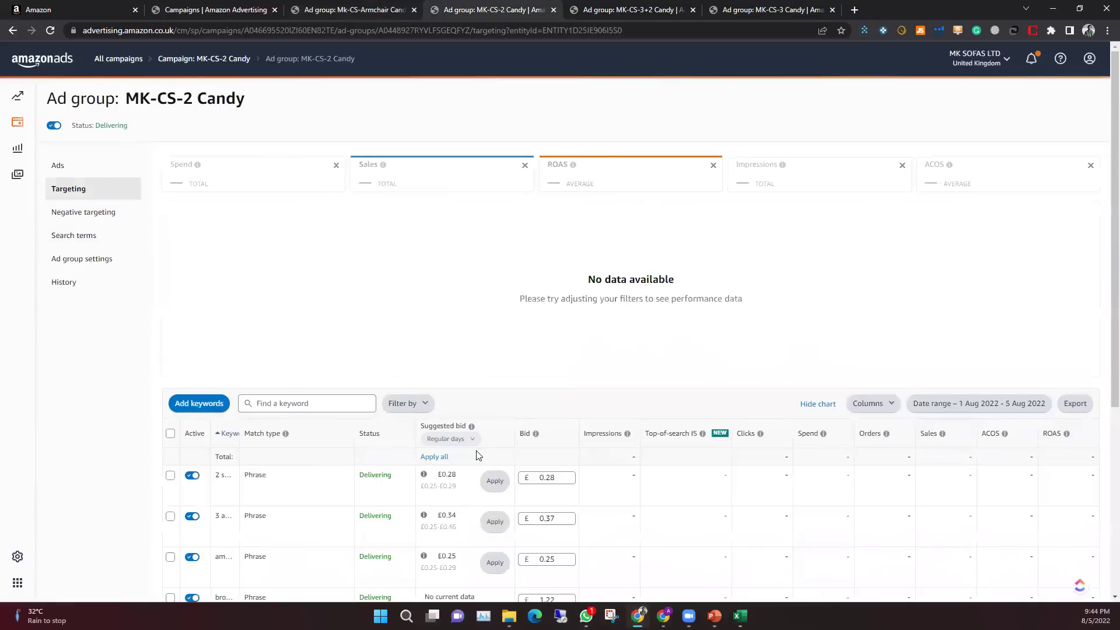
{"action": "scroll", "coordinate": [287, 457], "scroll_direction": "down", "scroll_amount": 1}
{"action": "key", "text": "ctrl+Tab"}
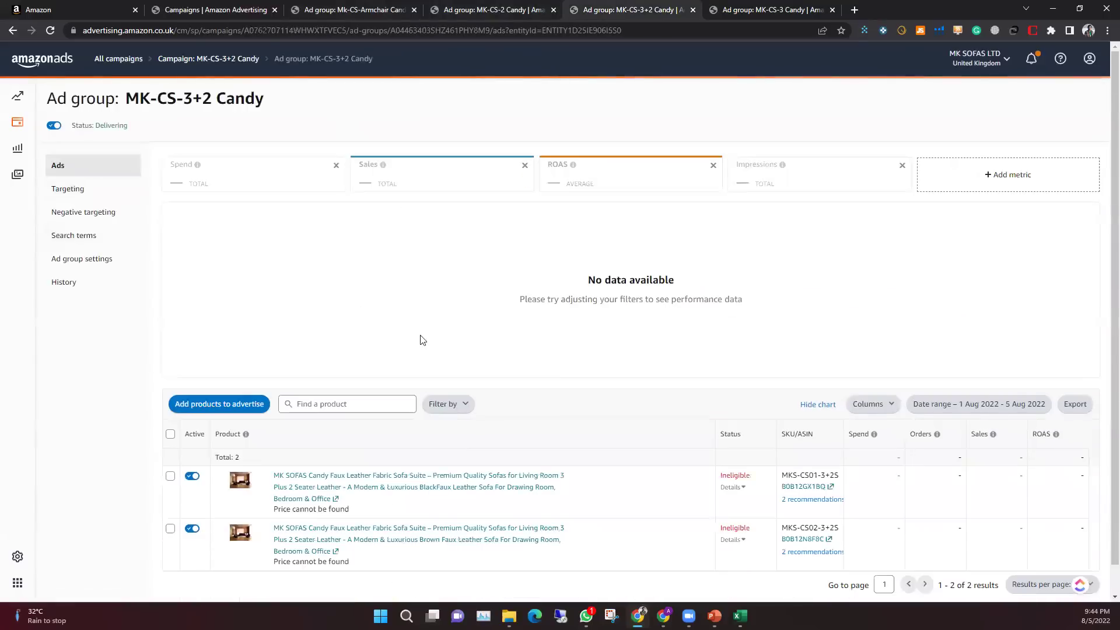
{"action": "left_click", "coordinate": [68, 188]}
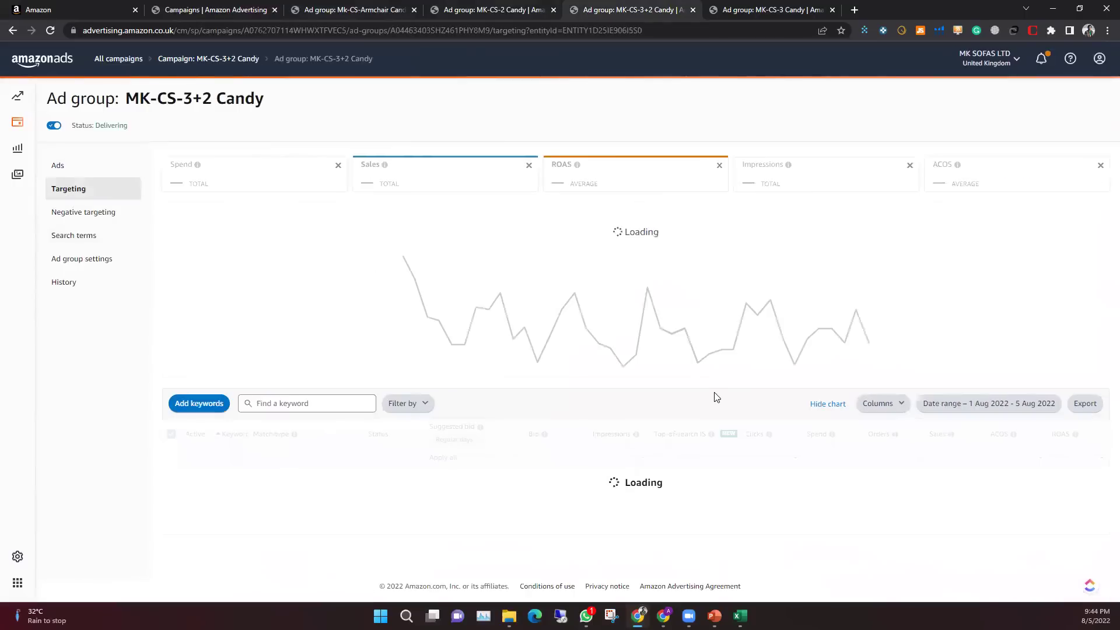
{"action": "scroll", "coordinate": [274, 525], "scroll_direction": "down", "scroll_amount": 1}
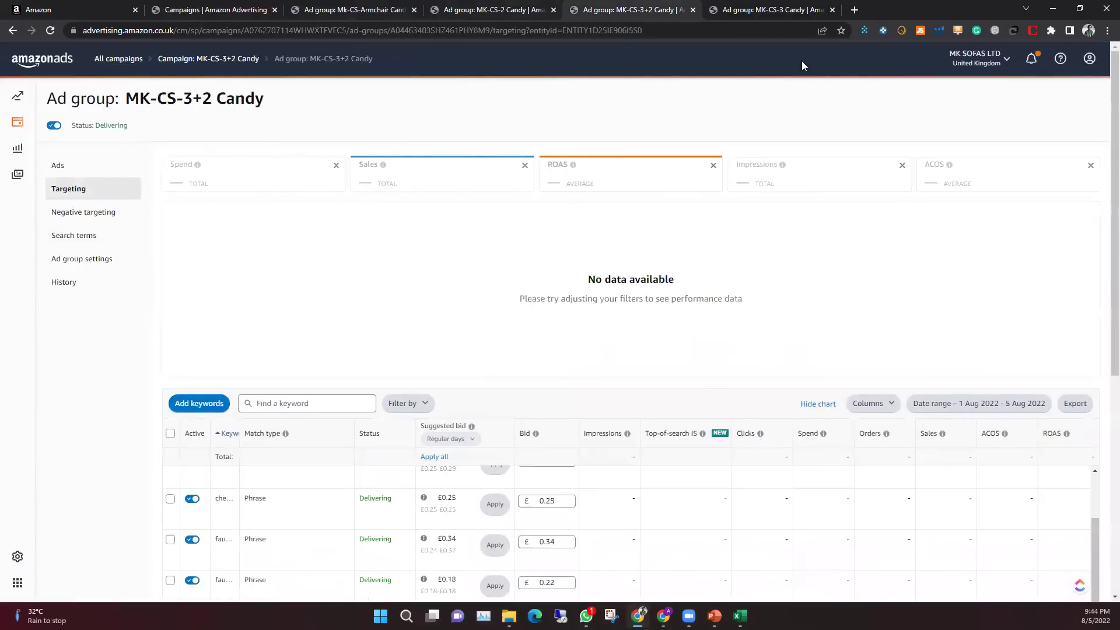
{"action": "left_click", "coordinate": [783, 13]}
{"action": "left_click", "coordinate": [131, 193]}
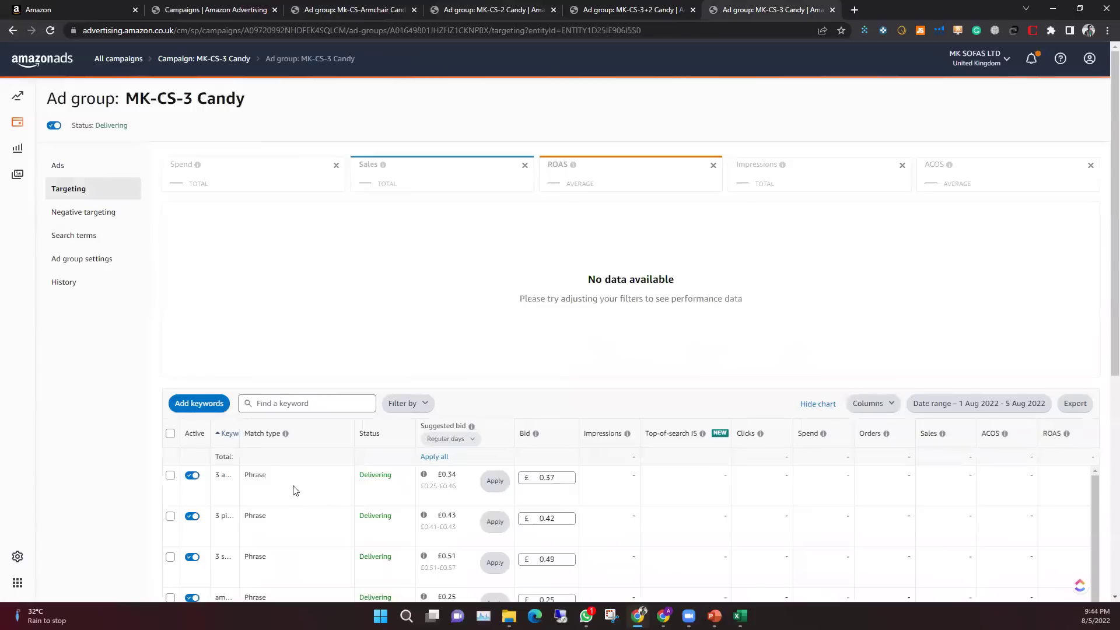
Review the keyword targeting of the MK-CS-3 Candy ad group and return to the Mk-CS-Armchair Candy ad group's keyword list
{"action": "scroll", "coordinate": [292, 502], "scroll_direction": "down", "scroll_amount": 2}
{"action": "scroll", "coordinate": [294, 537], "scroll_direction": "up", "scroll_amount": 1}
{"action": "left_click", "coordinate": [348, 12]}
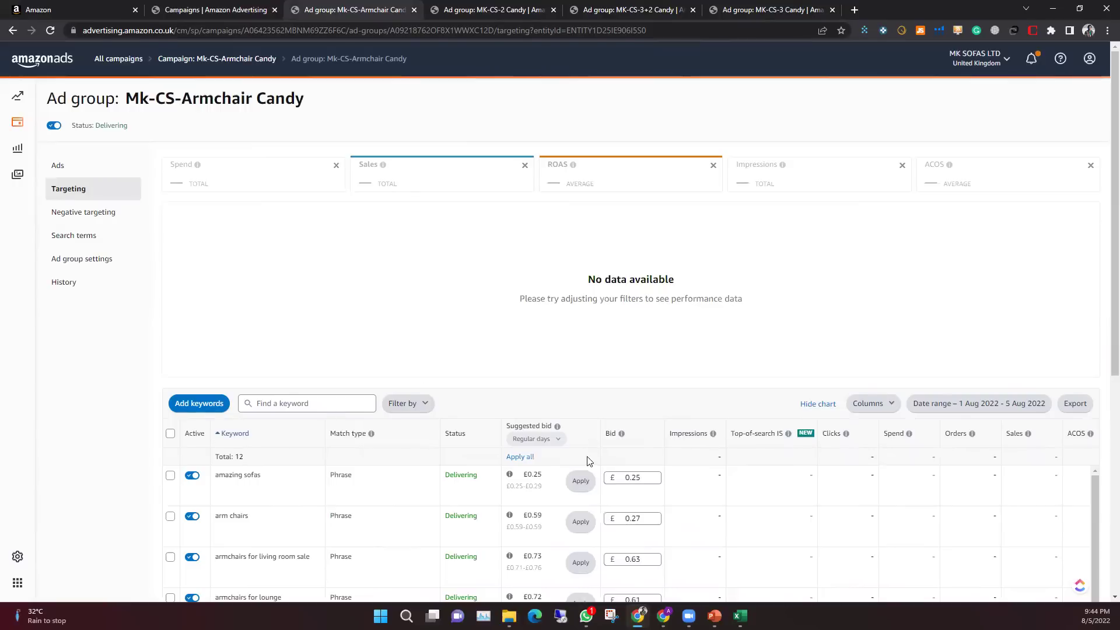
{"action": "scroll", "coordinate": [589, 471], "scroll_direction": "down", "scroll_amount": 3}
{"action": "scroll", "coordinate": [255, 425], "scroll_direction": "up", "scroll_amount": 2}
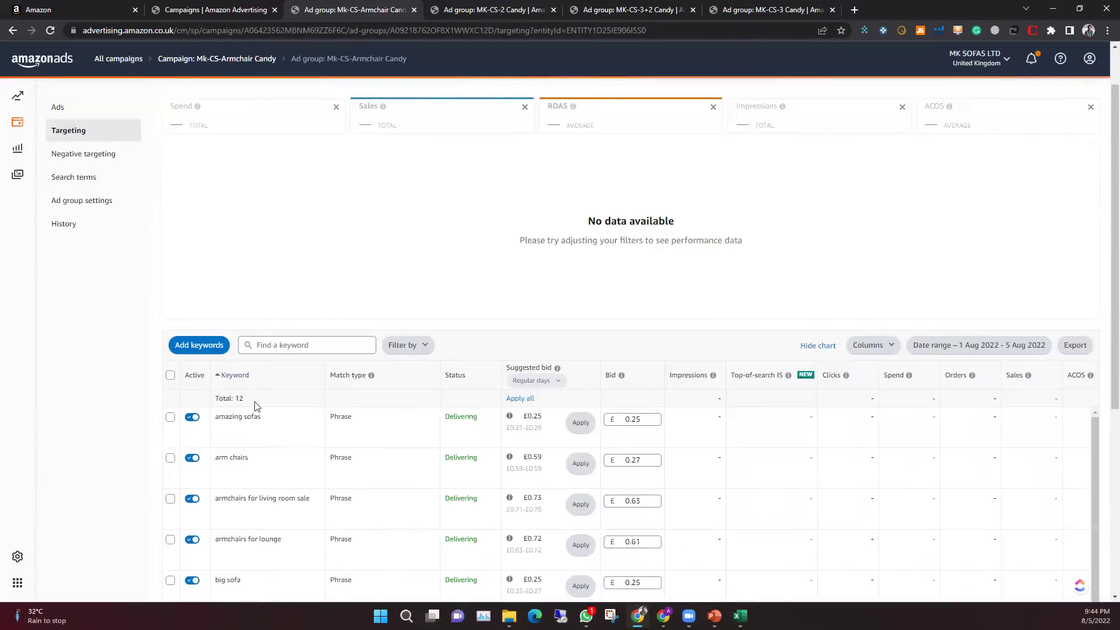
{"action": "scroll", "coordinate": [256, 268], "scroll_direction": "up", "scroll_amount": 2}
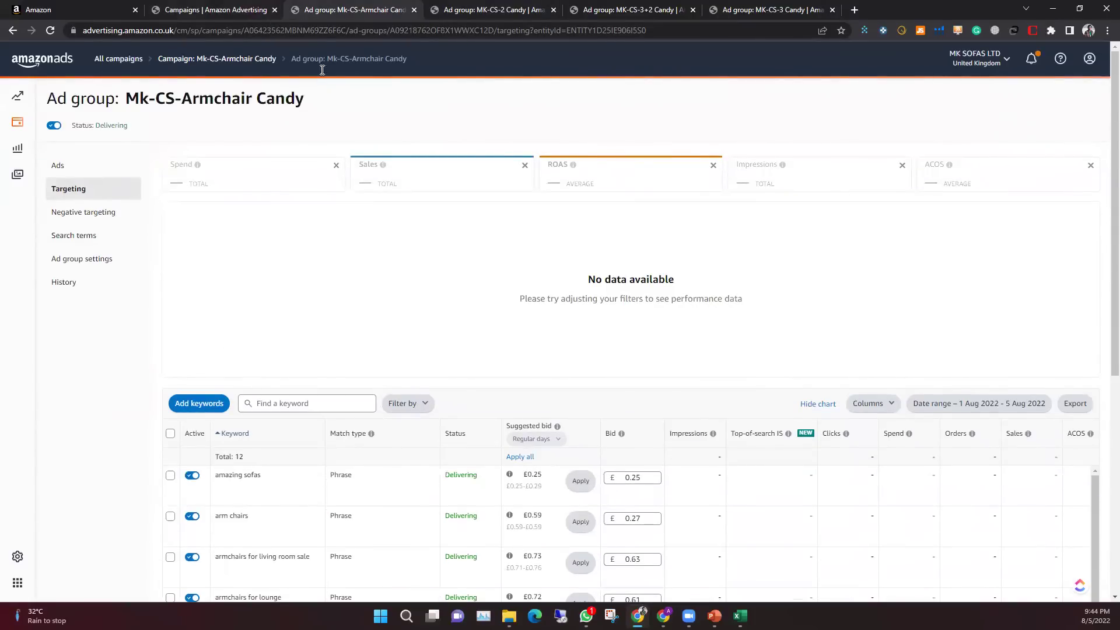
Start adding keywords to the Armchair Candy ad group as a manually entered list with only the Phrase match type
{"action": "left_click", "coordinate": [195, 403]}
{"action": "left_click", "coordinate": [368, 182]}
{"action": "left_click", "coordinate": [447, 185]}
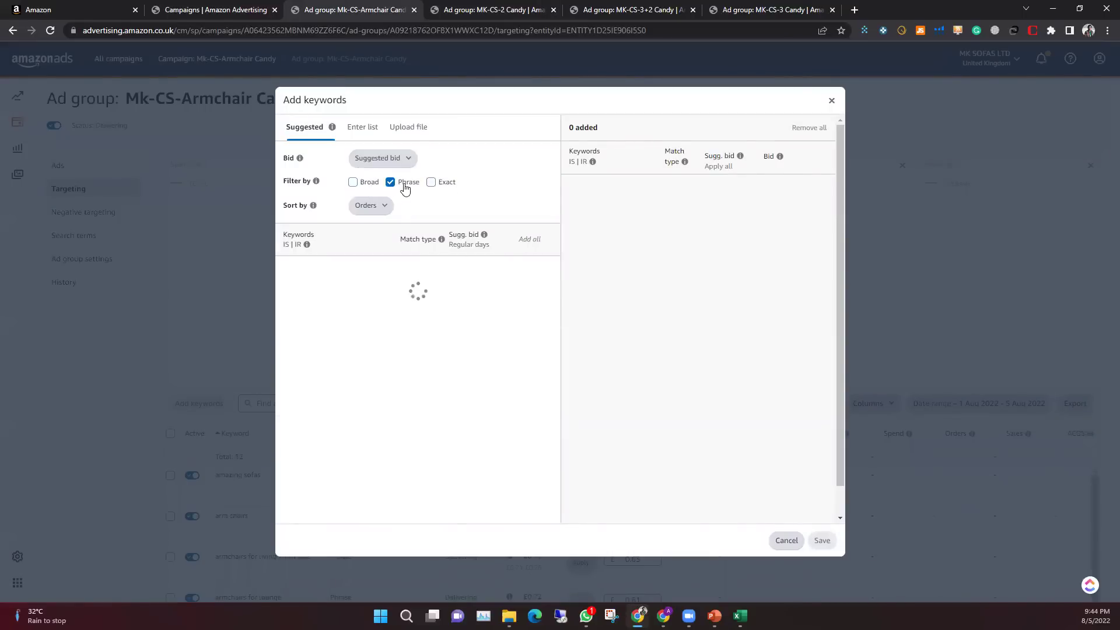
{"action": "left_click", "coordinate": [362, 127]}
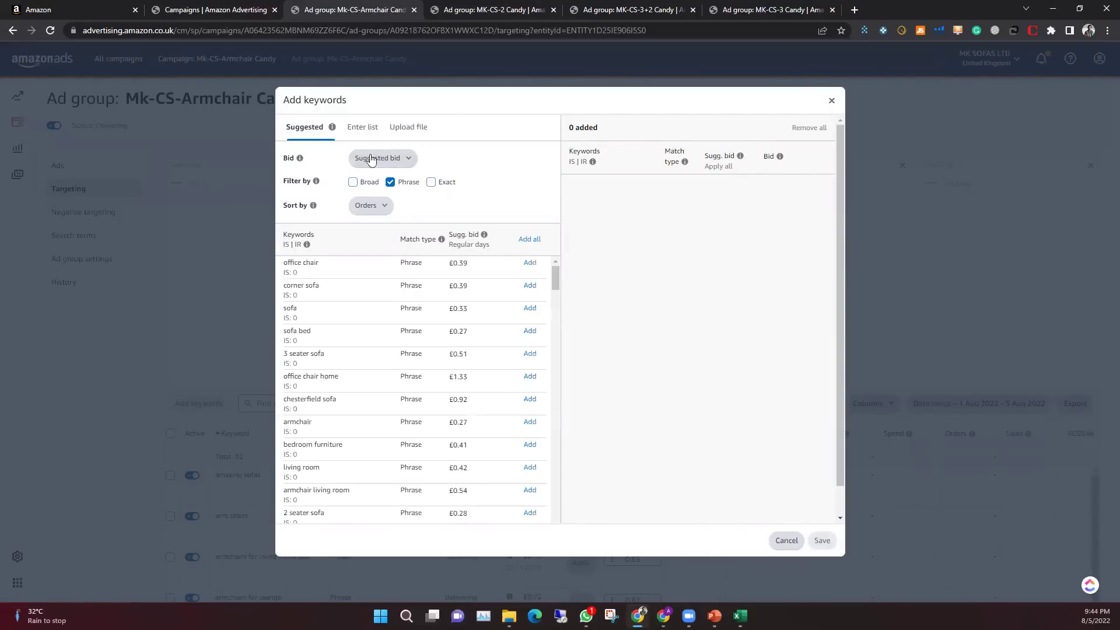
{"action": "left_click", "coordinate": [387, 200]}
Switch to the MK-Candysofa new PPC kw.xlsx workbook in Excel and add filters to header row 15 of the Mk-candy-armchair sheet
{"action": "left_click", "coordinate": [739, 616]}
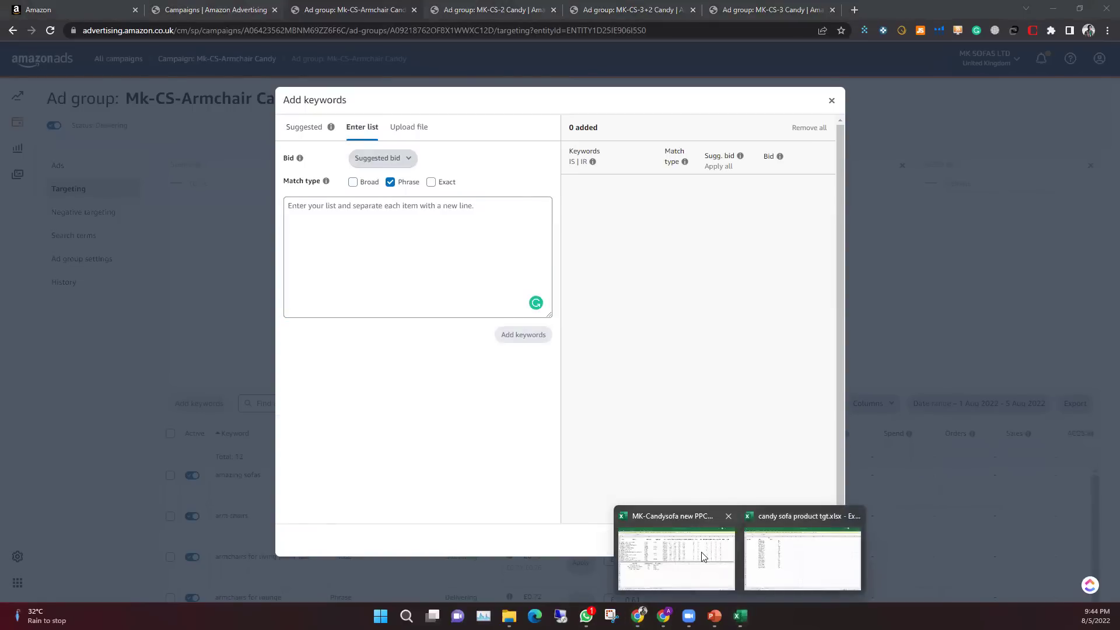
{"action": "left_click", "coordinate": [703, 557]}
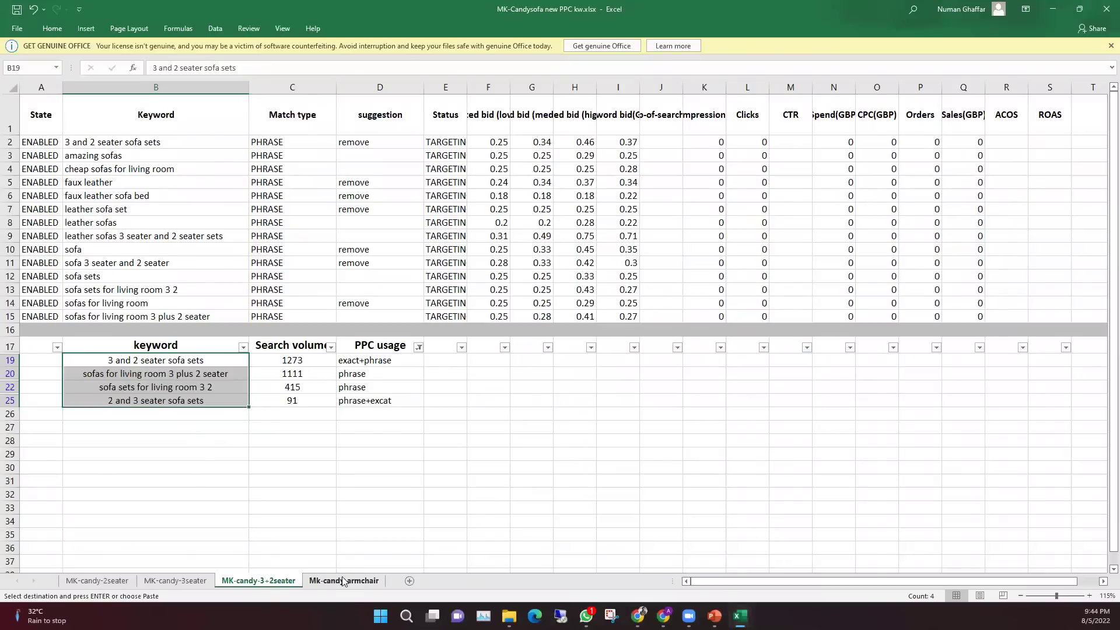
{"action": "left_click", "coordinate": [343, 580]}
{"action": "left_click", "coordinate": [10, 169]}
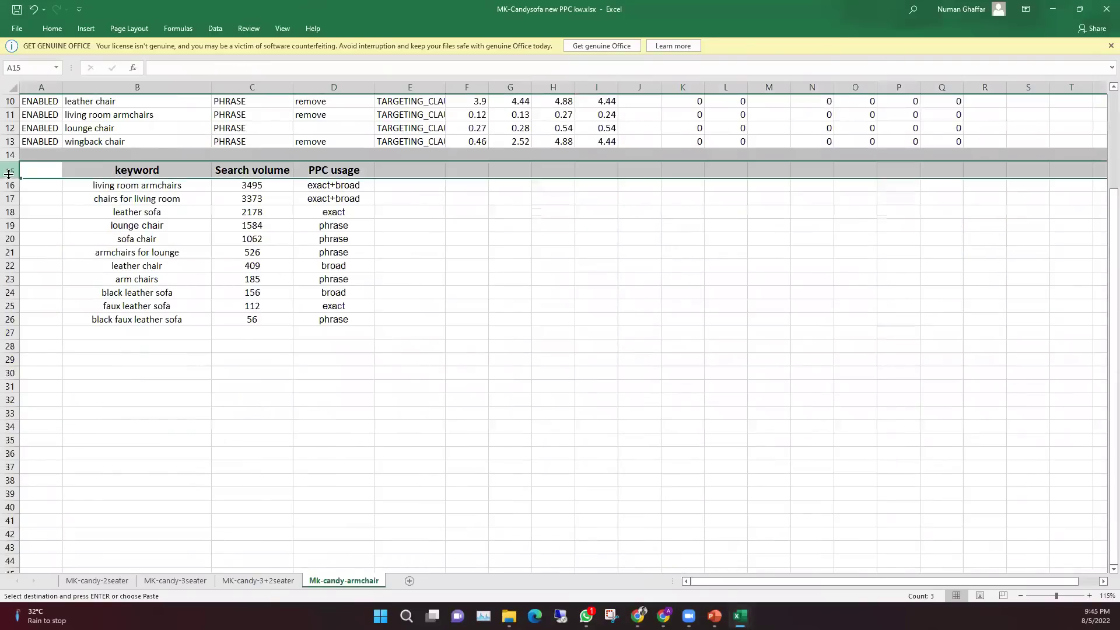
{"action": "left_click", "coordinate": [216, 29]}
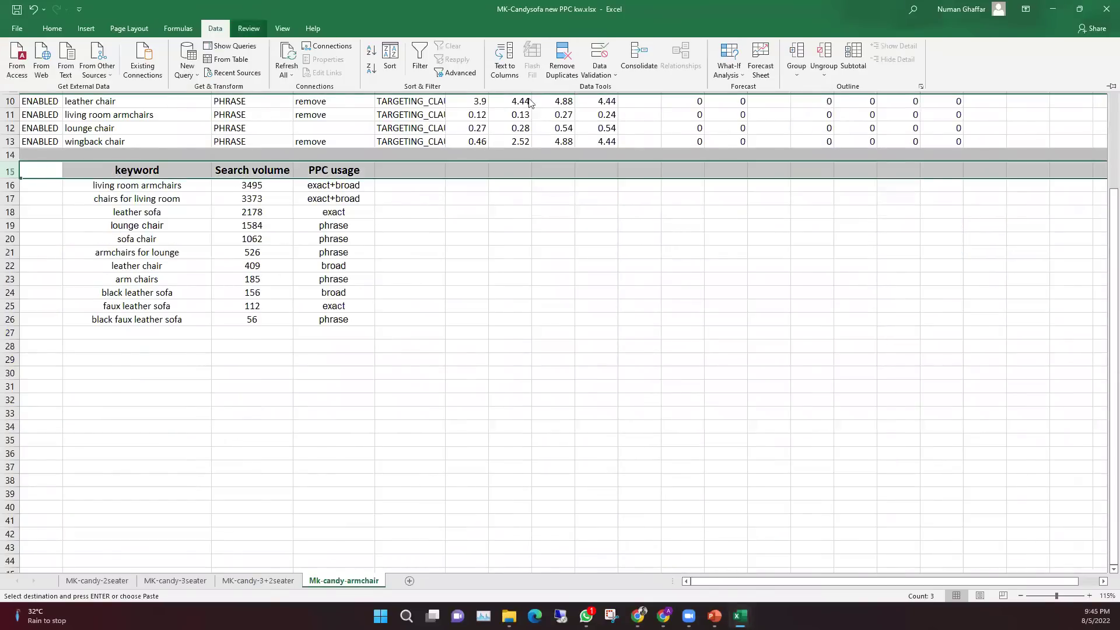
{"action": "left_click", "coordinate": [421, 58]}
{"action": "left_click", "coordinate": [383, 214]}
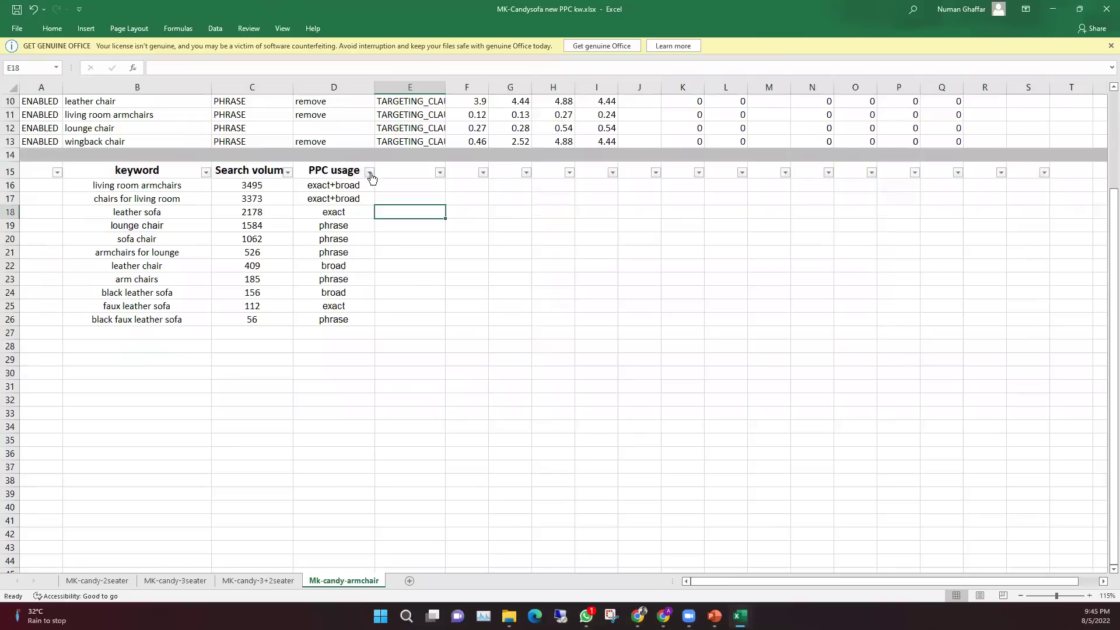
Filter the PPC usage column to show only the keywords marked phrase
{"action": "left_click", "coordinate": [369, 172]}
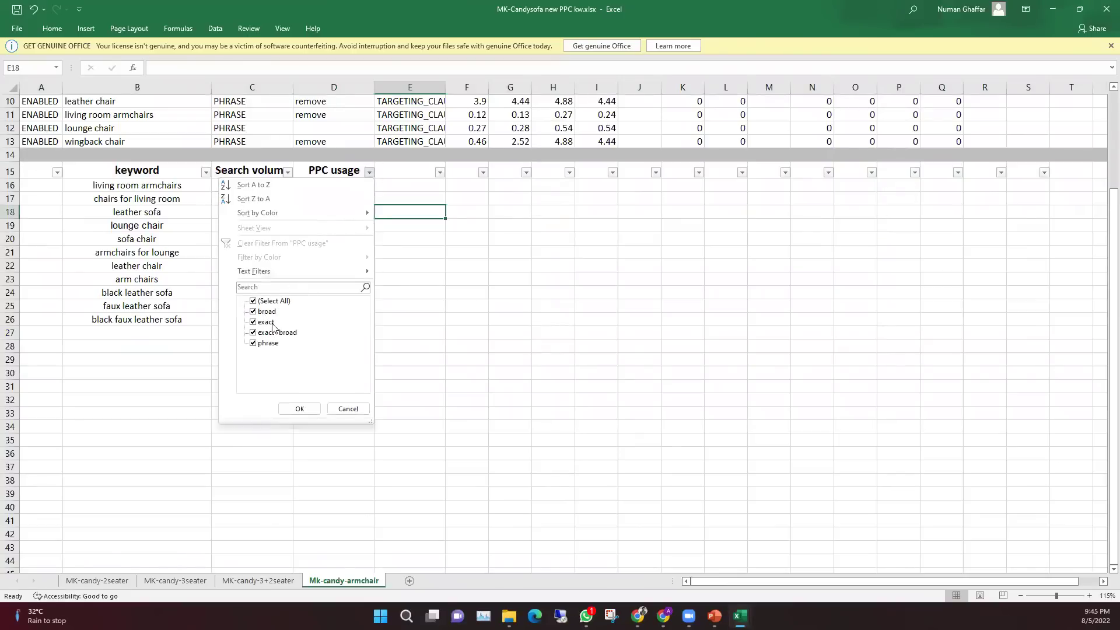
{"action": "left_click", "coordinate": [273, 301]}
{"action": "left_click", "coordinate": [268, 343]}
{"action": "left_click", "coordinate": [299, 408]}
{"action": "left_click", "coordinate": [395, 415]}
Copy the filtered keywords from lounge chair to black faux leather sofa into the ad group's keyword list in the browser and add them
{"action": "left_click_drag", "start_coordinate": [175, 185], "coordinate": [180, 243]}
{"action": "key", "text": "ctrl+c"}
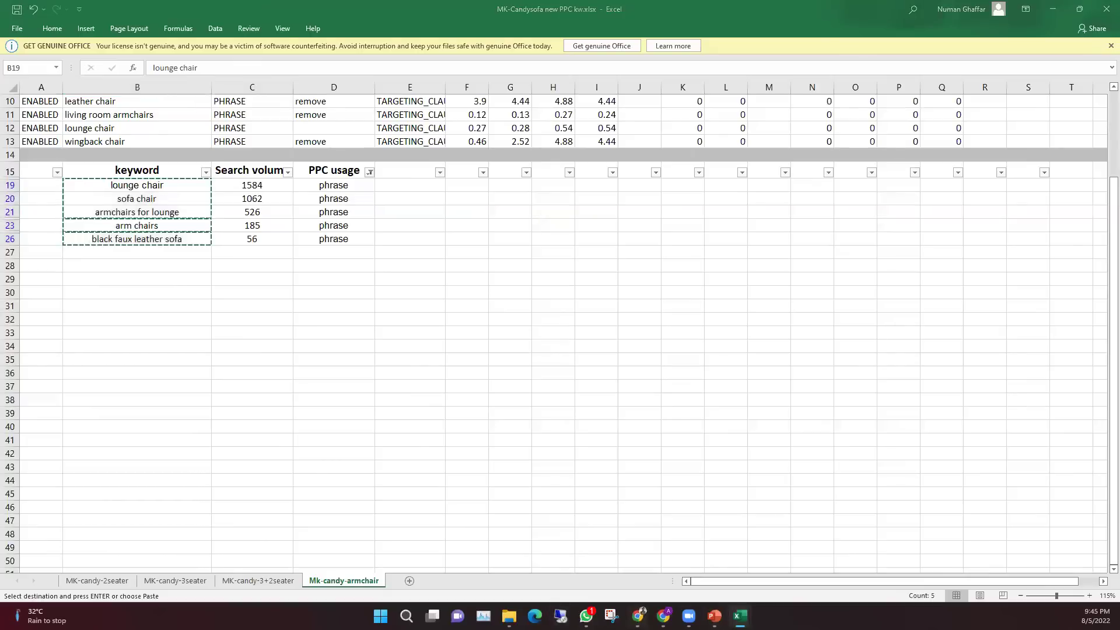
{"action": "key", "text": "alt+Tab"}
{"action": "key", "text": "ctrl+v"}
{"action": "left_click", "coordinate": [527, 337]}
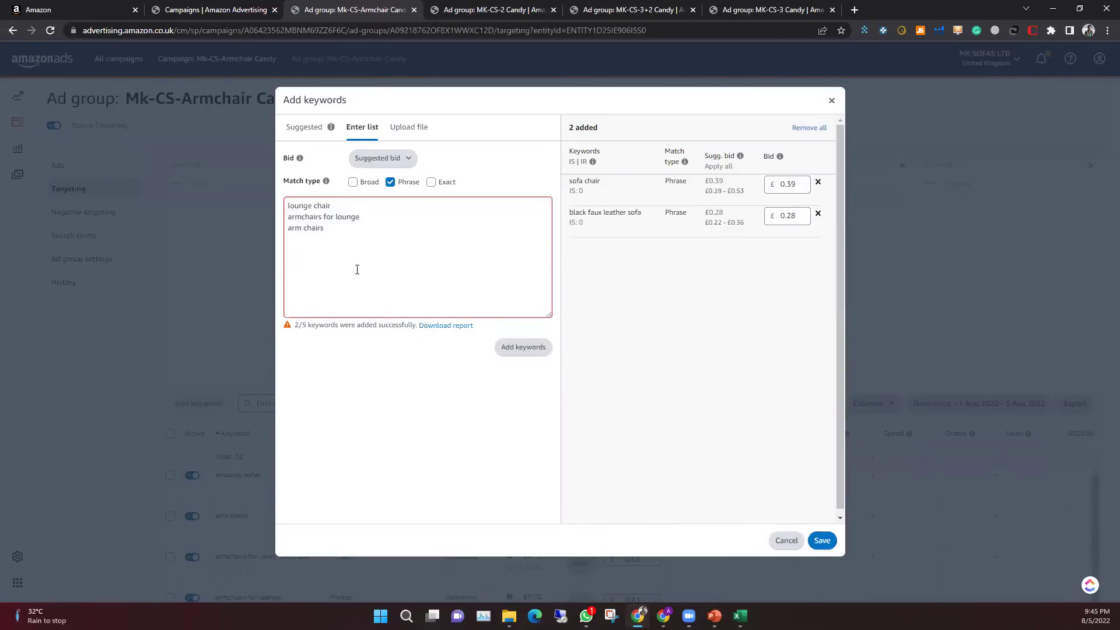
Try again to add the remaining keywords lounge chair, armchairs for lounge and arm chairs as phrase match
{"action": "left_click", "coordinate": [526, 348]}
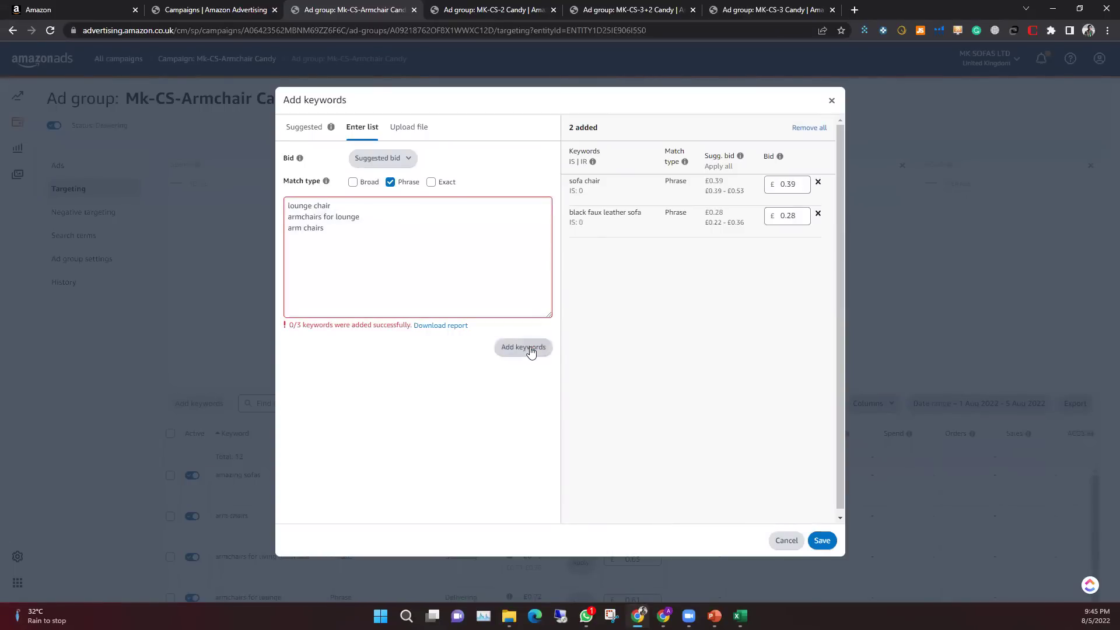
{"action": "left_click", "coordinate": [345, 260]}
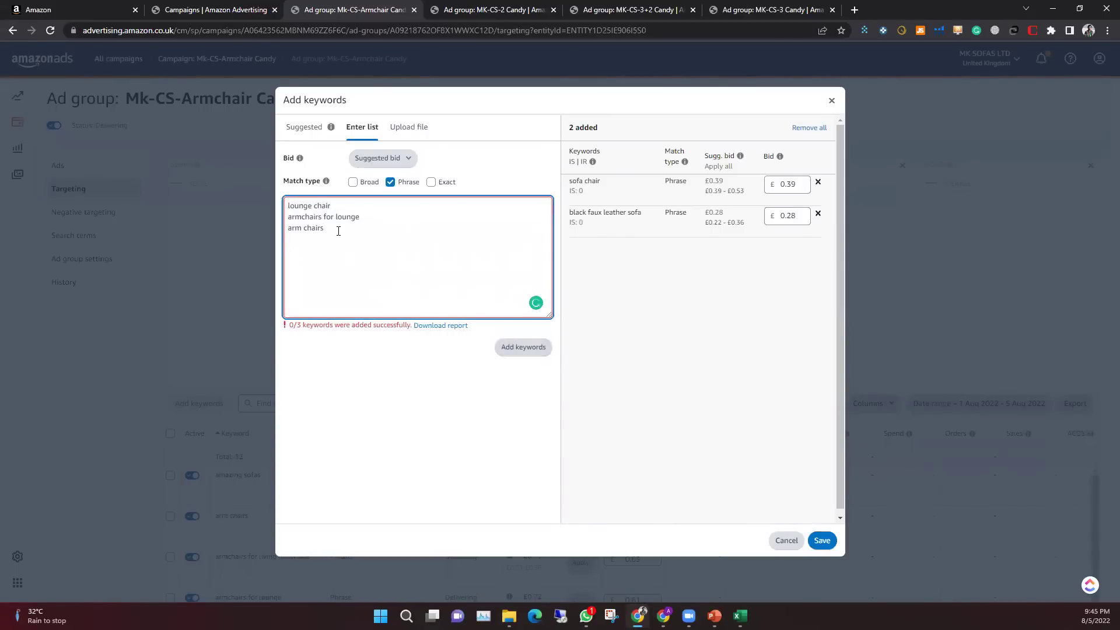
{"action": "left_click", "coordinate": [395, 193]}
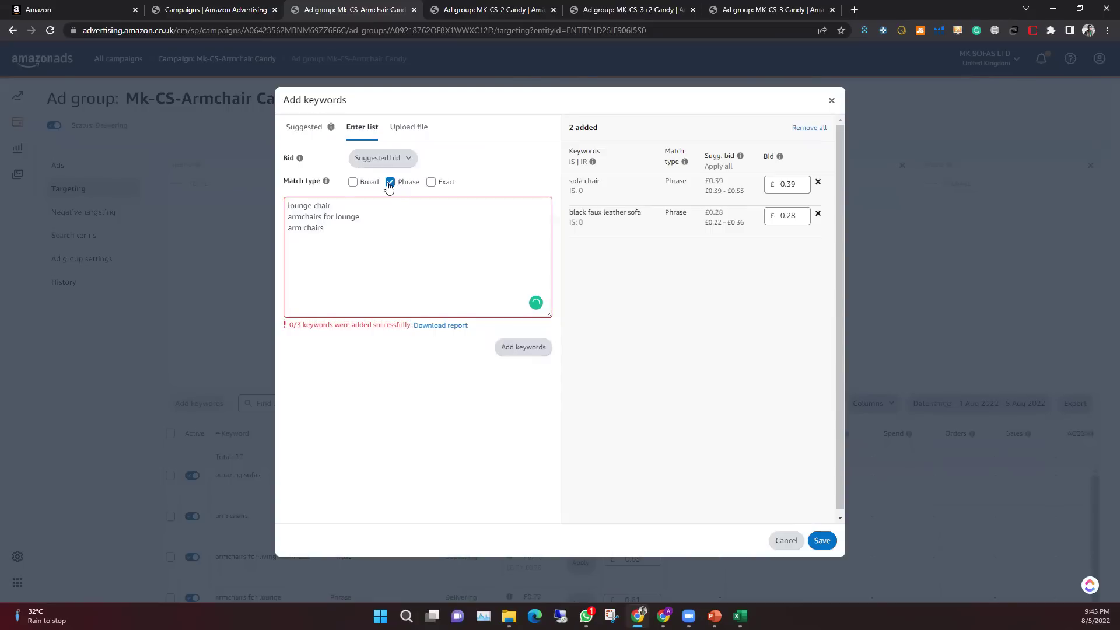
{"action": "left_click", "coordinate": [519, 351]}
Download the keyword upload error report, examine the reason for failure of each rejected keyword in Excel, and close the report
{"action": "left_click", "coordinate": [432, 331]}
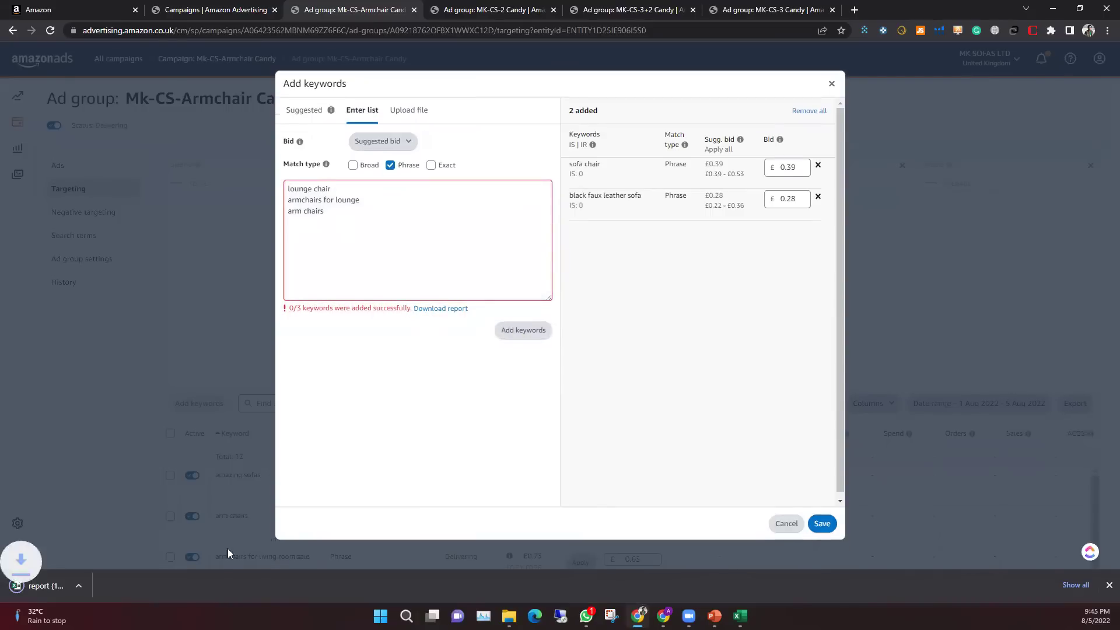
{"action": "left_click", "coordinate": [43, 590]}
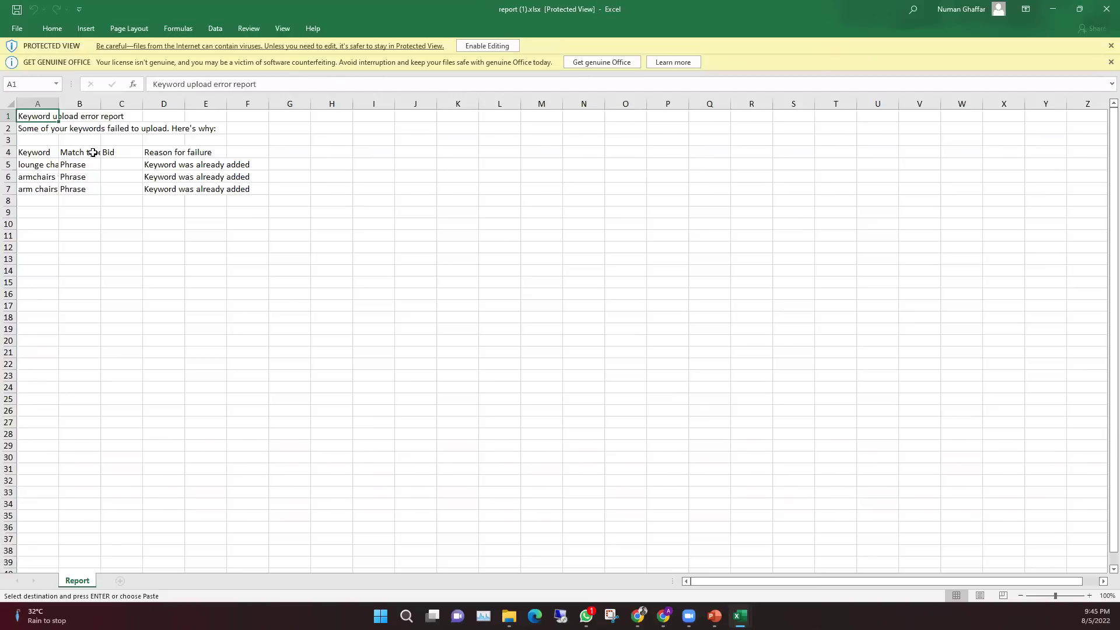
{"action": "left_click", "coordinate": [191, 132]}
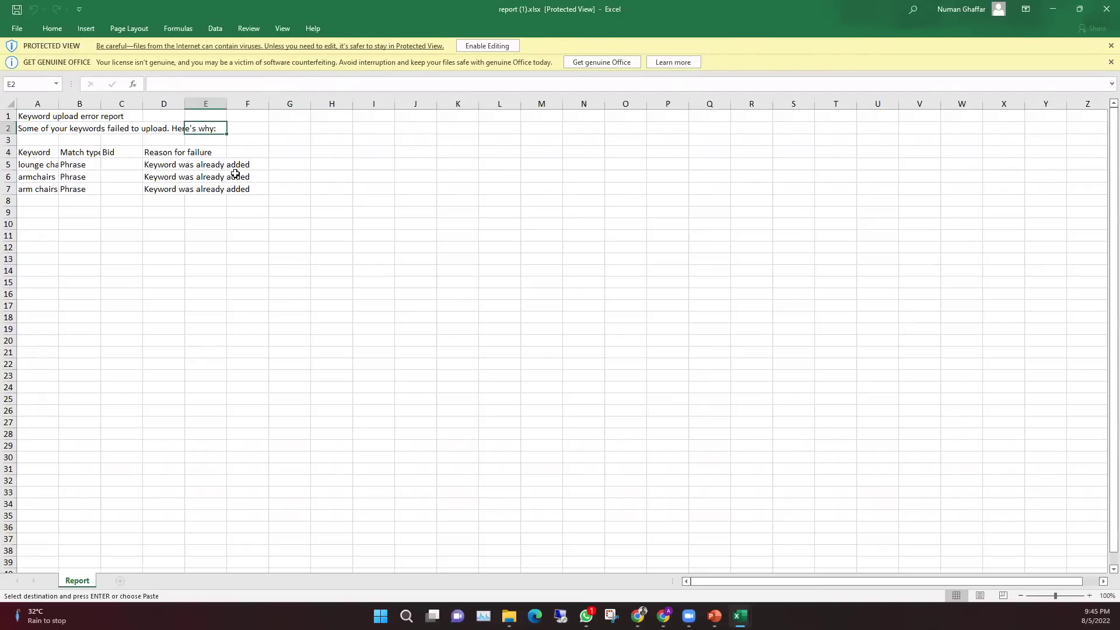
{"action": "left_click_drag", "start_coordinate": [204, 165], "coordinate": [200, 199]}
{"action": "left_click", "coordinate": [204, 225]}
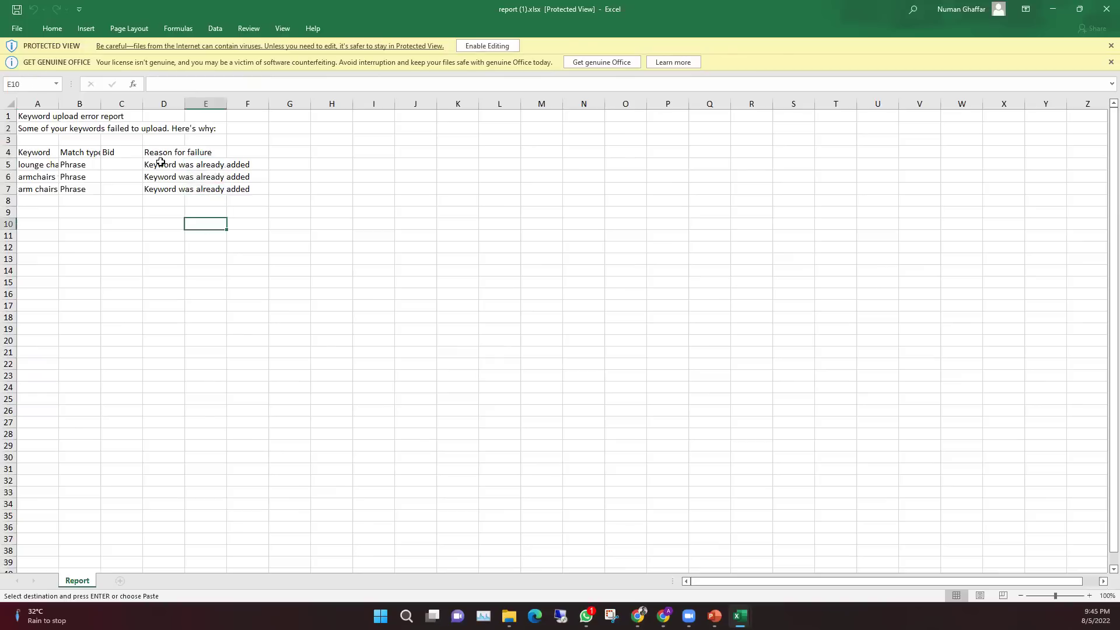
{"action": "left_click_drag", "start_coordinate": [161, 164], "coordinate": [159, 195]}
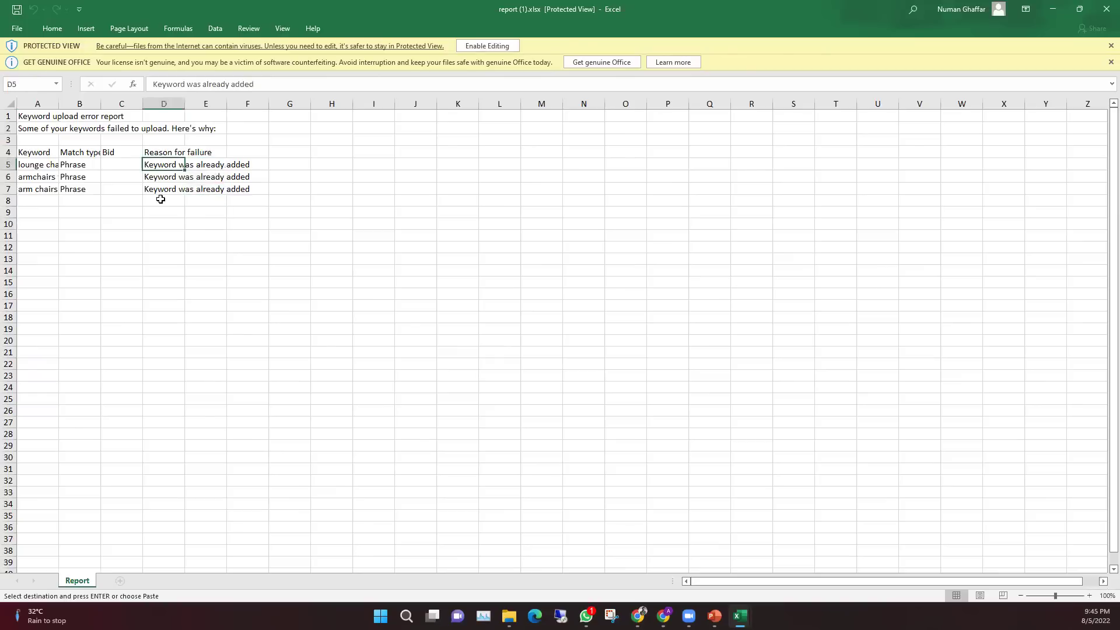
{"action": "left_click", "coordinate": [211, 221]}
{"action": "left_click_drag", "start_coordinate": [168, 166], "coordinate": [241, 190]}
{"action": "left_click", "coordinate": [1103, 5]}
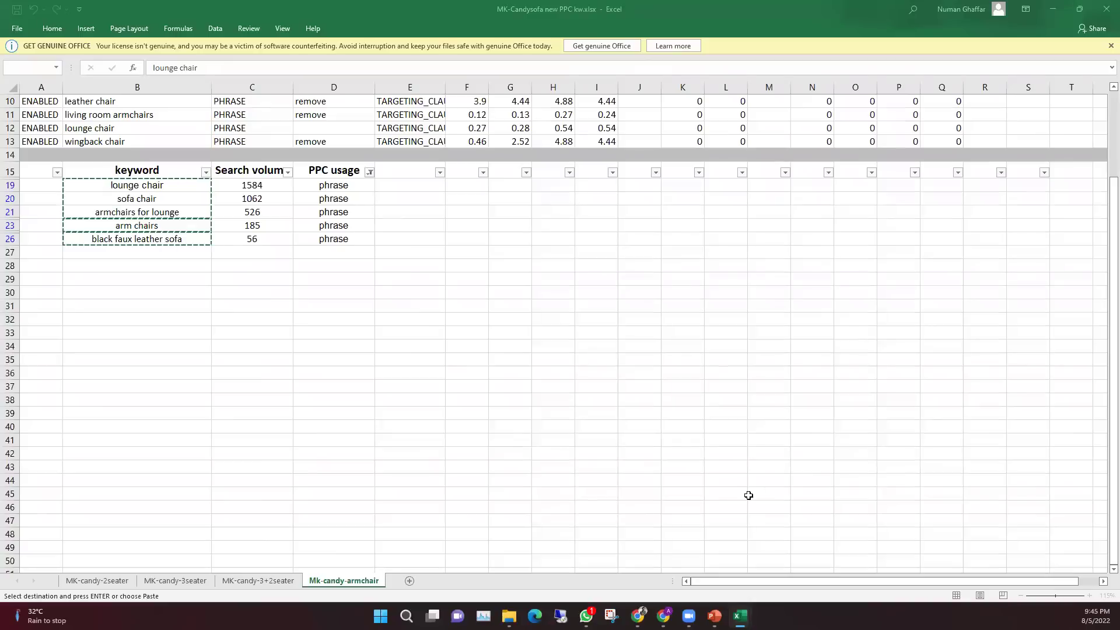
Compare the phrase keywords on the Mk-candy-armchair sheet with the existing keyword list above them
{"action": "scroll", "coordinate": [276, 371], "scroll_direction": "up", "scroll_amount": 3}
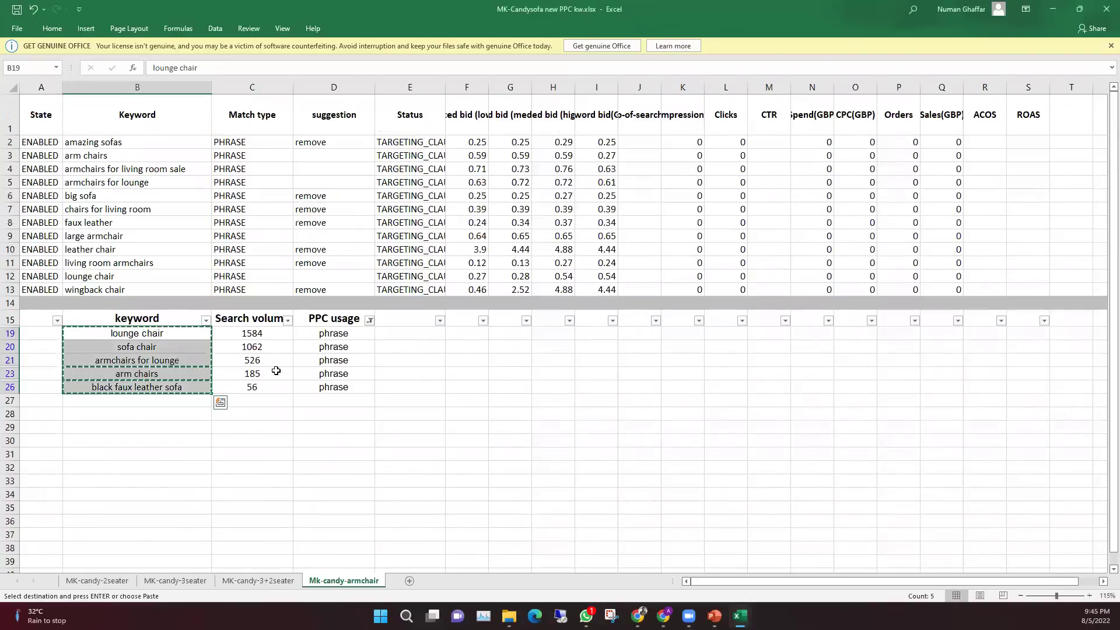
{"action": "left_click", "coordinate": [196, 440]}
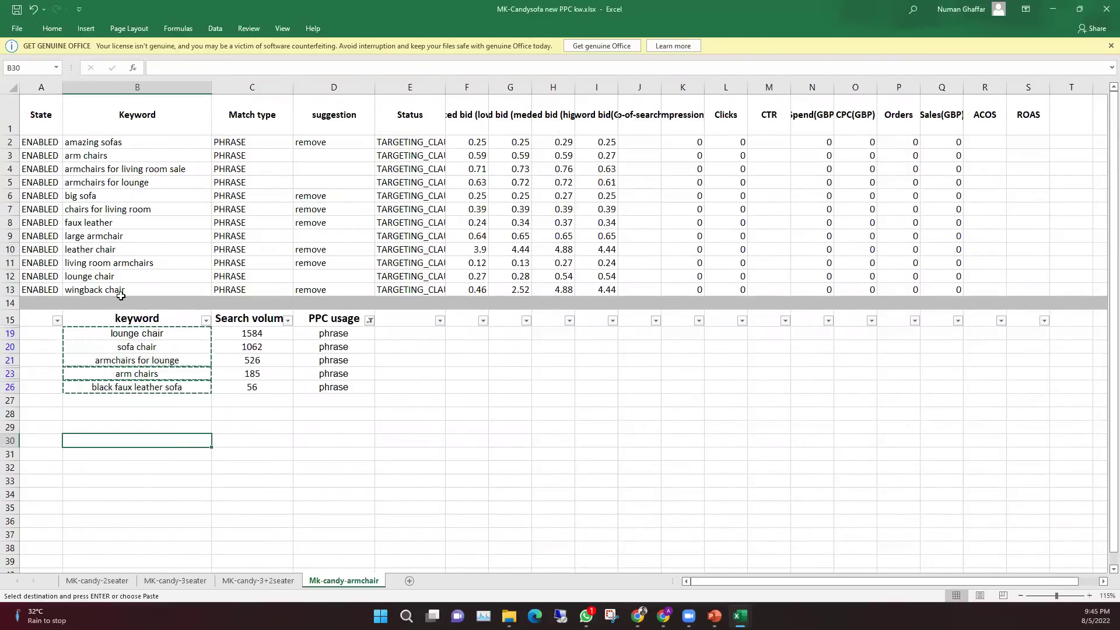
{"action": "key", "text": "Up"}
{"action": "key", "text": "Up"}
{"action": "key", "text": "Up"}
{"action": "key", "text": "Up"}
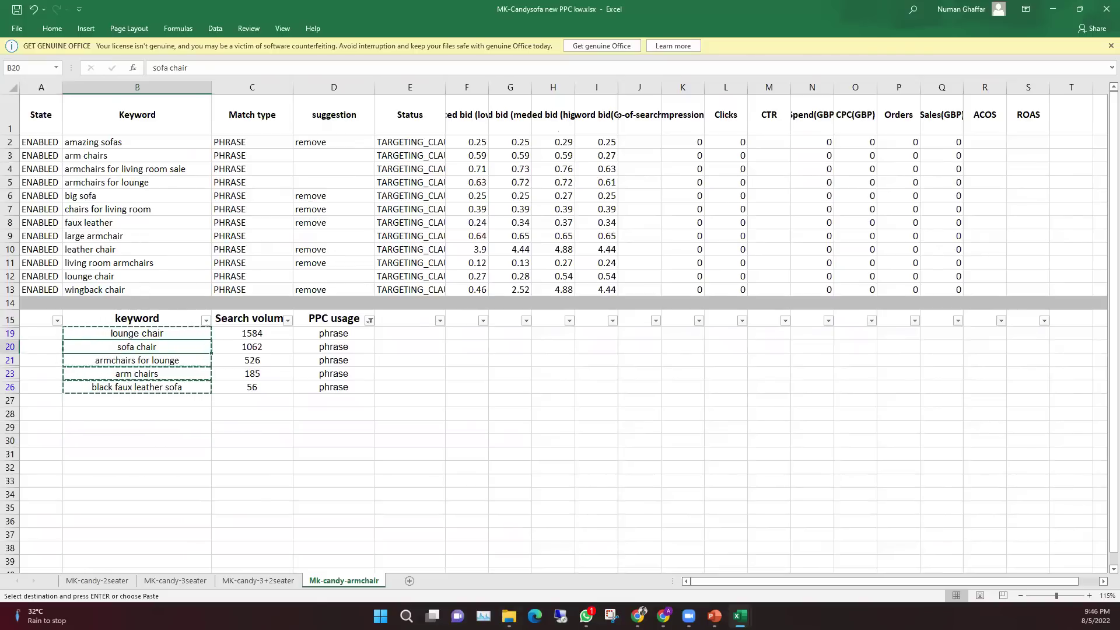
Return to the browser and save the new phrase keywords sofa chair and black faux leather sofa to the Armchair Candy ad group
{"action": "mouse_move", "coordinate": [740, 616]}
{"action": "left_click", "coordinate": [637, 615]}
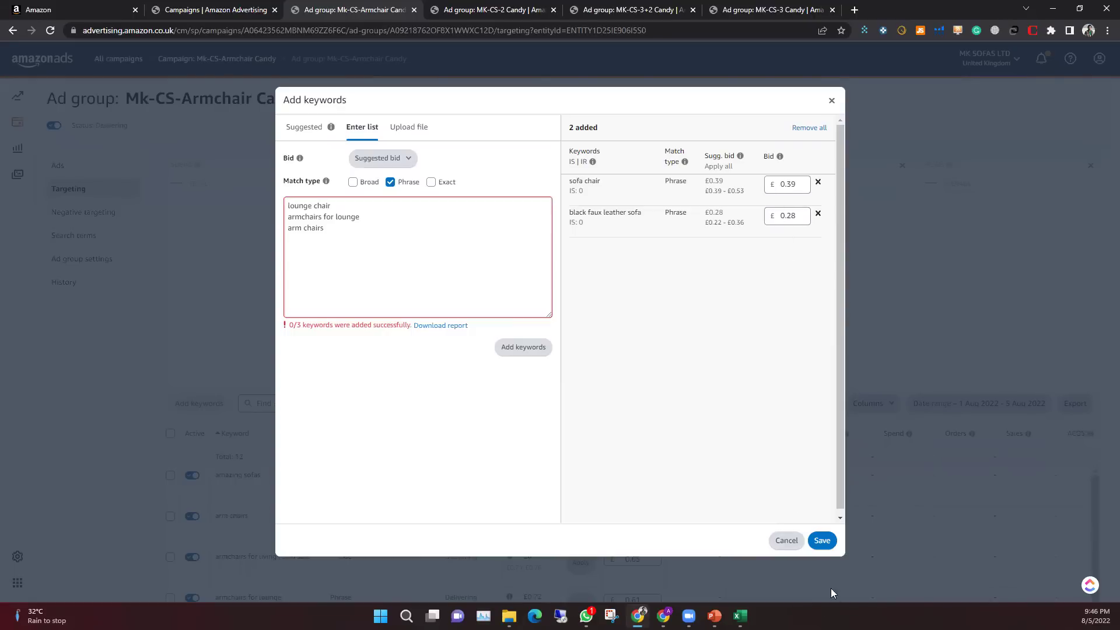
{"action": "left_click", "coordinate": [822, 542]}
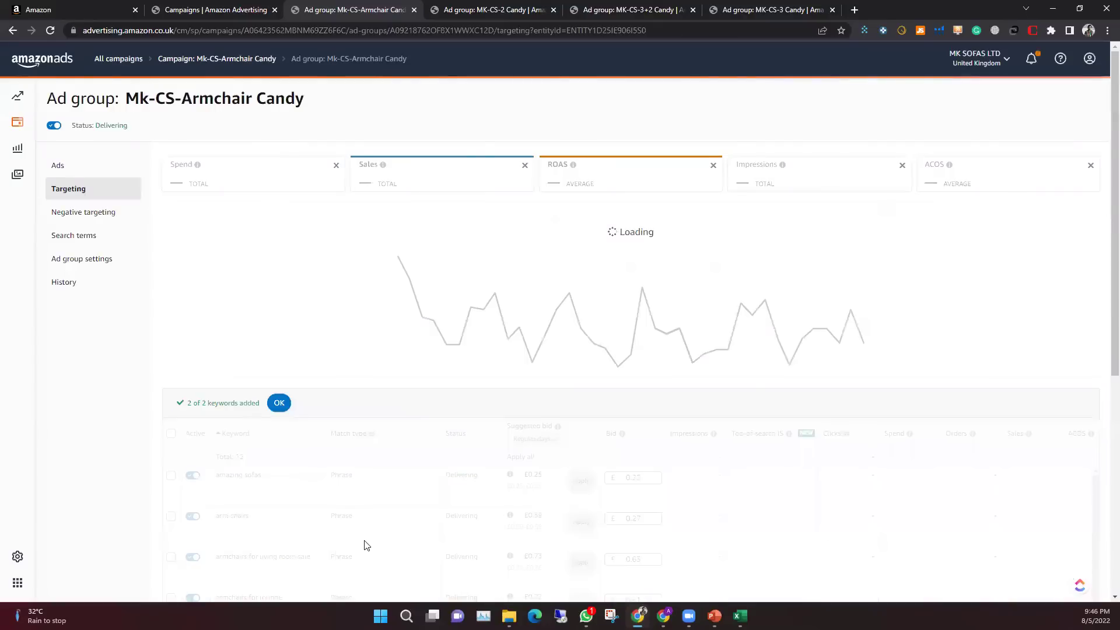
Check the Armchair Candy ad group's updated keyword list for the newly added keywords and their bids
{"action": "scroll", "coordinate": [287, 288], "scroll_direction": "down", "scroll_amount": 3}
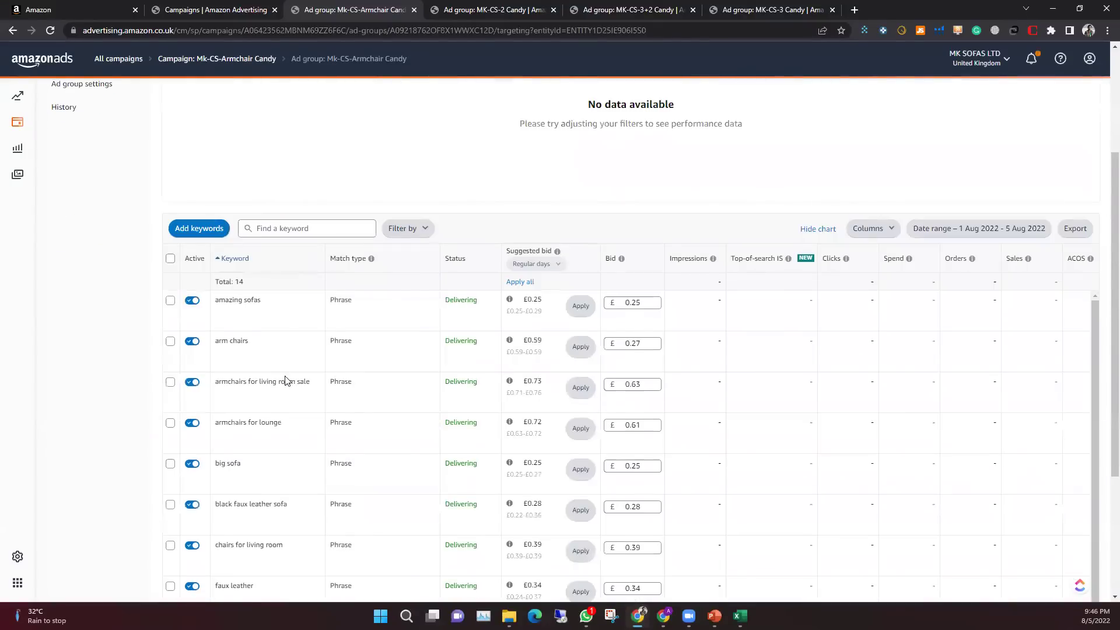
{"action": "scroll", "coordinate": [287, 382], "scroll_direction": "down", "scroll_amount": 5}
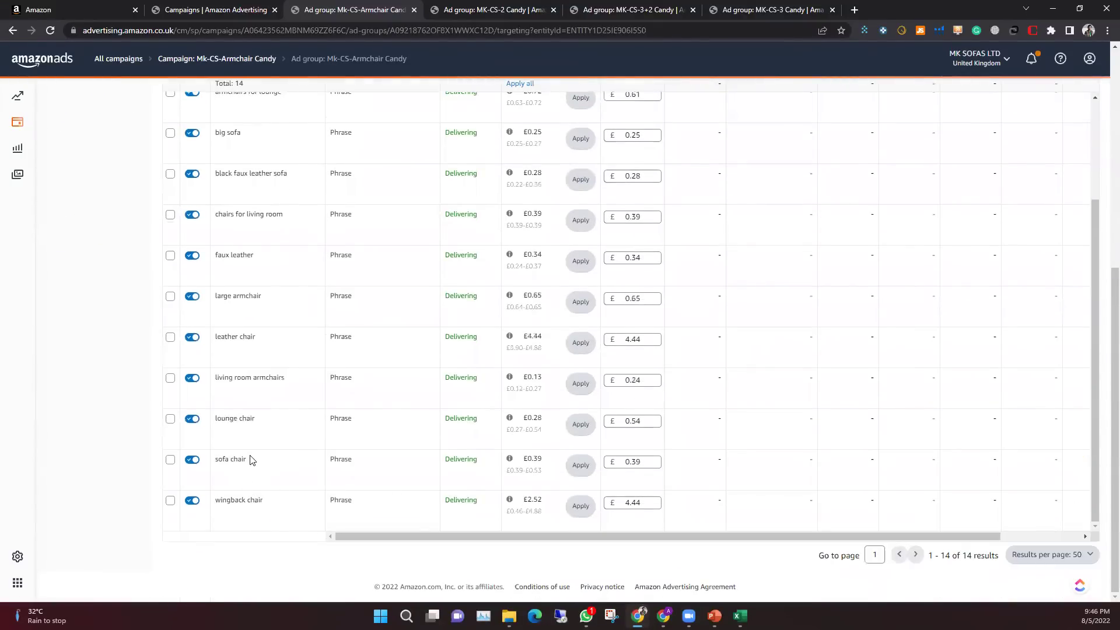
{"action": "scroll", "coordinate": [251, 460], "scroll_direction": "up", "scroll_amount": 1}
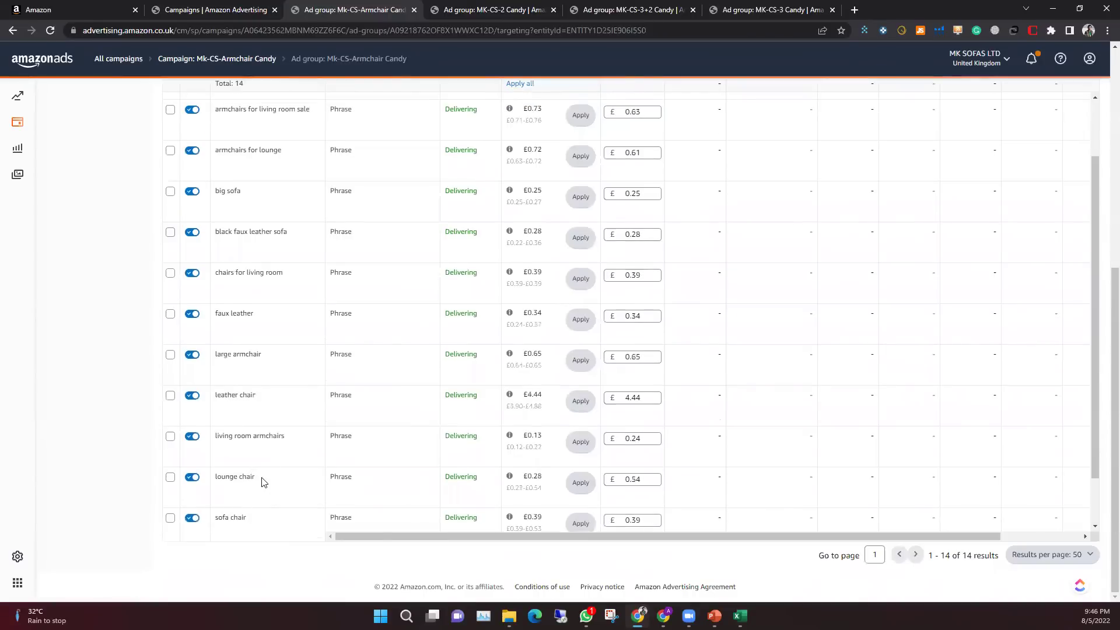
{"action": "scroll", "coordinate": [270, 497], "scroll_direction": "up", "scroll_amount": 2}
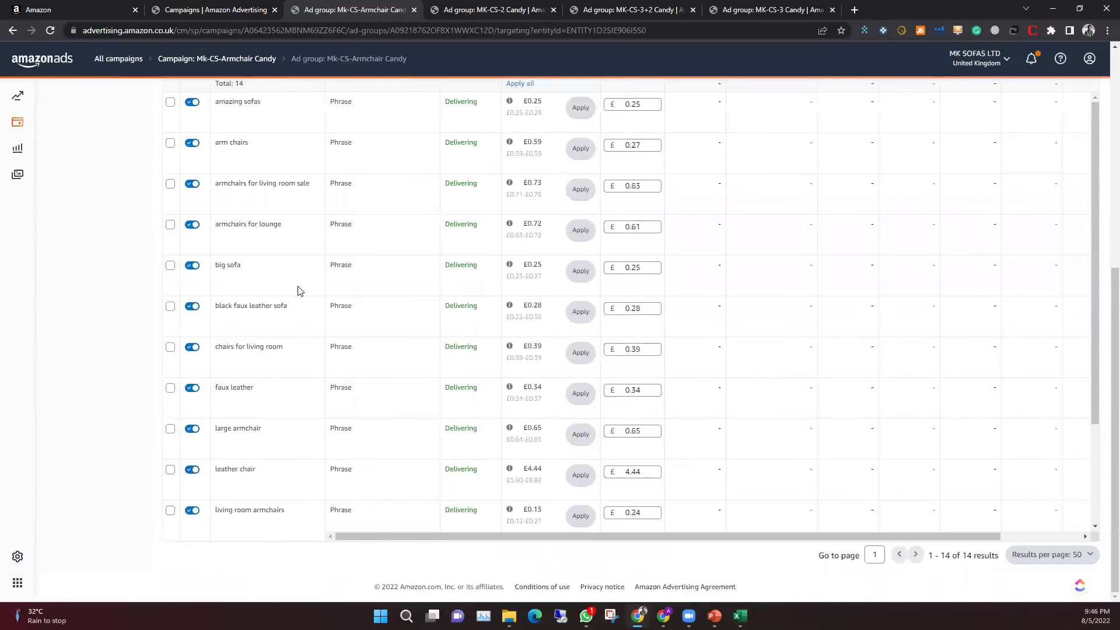
{"action": "scroll", "coordinate": [291, 303], "scroll_direction": "up", "scroll_amount": 3}
{"action": "scroll", "coordinate": [265, 333], "scroll_direction": "down", "scroll_amount": 2}
{"action": "scroll", "coordinate": [251, 280], "scroll_direction": "up", "scroll_amount": 2}
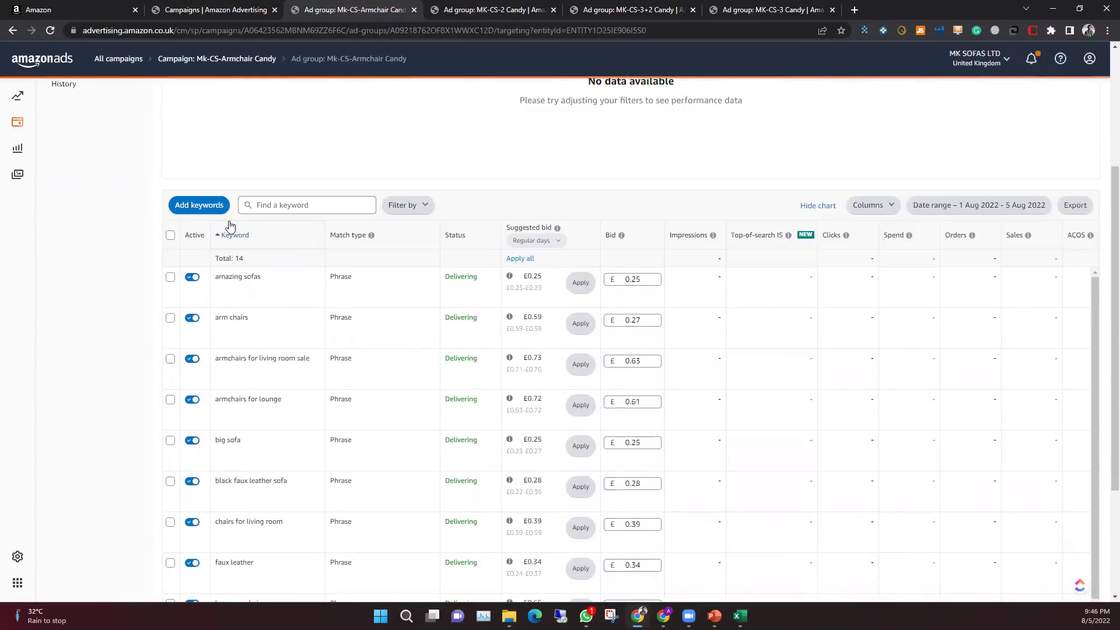
Enter lounge chair, sofa chair, armchairs for lounge, arm chairs and black faux leather sofa as a phrase-match keyword list for the ad group
{"action": "left_click", "coordinate": [199, 207]}
{"action": "left_click", "coordinate": [369, 184]}
{"action": "left_click", "coordinate": [431, 182]}
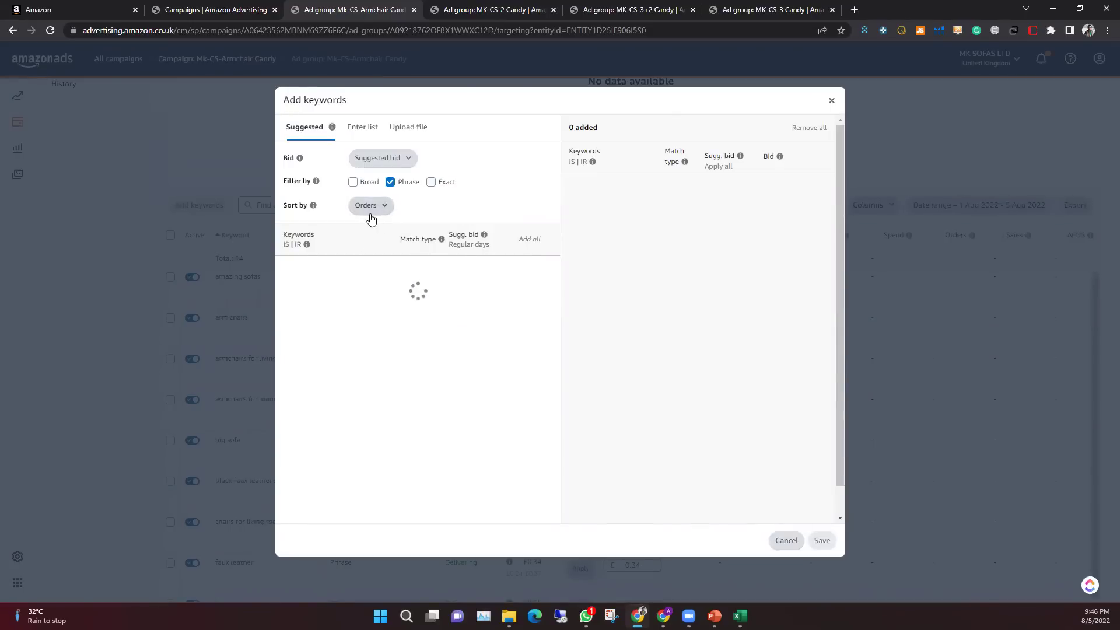
{"action": "left_click", "coordinate": [366, 128]}
{"action": "left_click", "coordinate": [407, 269]}
{"action": "type", "text": "lounge chair sofa chair armchairs for lounge arm chairs black faux leather sofa"}
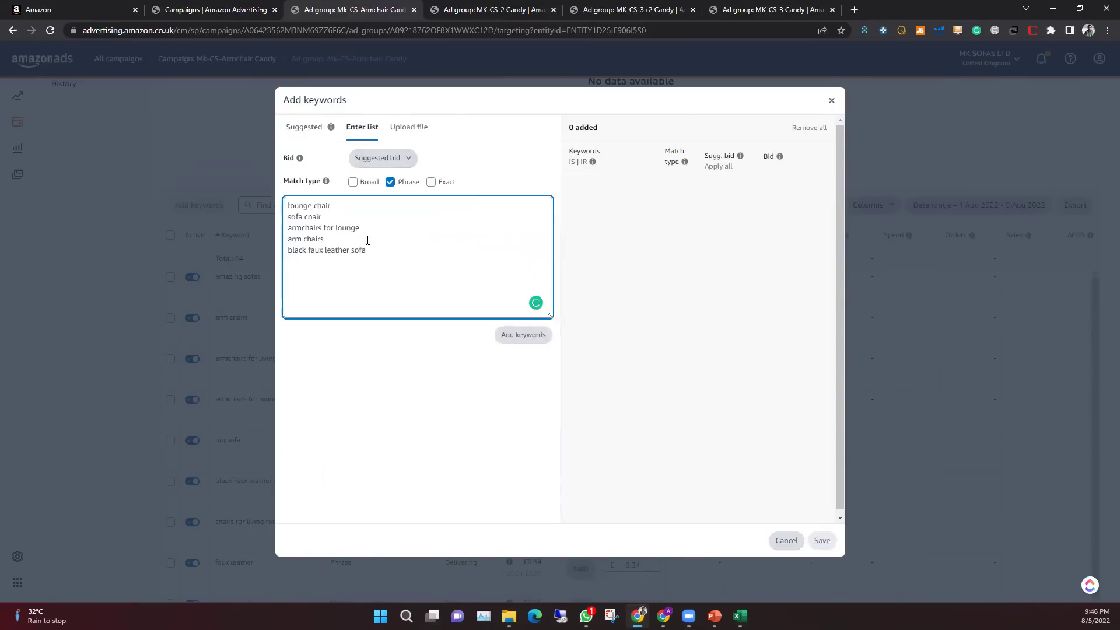
Remove lounge chair and sofa chair from the entered list, try to add the remaining three phrase keywords, and close the dialog without saving
{"action": "left_click_drag", "start_coordinate": [322, 217], "coordinate": [293, 208]}
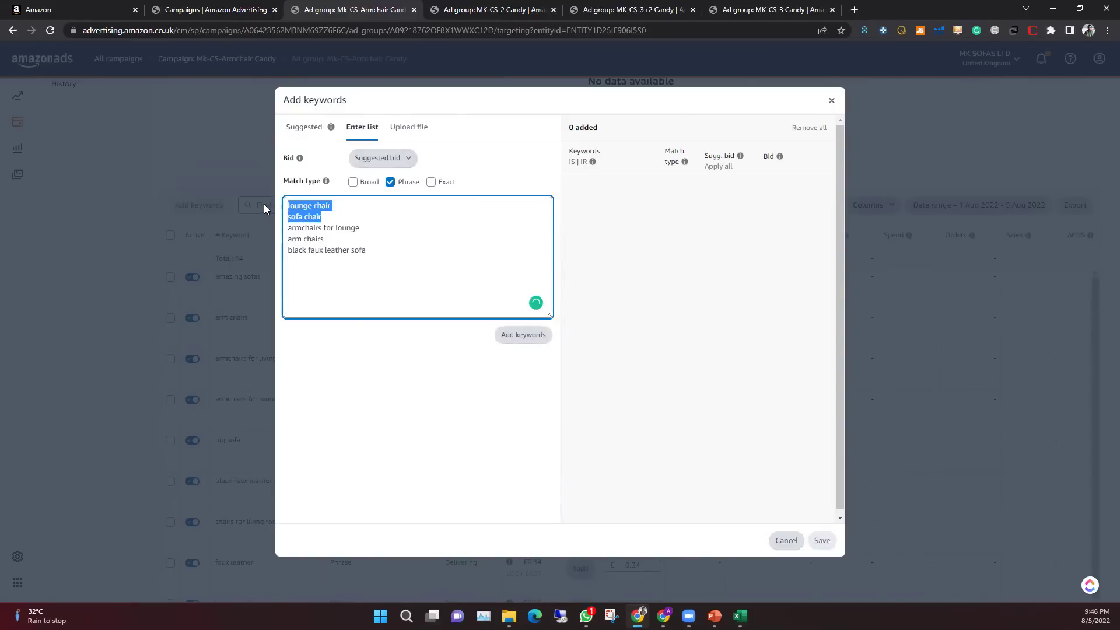
{"action": "key", "text": "BackSpace"}
{"action": "key", "text": "Delete"}
{"action": "left_click", "coordinate": [543, 337]}
{"action": "double_click", "coordinate": [320, 325]}
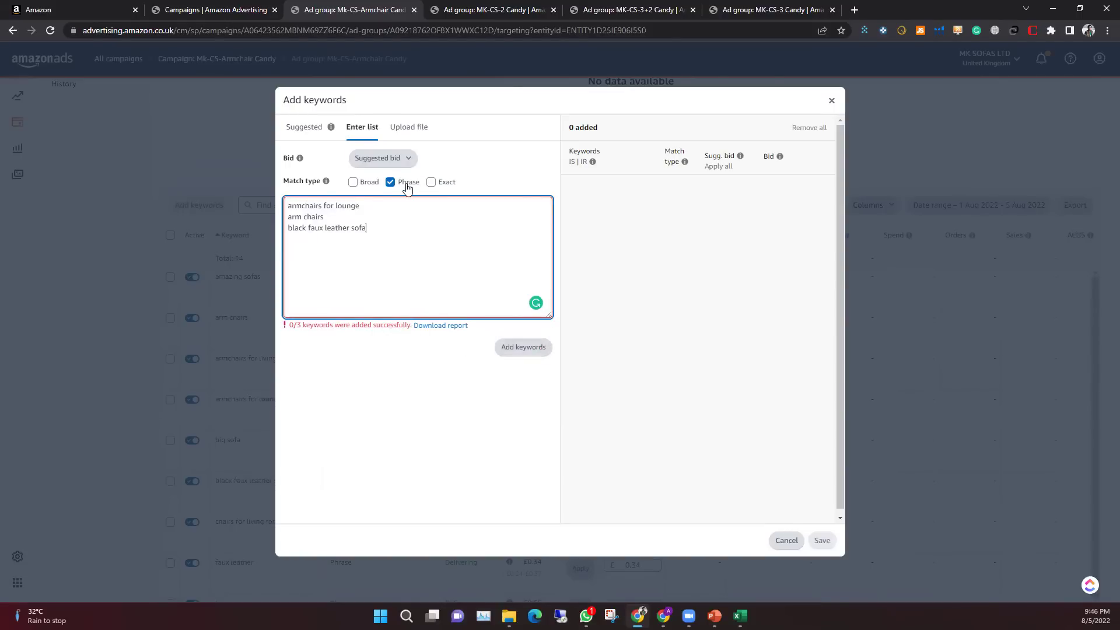
{"action": "left_click", "coordinate": [401, 182]}
{"action": "left_click", "coordinate": [831, 100]}
Check the Armchair Candy ad group's keyword list through to its last entry
{"action": "scroll", "coordinate": [313, 480], "scroll_direction": "down", "scroll_amount": 2}
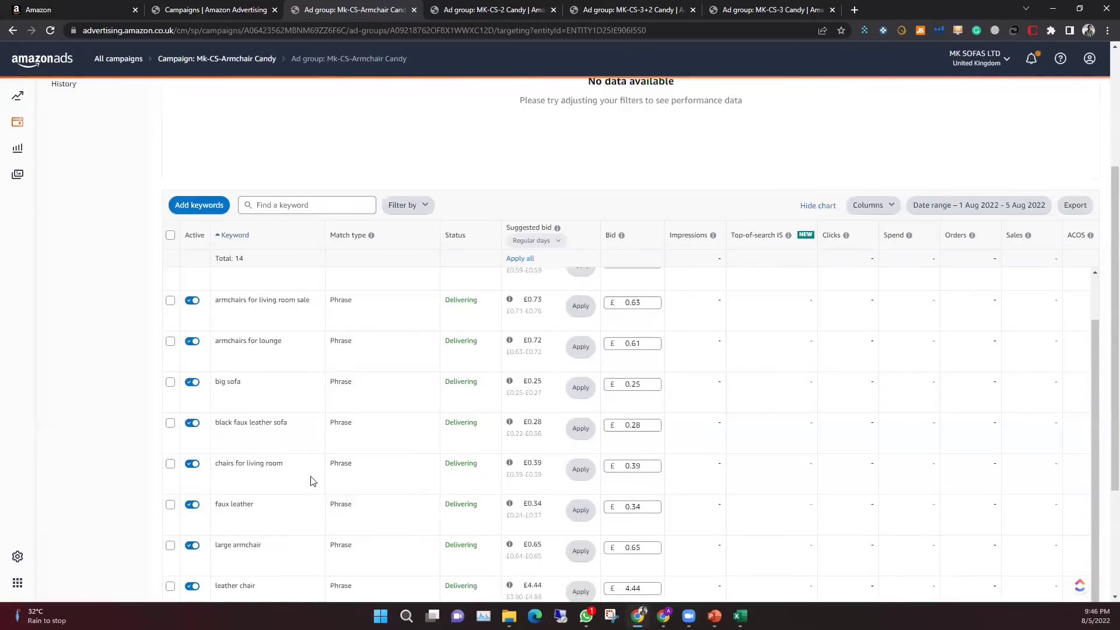
{"action": "scroll", "coordinate": [313, 482], "scroll_direction": "down", "scroll_amount": 1}
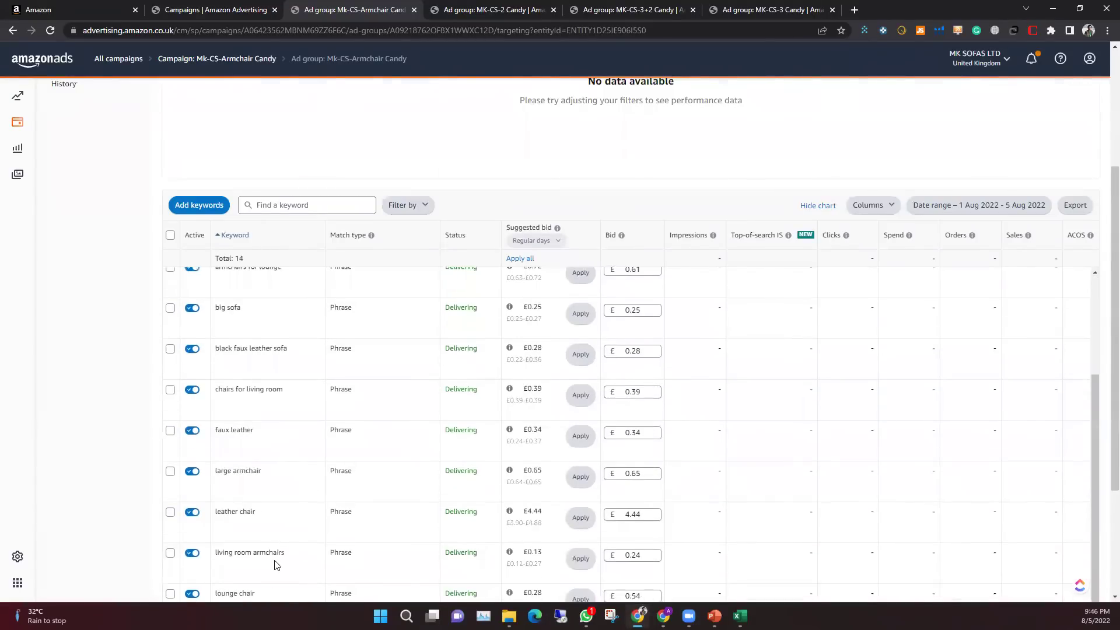
{"action": "scroll", "coordinate": [274, 564], "scroll_direction": "down", "scroll_amount": 4}
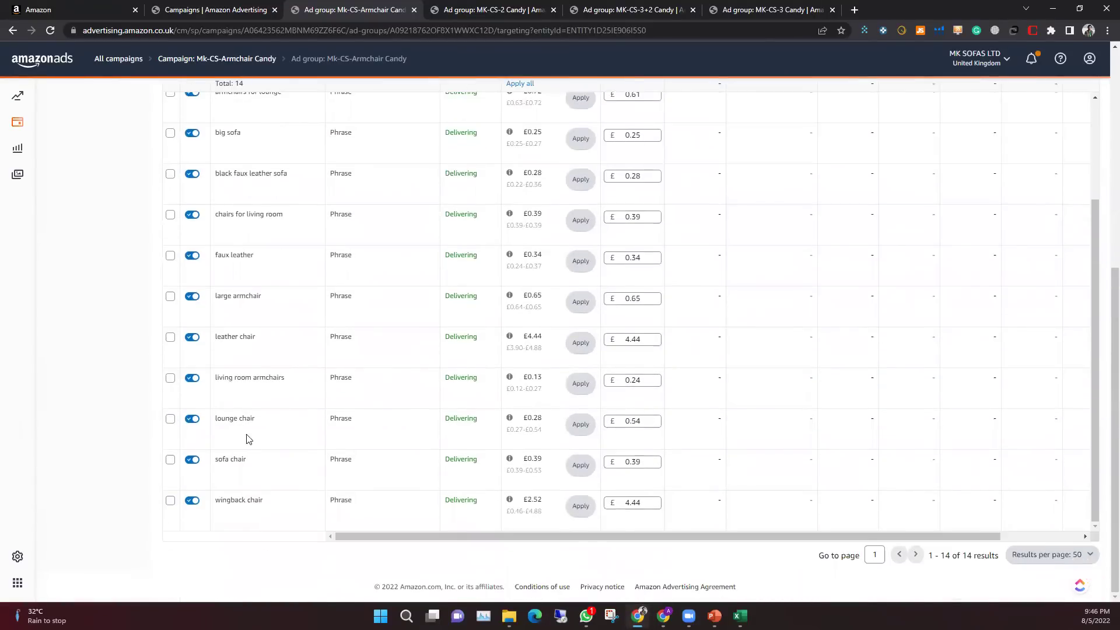
Switch to the MK-Candysofa new PPC kw workbook and compare lounge chair, armchairs for lounge and arm chairs with the new phrase keywords
{"action": "left_click", "coordinate": [714, 615]}
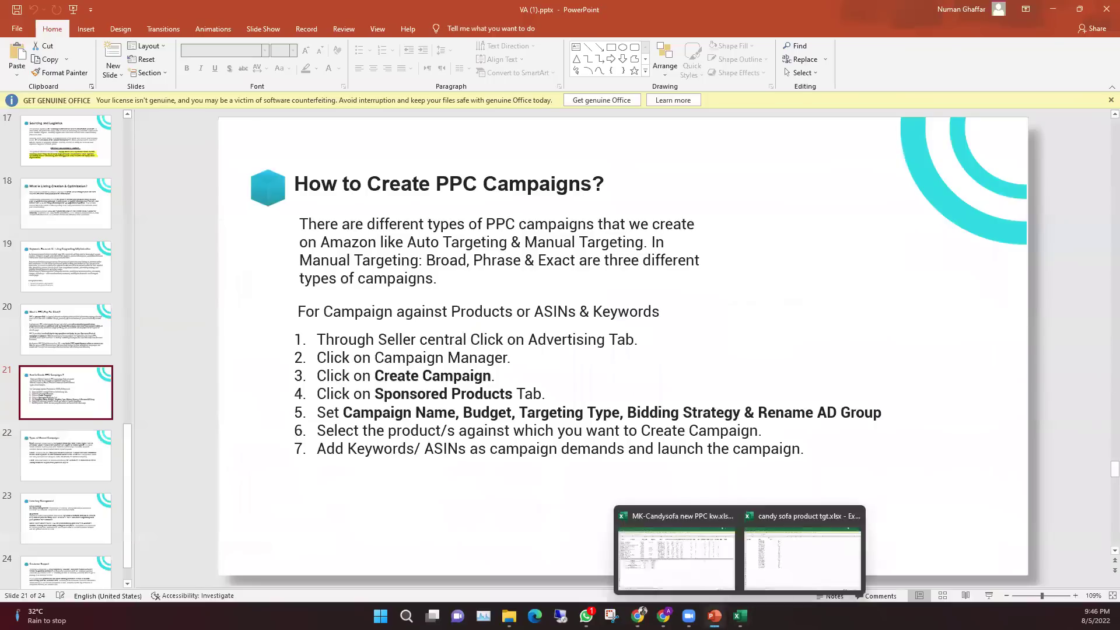
{"action": "left_click", "coordinate": [715, 615]}
{"action": "mouse_move", "coordinate": [740, 615]}
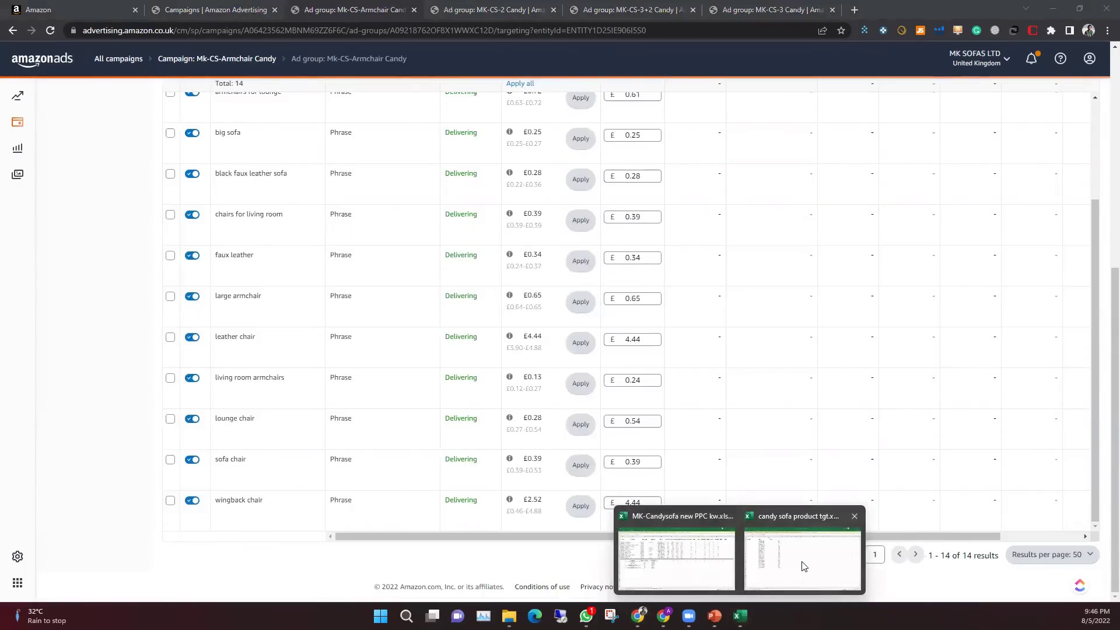
{"action": "left_click", "coordinate": [689, 557]}
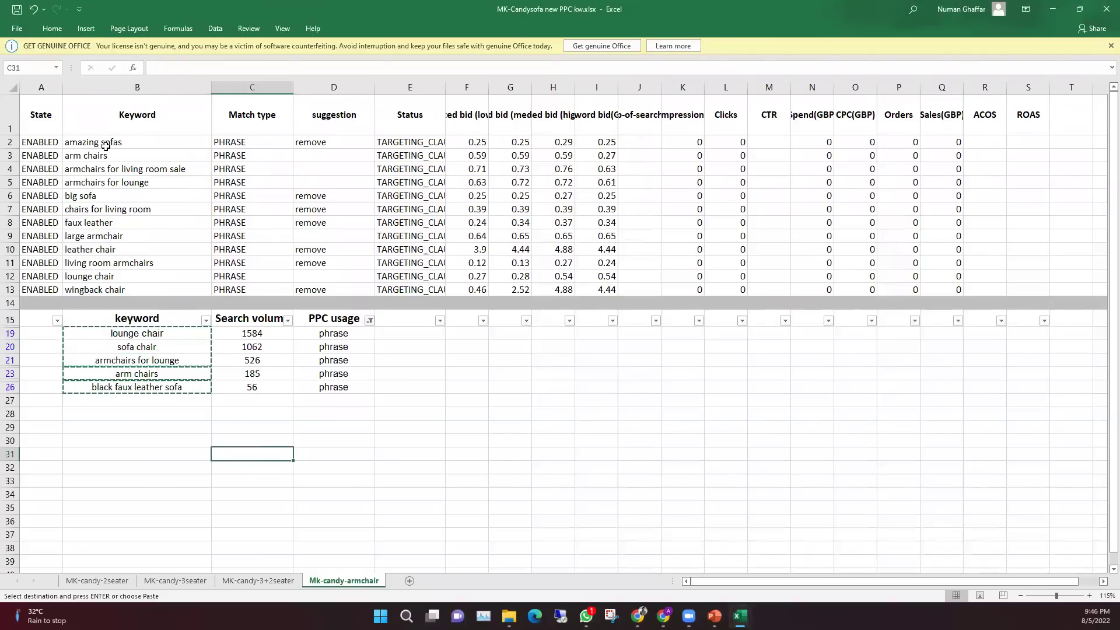
{"action": "left_click", "coordinate": [108, 277]}
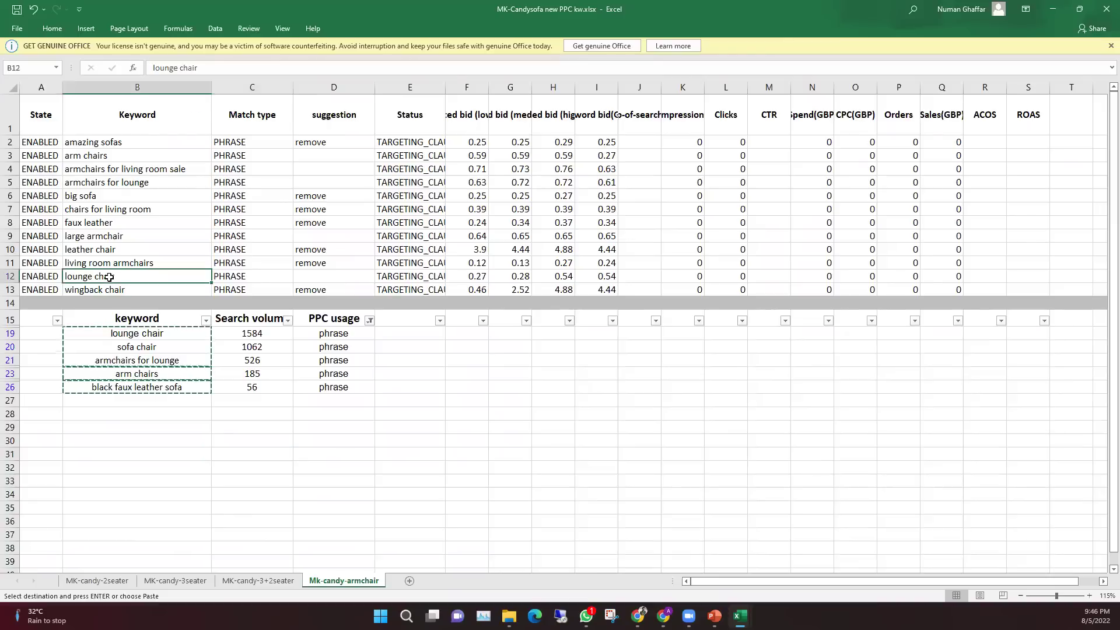
{"action": "left_click", "coordinate": [157, 288]}
{"action": "left_click", "coordinate": [182, 360]}
{"action": "left_click", "coordinate": [163, 184]}
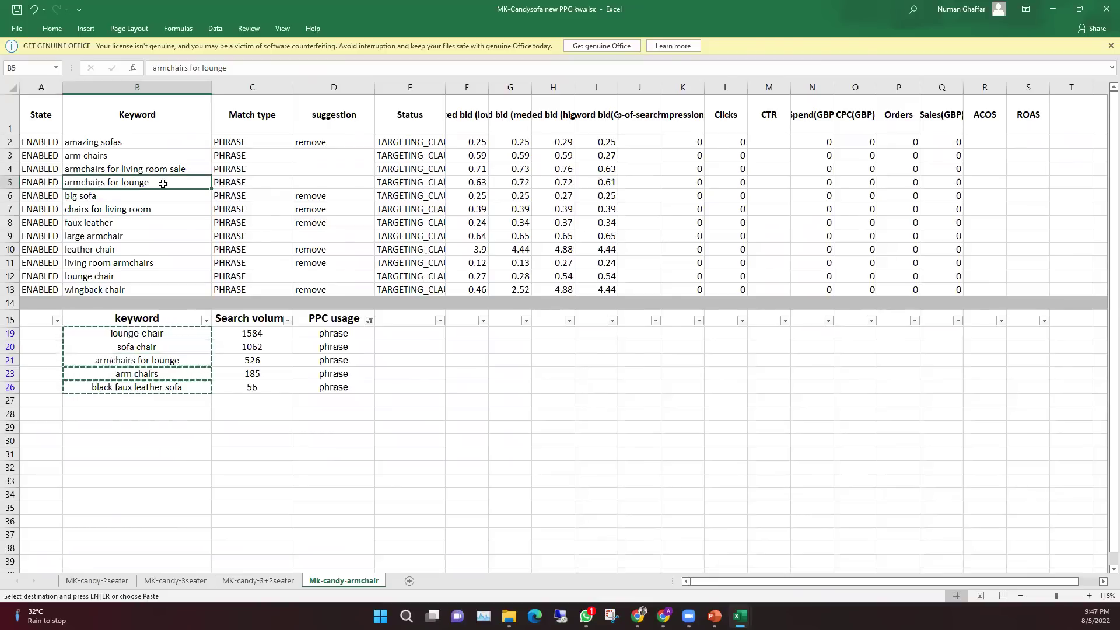
{"action": "left_click", "coordinate": [168, 156]}
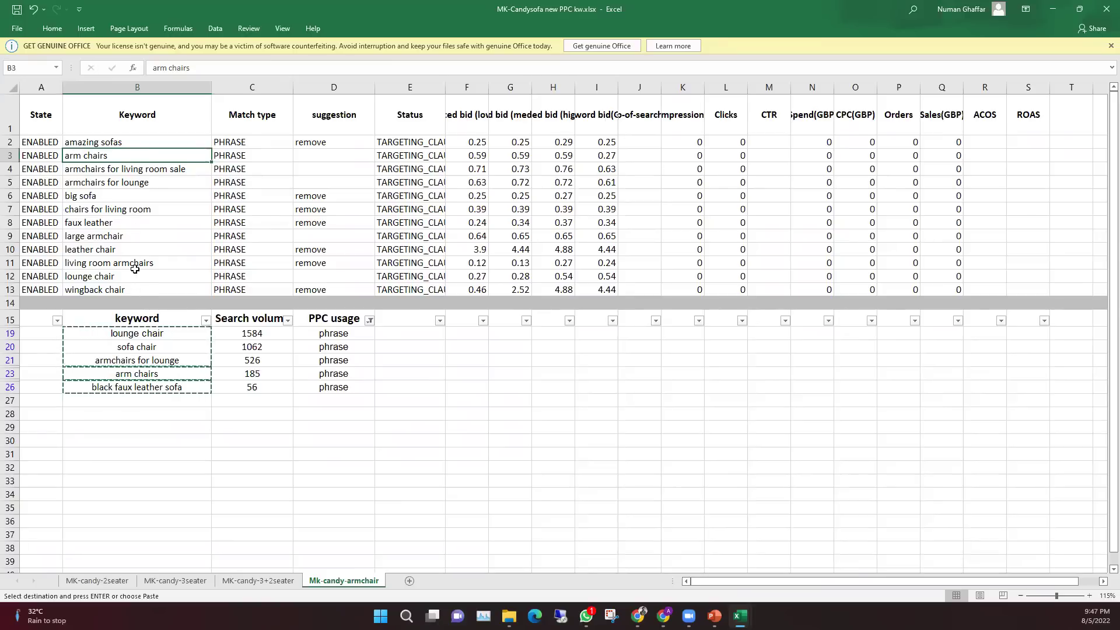
Review more existing keywords on the Mk-candy-armchair sheet, from faux leather to wingback chair, and keep the workbook open
{"action": "left_click", "coordinate": [124, 222]}
{"action": "left_click", "coordinate": [137, 183]}
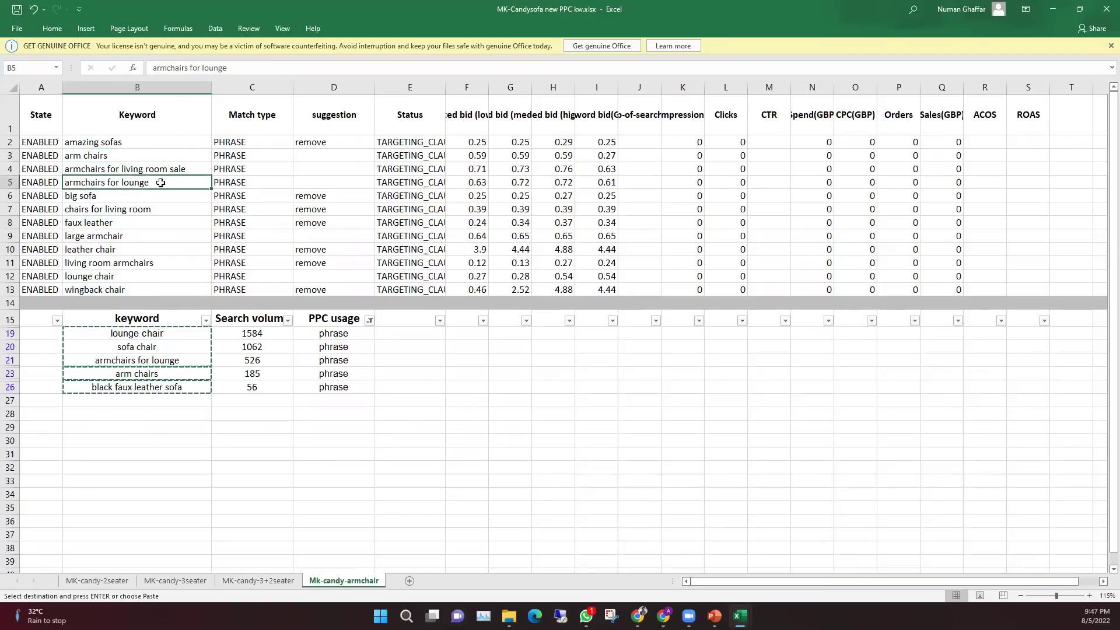
{"action": "left_click", "coordinate": [166, 169]}
{"action": "left_click", "coordinate": [150, 142]}
{"action": "left_click", "coordinate": [129, 290]}
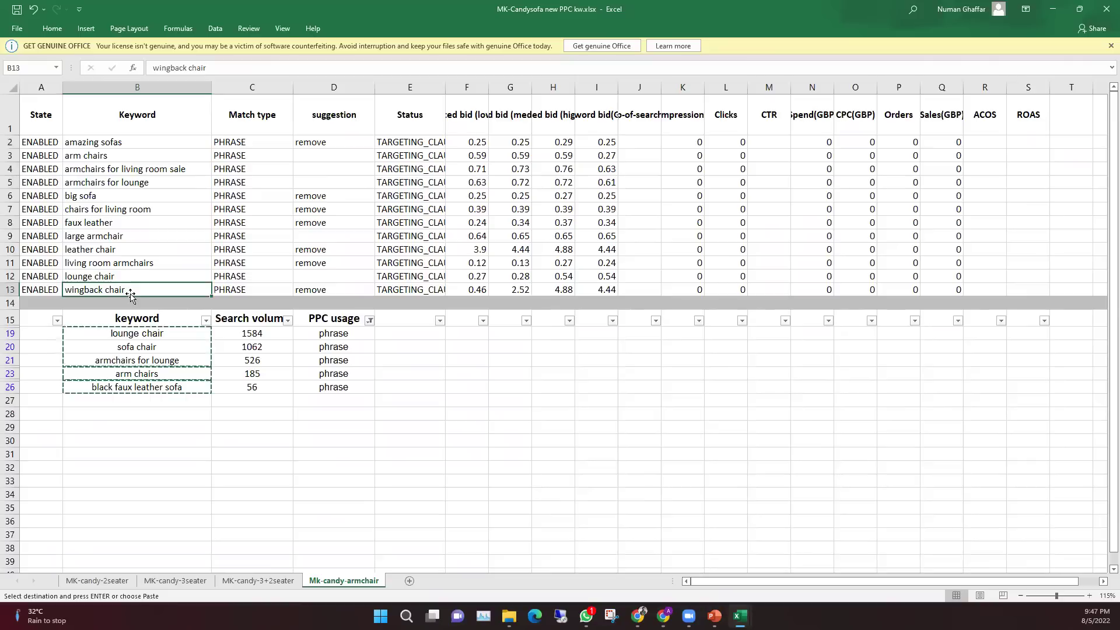
{"action": "left_click", "coordinate": [1104, 11]}
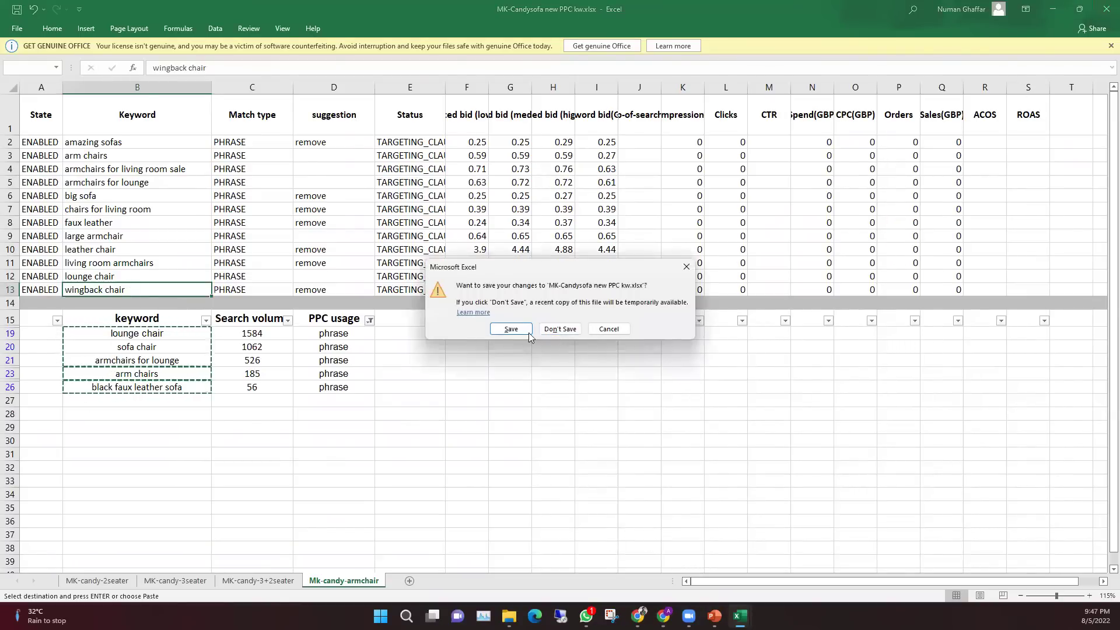
{"action": "left_click", "coordinate": [609, 329]}
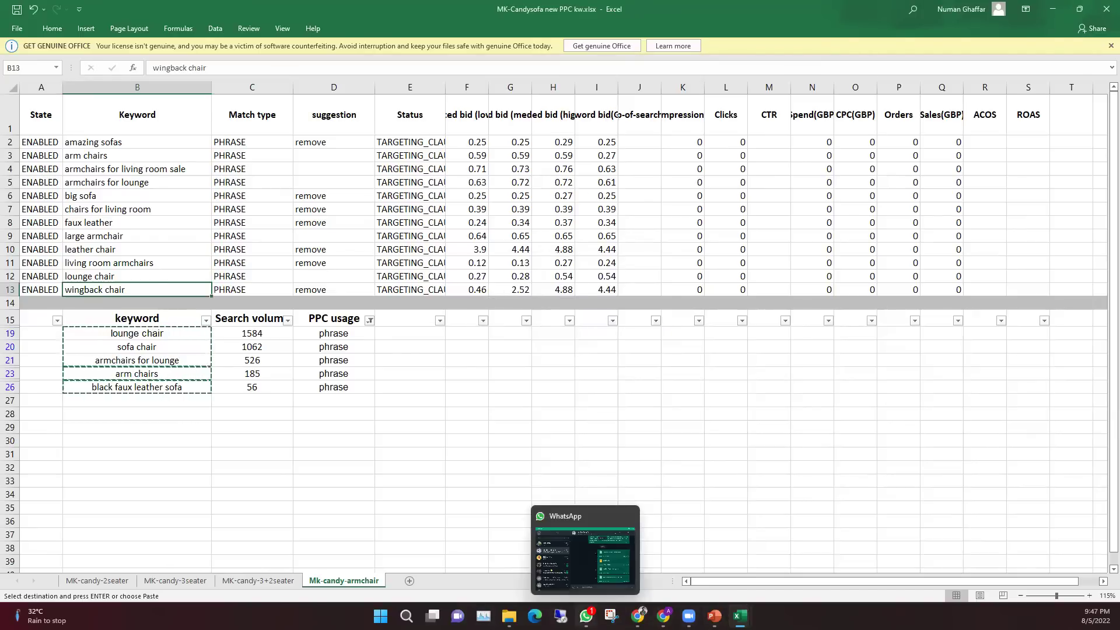
Return to the browser and view the top of the Manage Inventory page in Seller Central
{"action": "left_click", "coordinate": [638, 615]}
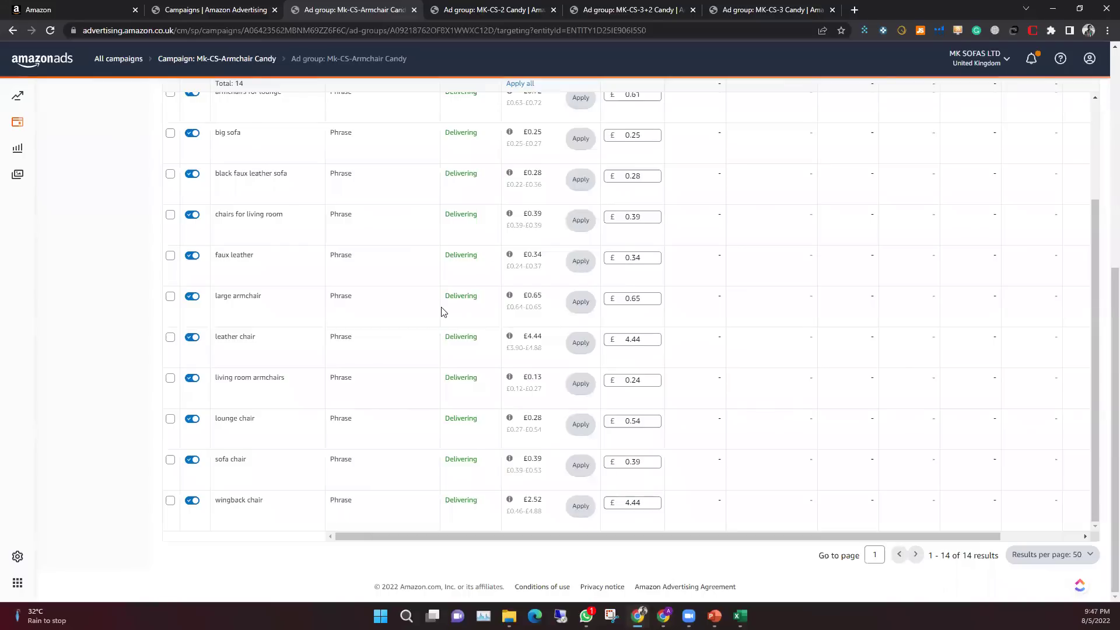
{"action": "scroll", "coordinate": [443, 302], "scroll_direction": "up", "scroll_amount": 10}
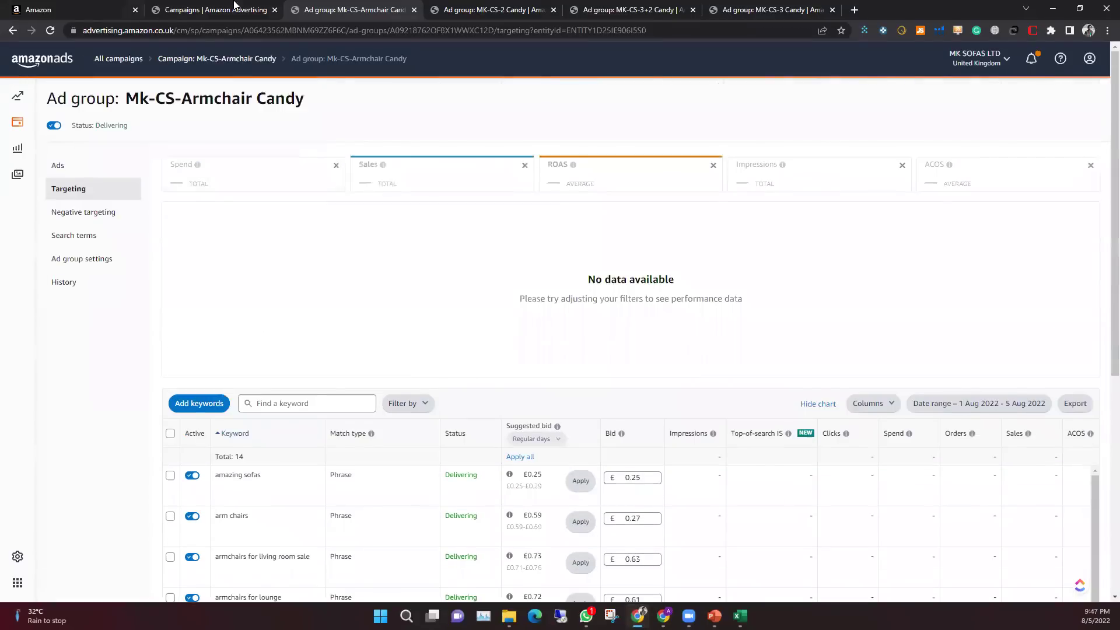
{"action": "left_click", "coordinate": [81, 9]}
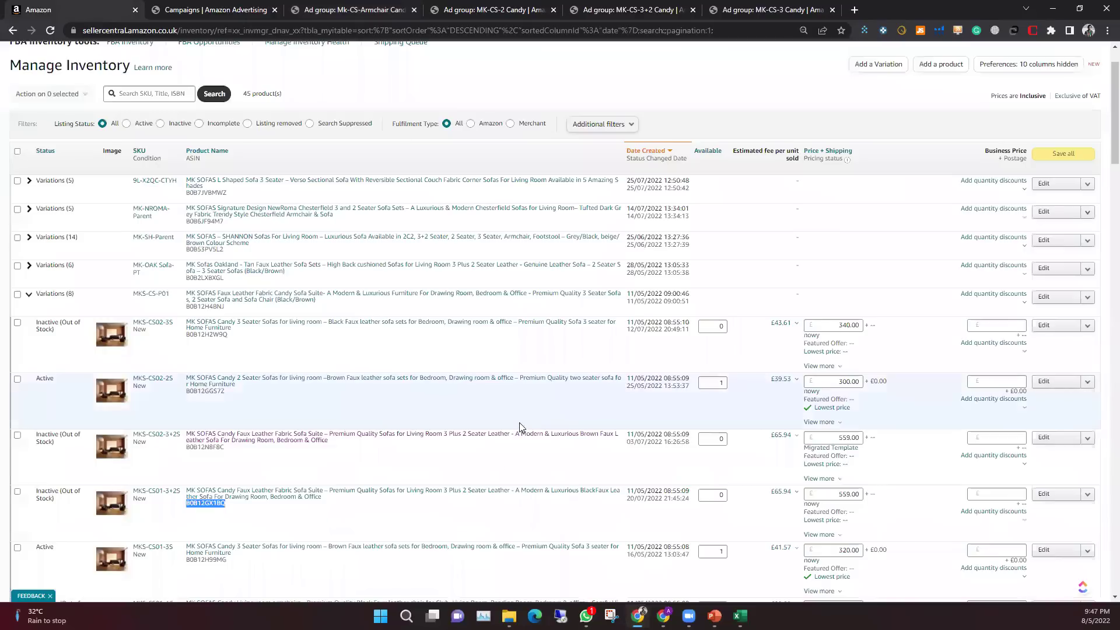
{"action": "scroll", "coordinate": [481, 475], "scroll_direction": "up", "scroll_amount": 1}
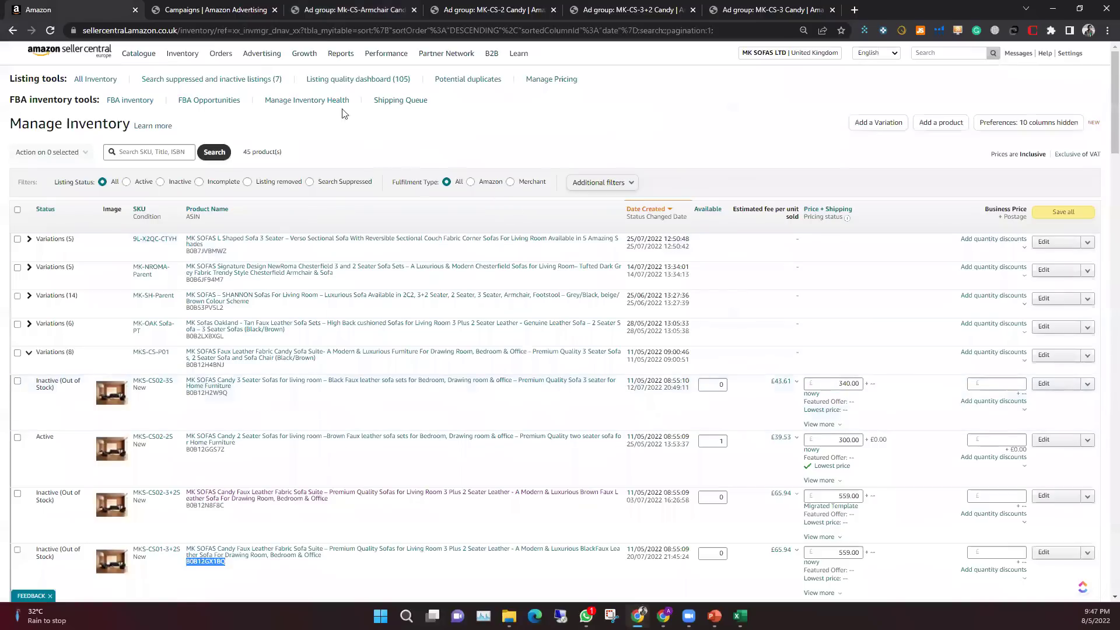
{"action": "mouse_move", "coordinate": [267, 64]}
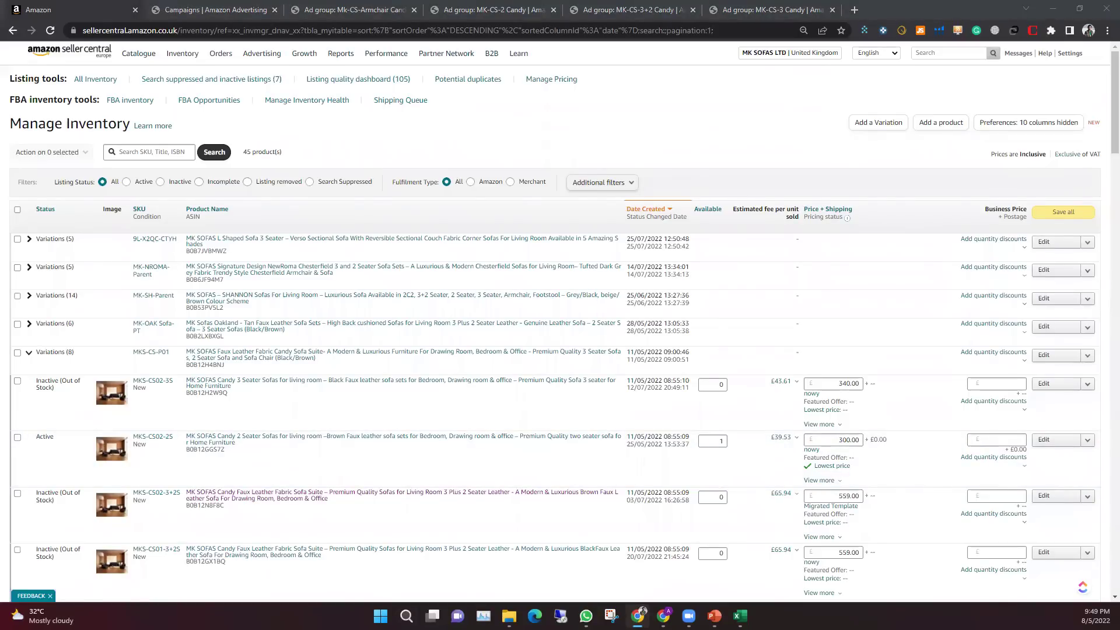
Switch to the other browser window and search Amazon.com for bamboo steamer
{"action": "left_click", "coordinate": [1053, 8]}
{"action": "left_click", "coordinate": [1043, 9]}
{"action": "left_click", "coordinate": [1049, 8]}
{"action": "left_click", "coordinate": [663, 615]}
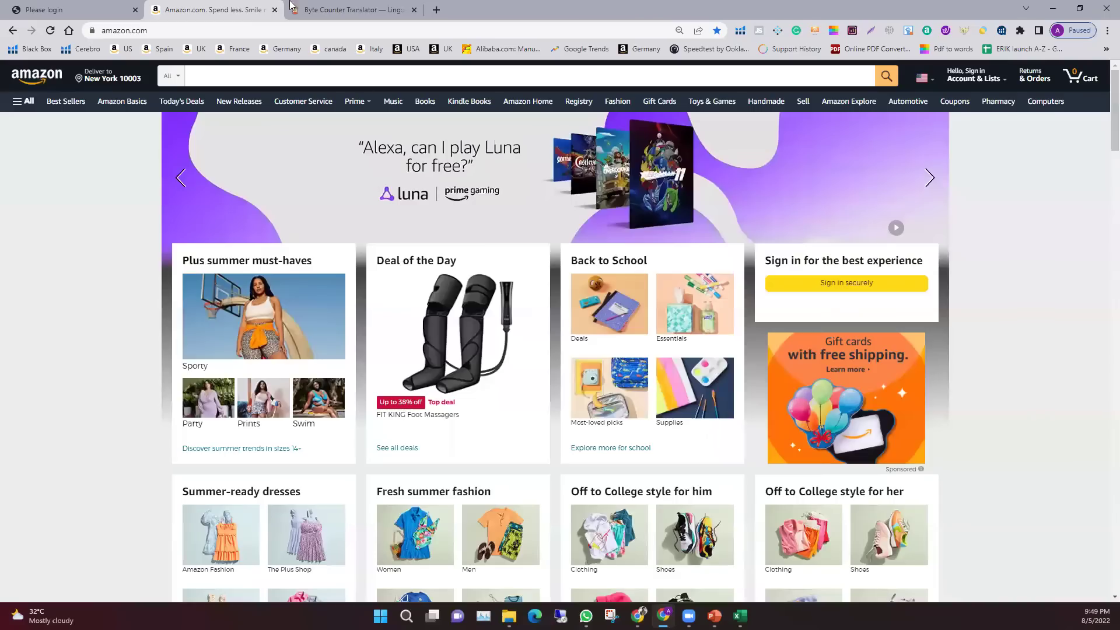
{"action": "left_click", "coordinate": [224, 76]}
{"action": "type", "text": "bam"}
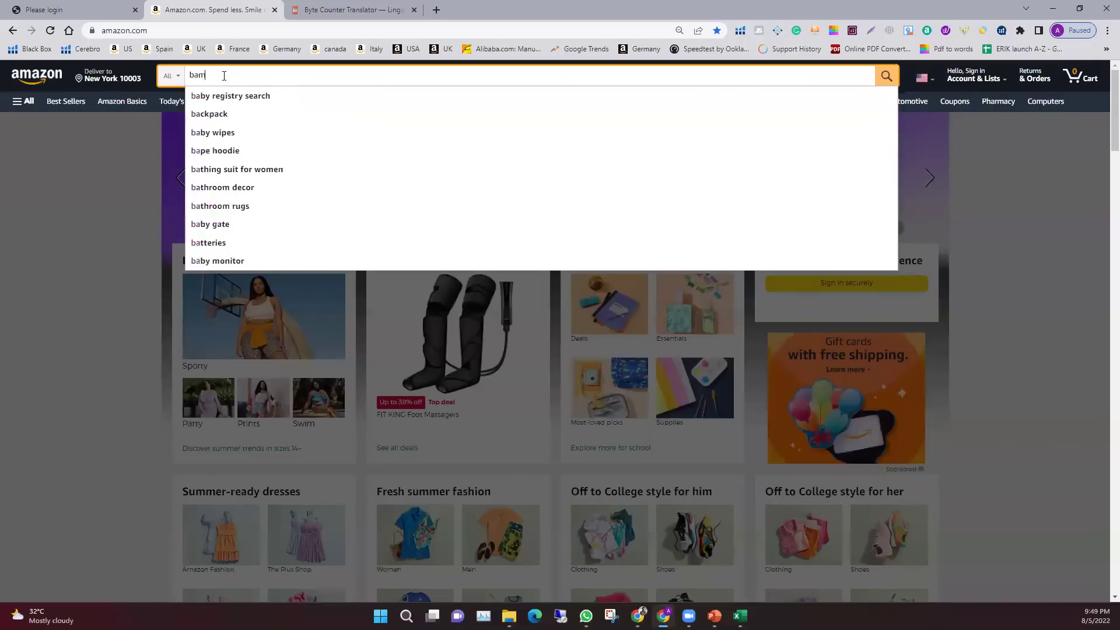
{"action": "type", "text": "boo s"}
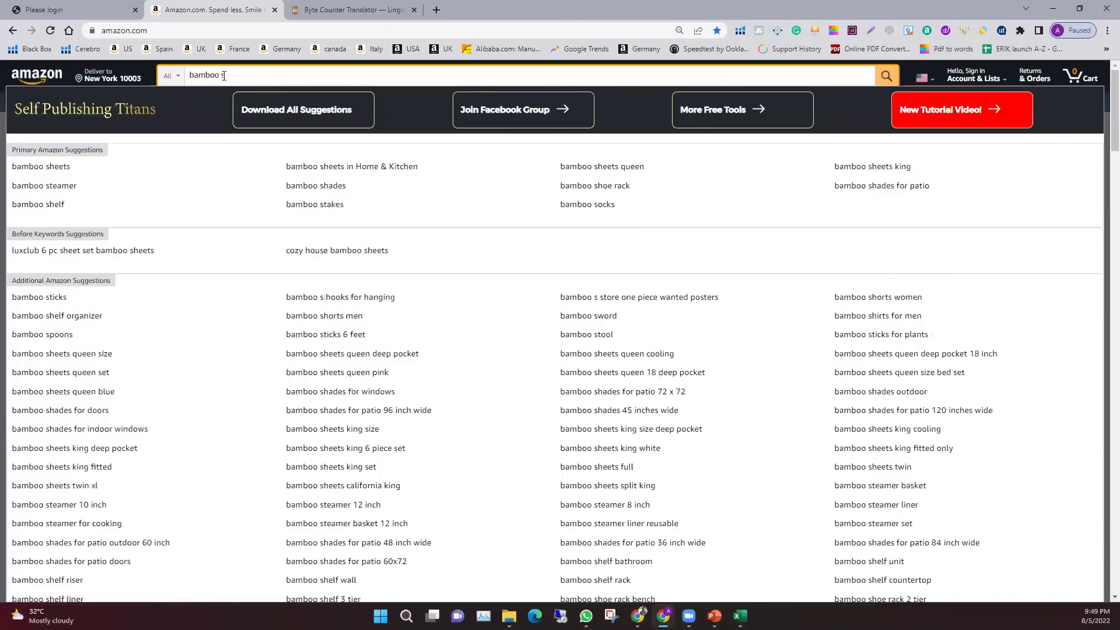
{"action": "left_click", "coordinate": [83, 185]}
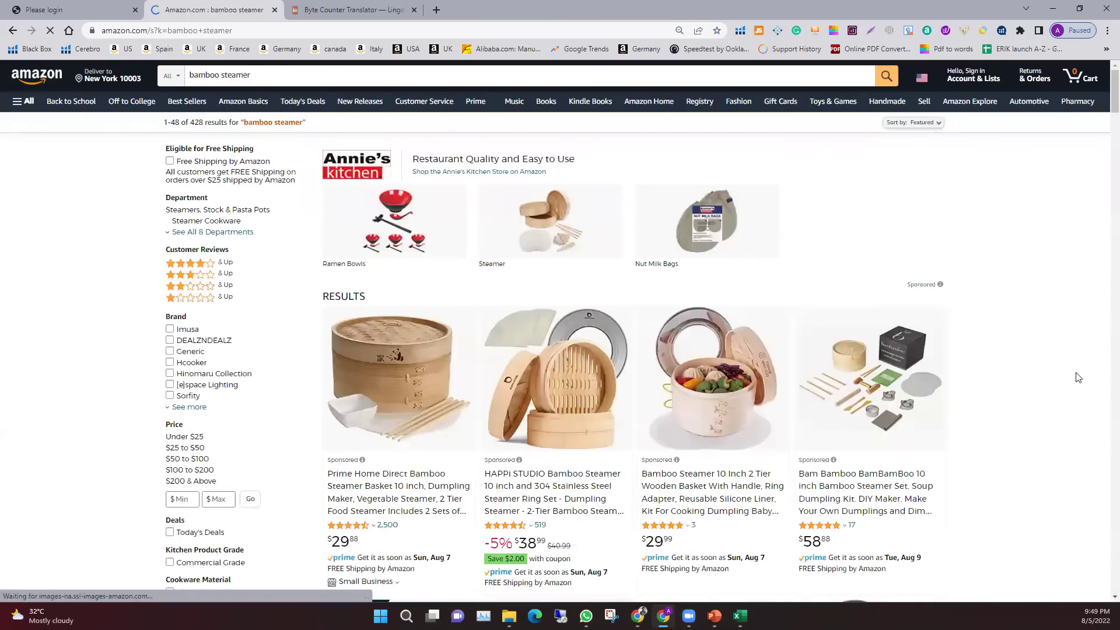
Browse the bamboo steamer search results and open the Amazon's Choice product's listing
{"action": "scroll", "coordinate": [652, 373], "scroll_direction": "down", "scroll_amount": 3}
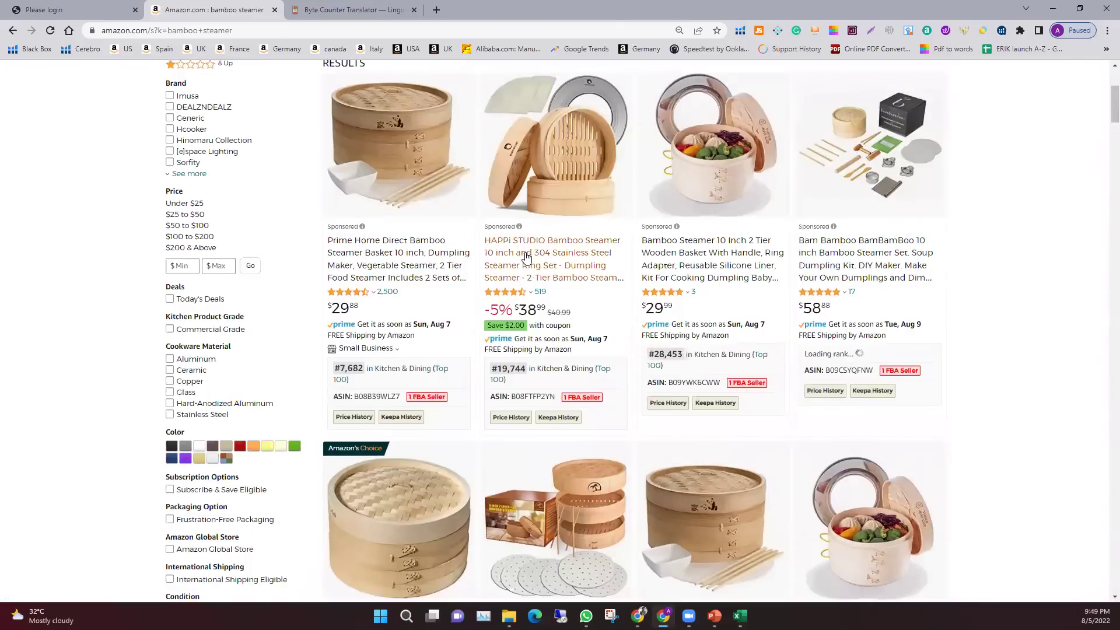
{"action": "scroll", "coordinate": [525, 258], "scroll_direction": "down", "scroll_amount": 4}
{"action": "scroll", "coordinate": [525, 258], "scroll_direction": "down", "scroll_amount": 1}
{"action": "mouse_move", "coordinate": [416, 249]}
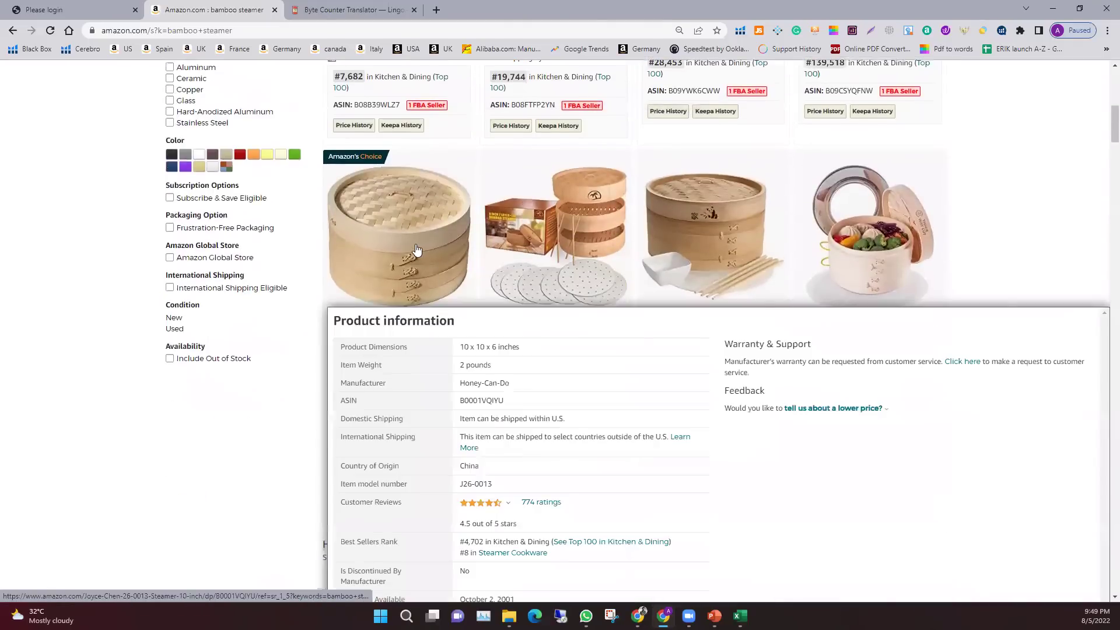
{"action": "left_click", "coordinate": [417, 249]}
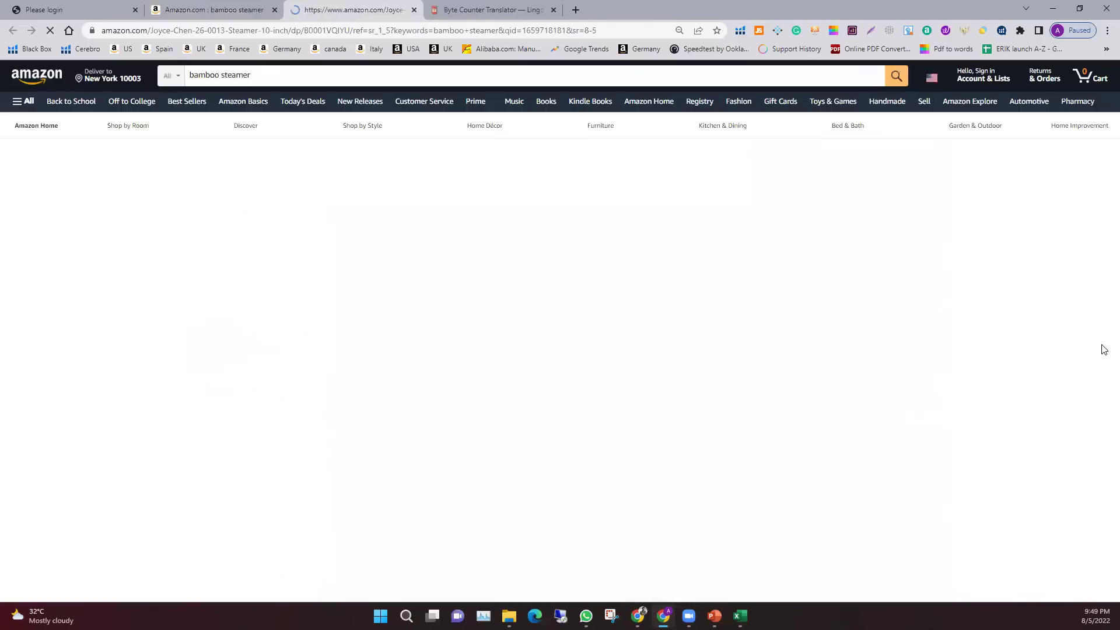
Examine the bamboo steamer listing's Buy it with bundle and the offers from other sellers
{"action": "scroll", "coordinate": [1003, 360], "scroll_direction": "down", "scroll_amount": 6}
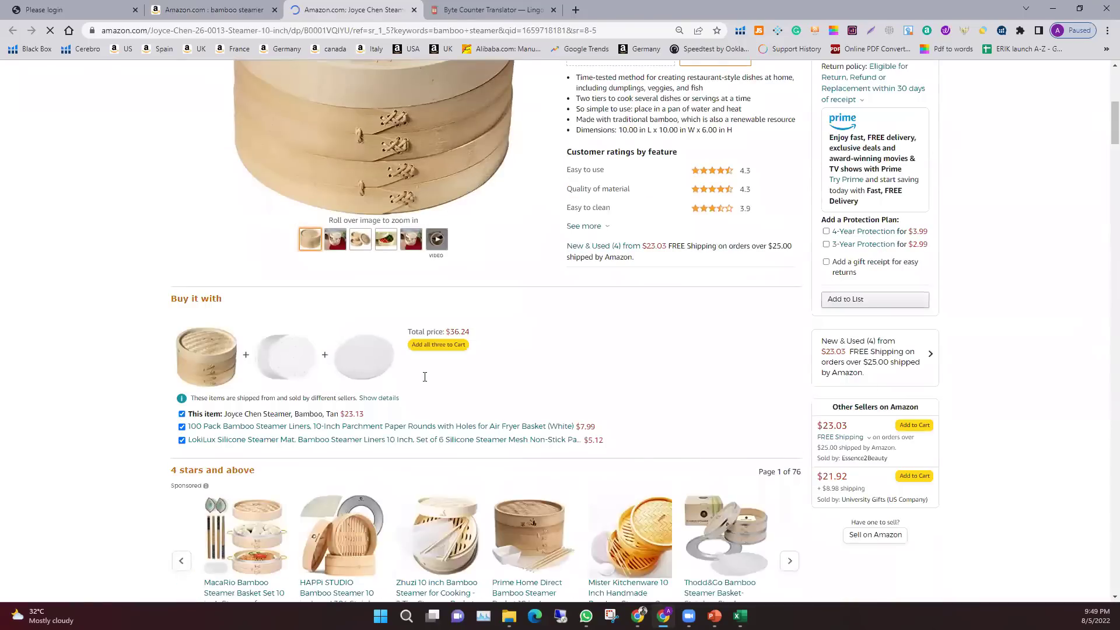
{"action": "left_click", "coordinate": [456, 348]}
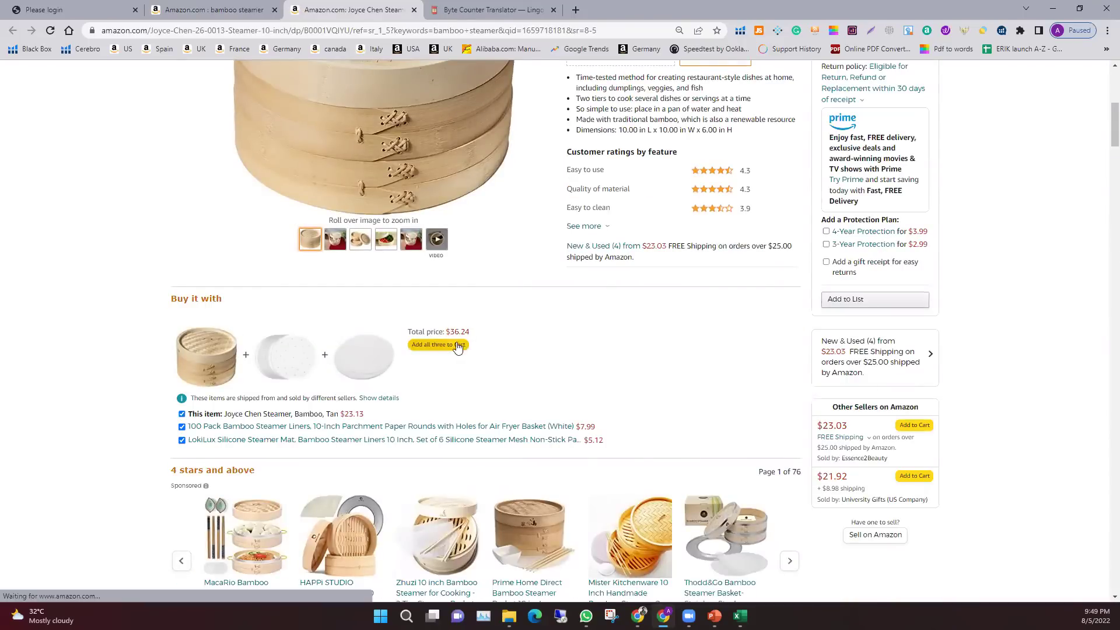
{"action": "scroll", "coordinate": [460, 358], "scroll_direction": "down", "scroll_amount": 5}
{"action": "scroll", "coordinate": [524, 375], "scroll_direction": "up", "scroll_amount": 2}
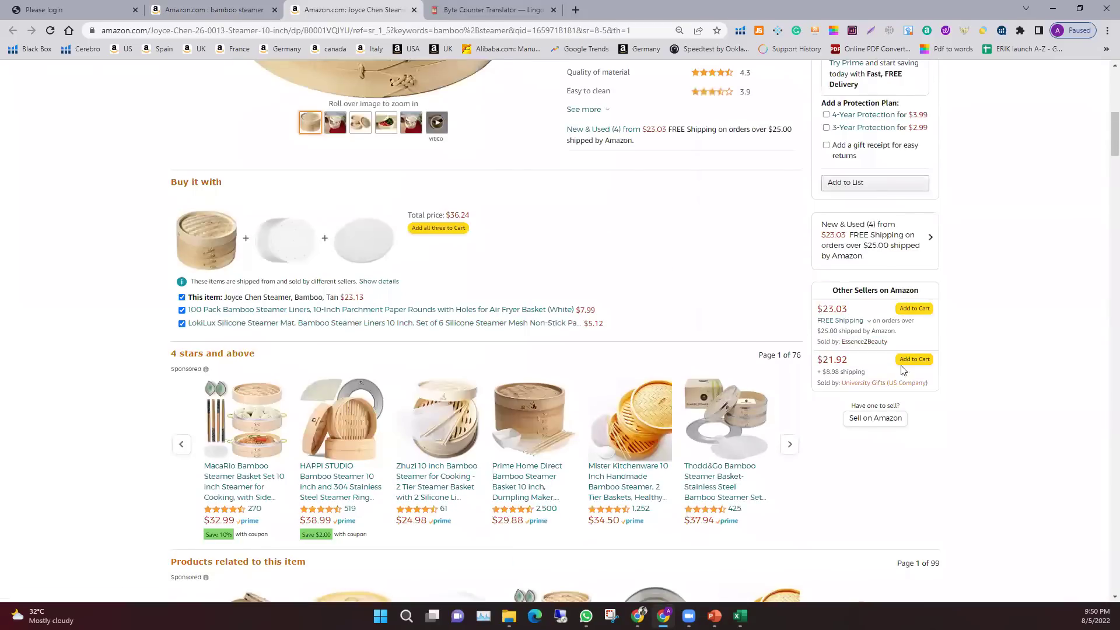
{"action": "left_click", "coordinate": [864, 324]}
{"action": "mouse_move", "coordinate": [875, 380]}
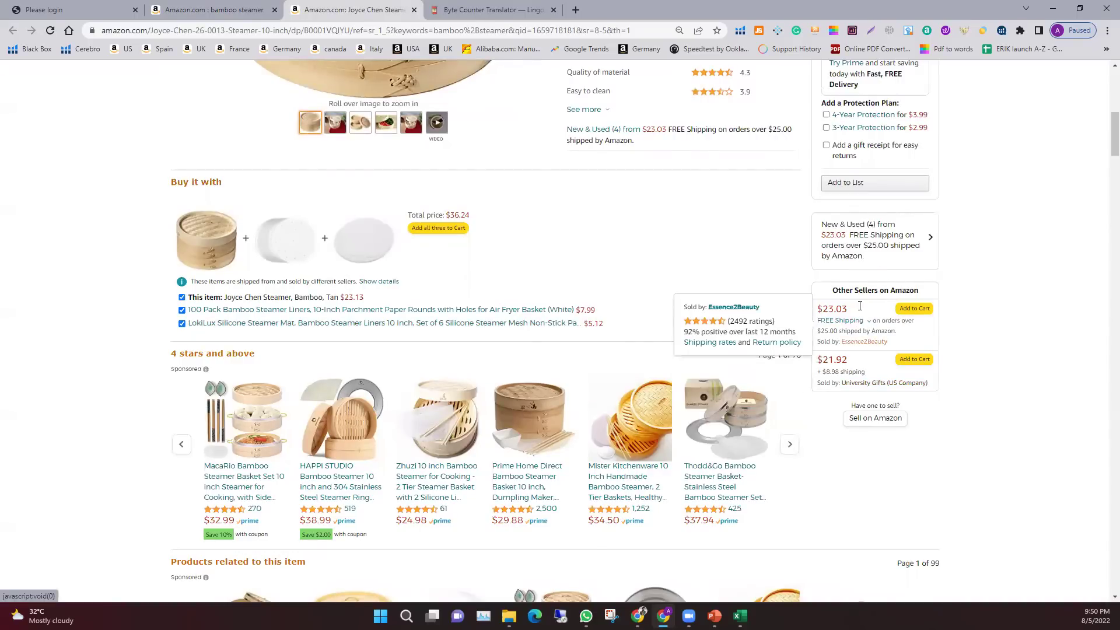
Examine the sponsored 4 stars and above and Products related to this item sections on the listing
{"action": "scroll", "coordinate": [869, 338], "scroll_direction": "down", "scroll_amount": 2}
{"action": "scroll", "coordinate": [350, 233], "scroll_direction": "up", "scroll_amount": 1}
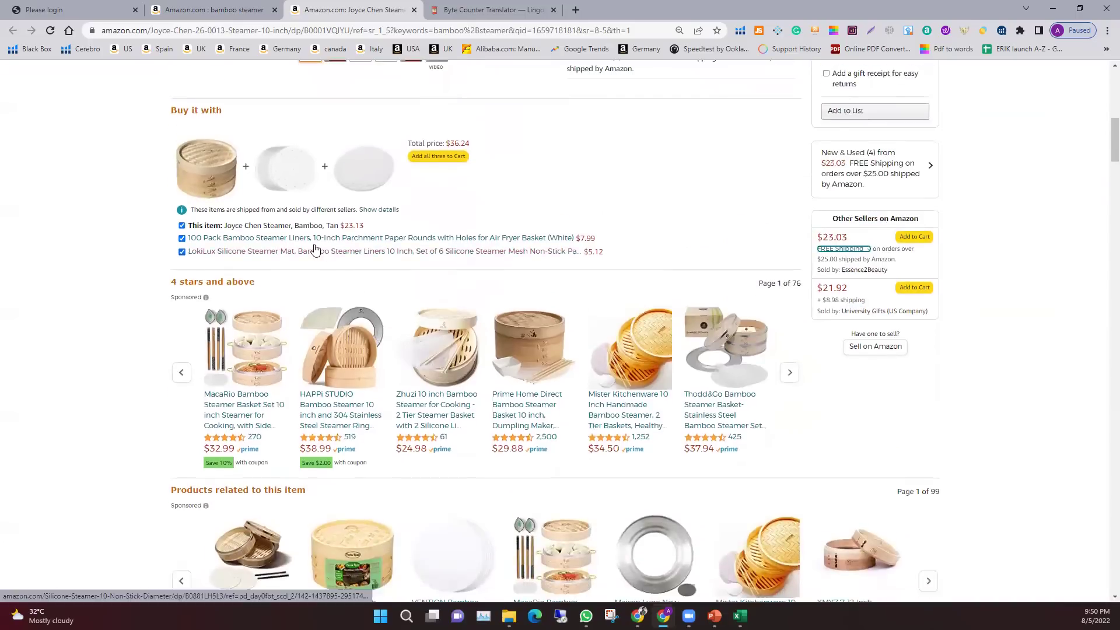
{"action": "scroll", "coordinate": [315, 250], "scroll_direction": "down", "scroll_amount": 2}
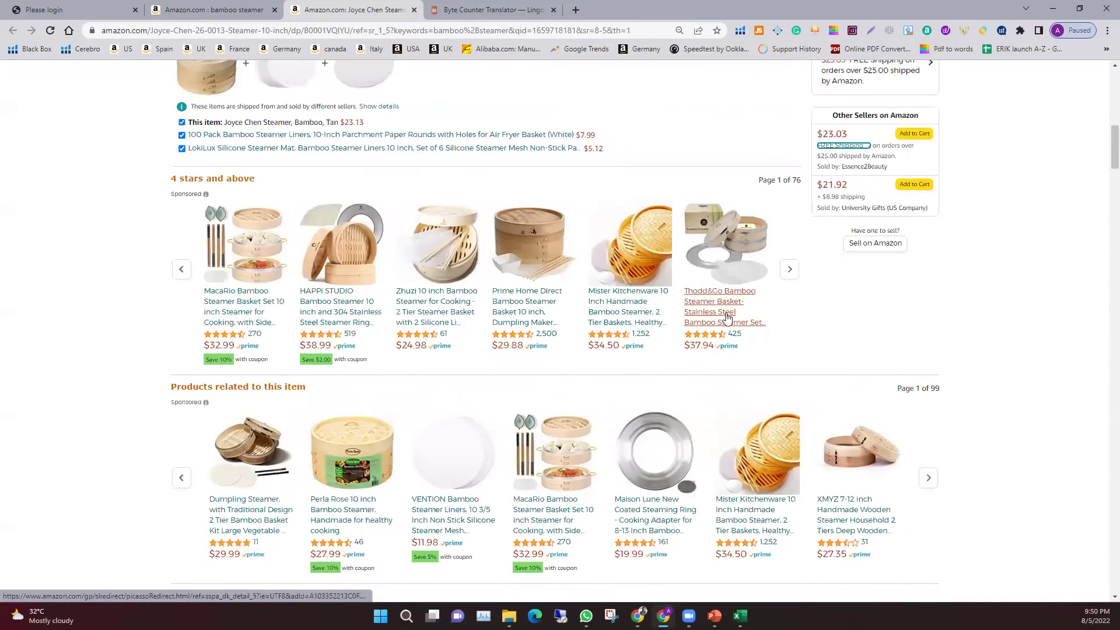
Examine the rest of the bamboo steamer listing, including the comparison table, videos, sponsored related products with free delivery and customer reviews
{"action": "scroll", "coordinate": [350, 338], "scroll_direction": "down", "scroll_amount": 9}
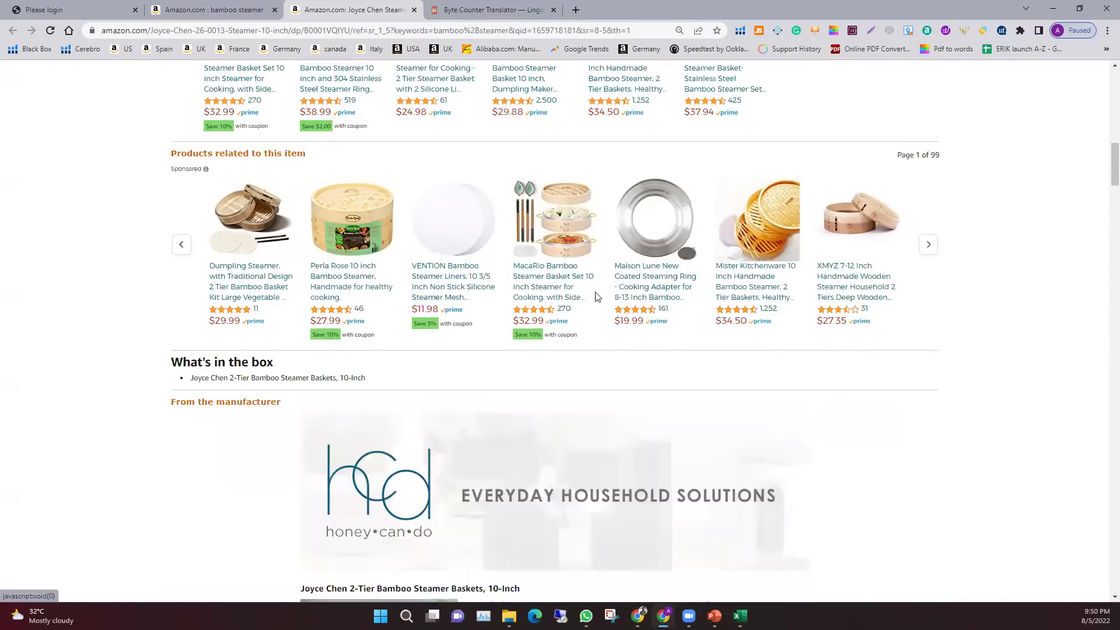
{"action": "scroll", "coordinate": [349, 339], "scroll_direction": "down", "scroll_amount": 13}
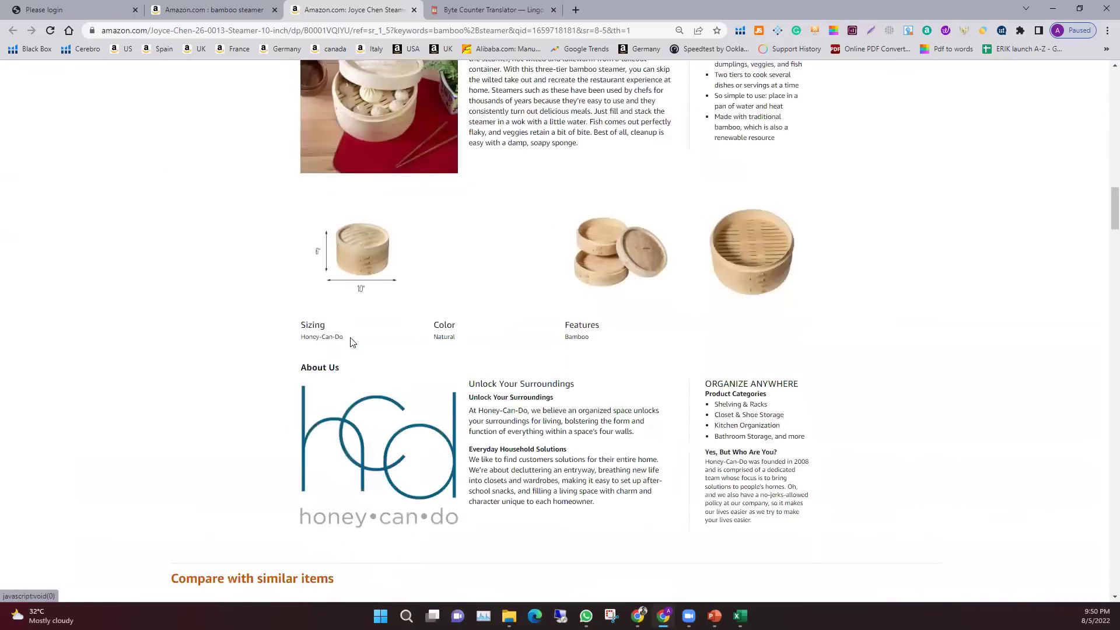
{"action": "scroll", "coordinate": [344, 327], "scroll_direction": "up", "scroll_amount": 2}
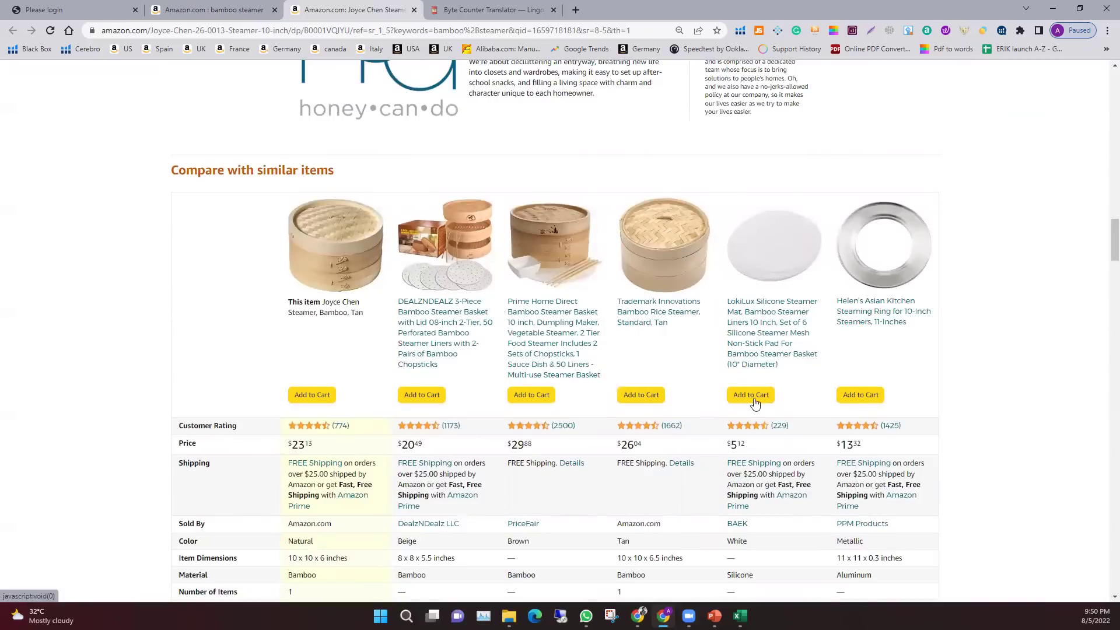
{"action": "scroll", "coordinate": [344, 274], "scroll_direction": "down", "scroll_amount": 1}
{"action": "scroll", "coordinate": [343, 274], "scroll_direction": "down", "scroll_amount": 18}
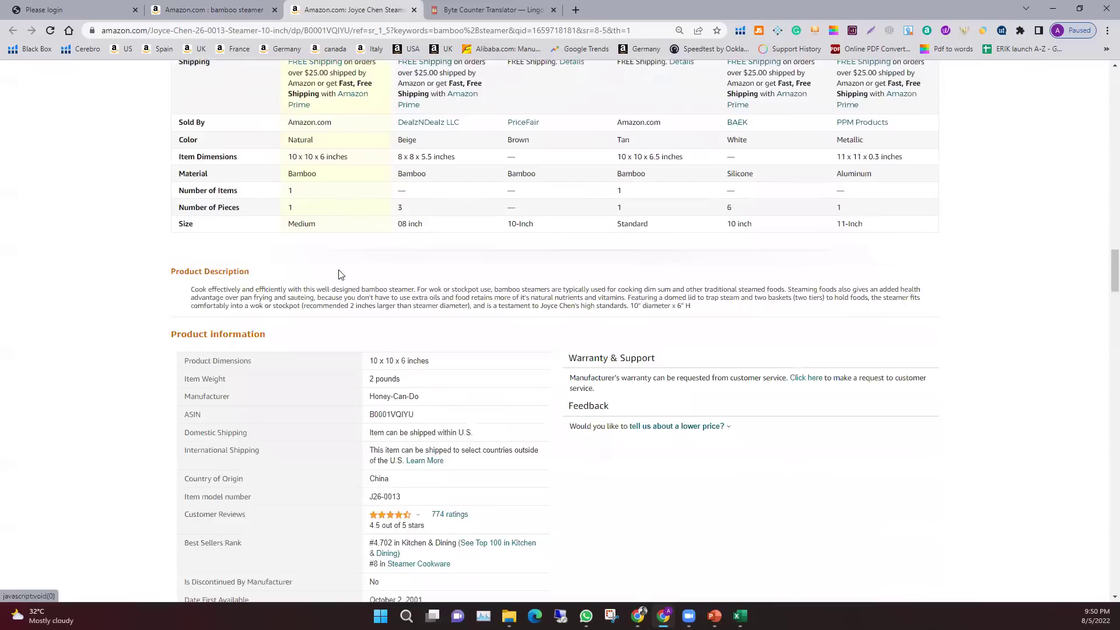
{"action": "scroll", "coordinate": [287, 189], "scroll_direction": "up", "scroll_amount": 2}
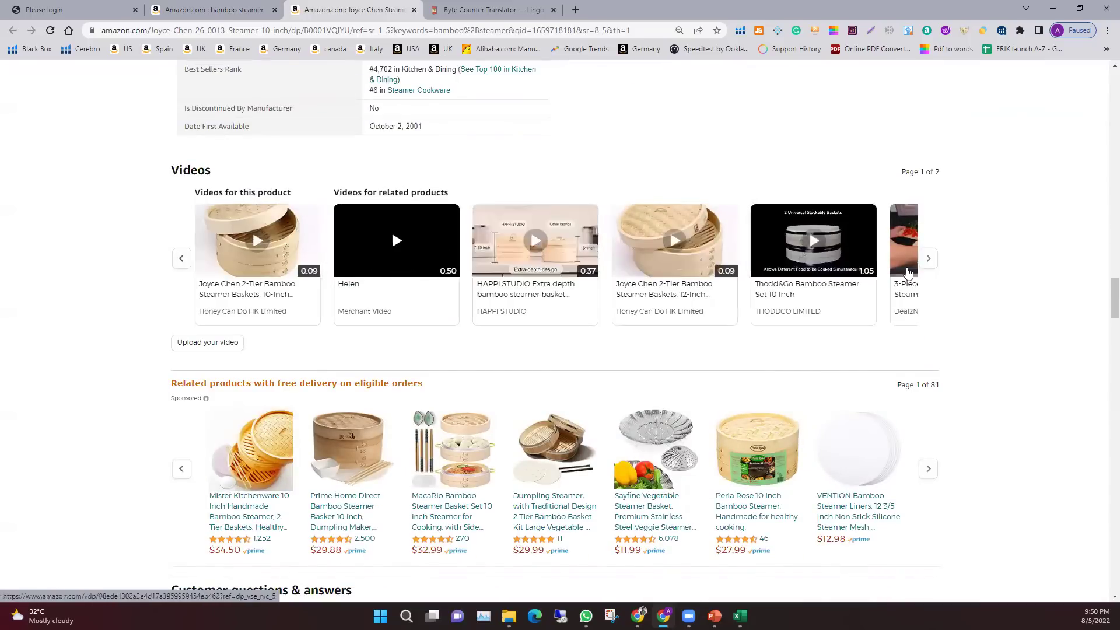
{"action": "scroll", "coordinate": [874, 274], "scroll_direction": "down", "scroll_amount": 4}
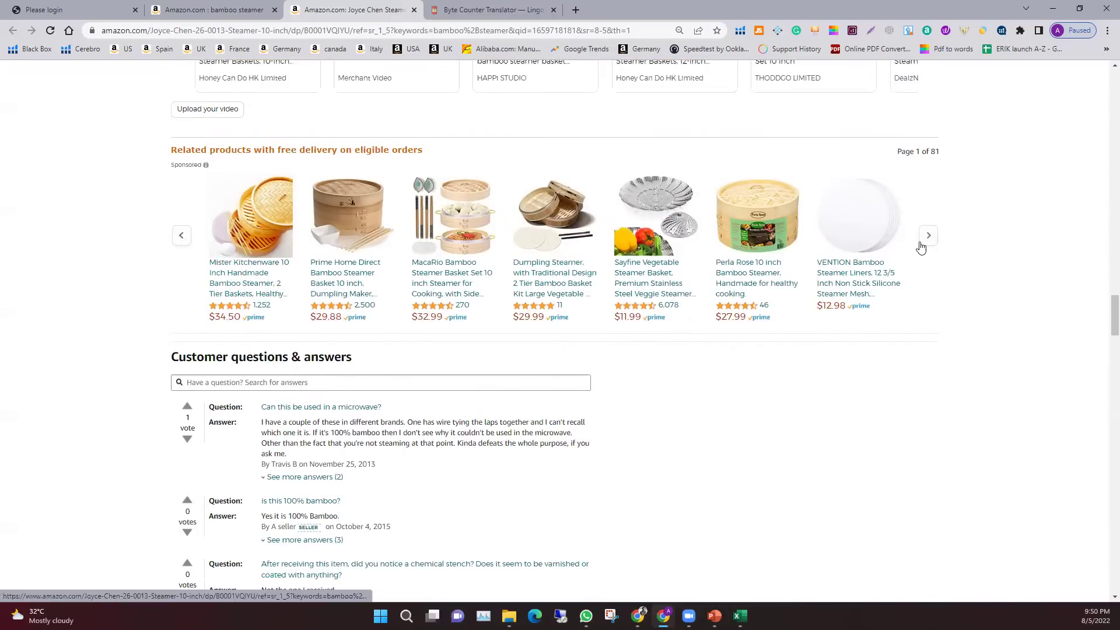
{"action": "scroll", "coordinate": [807, 333], "scroll_direction": "down", "scroll_amount": 10}
{"action": "scroll", "coordinate": [768, 325], "scroll_direction": "down", "scroll_amount": 5}
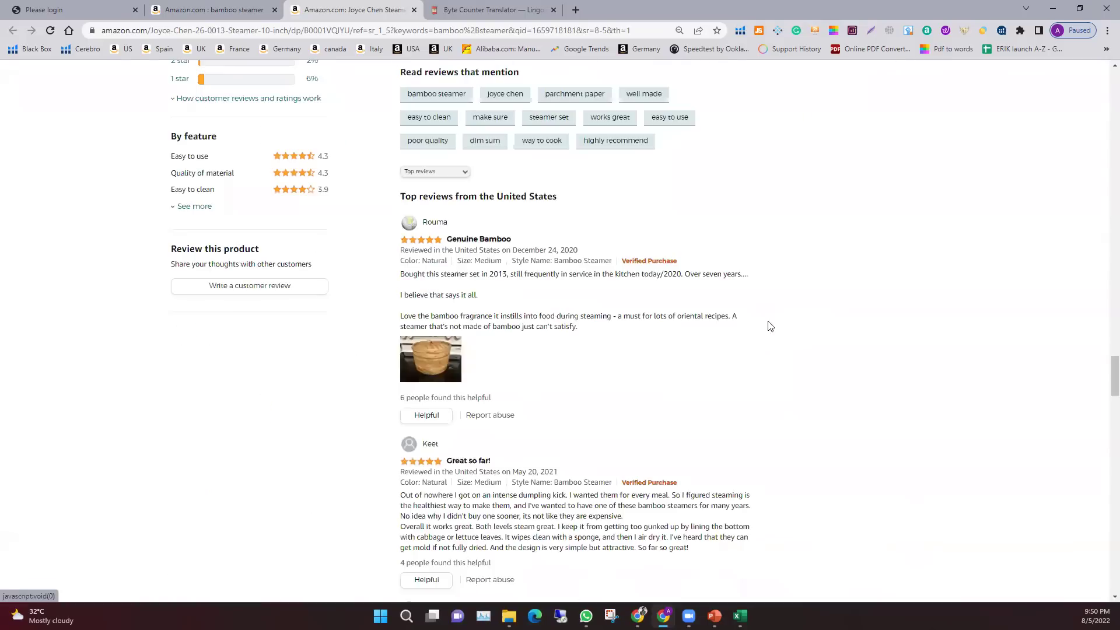
Review the bamboo steamer listing from the sponsored related products back to its main images, and preview the product video
{"action": "scroll", "coordinate": [684, 353], "scroll_direction": "up", "scroll_amount": 10}
{"action": "scroll", "coordinate": [524, 351], "scroll_direction": "up", "scroll_amount": 6}
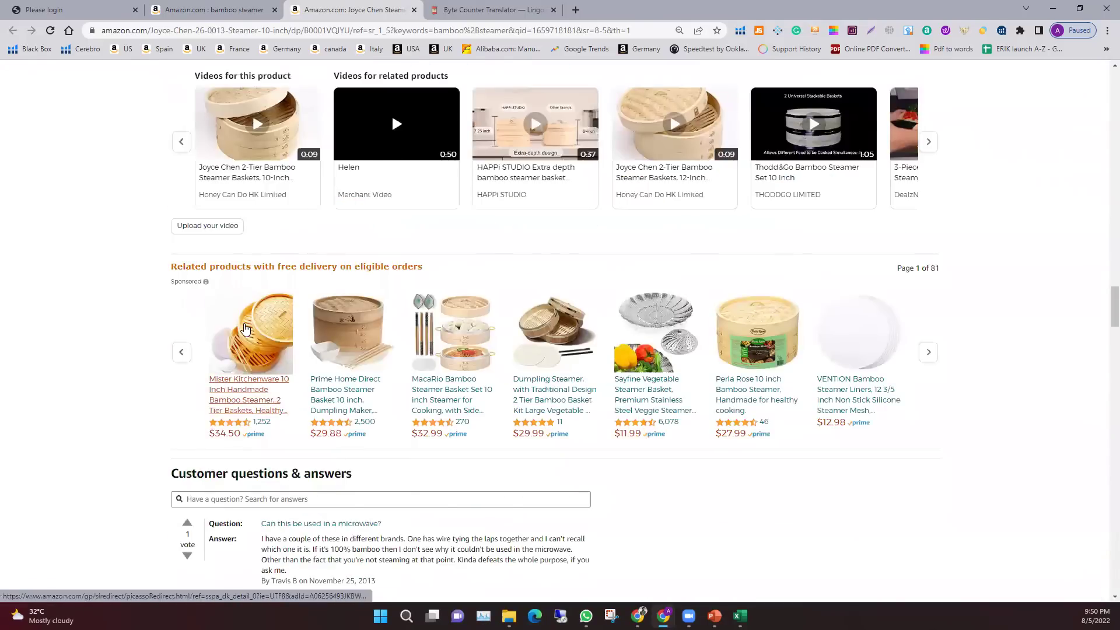
{"action": "scroll", "coordinate": [245, 328], "scroll_direction": "up", "scroll_amount": 14}
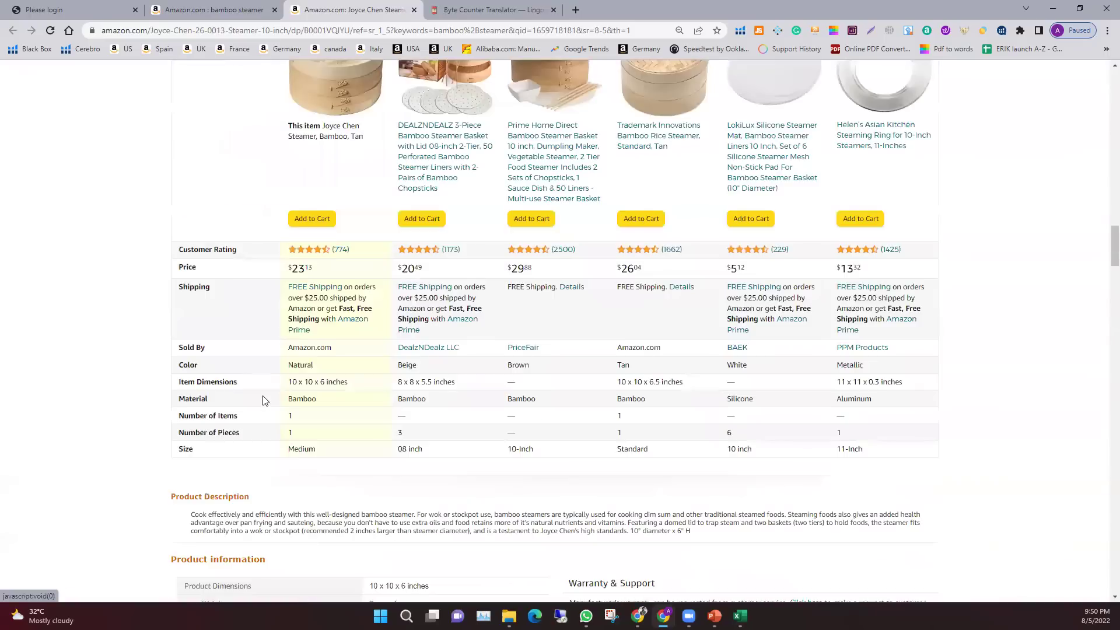
{"action": "scroll", "coordinate": [326, 309], "scroll_direction": "up", "scroll_amount": 4}
{"action": "scroll", "coordinate": [324, 313], "scroll_direction": "up", "scroll_amount": 10}
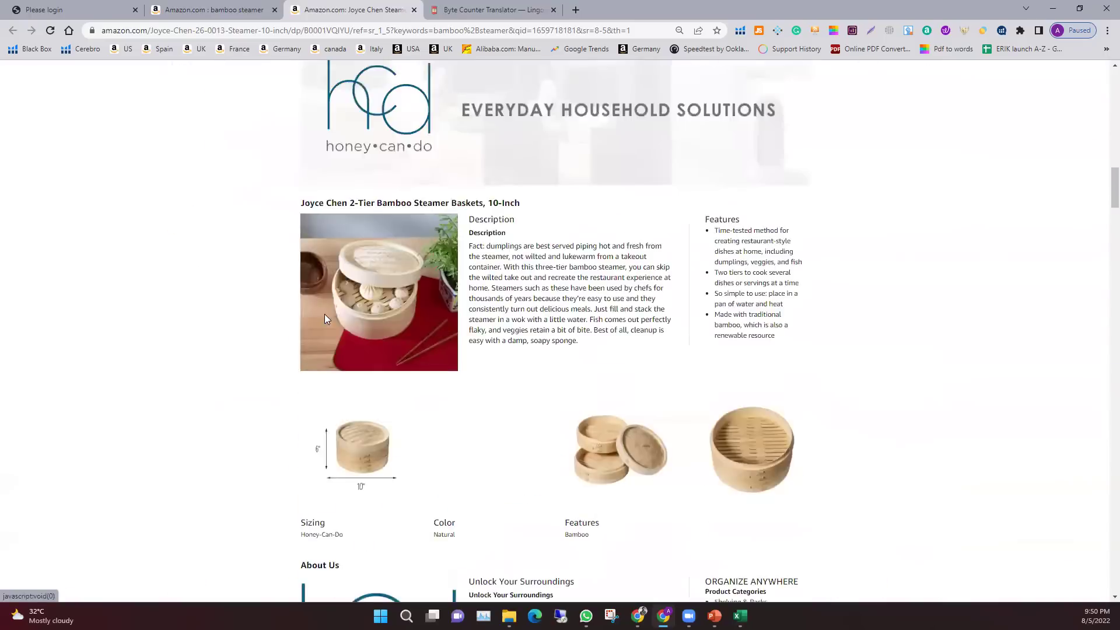
{"action": "scroll", "coordinate": [324, 317], "scroll_direction": "up", "scroll_amount": 20}
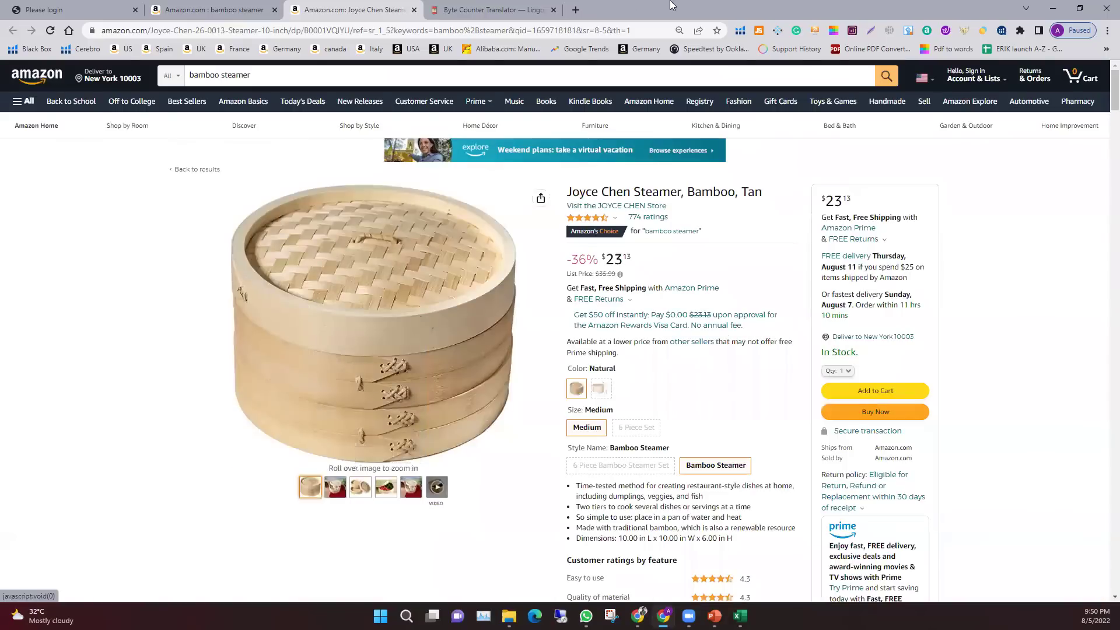
{"action": "mouse_move", "coordinate": [436, 486]}
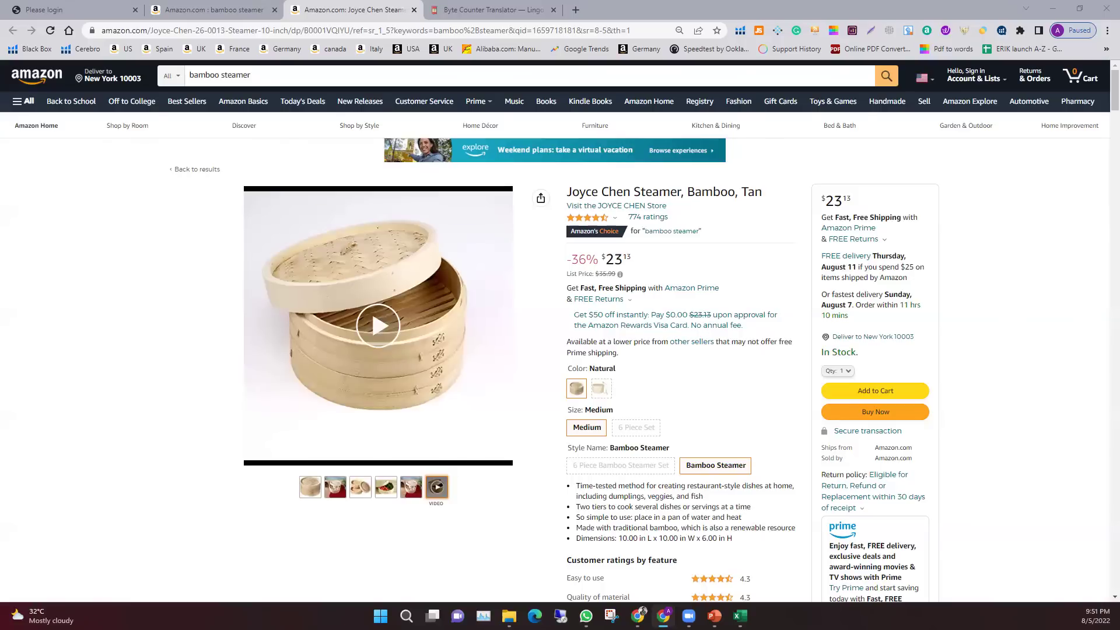
Switch to the seller account's browser window and bring up the Mk-CS-Armchair Candy ad group's targeting page
{"action": "left_click", "coordinate": [638, 615]}
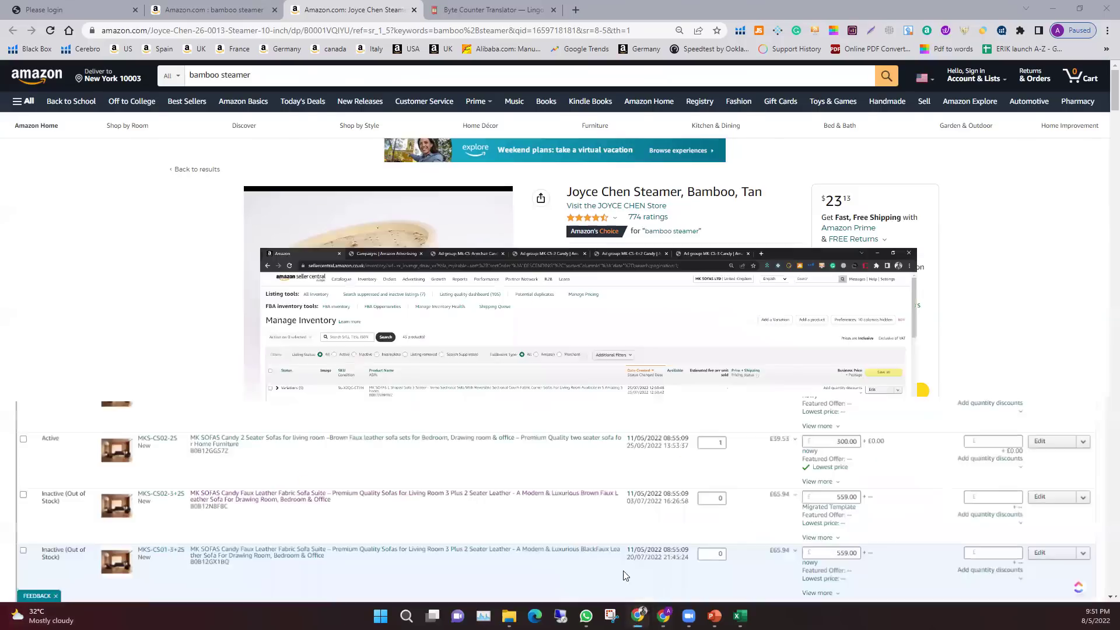
{"action": "key", "text": "ctrl+Tab"}
{"action": "key", "text": "ctrl+Tab"}
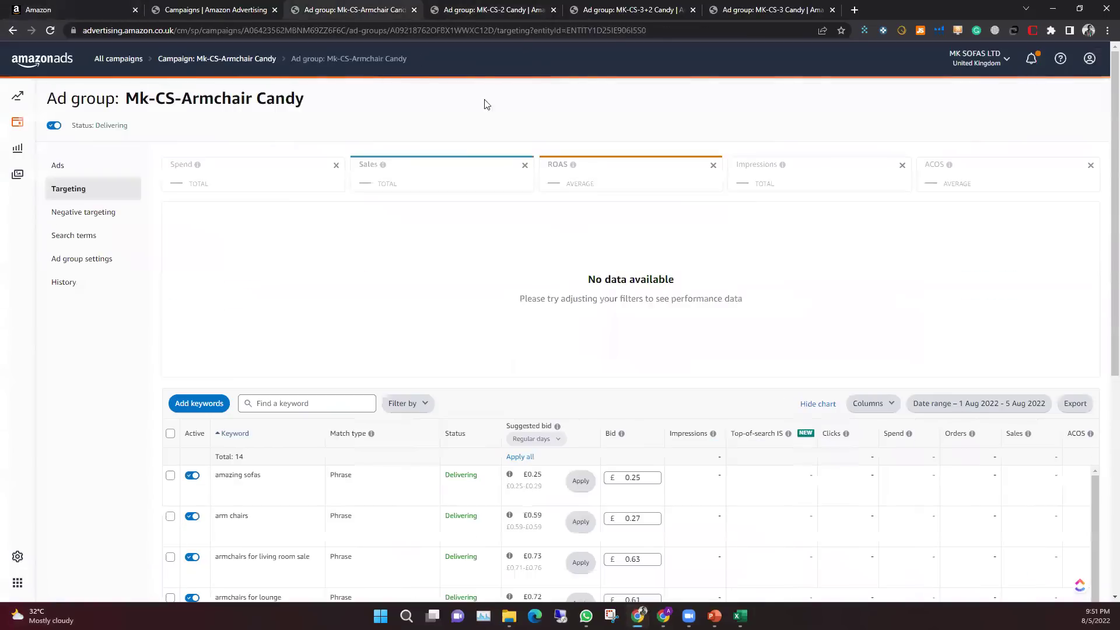
Review the phrase keywords of the Mk-CS-Armchair Candy ad group and their bids, including the bid for big sofa
{"action": "scroll", "coordinate": [672, 495], "scroll_direction": "down", "scroll_amount": 3}
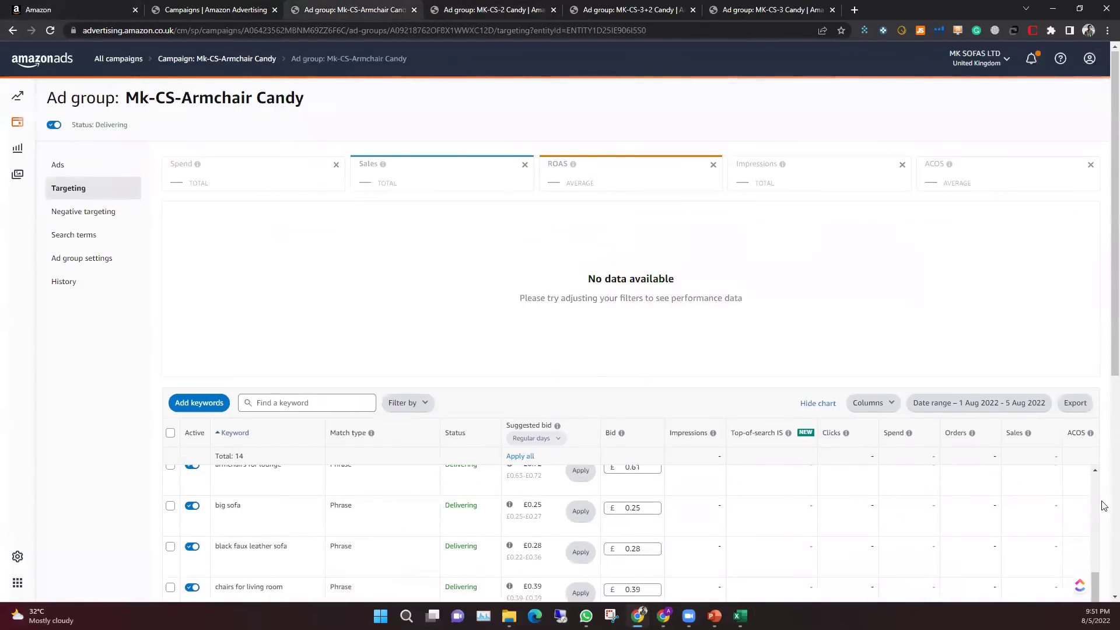
{"action": "scroll", "coordinate": [631, 355], "scroll_direction": "down", "scroll_amount": 3}
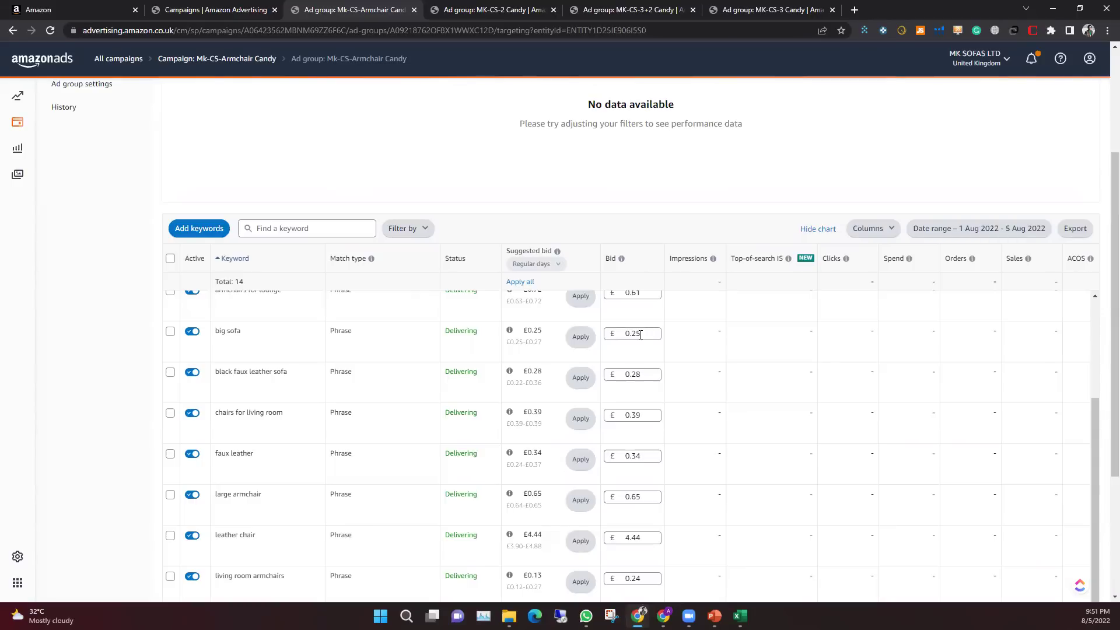
{"action": "left_click", "coordinate": [633, 335]}
{"action": "left_click", "coordinate": [676, 368]}
{"action": "scroll", "coordinate": [355, 471], "scroll_direction": "up", "scroll_amount": 5}
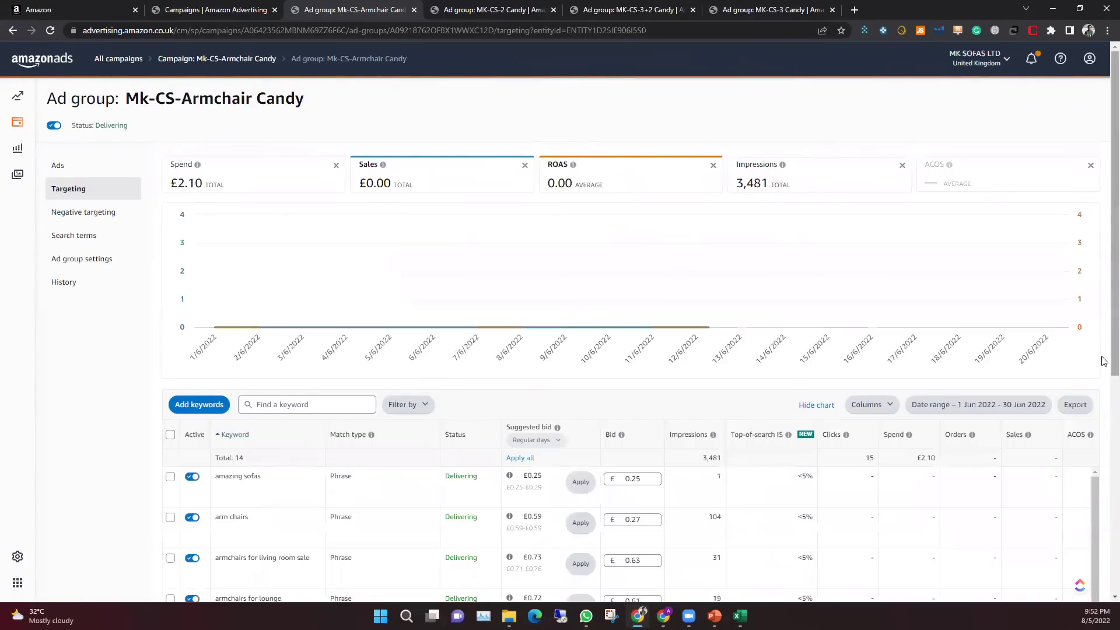
Examine the June 2022 clicks and spend for the chairs for living room keyword
{"action": "scroll", "coordinate": [1103, 360], "scroll_direction": "down", "scroll_amount": 6}
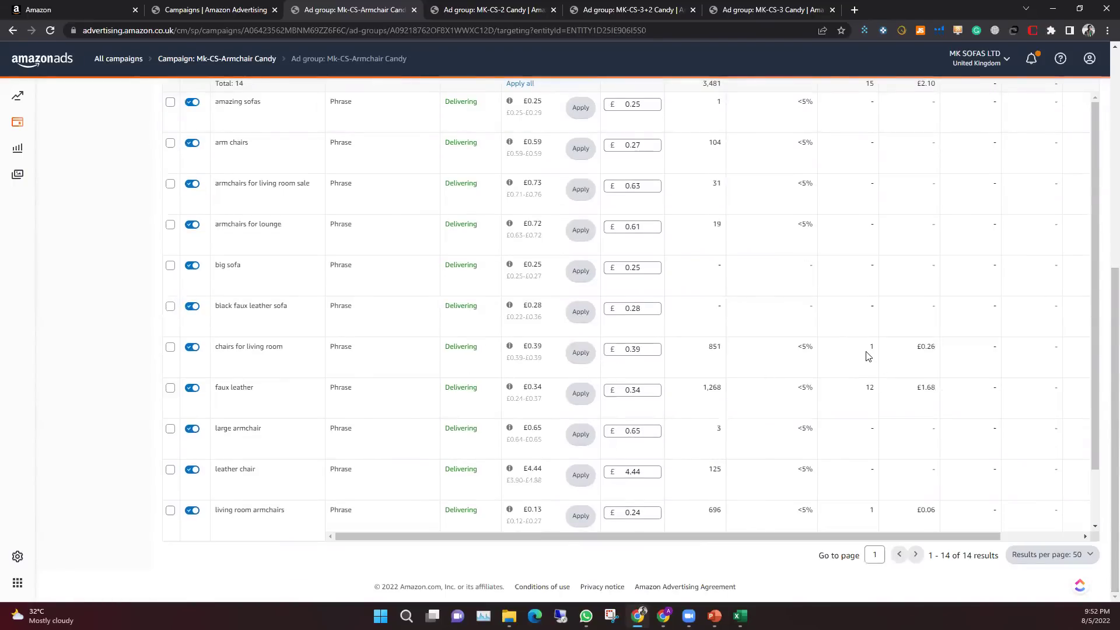
{"action": "left_click_drag", "start_coordinate": [916, 357], "coordinate": [935, 360]}
{"action": "left_click", "coordinate": [891, 360]}
{"action": "left_click_drag", "start_coordinate": [867, 345], "coordinate": [873, 348]}
{"action": "left_click", "coordinate": [907, 352]}
Examine the June 2022 clicks and spend for the faux leather keyword
{"action": "left_click_drag", "start_coordinate": [867, 384], "coordinate": [935, 395]}
{"action": "left_click", "coordinate": [896, 400]}
{"action": "double_click", "coordinate": [927, 390]}
{"action": "left_click", "coordinate": [931, 397]}
{"action": "double_click", "coordinate": [924, 388]}
{"action": "left_click", "coordinate": [920, 399]}
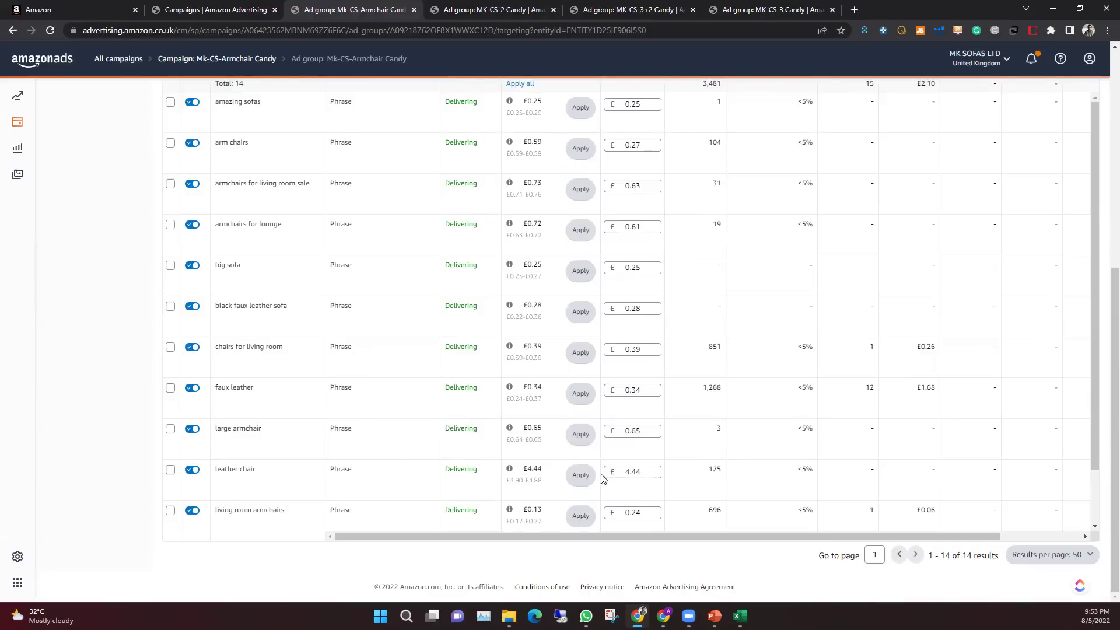